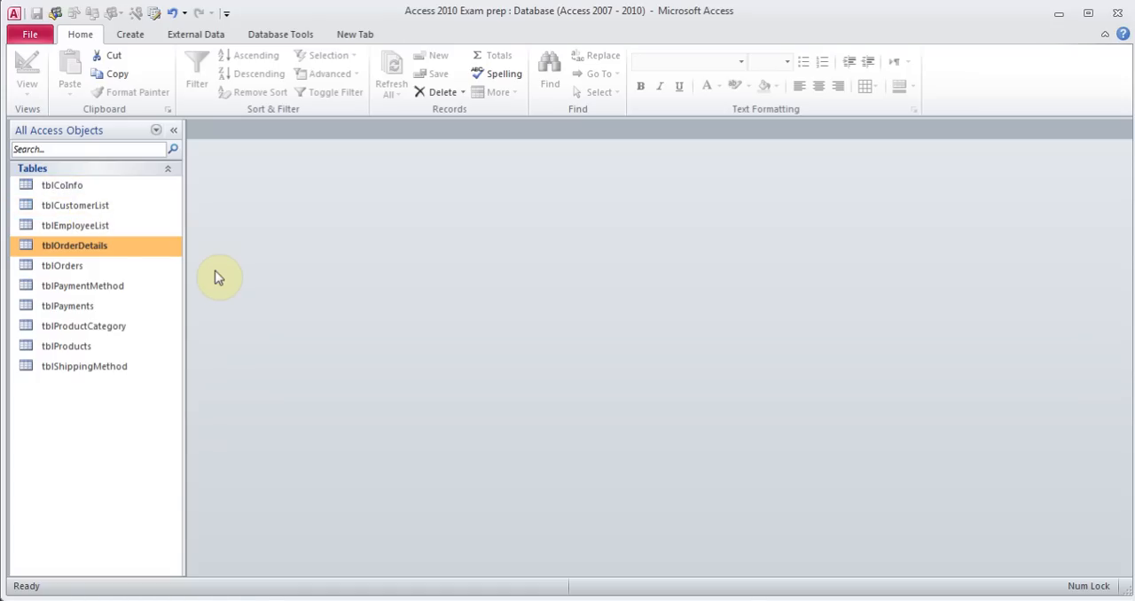
double_click(77, 226)
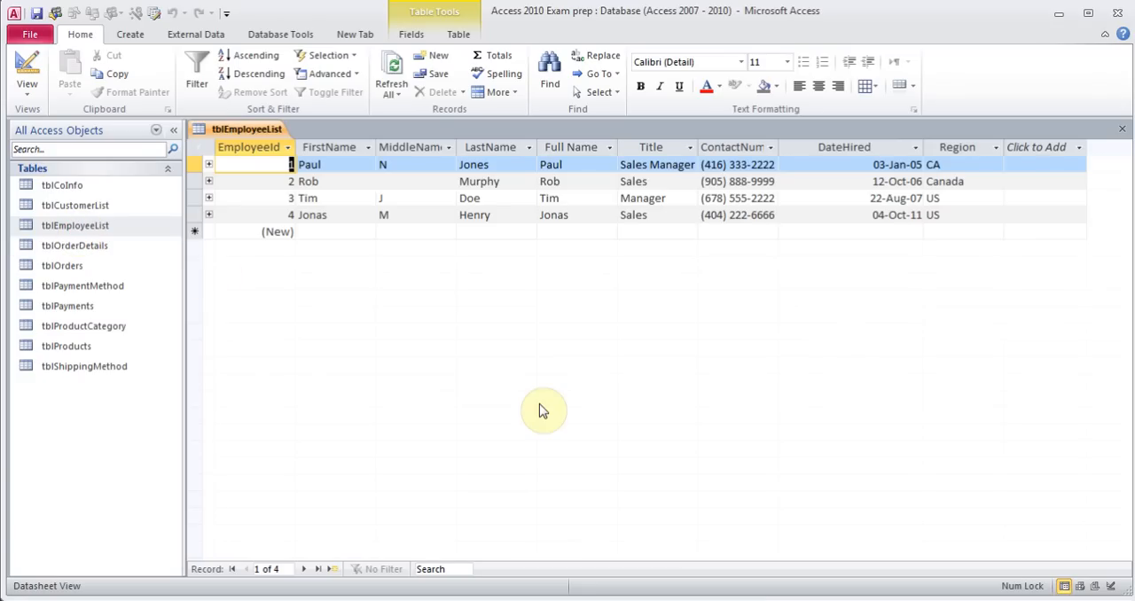
left_click(1123, 133)
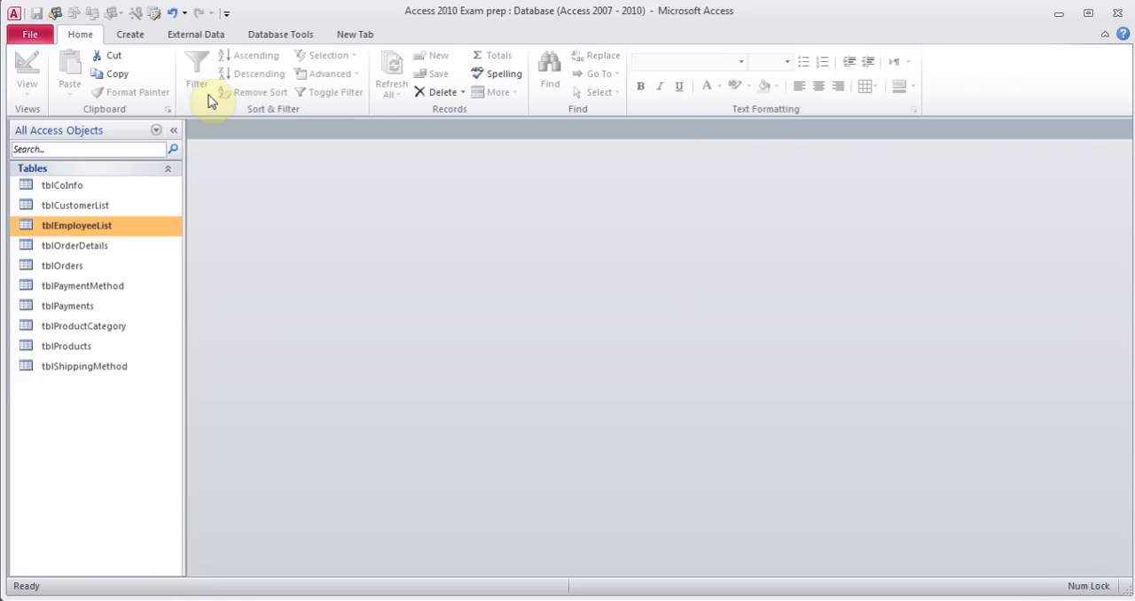
left_click(29, 36)
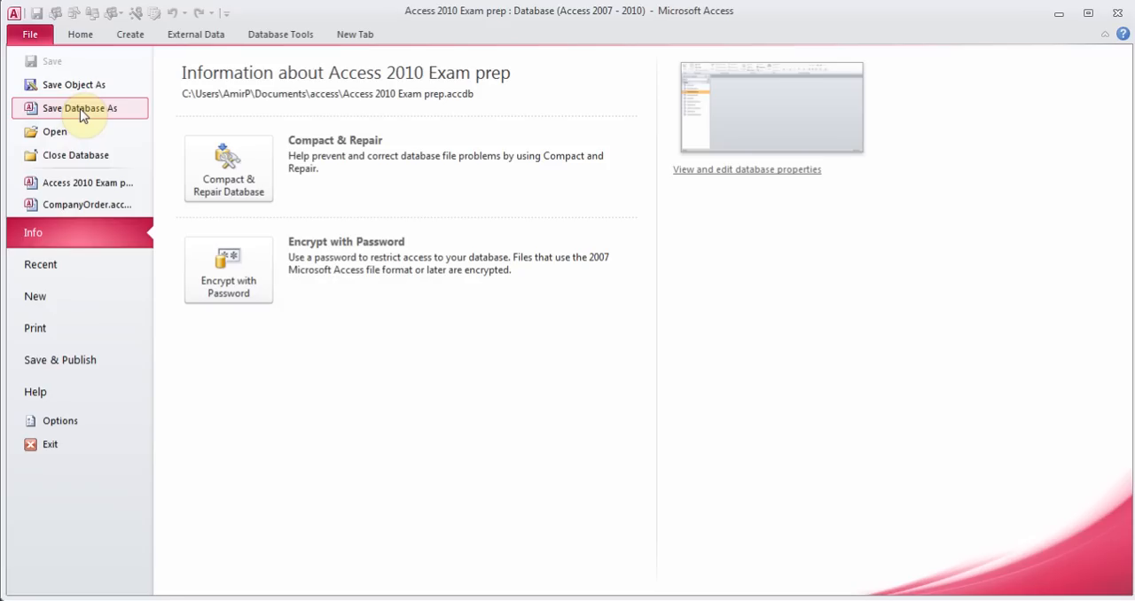
left_click(80, 34)
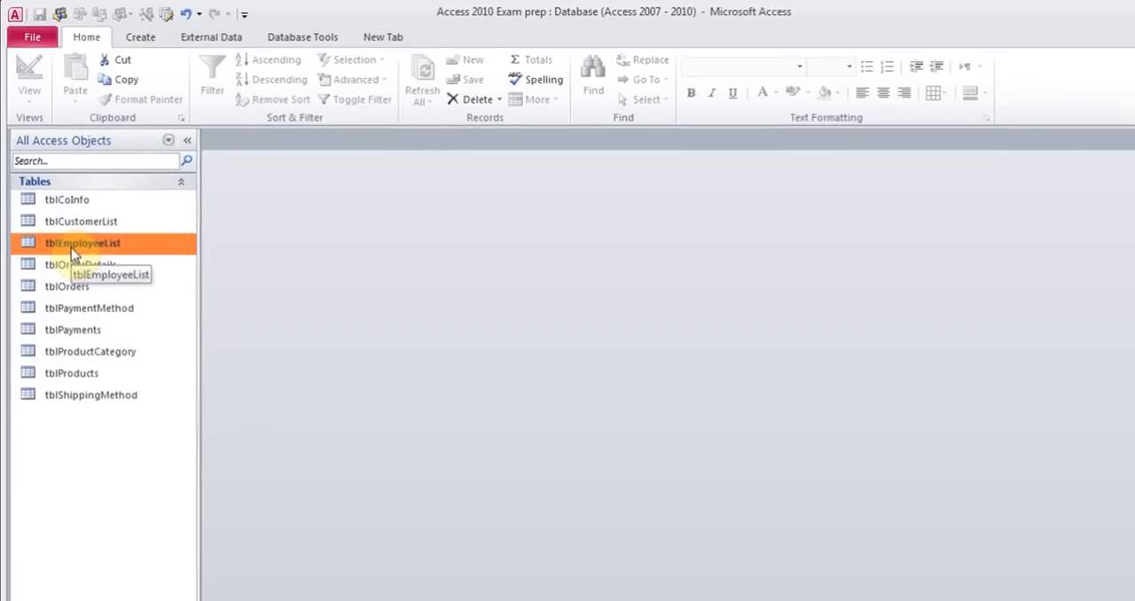
Open the tblEmployeeList table in Design View
double_click(71, 255)
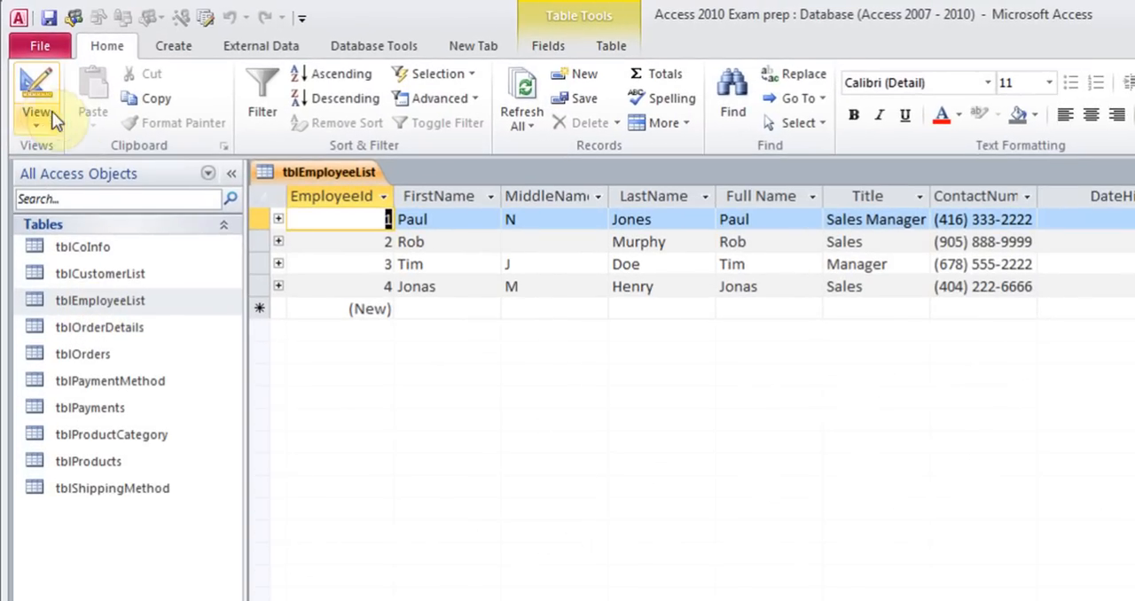
left_click(36, 121)
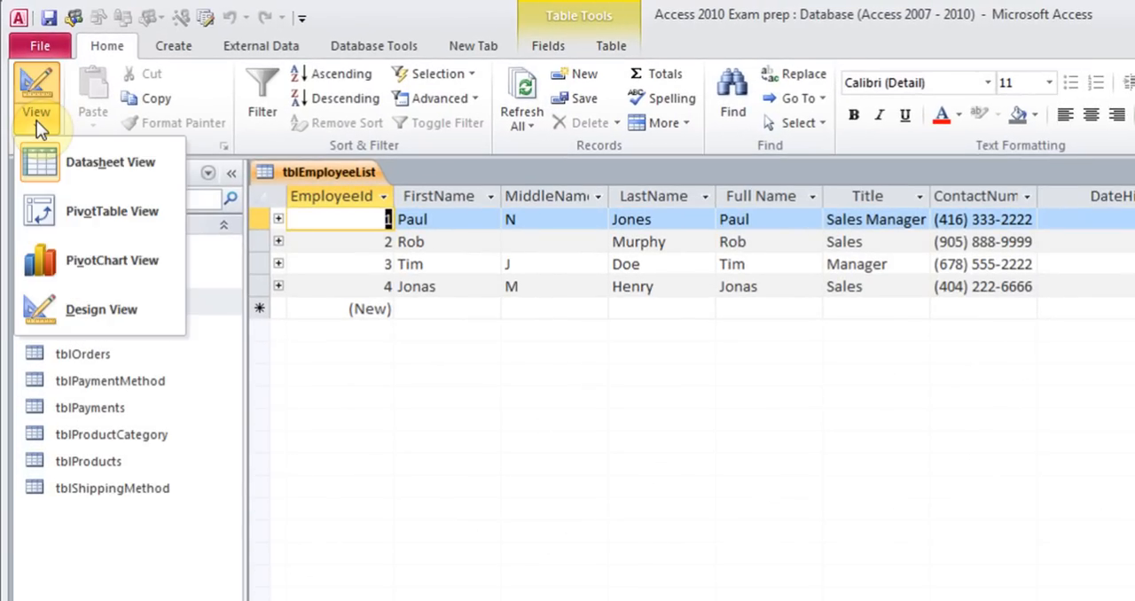
left_click(114, 315)
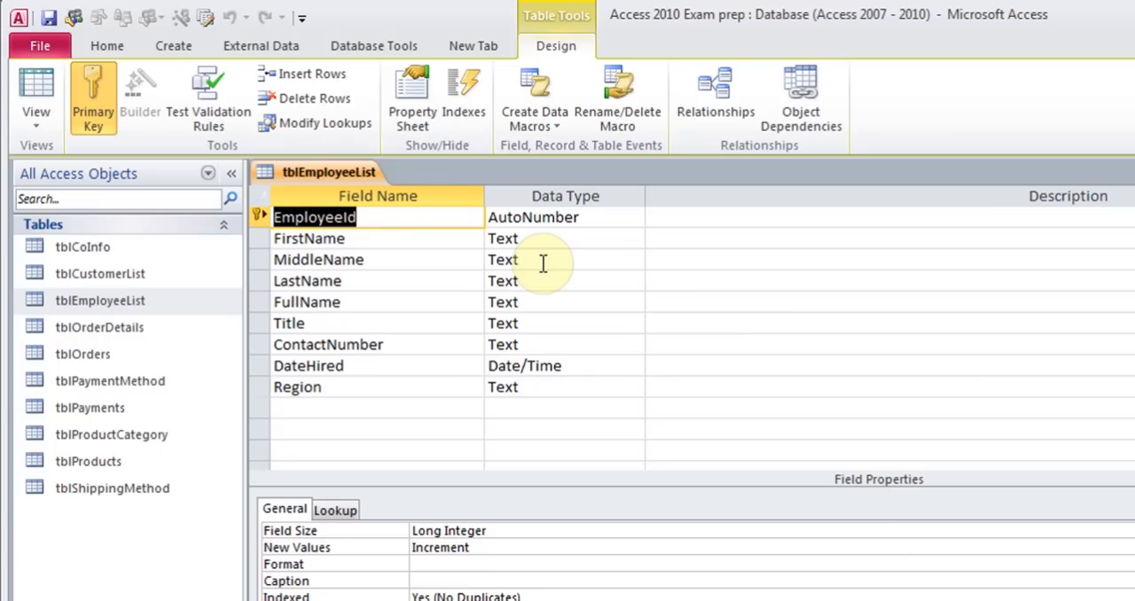
Switch the tblEmployeeList table to Datasheet View and back to Design View
left_click(42, 119)
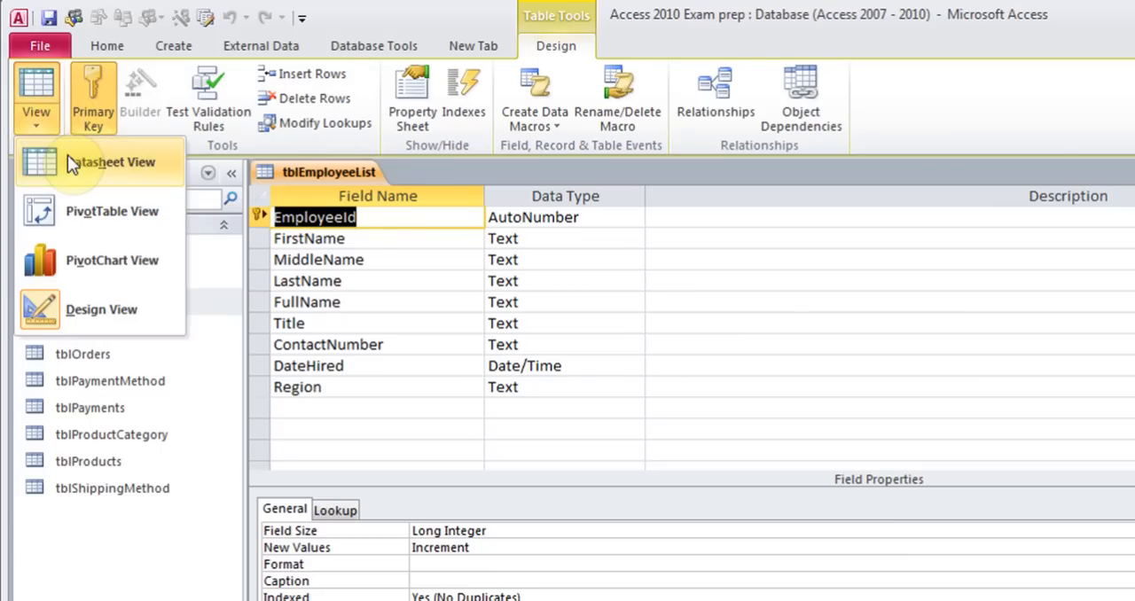
left_click(67, 154)
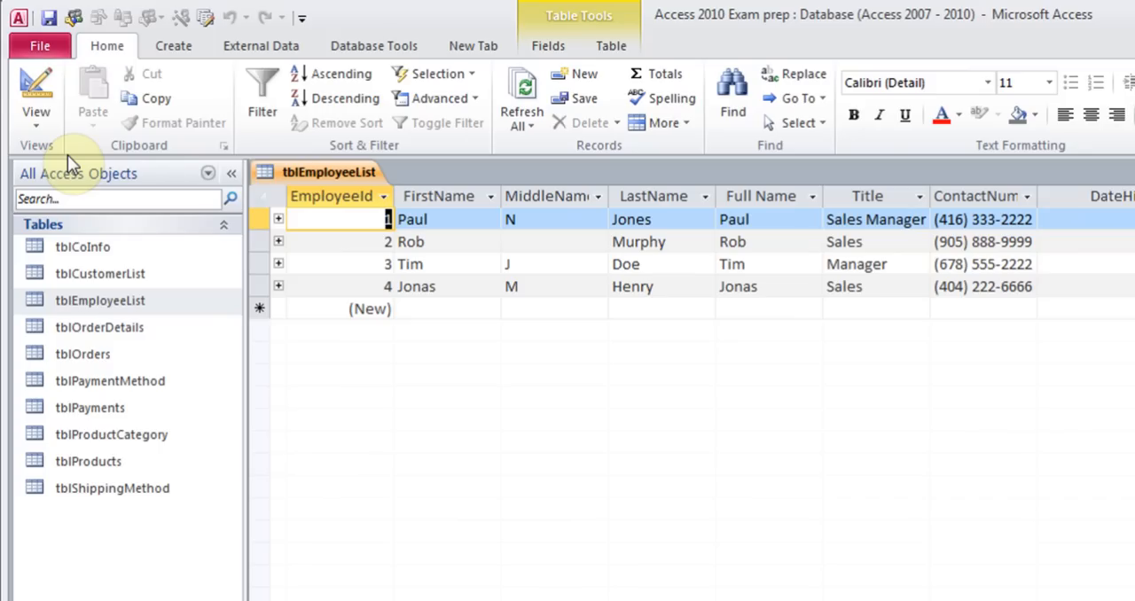
left_click(41, 126)
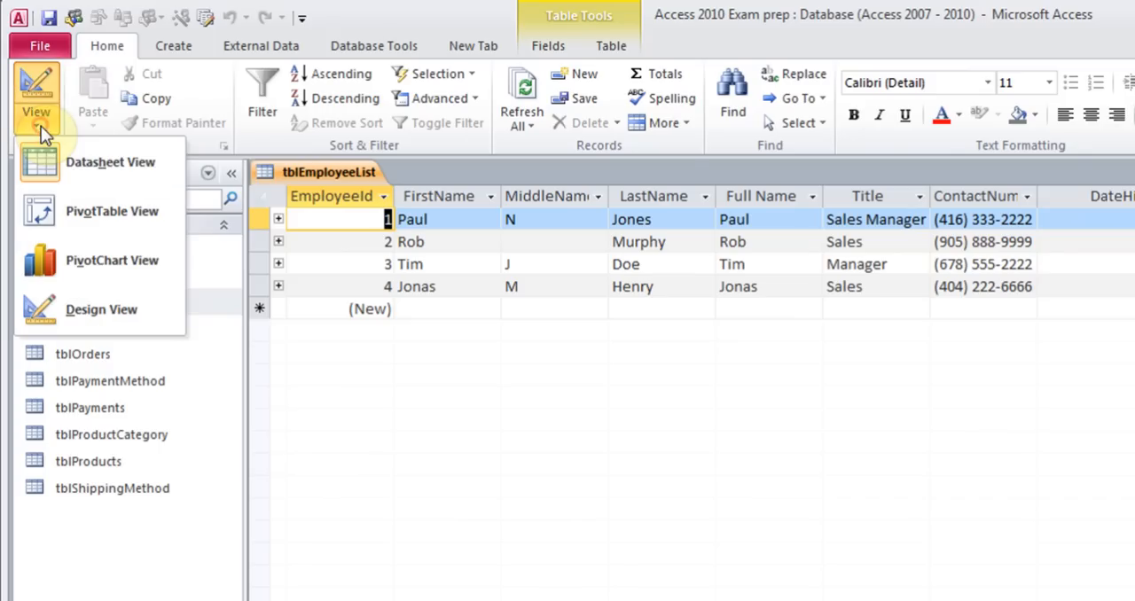
left_click(71, 310)
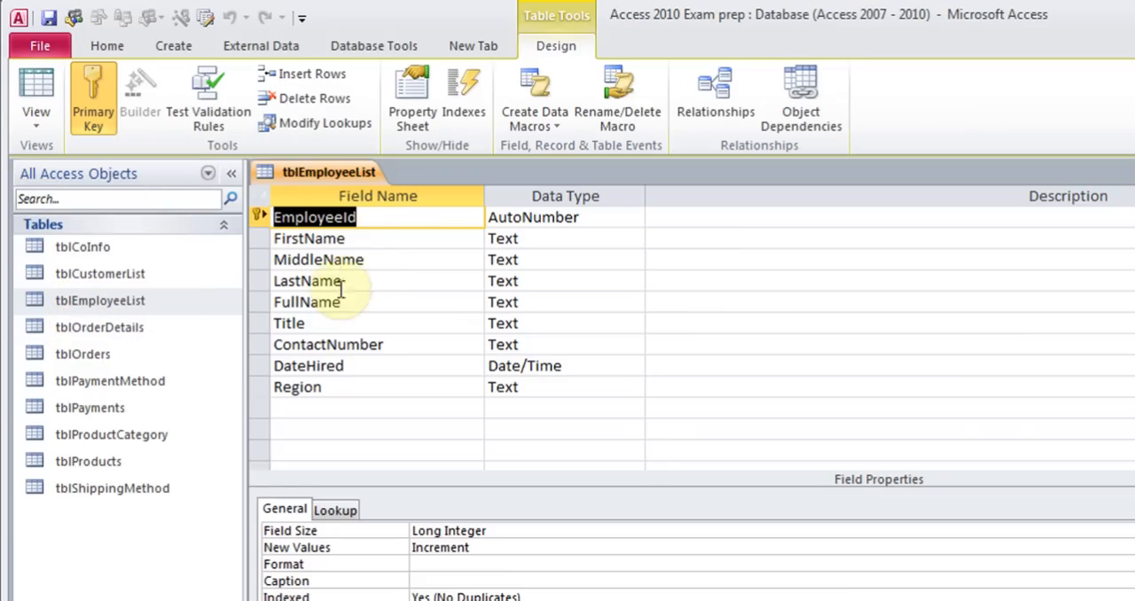
Make MiddleName the table's primary key
left_click(367, 217)
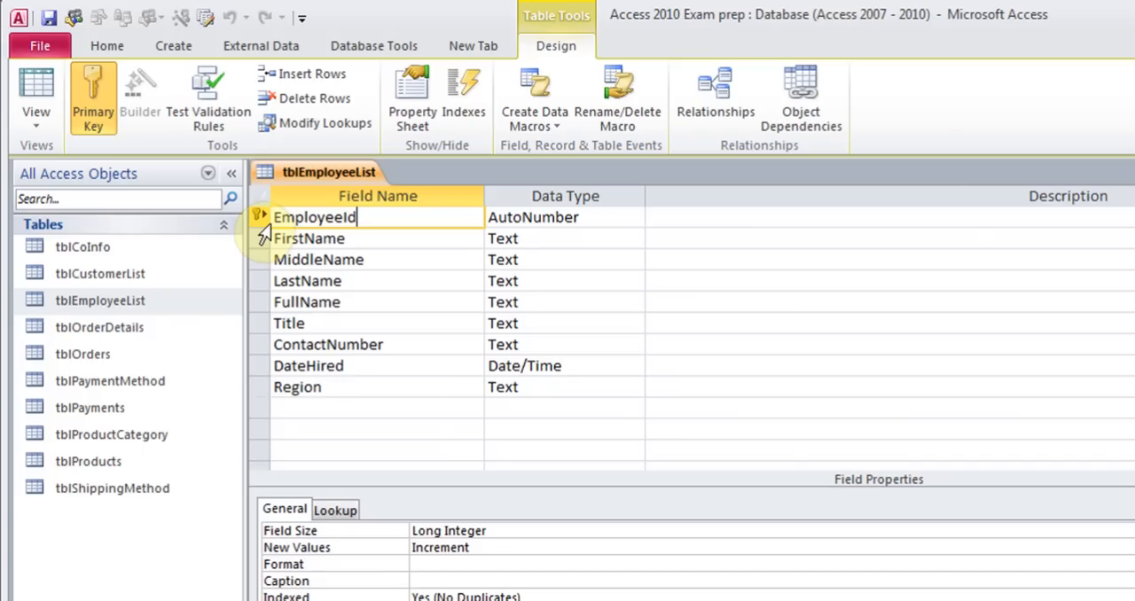
left_click(378, 259)
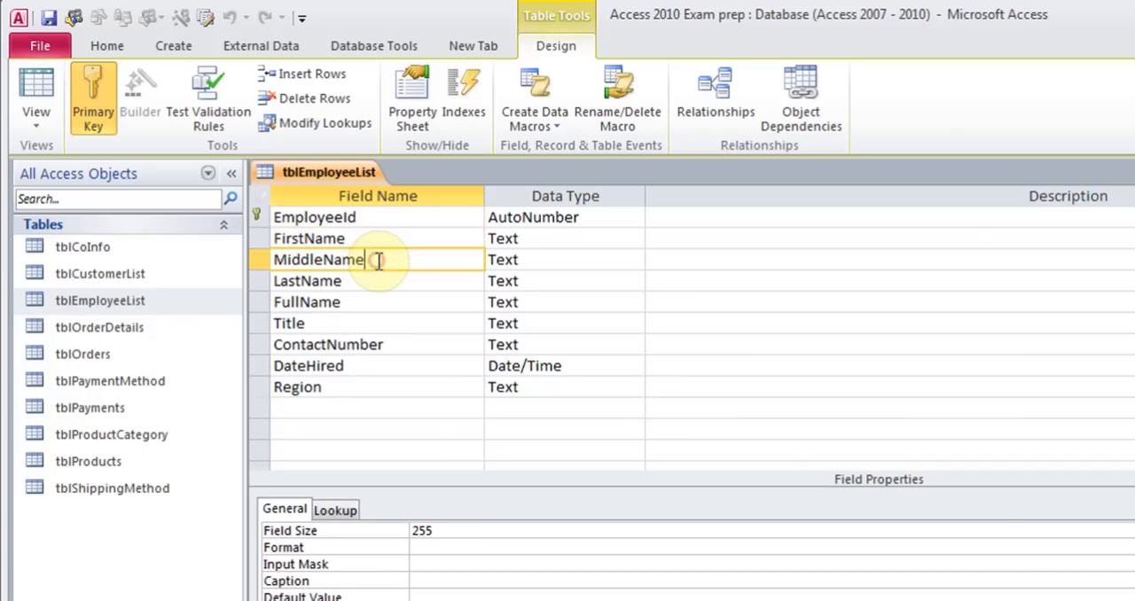
left_click(96, 100)
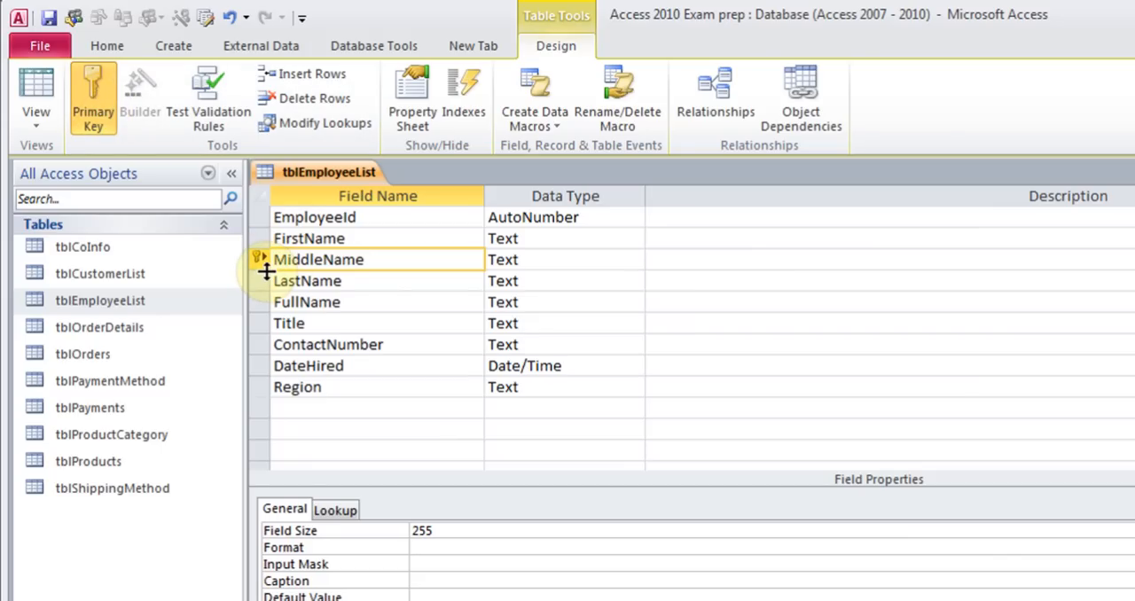
Set EmployeeId back as the table's primary key
left_click(359, 217)
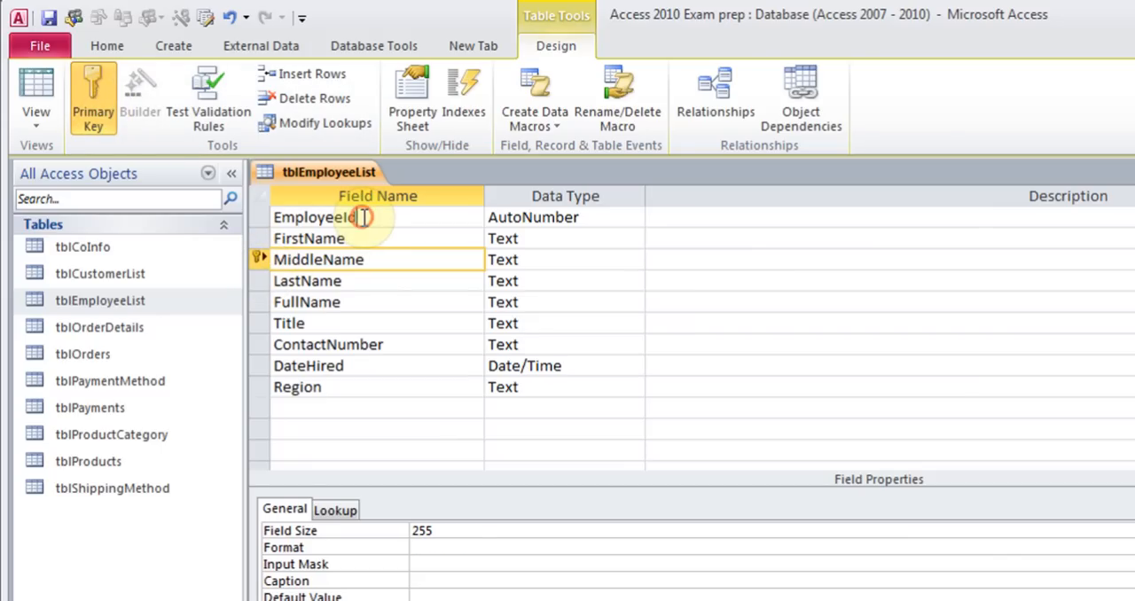
left_click(98, 102)
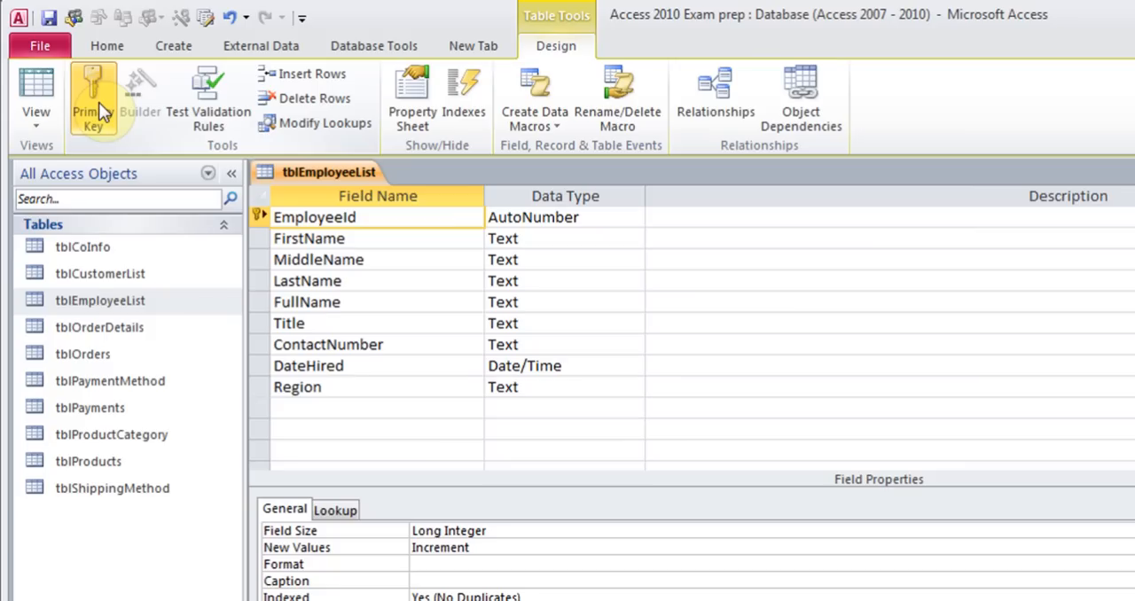
left_click(98, 102)
Insert a new field named Test above MiddleName
left_click(328, 261)
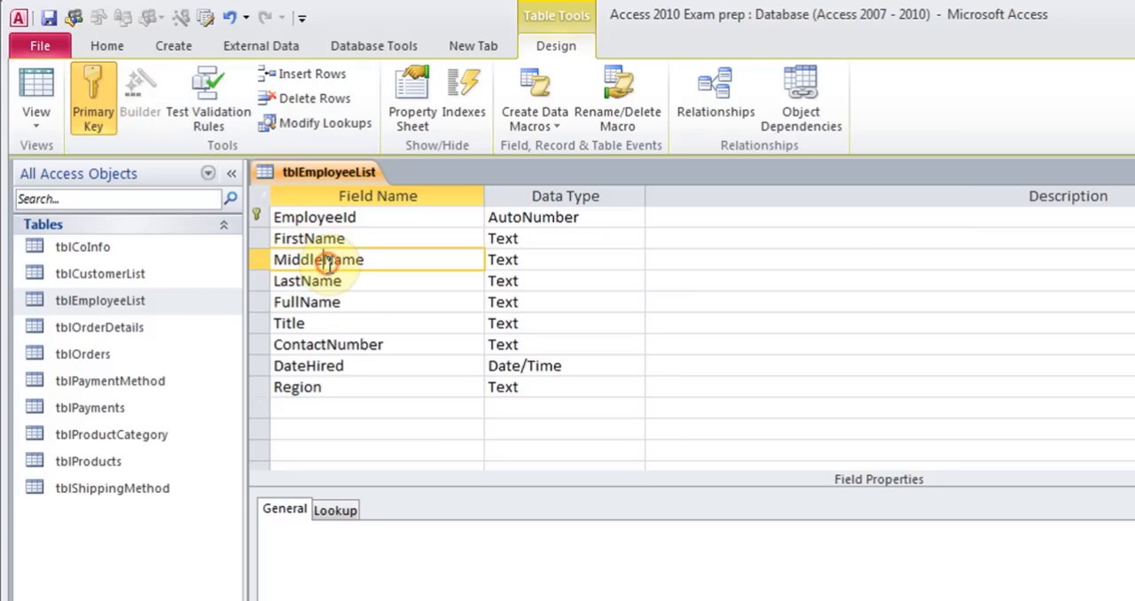
left_click(311, 74)
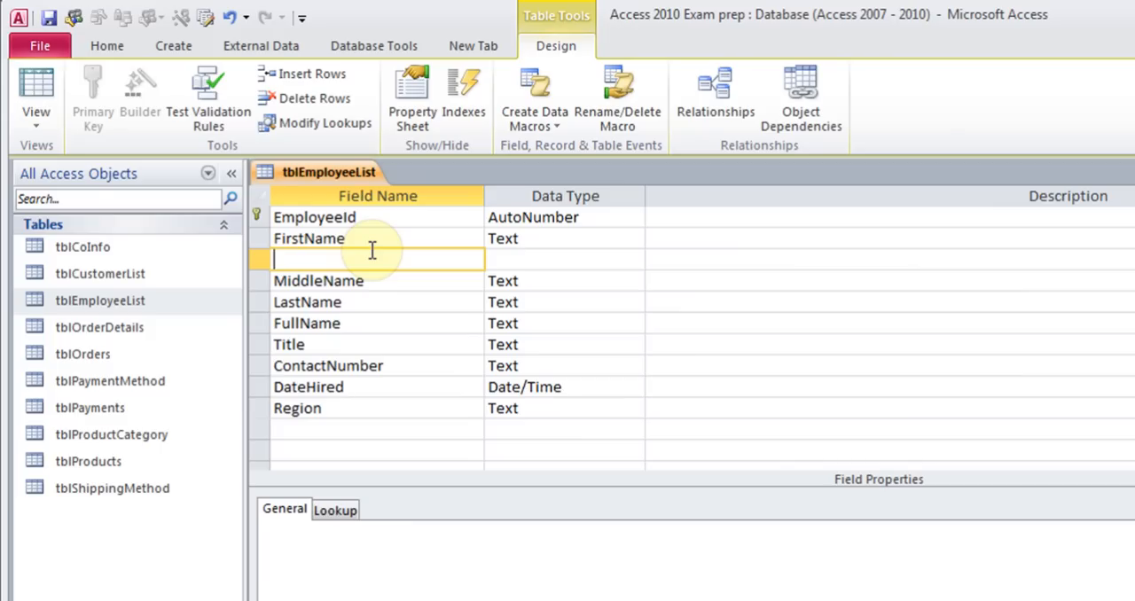
type("Test")
key("Tab")
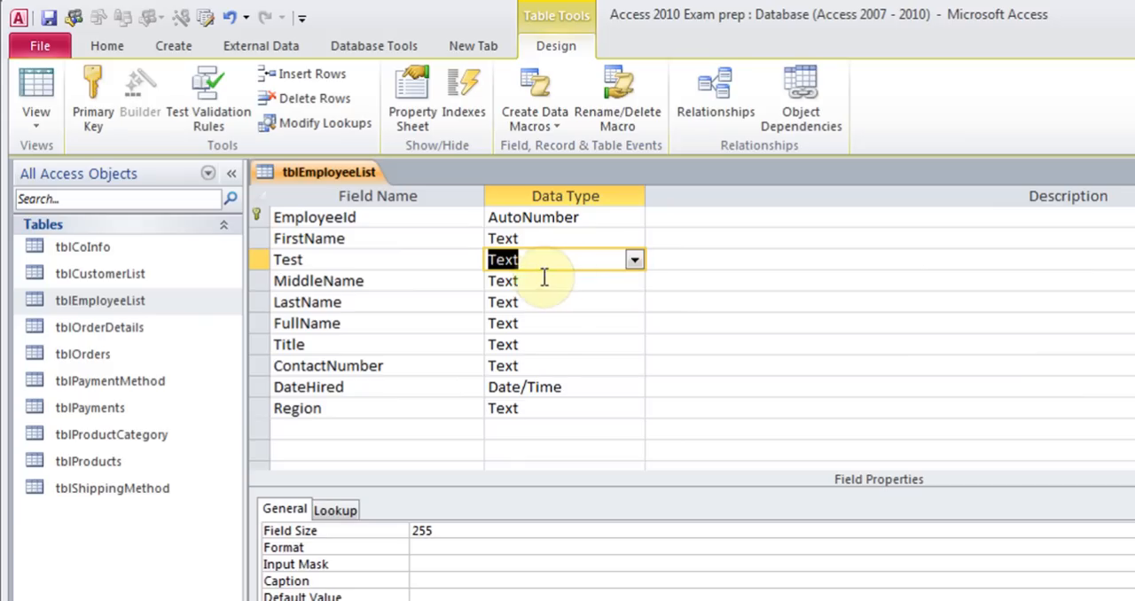
Set the Test field's data type to Memo
left_click(635, 262)
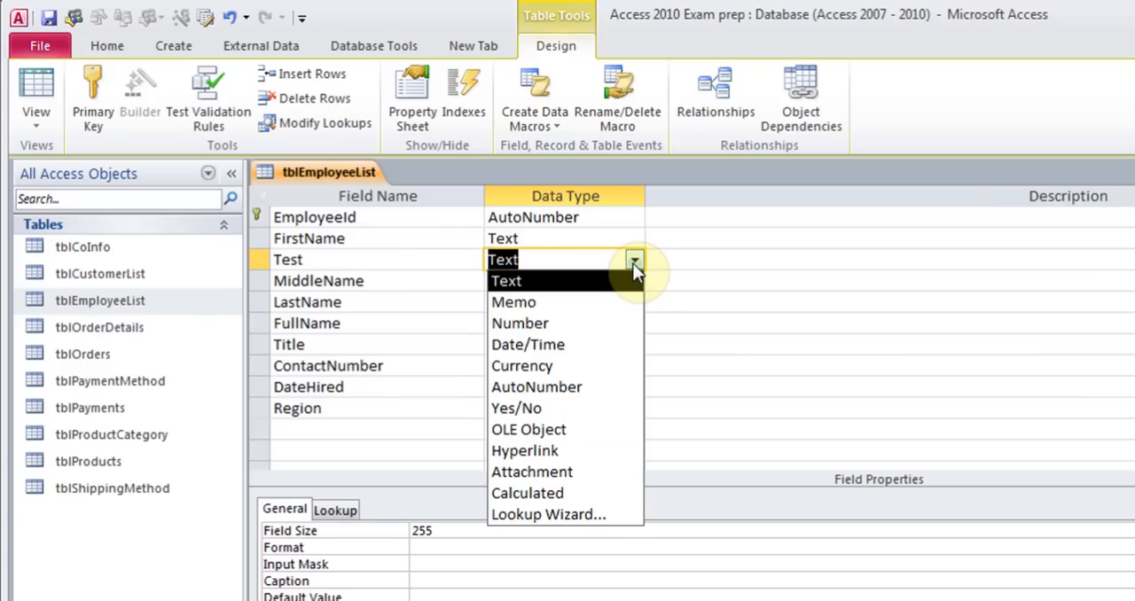
left_click(633, 263)
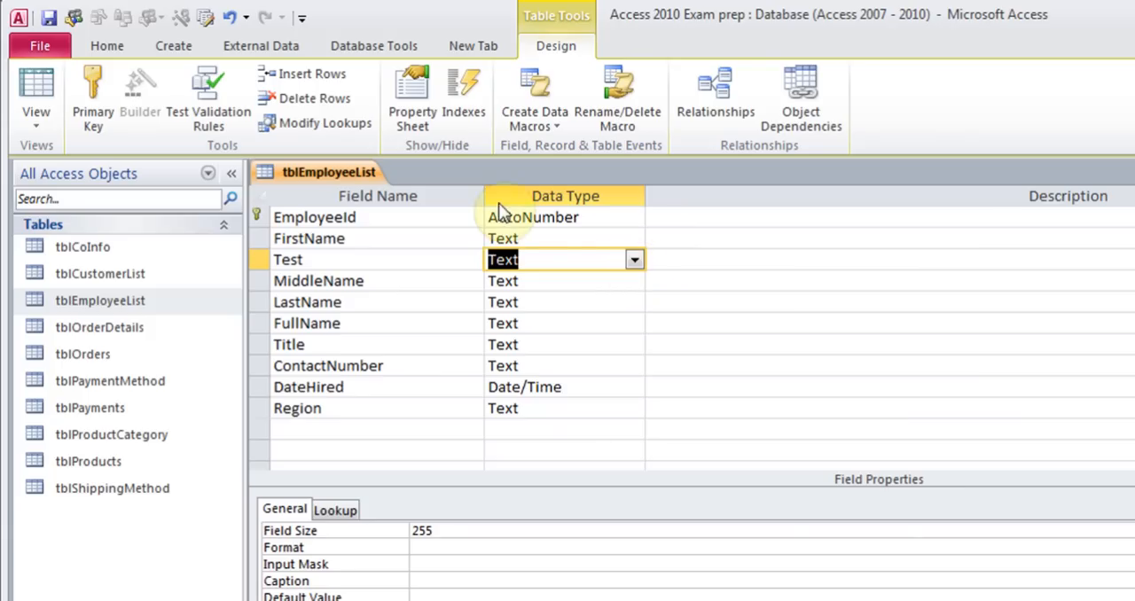
left_click(631, 262)
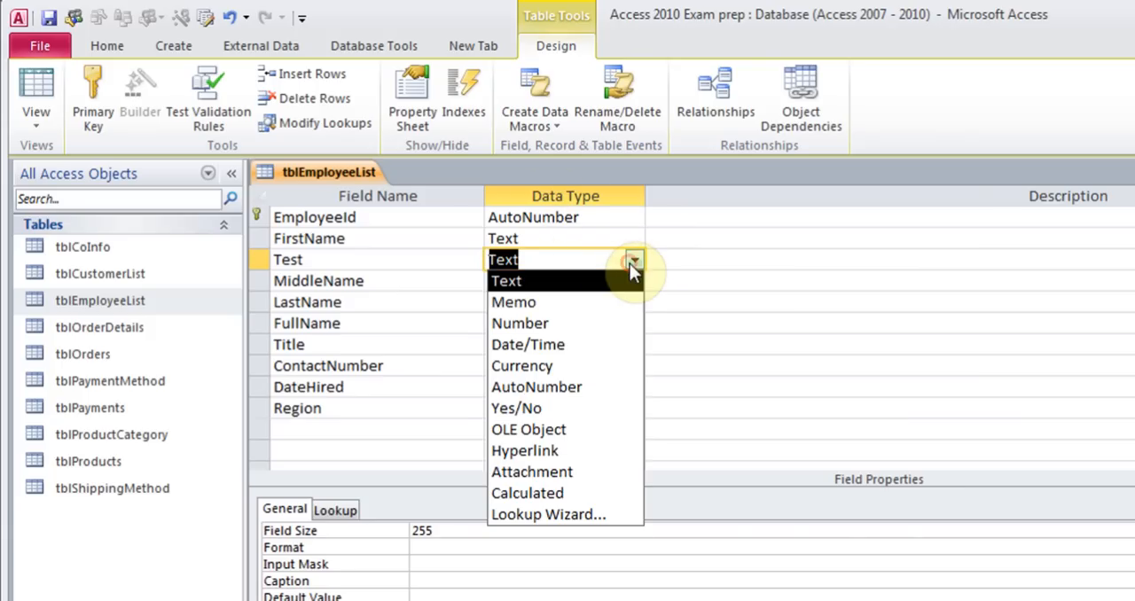
left_click(601, 300)
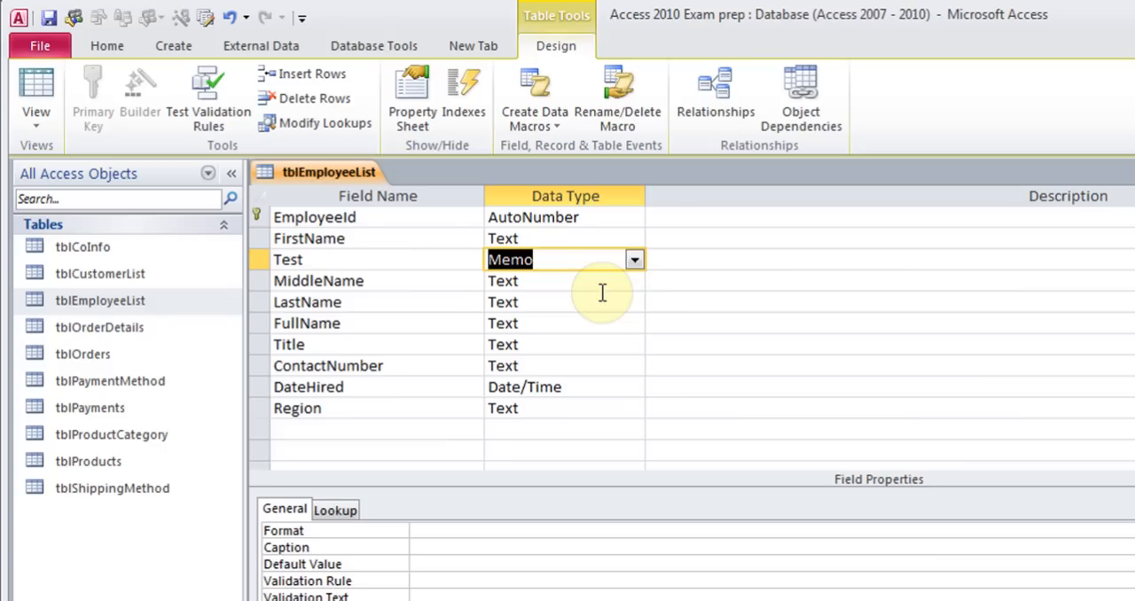
Delete the Test field row from the table design
left_click(634, 260)
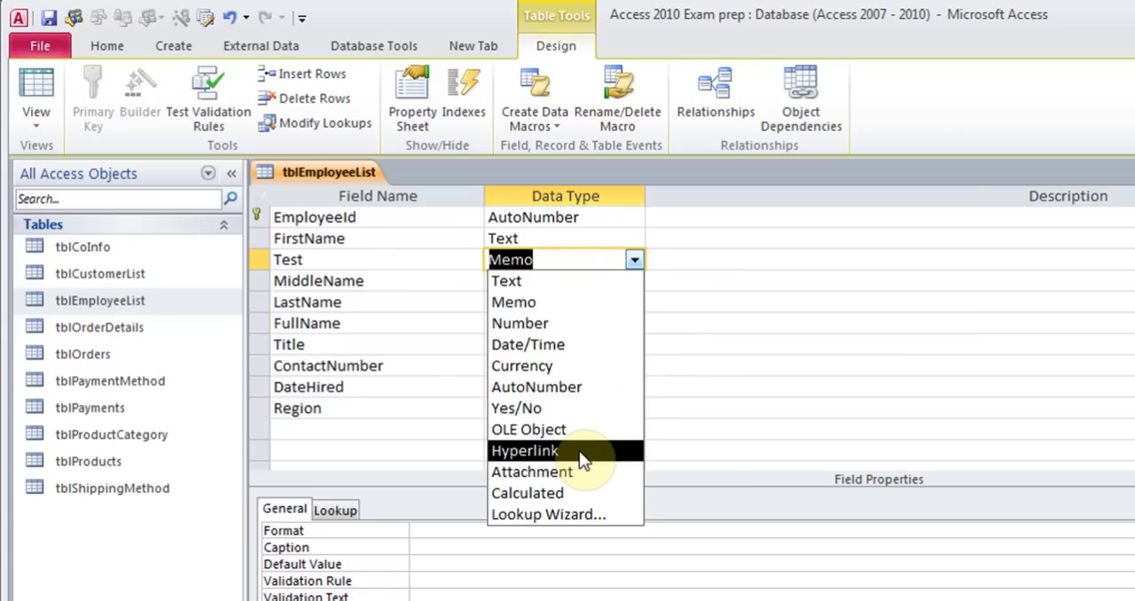
left_click(398, 256)
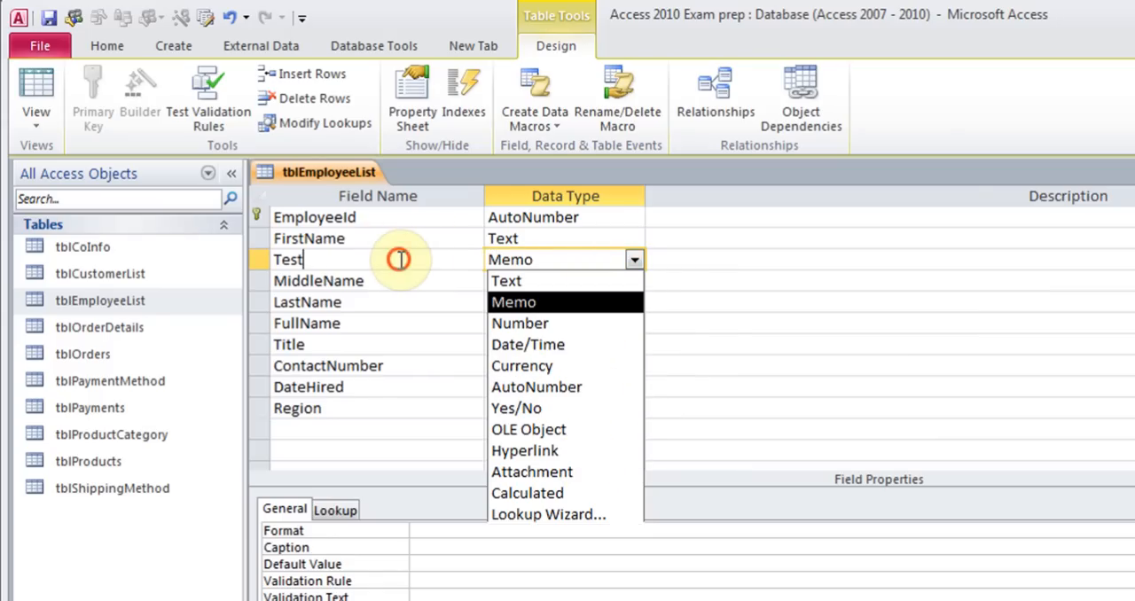
left_click(315, 98)
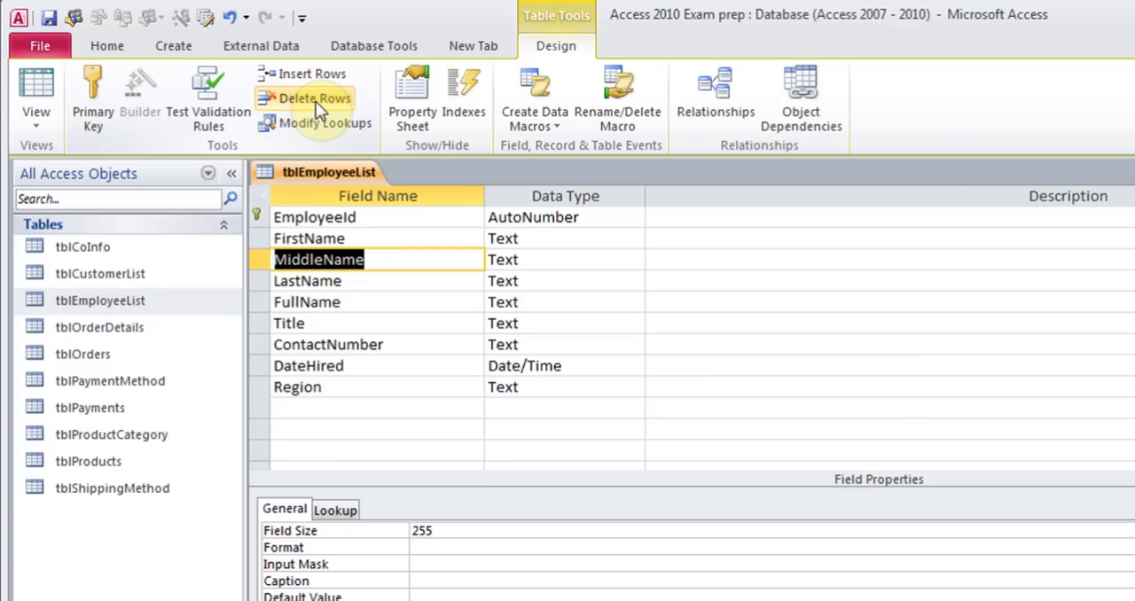
Start the Lookup Wizard for the Region field's data type, choosing to type in the values yourself
left_click(541, 392)
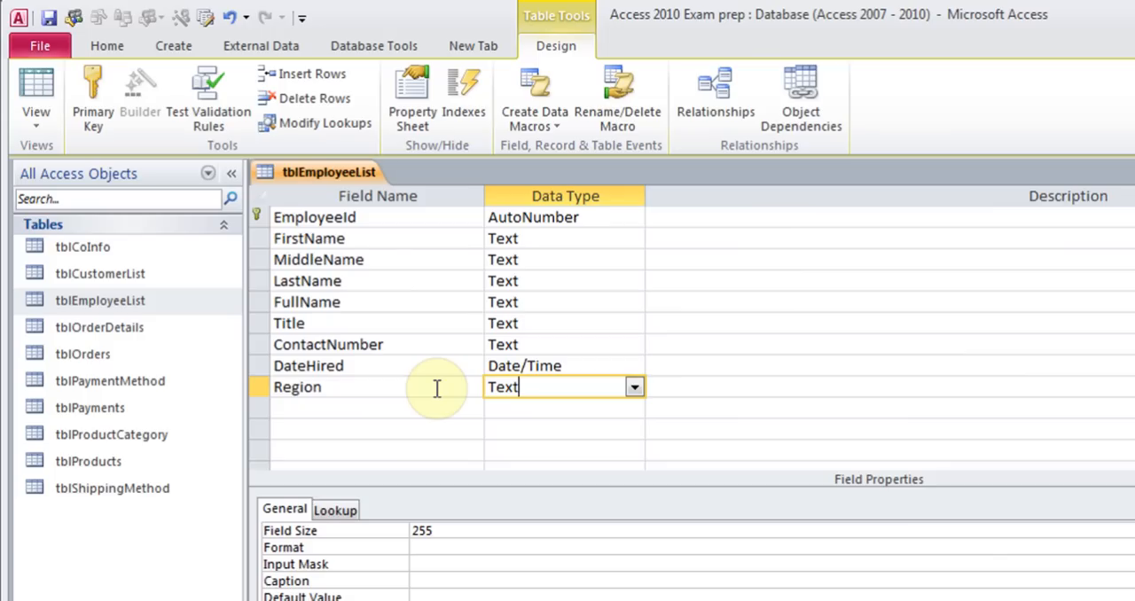
left_click(635, 387)
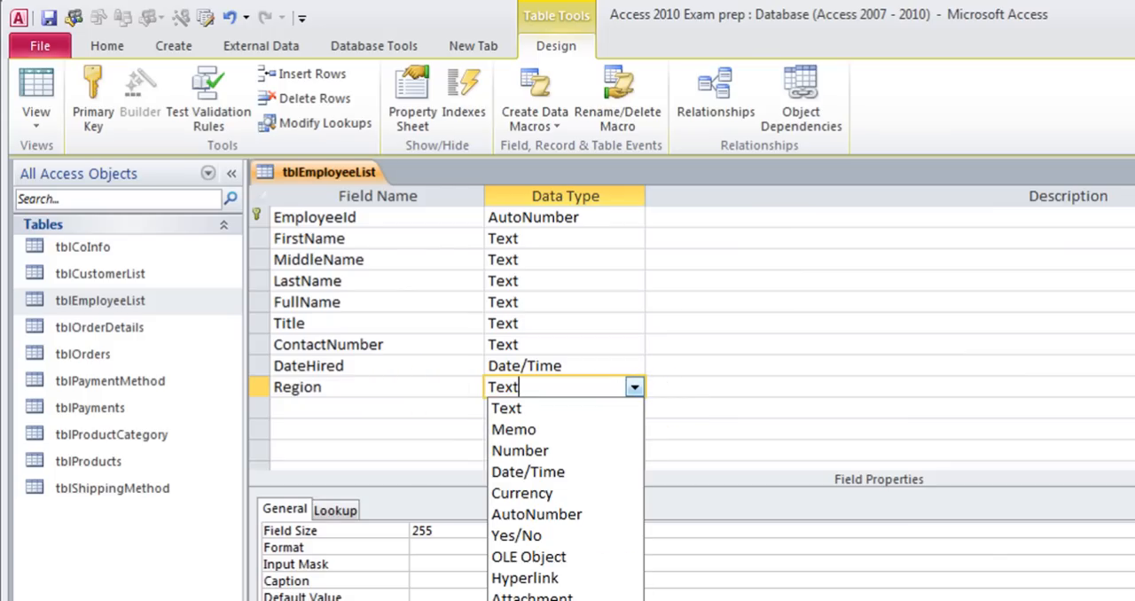
left_click(546, 600)
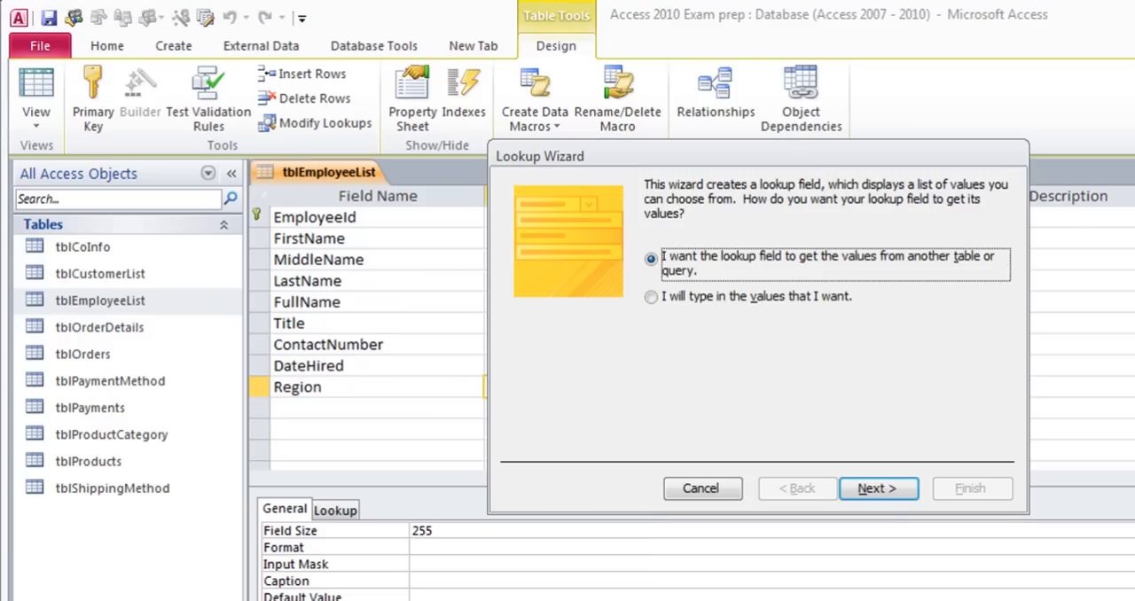
left_click(669, 298)
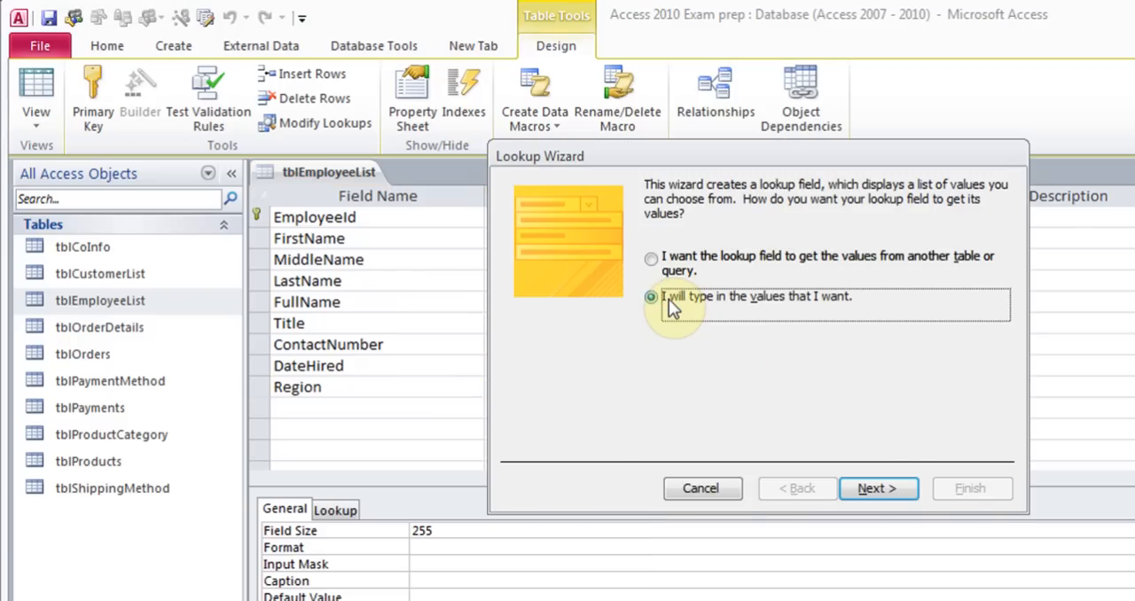
left_click(883, 487)
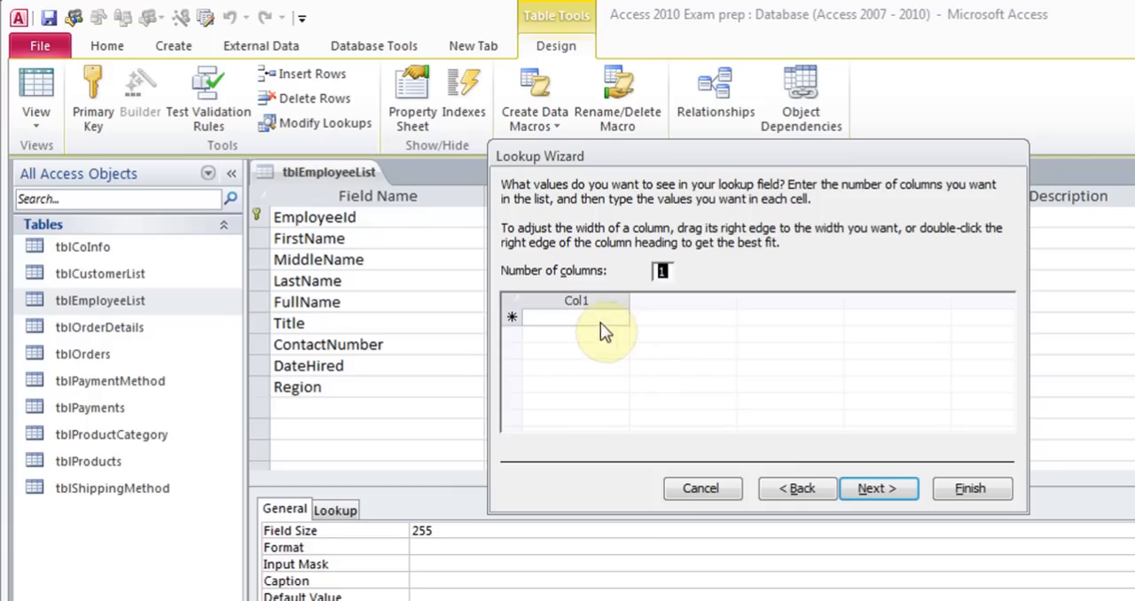
Enter North, South, East and West as the lookup values in the single column
left_click(600, 319)
type("North")
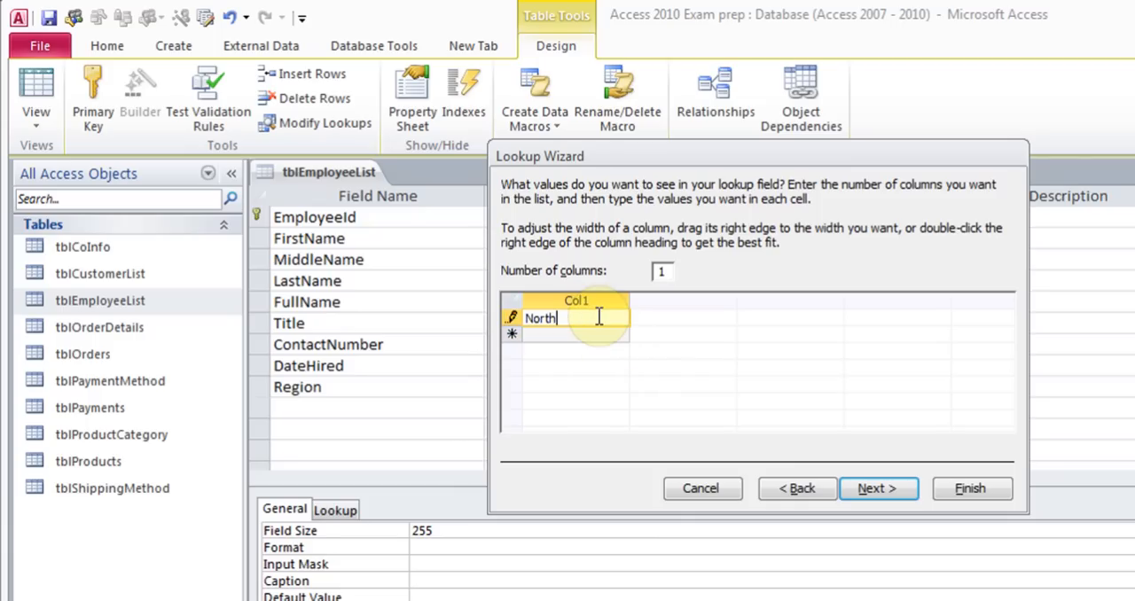
key("Down")
type("South")
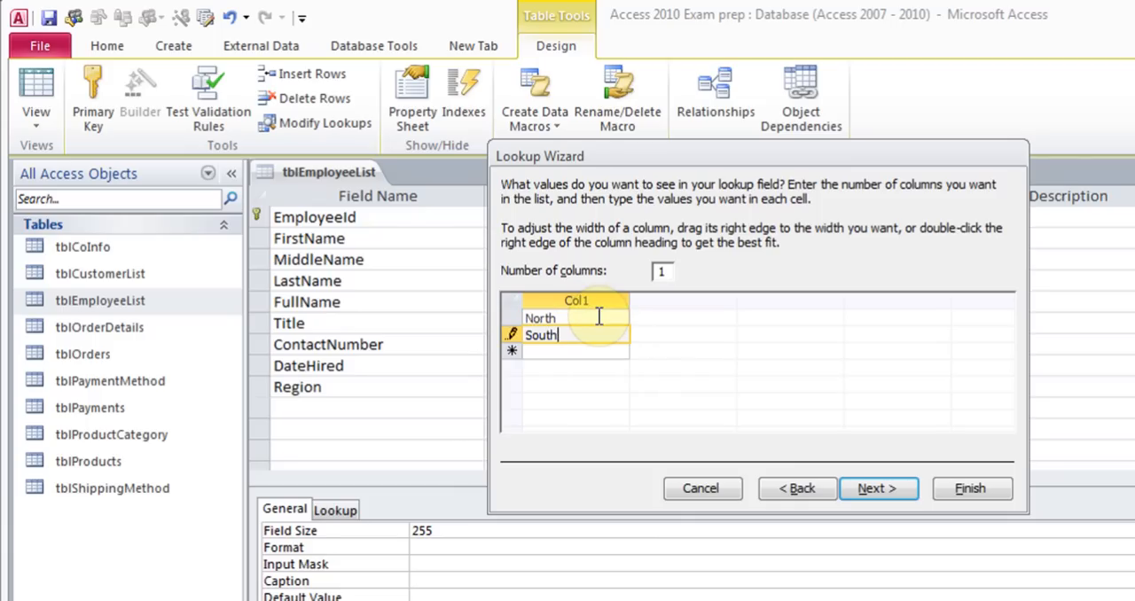
key("Down")
type("East")
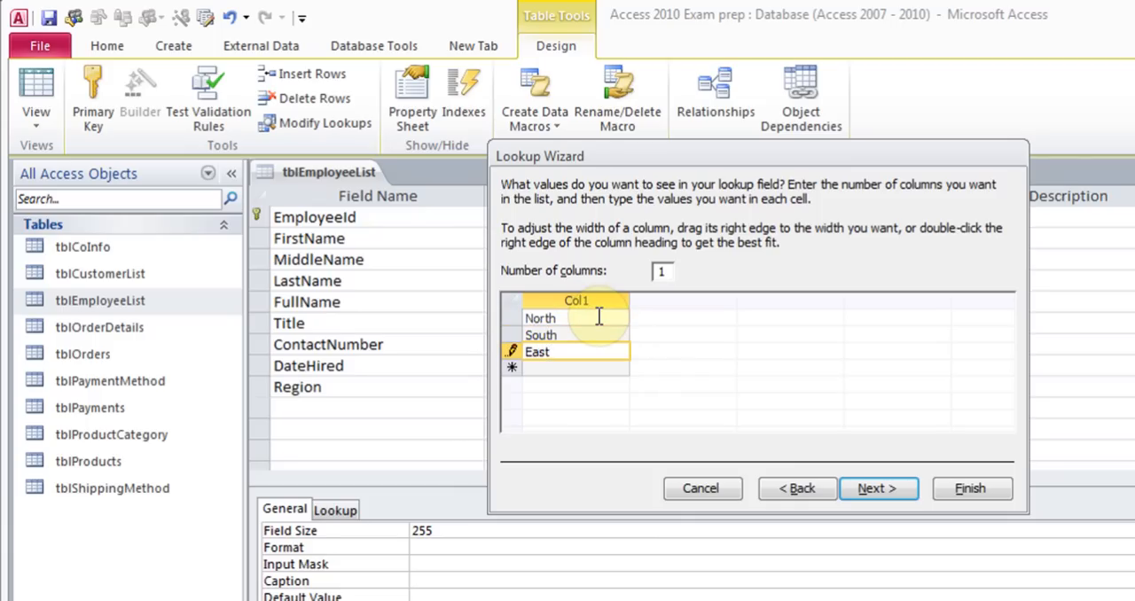
key("Down")
type("West")
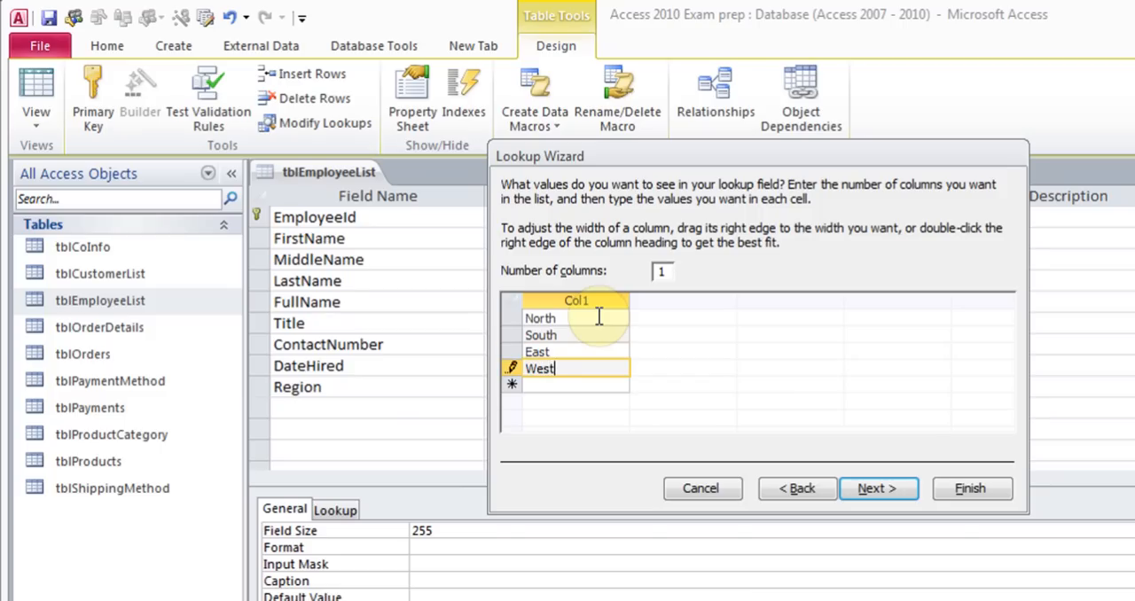
Finish the Lookup Wizard, keeping Region as the lookup field's label
left_click(869, 490)
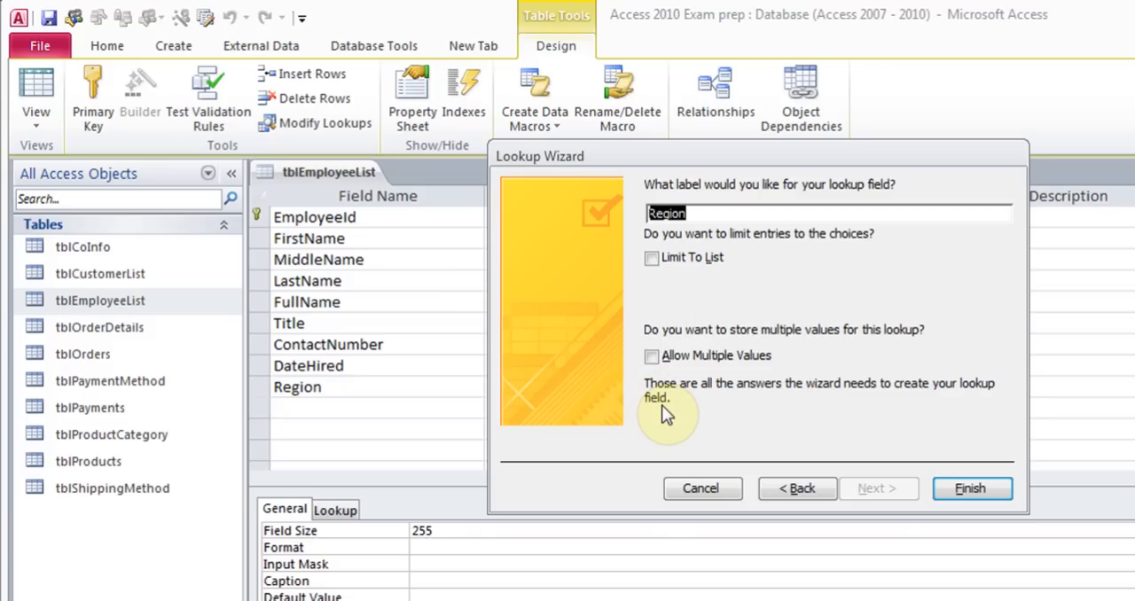
left_click(966, 487)
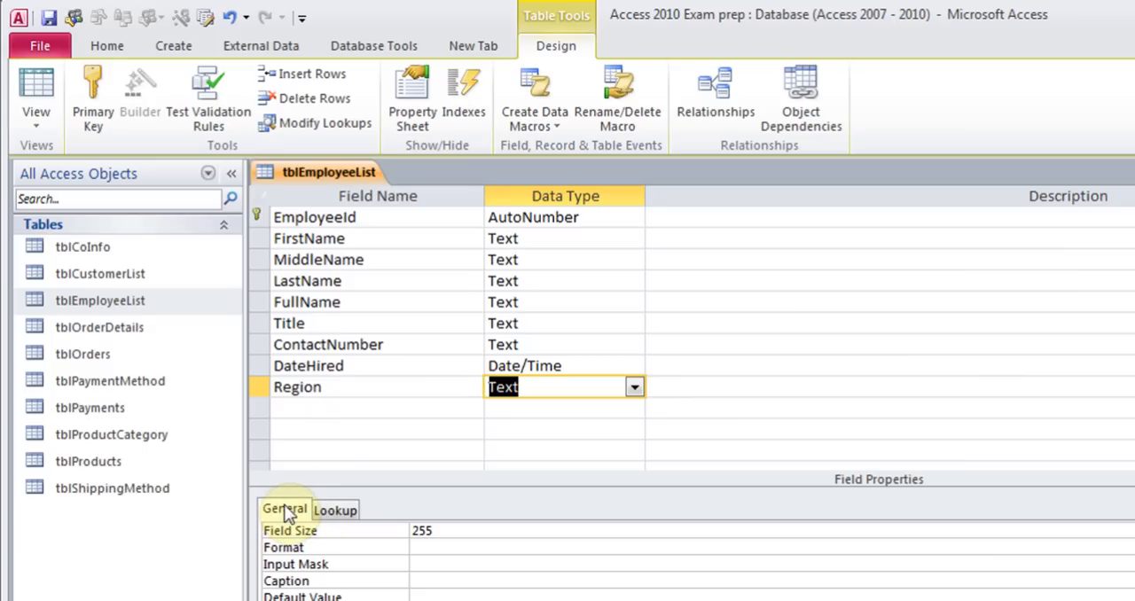
Inspect the Region field's lookup properties and its row source list items
left_click(339, 508)
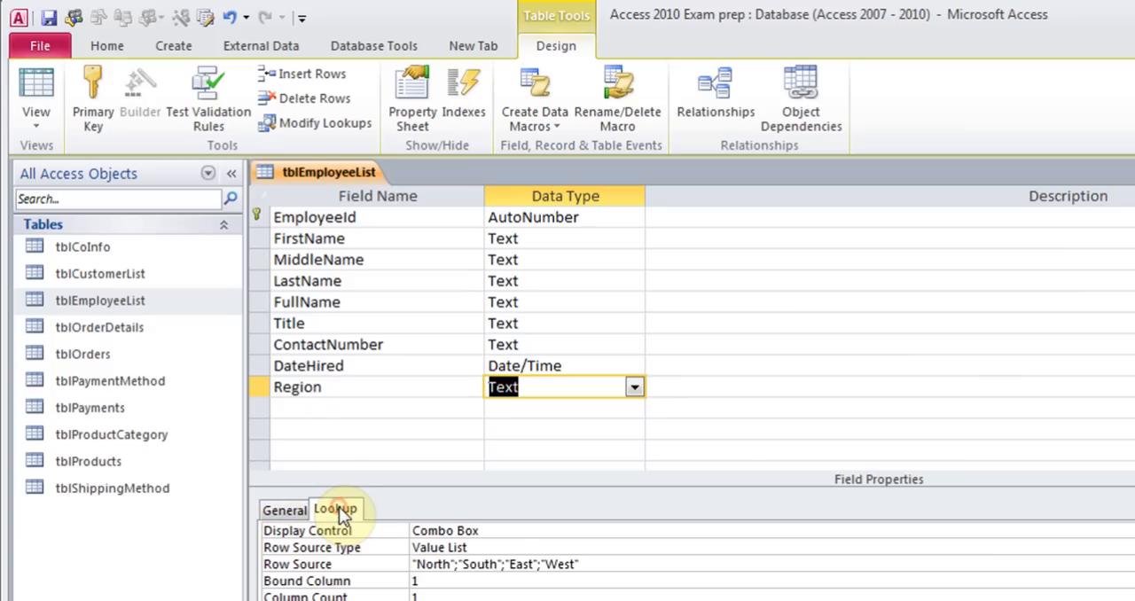
left_click(610, 565)
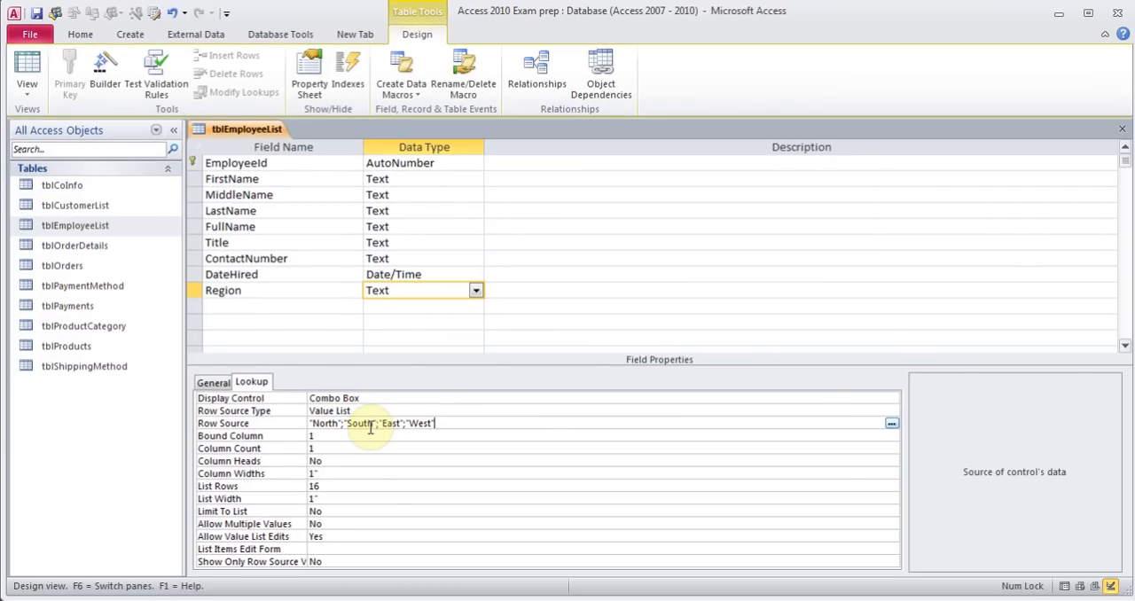
left_click(890, 424)
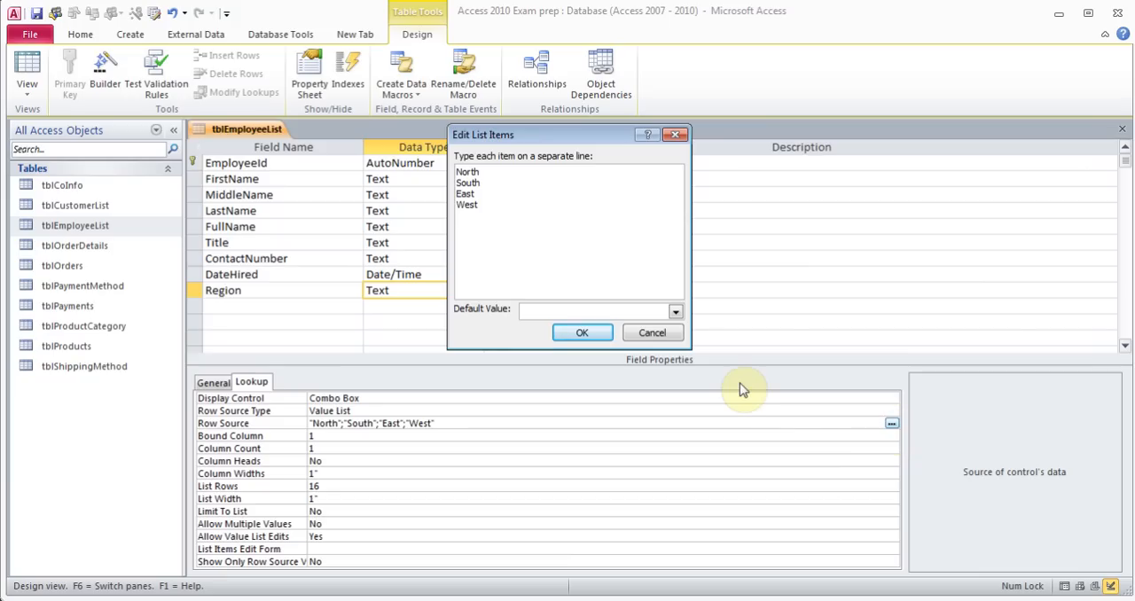
left_click(652, 333)
left_click(214, 382)
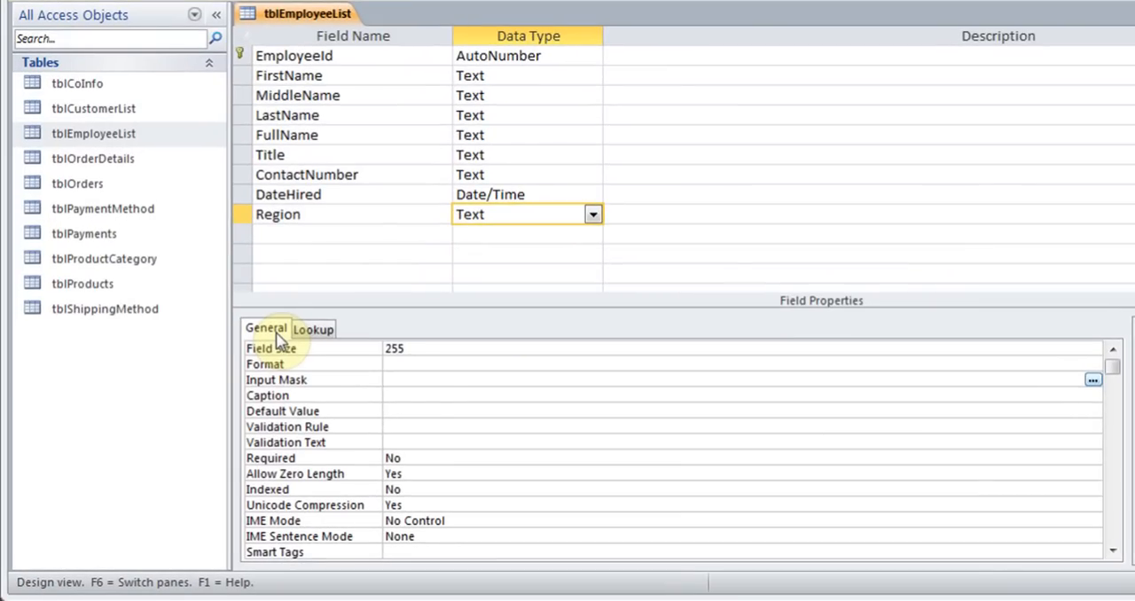
Set the Region field's default value to North
left_click(419, 414)
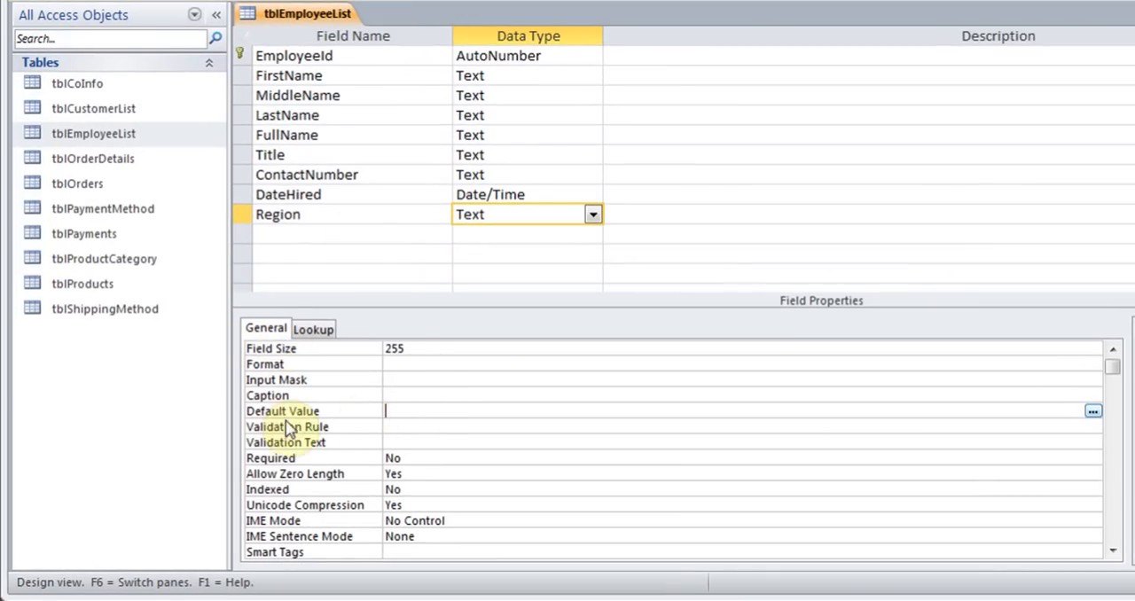
type("North")
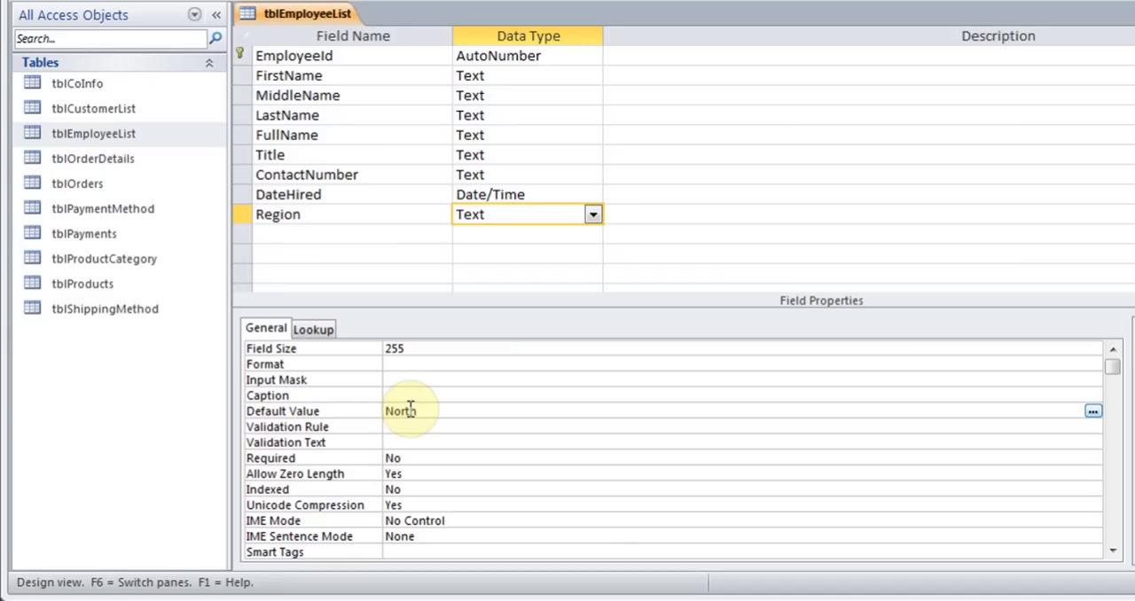
key("Up")
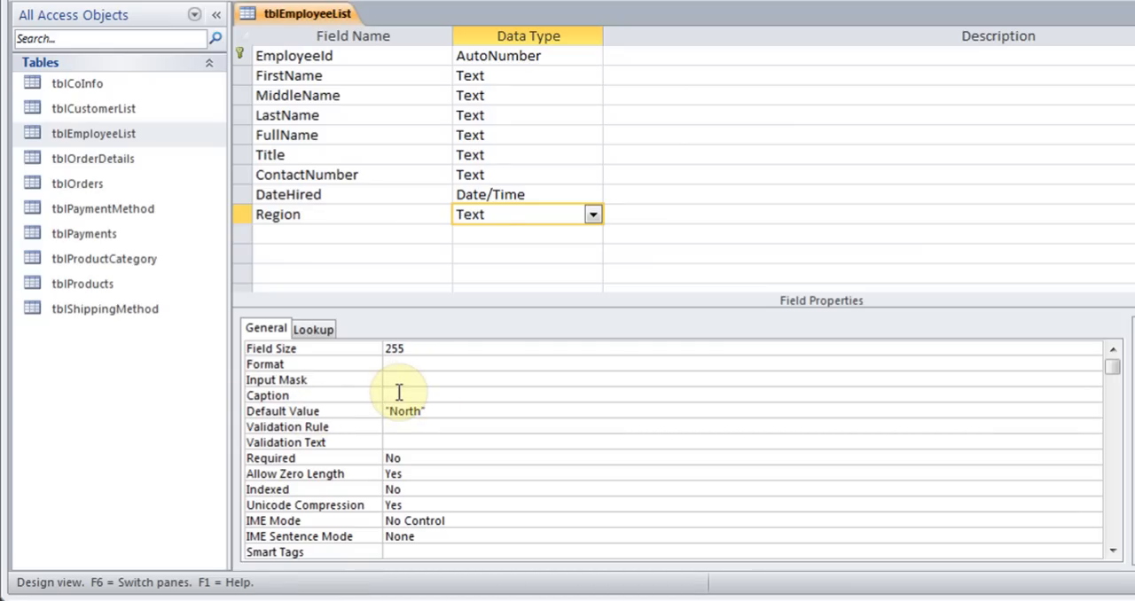
Set the Region field's caption to Region/Text
type("Region/Text")
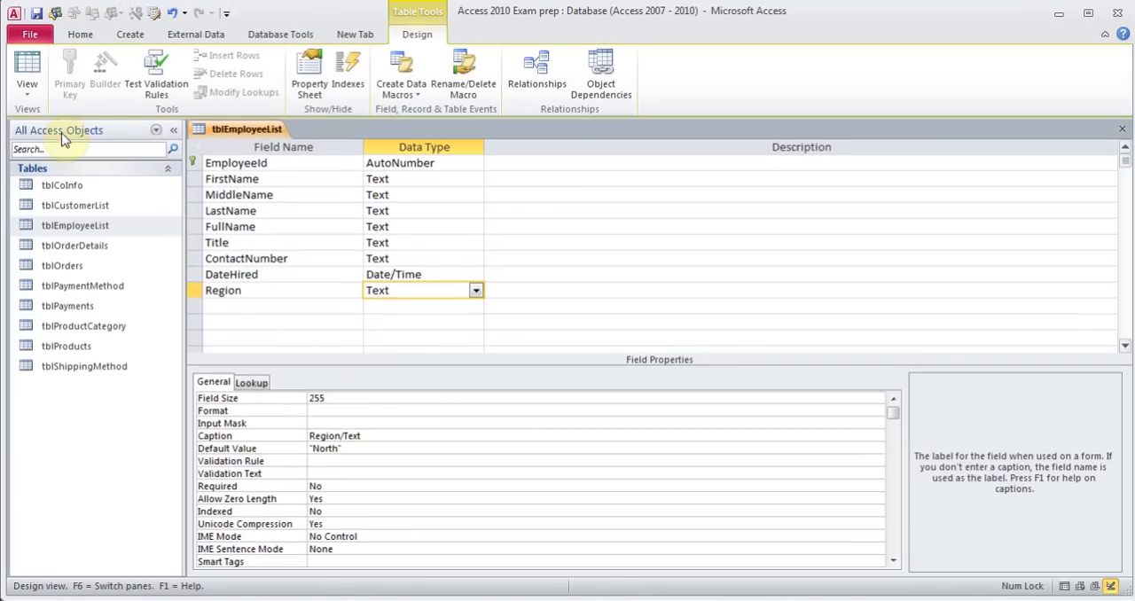
Switch the table to Datasheet view, saving the design changes
left_click(27, 81)
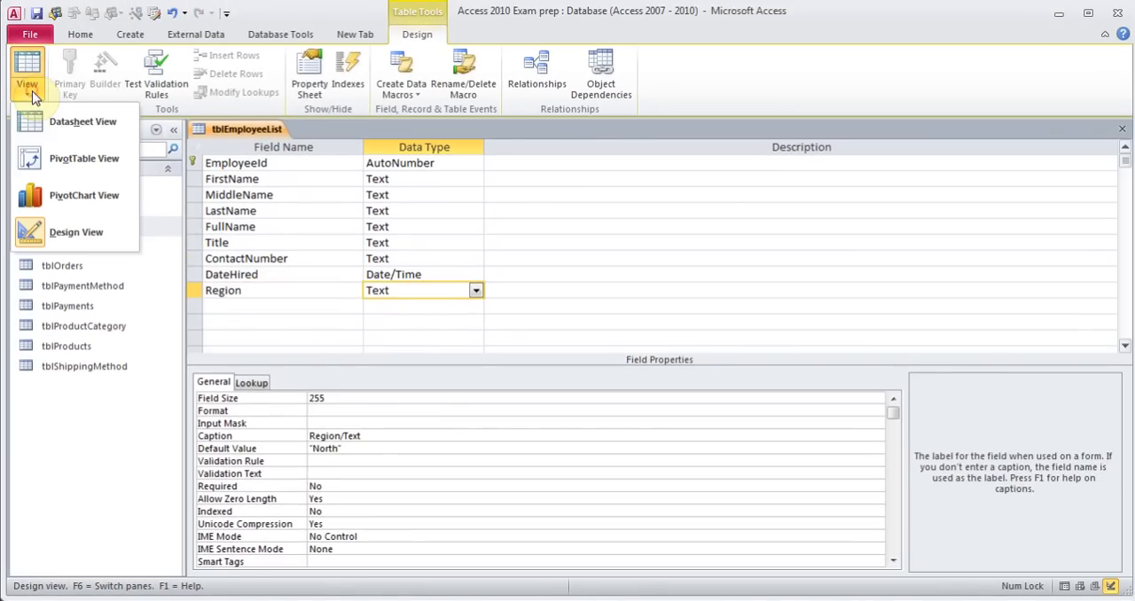
left_click(65, 126)
left_click(532, 355)
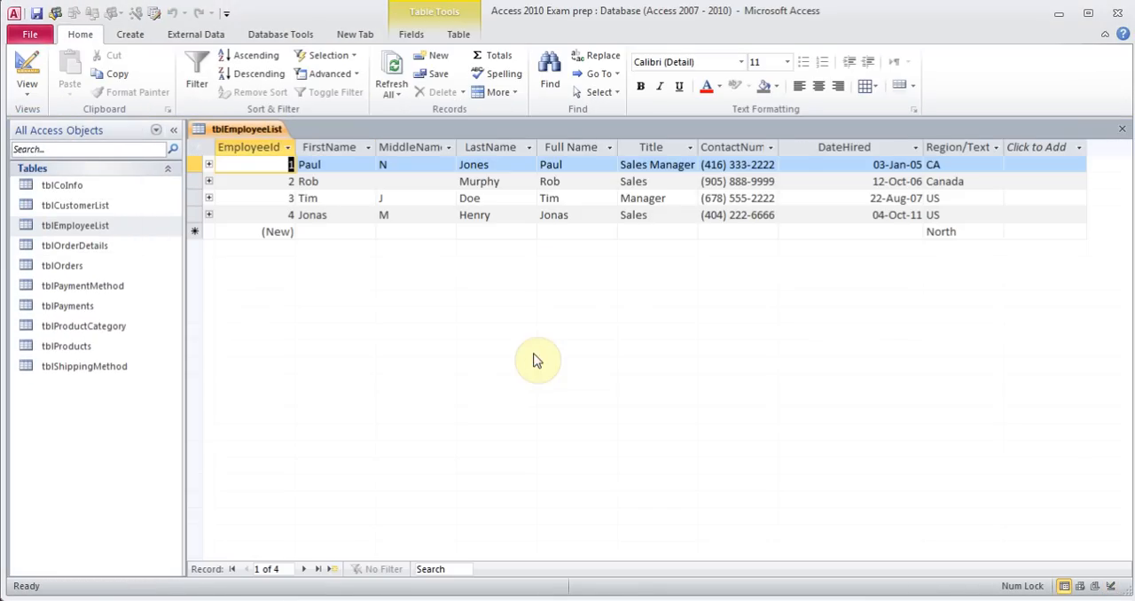
Widen the Region/Text column in the datasheet
left_click_drag(1005, 148, 1017, 149)
left_click(1029, 147)
left_click(969, 147)
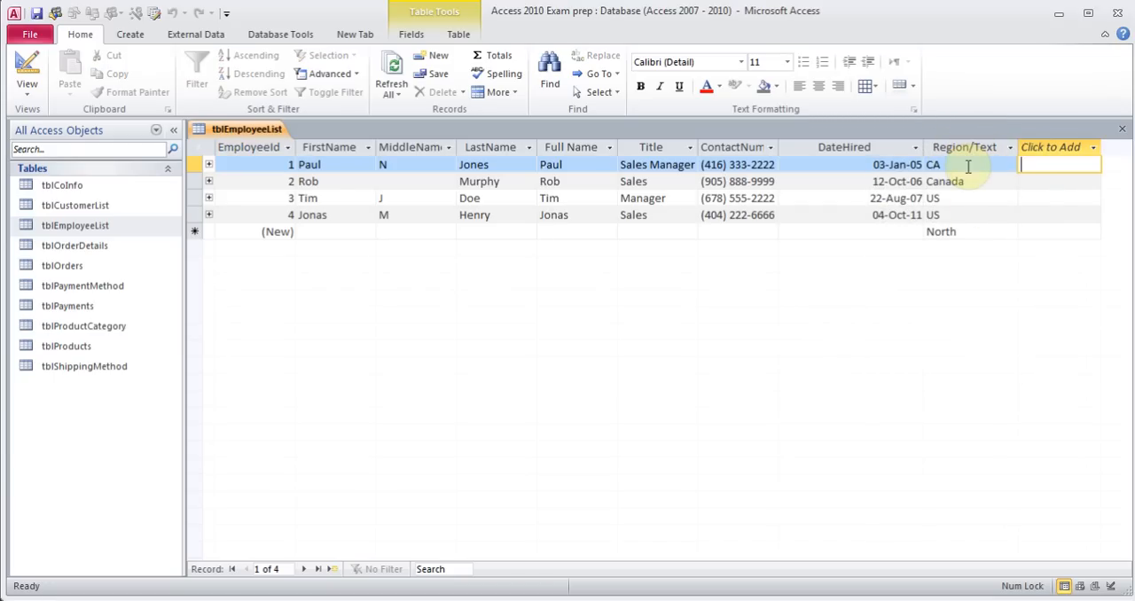
Examine the Region/Text column's lookup dropdown and its list items editor for the first record
left_click(969, 162)
left_click(1010, 167)
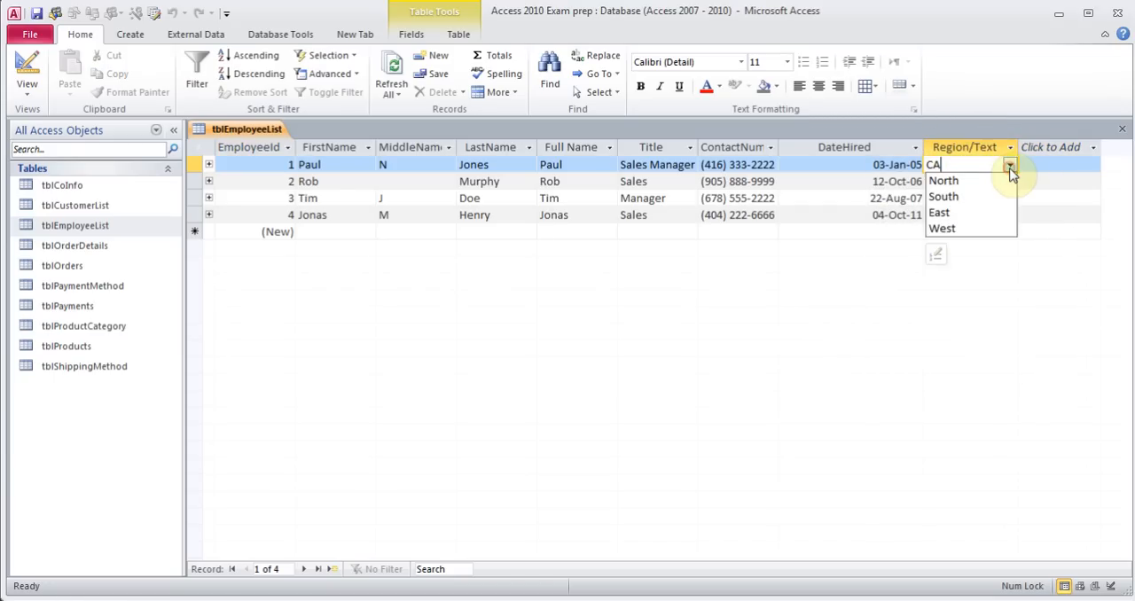
left_click(1010, 166)
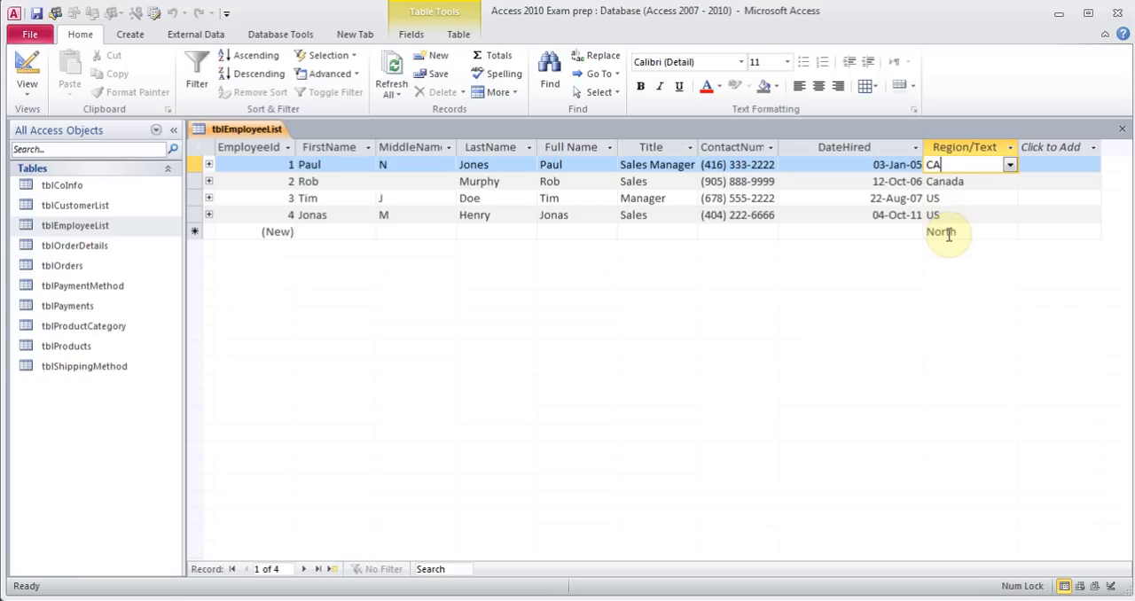
left_click(1009, 166)
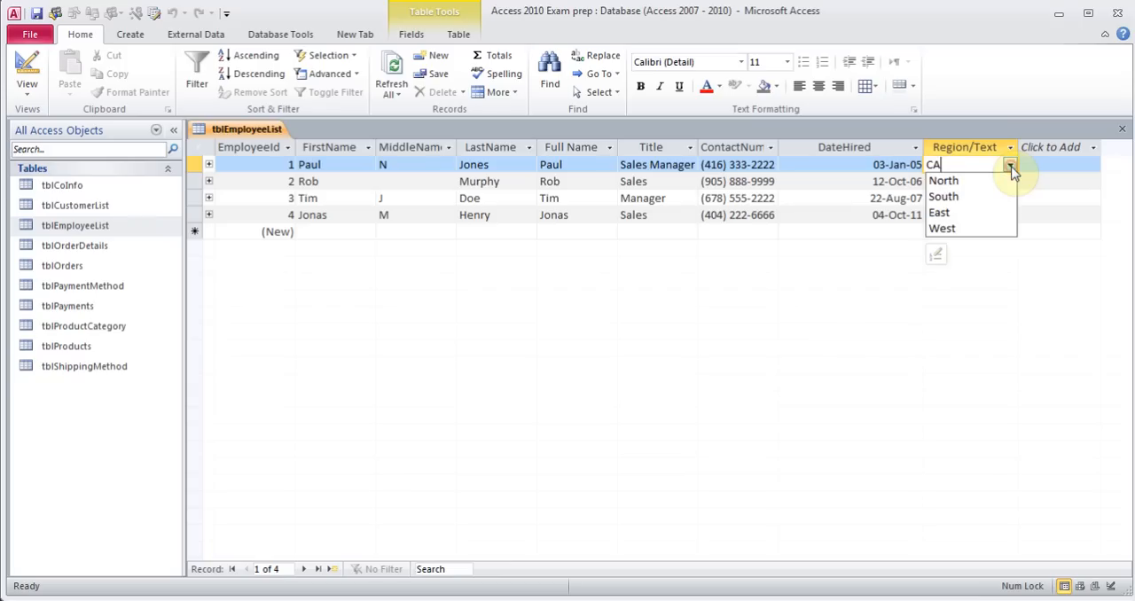
left_click(937, 259)
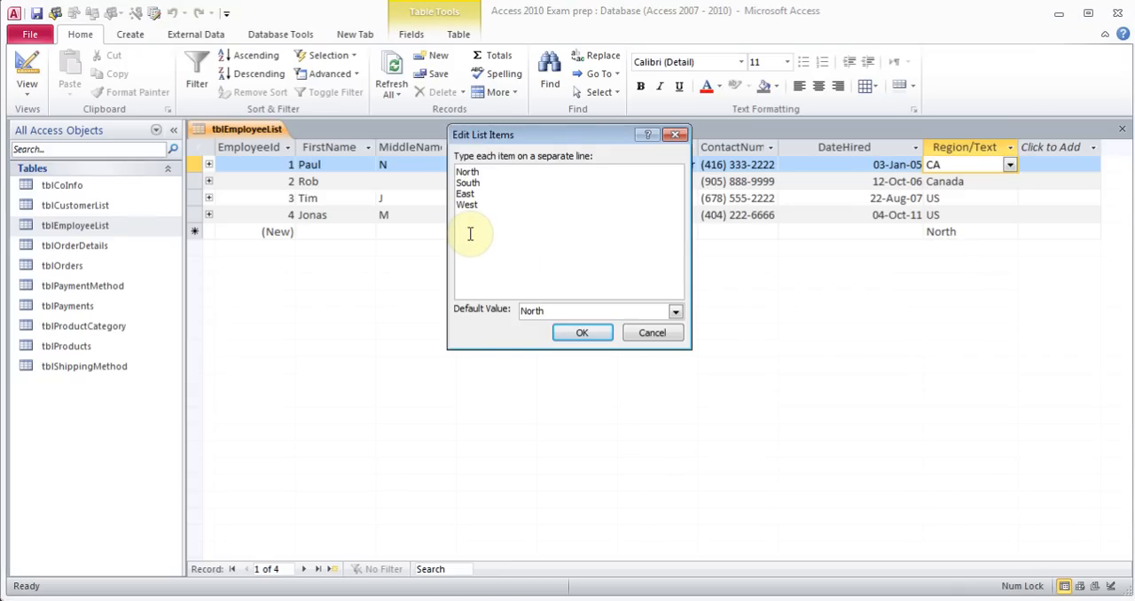
left_click(633, 334)
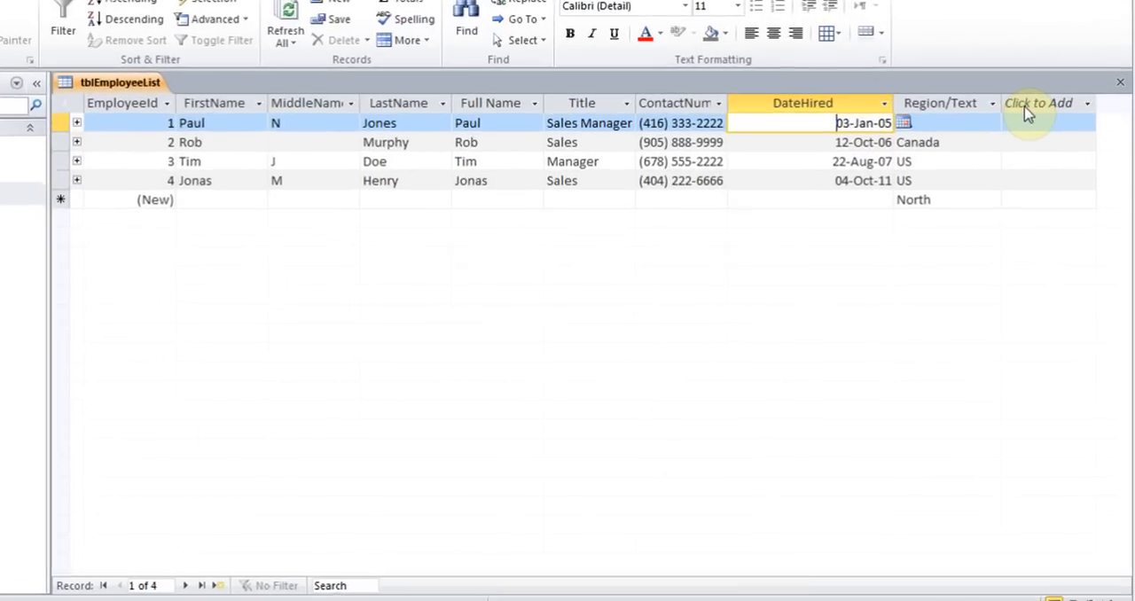
Add a calculated Text field with the expression [FirstName] & [LastName]
left_click(1082, 72)
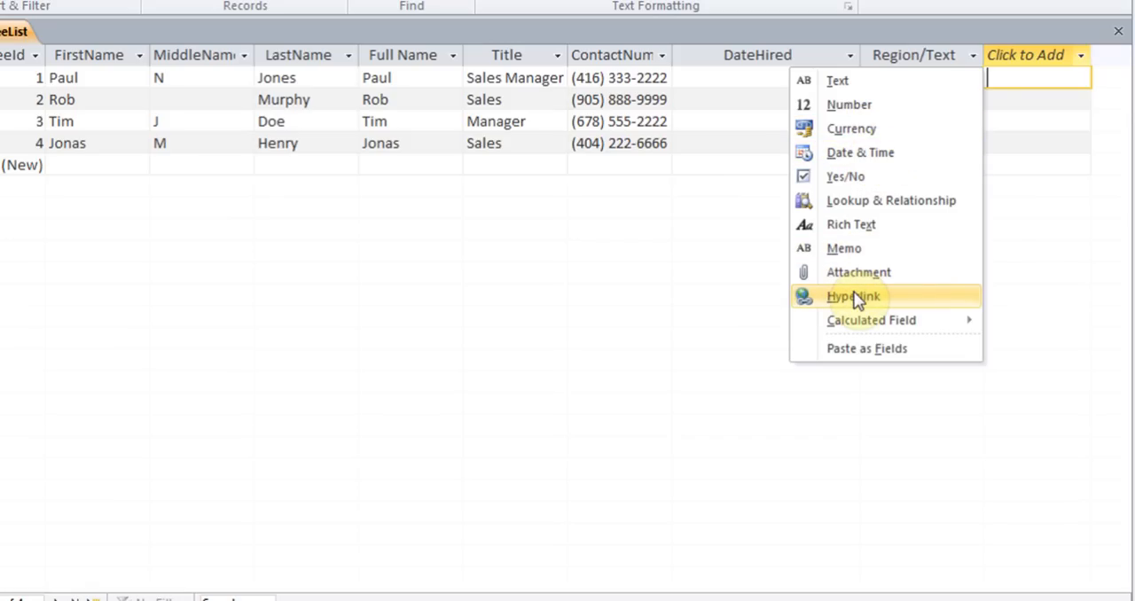
mouse_move(856, 322)
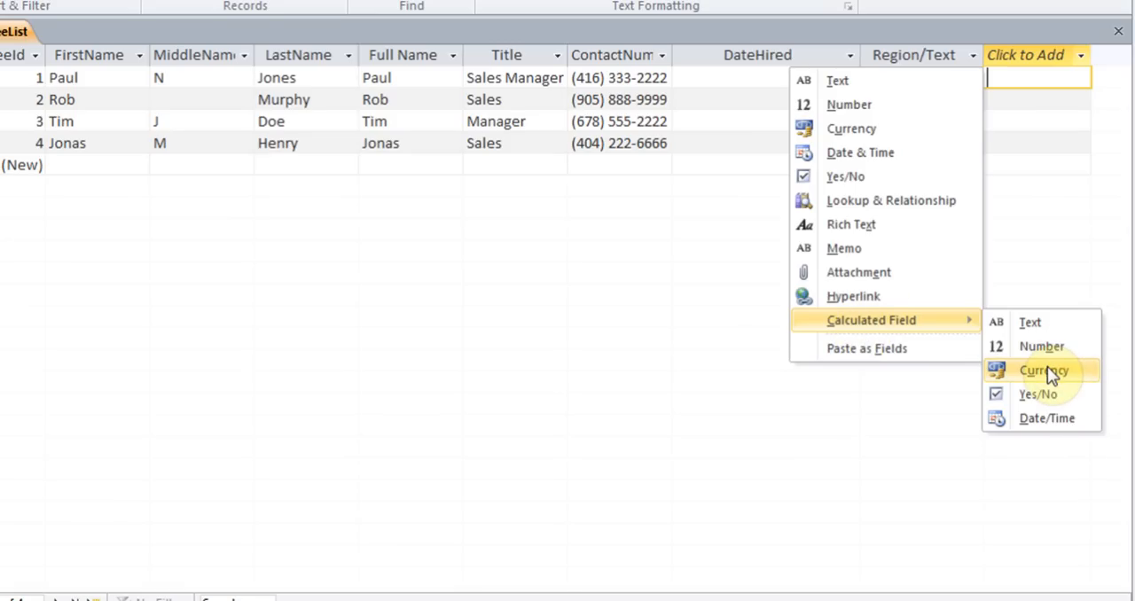
left_click(1023, 323)
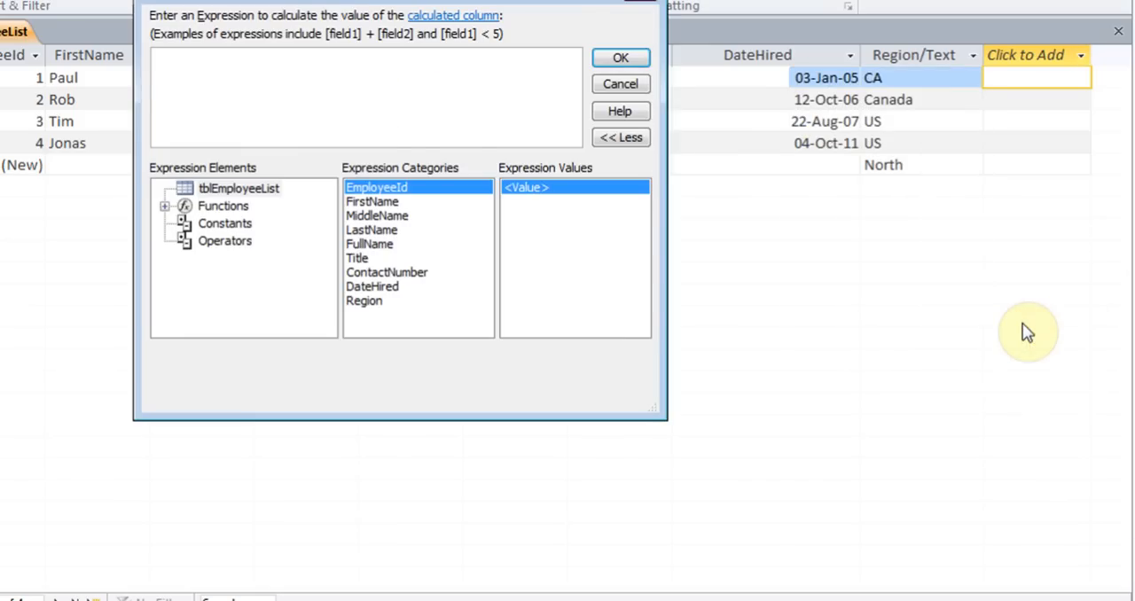
left_click_drag(335, 5, 253, 131)
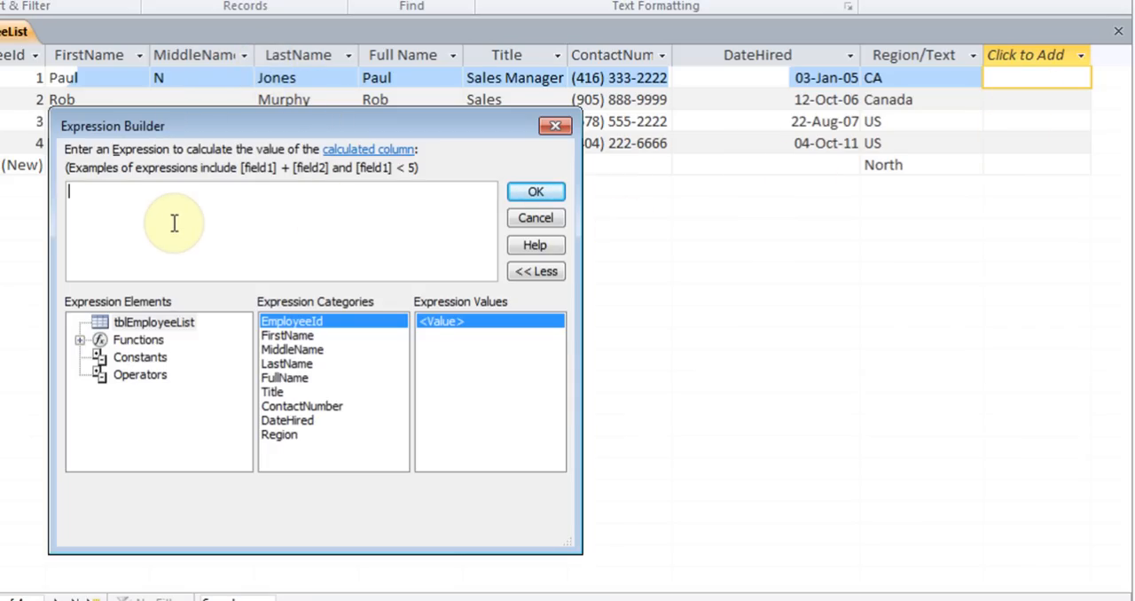
type("Fir")
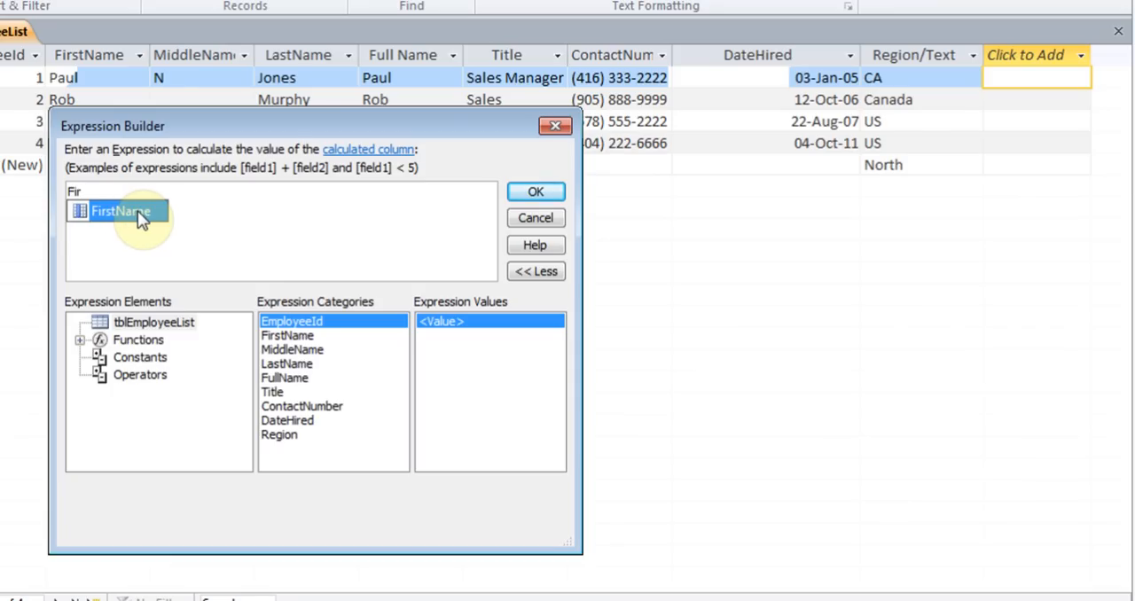
double_click(138, 210)
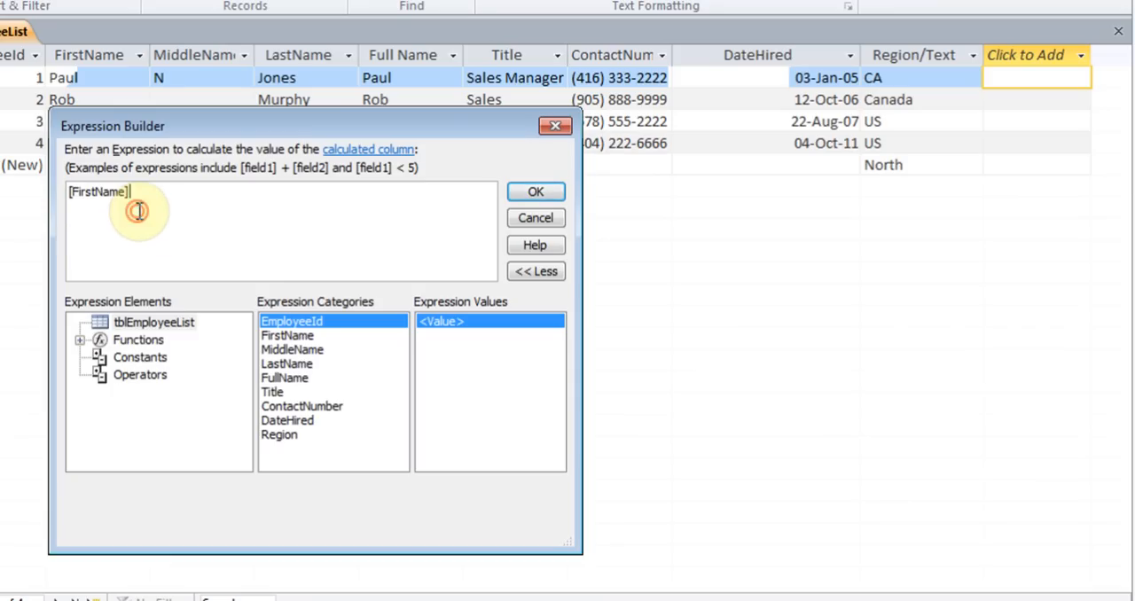
type("&")
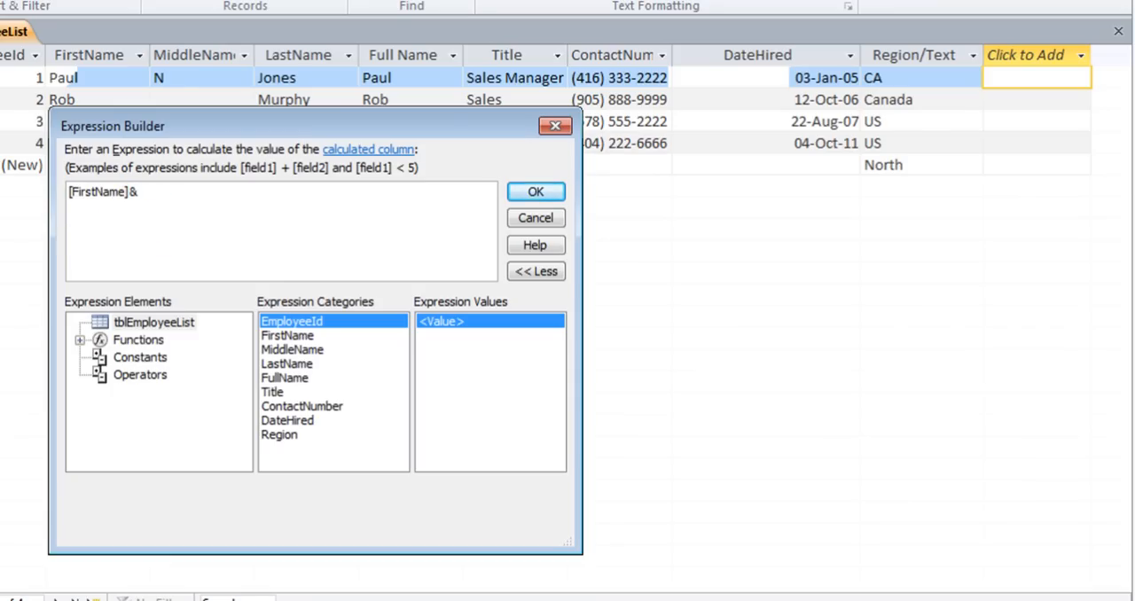
type("La")
double_click(165, 213)
left_click(524, 189)
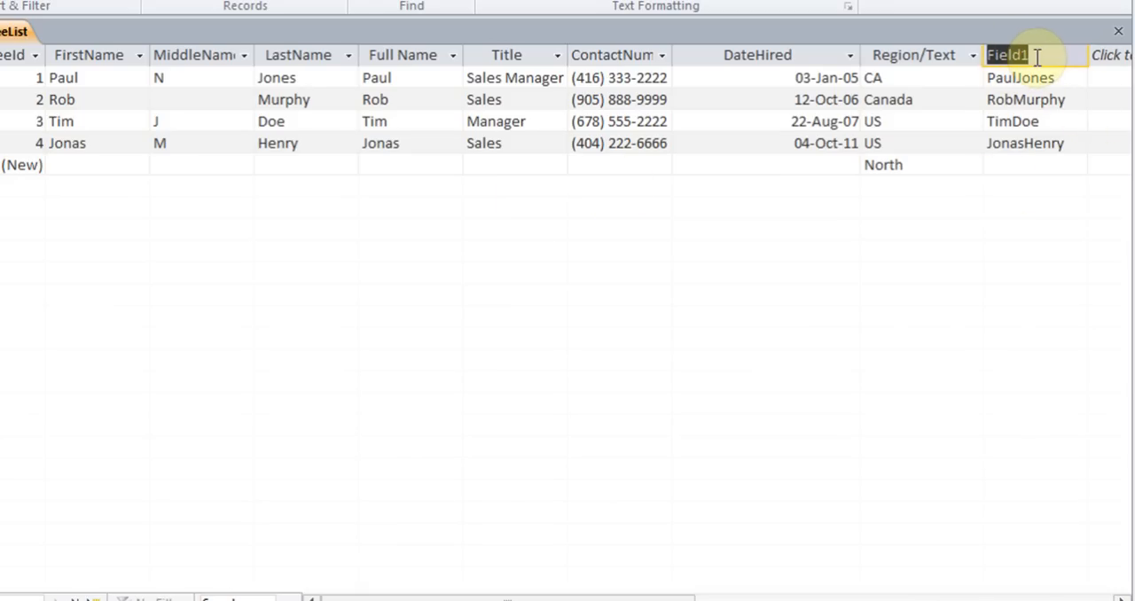
Review the new calculated column's expression without changing it
right_click(1035, 57)
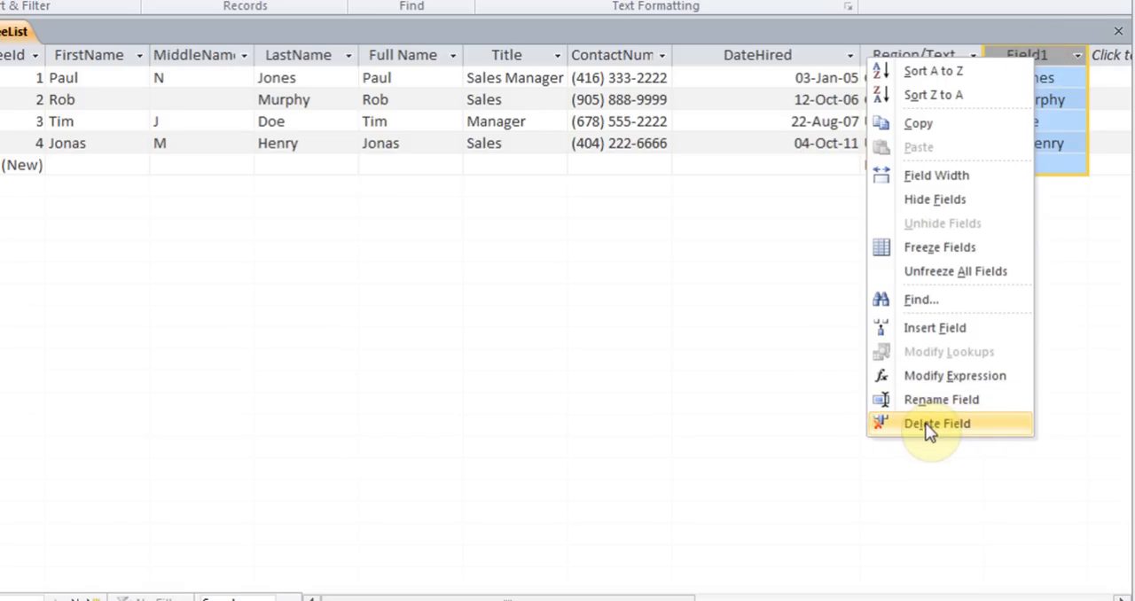
left_click(933, 377)
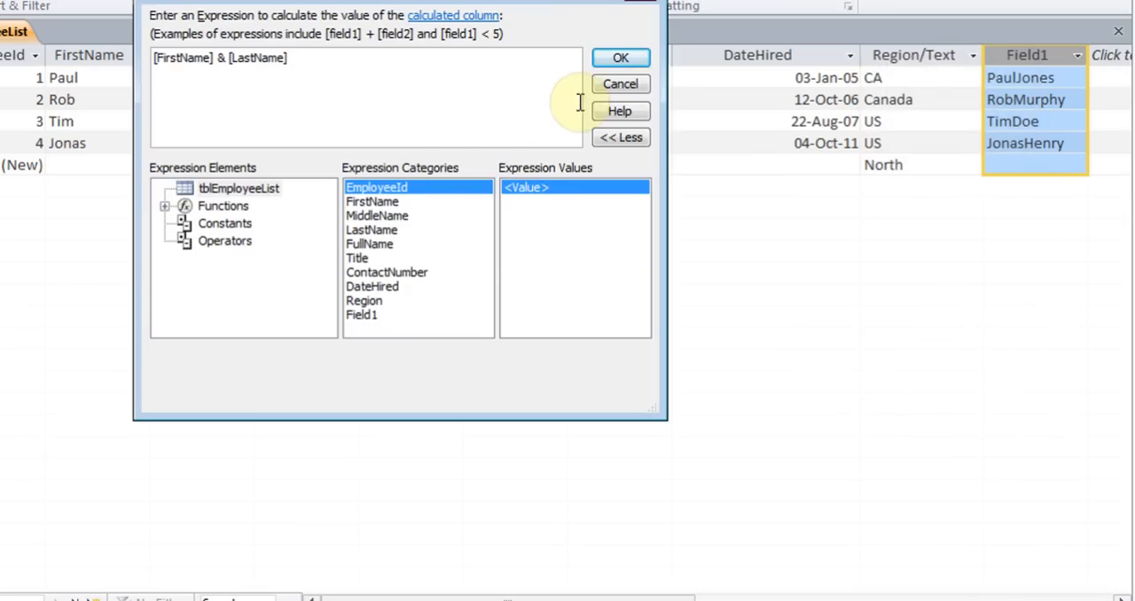
left_click(621, 83)
Delete the calculated column and its data from the table
right_click(1042, 56)
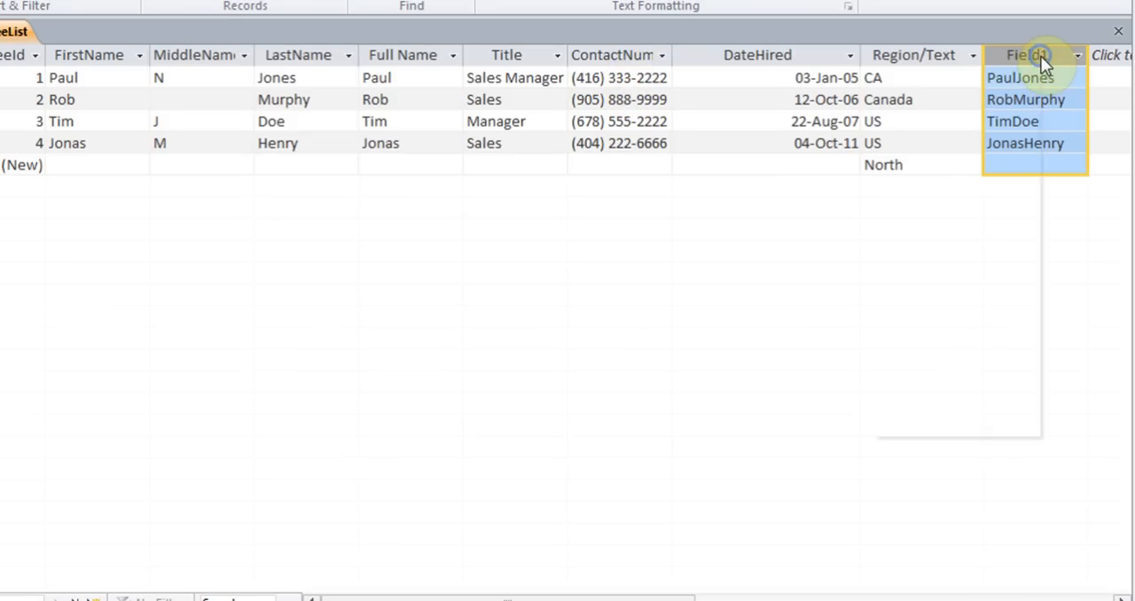
left_click(927, 424)
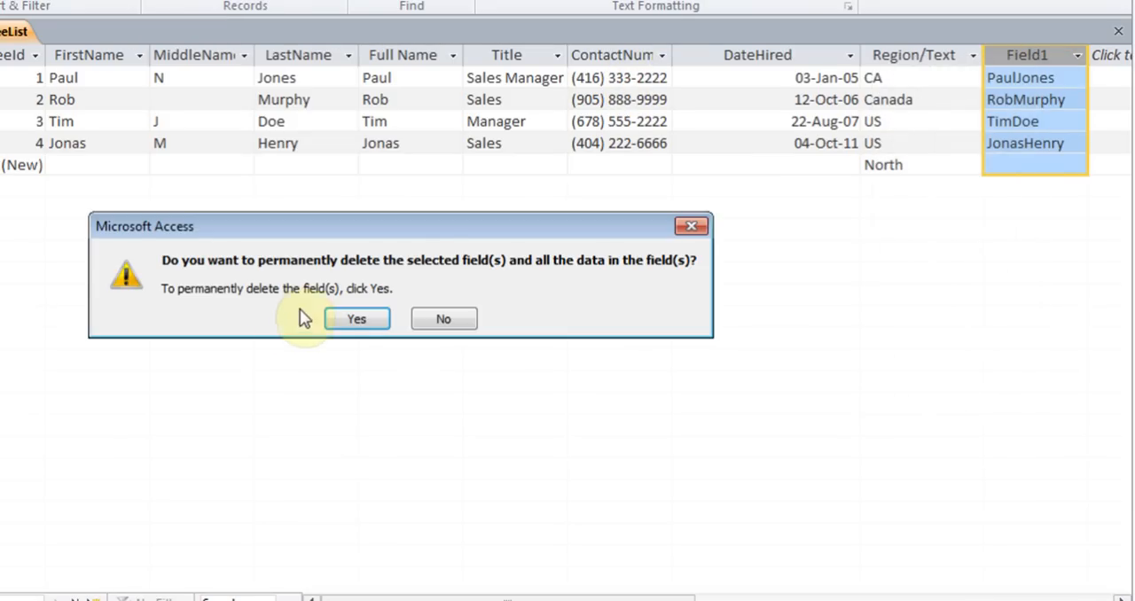
left_click(347, 319)
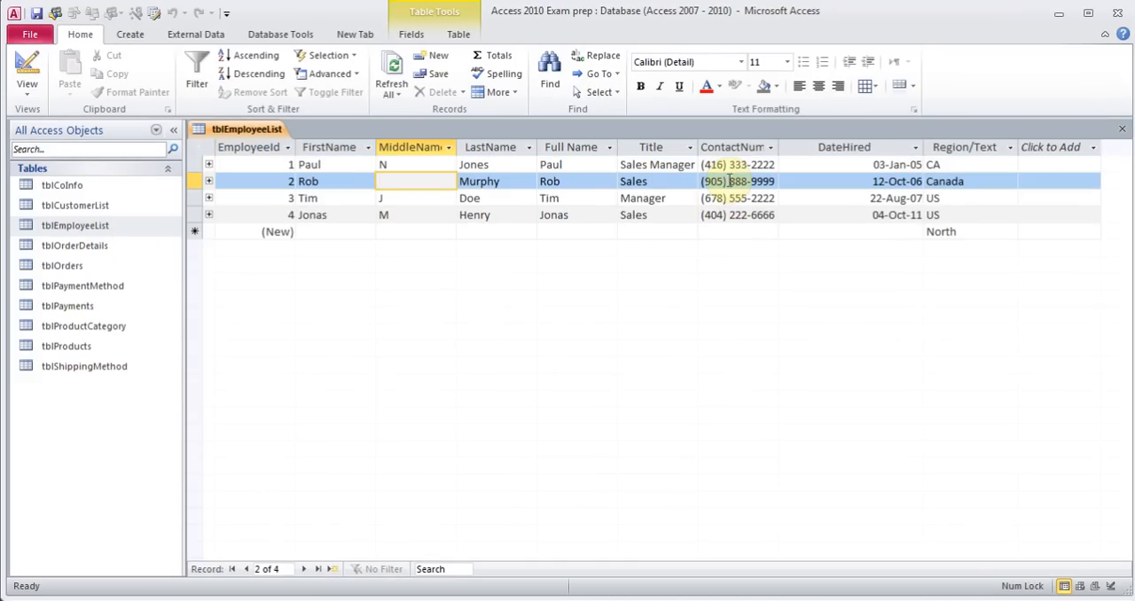
Switch the table back to Design view
left_click(713, 231)
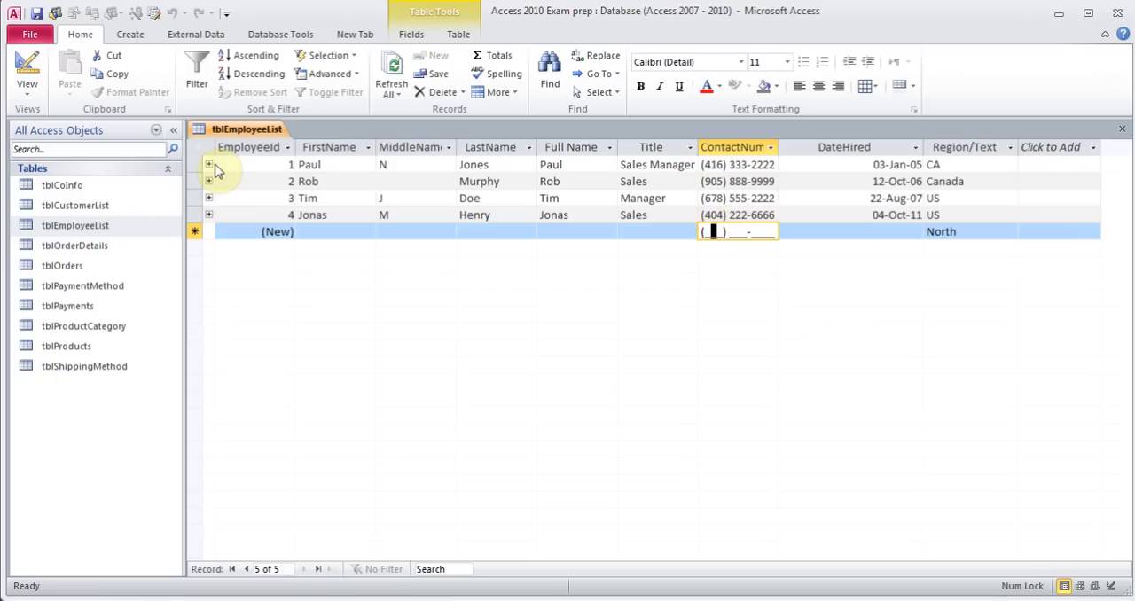
left_click(26, 89)
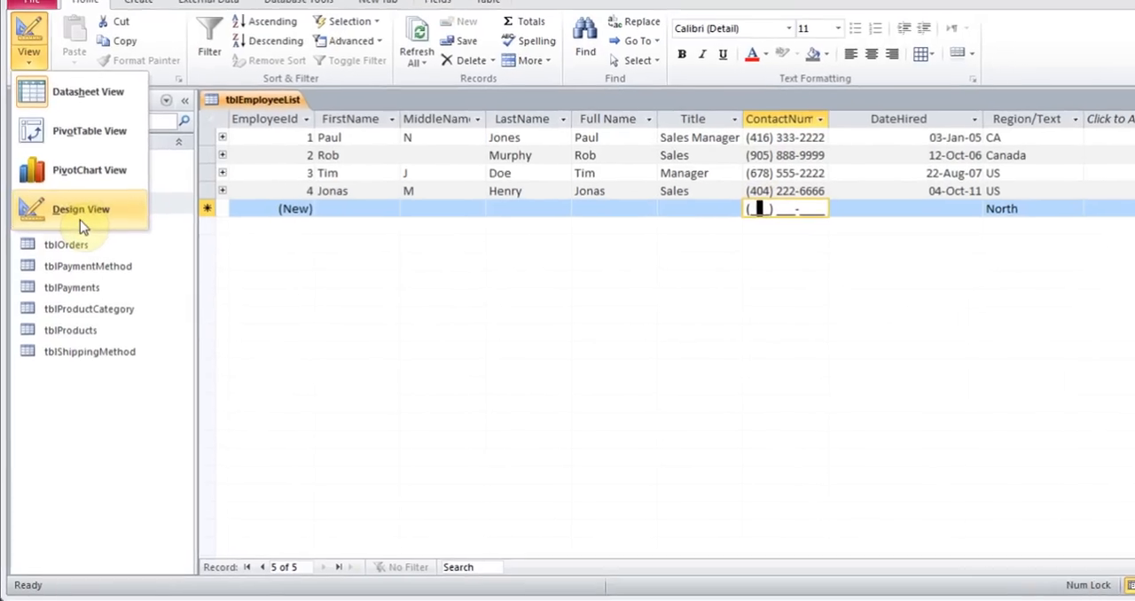
left_click(78, 235)
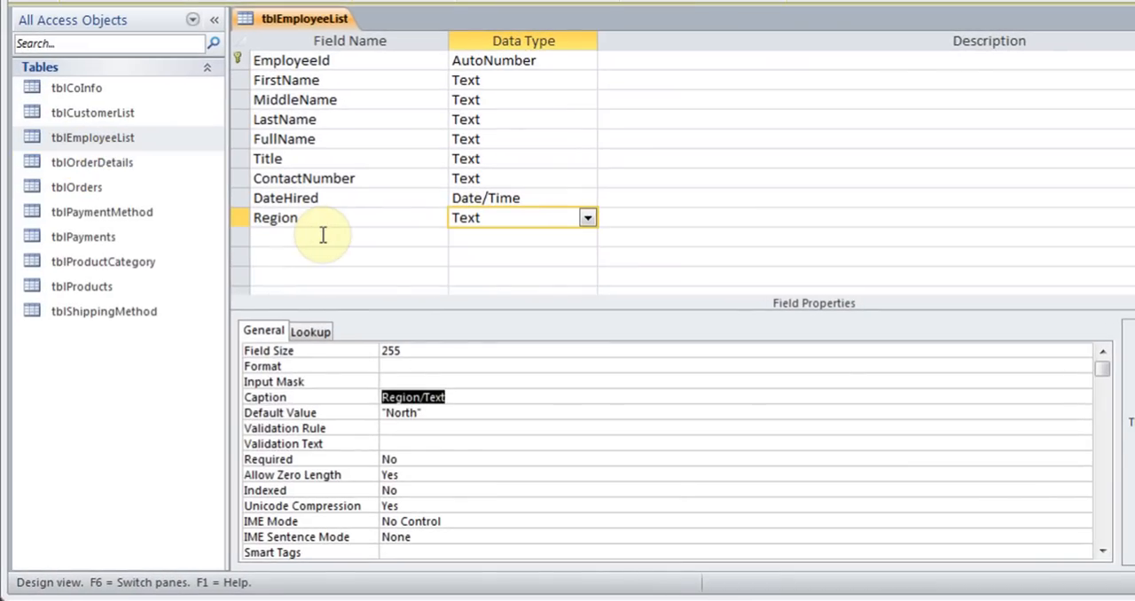
Add a new field named CellNumber below Region
left_click(323, 236)
type("CellNumber")
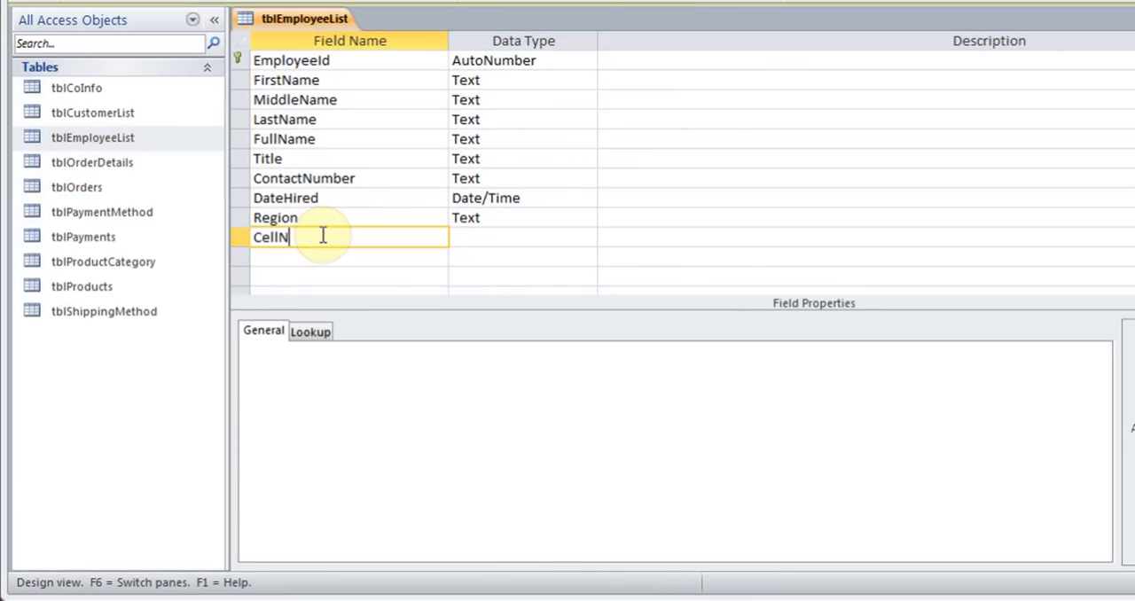
Give the CellNumber field a Phone Number input mask through the Input Mask Wizard, saving the table first
key("Tab")
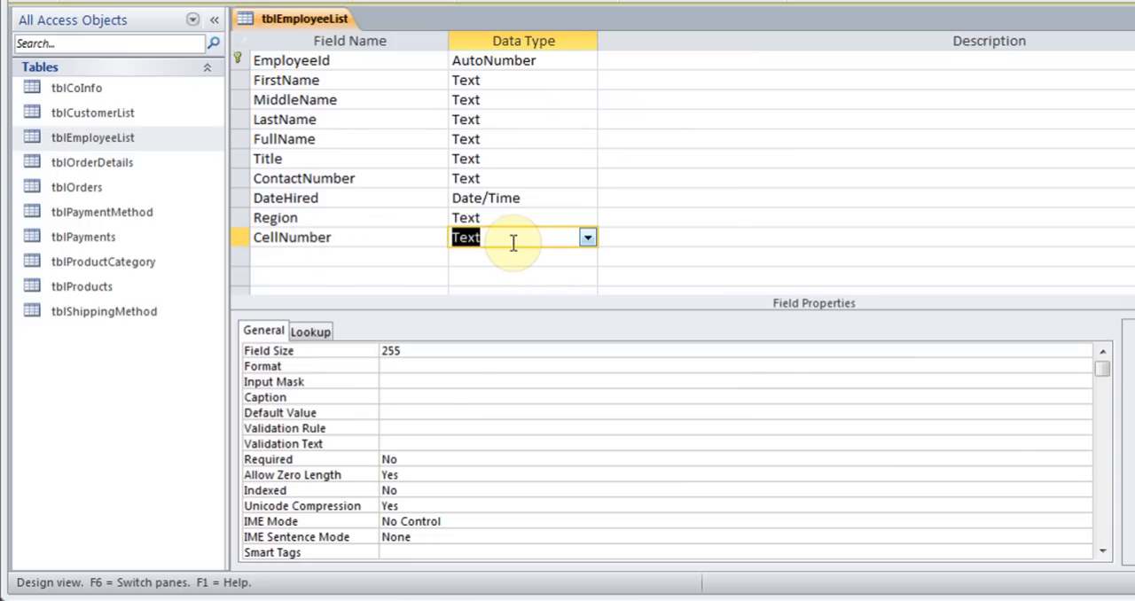
left_click(406, 381)
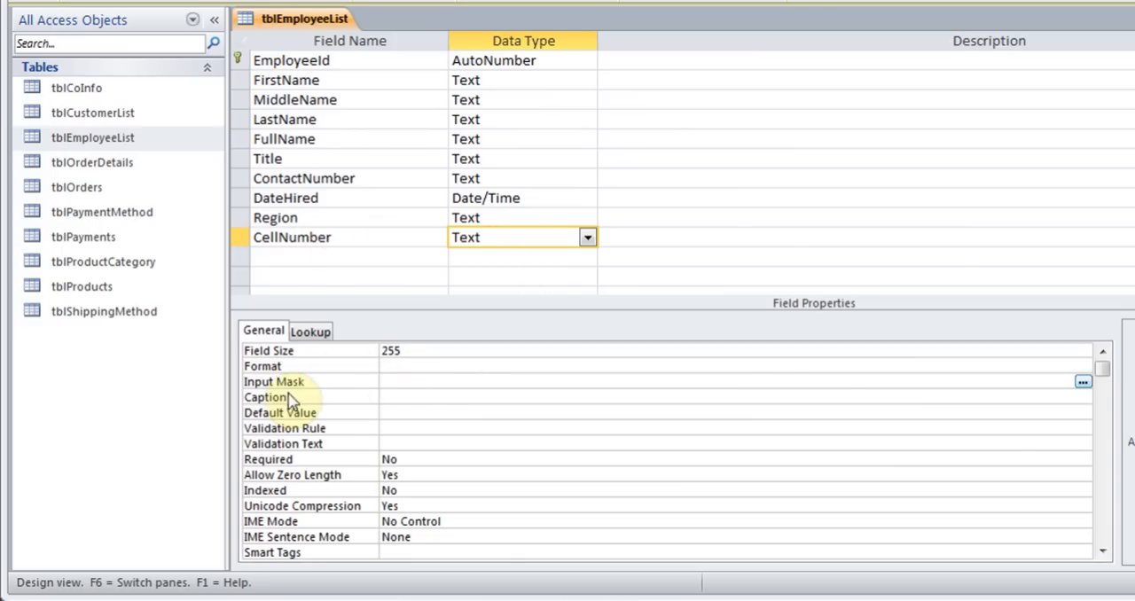
left_click(1084, 383)
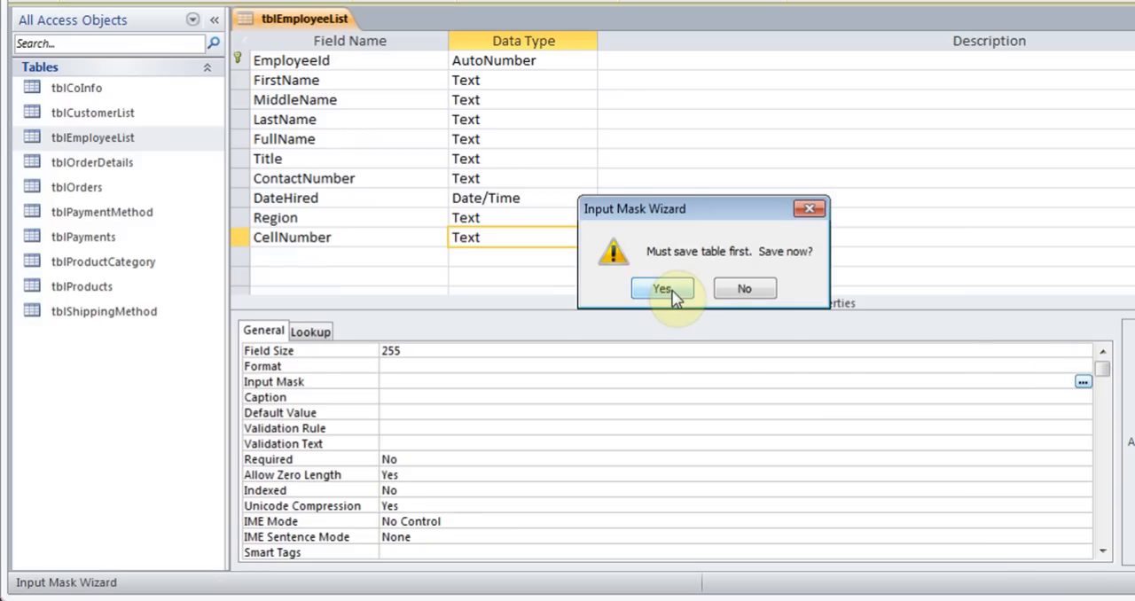
left_click(663, 289)
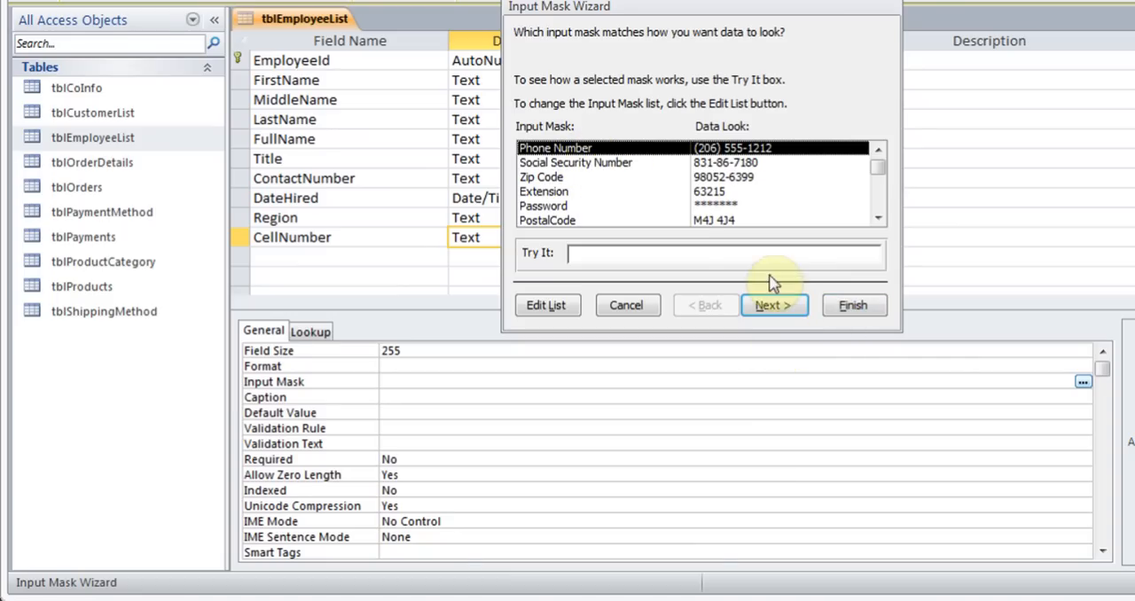
left_click(779, 306)
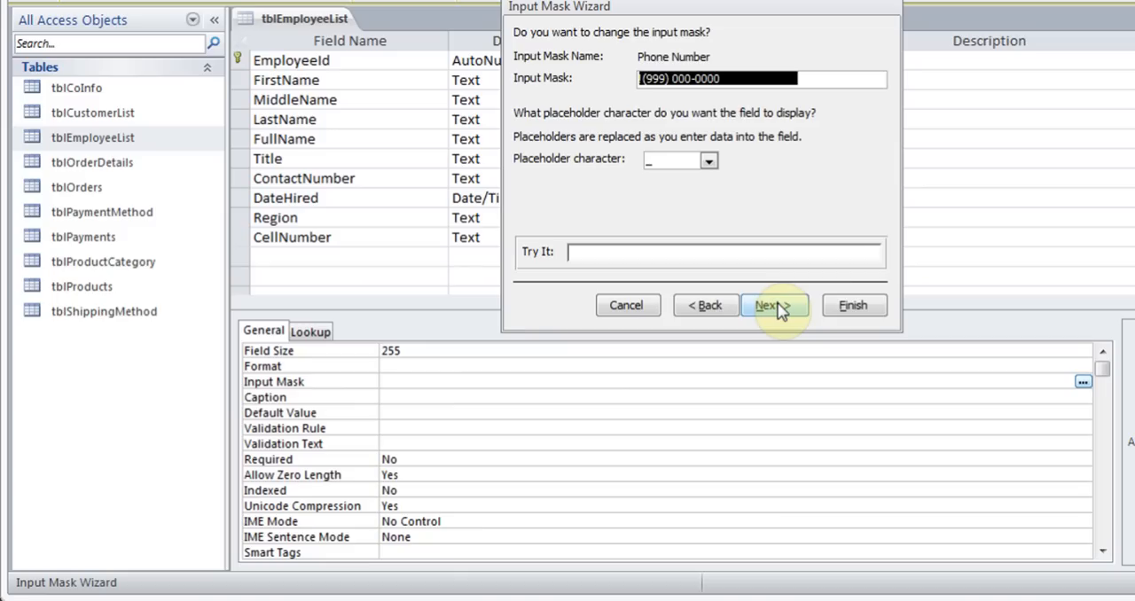
left_click(777, 307)
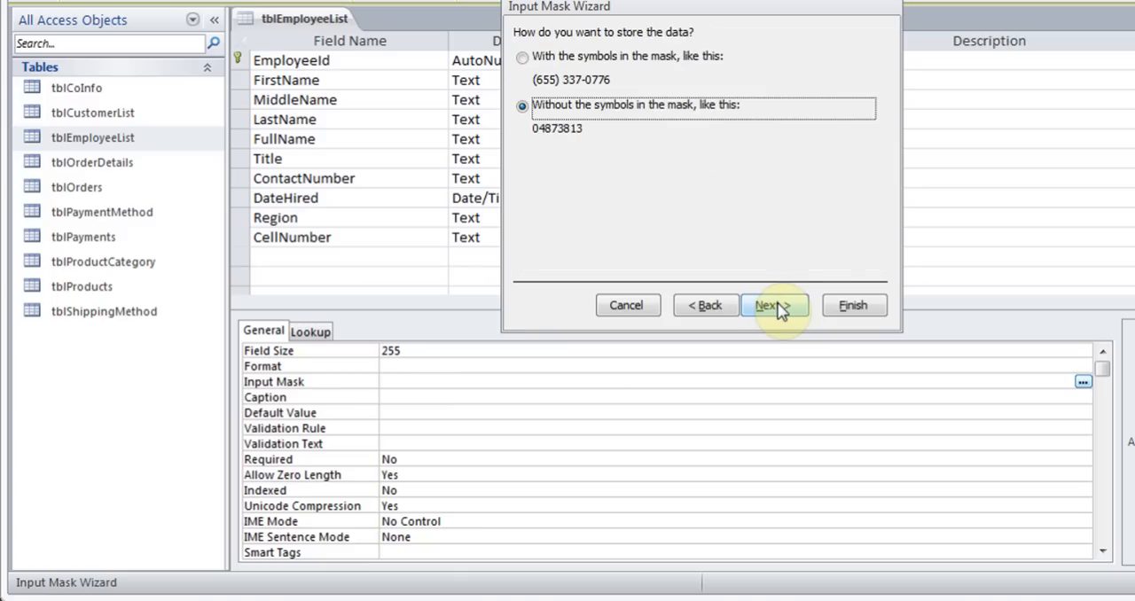
left_click(777, 306)
left_click(853, 306)
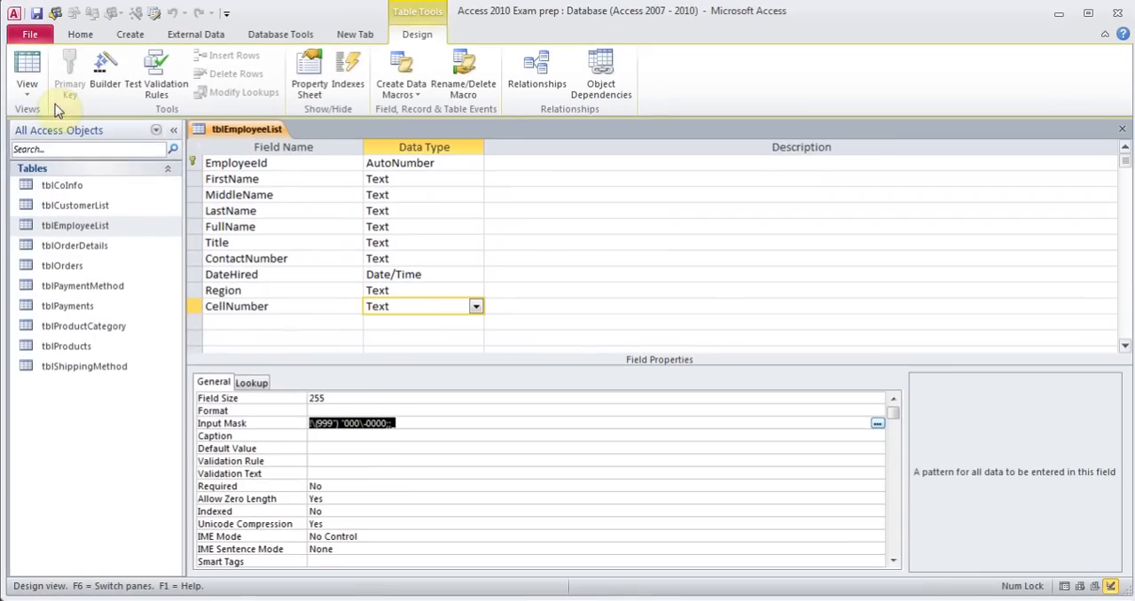
Switch the employee table to Datasheet view
left_click(27, 86)
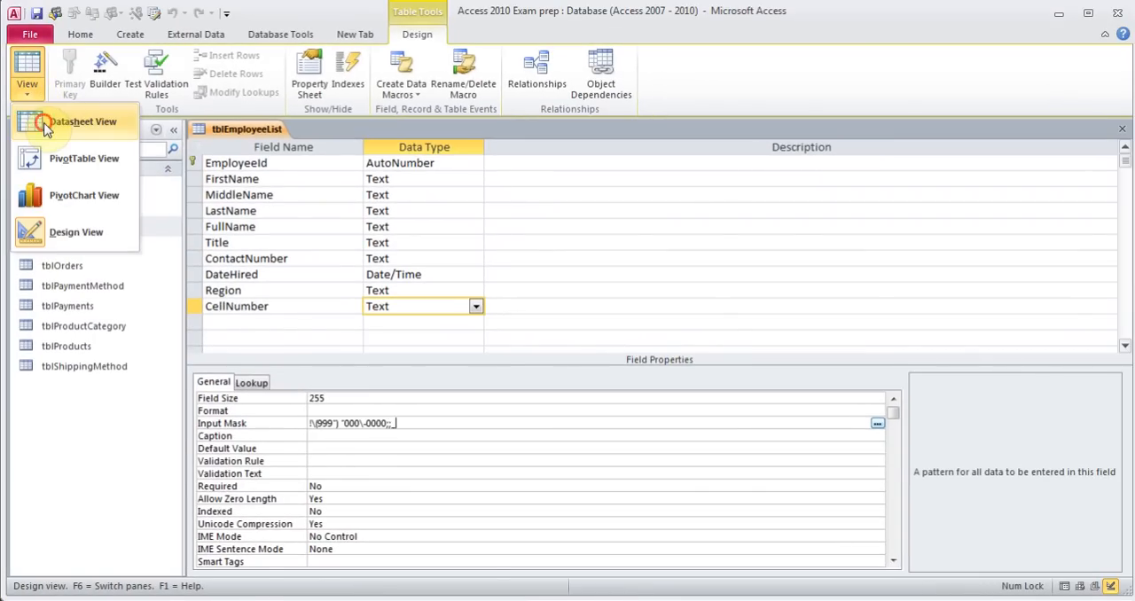
left_click(46, 123)
left_click(540, 351)
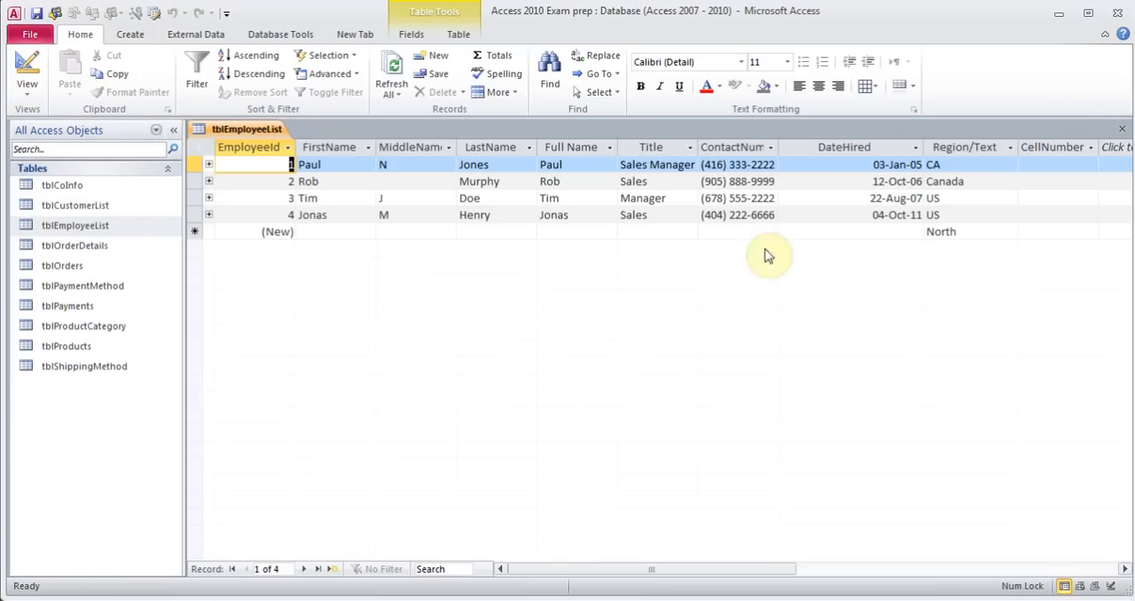
Enter a cell number for the first employee in the CellNumber column
left_click(1038, 166)
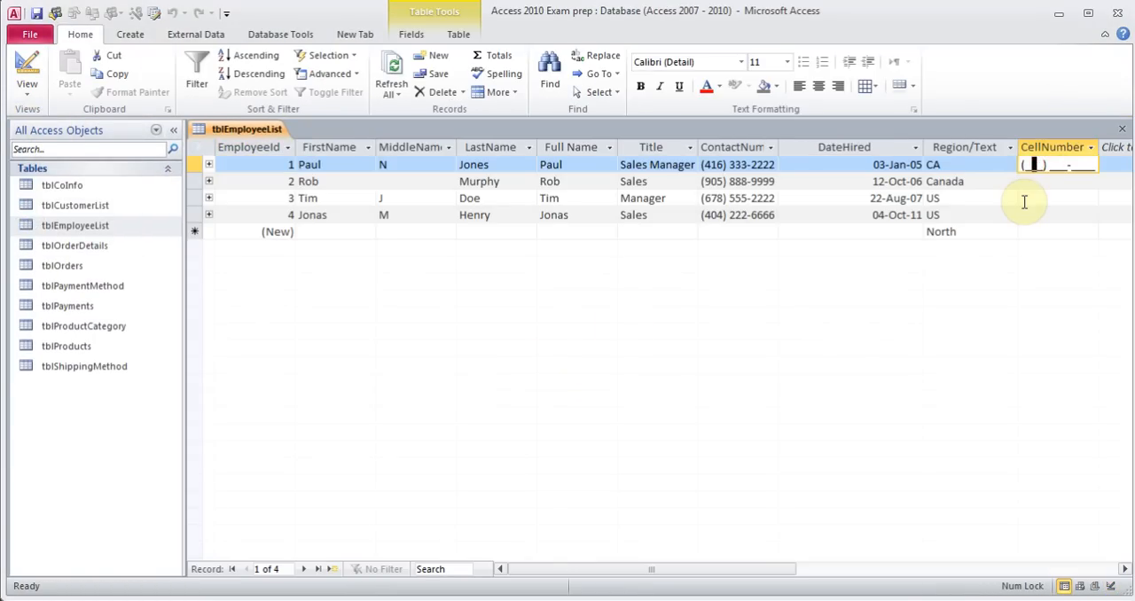
type("416) 123-4567")
key("Down")
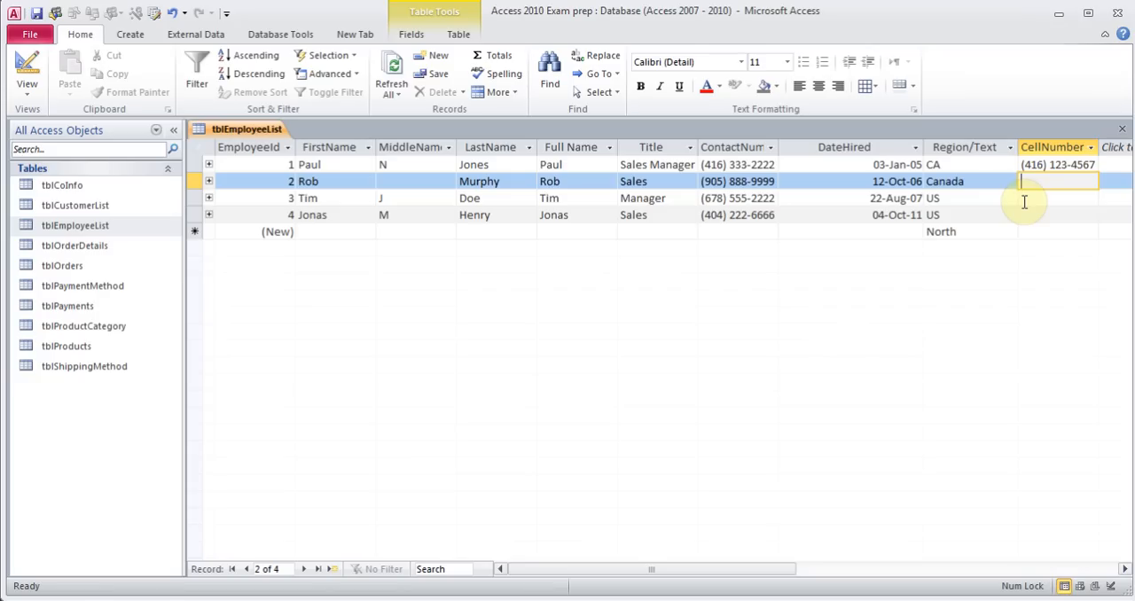
Close the employee table and open the Application Parts gallery without inserting any template
left_click(1122, 130)
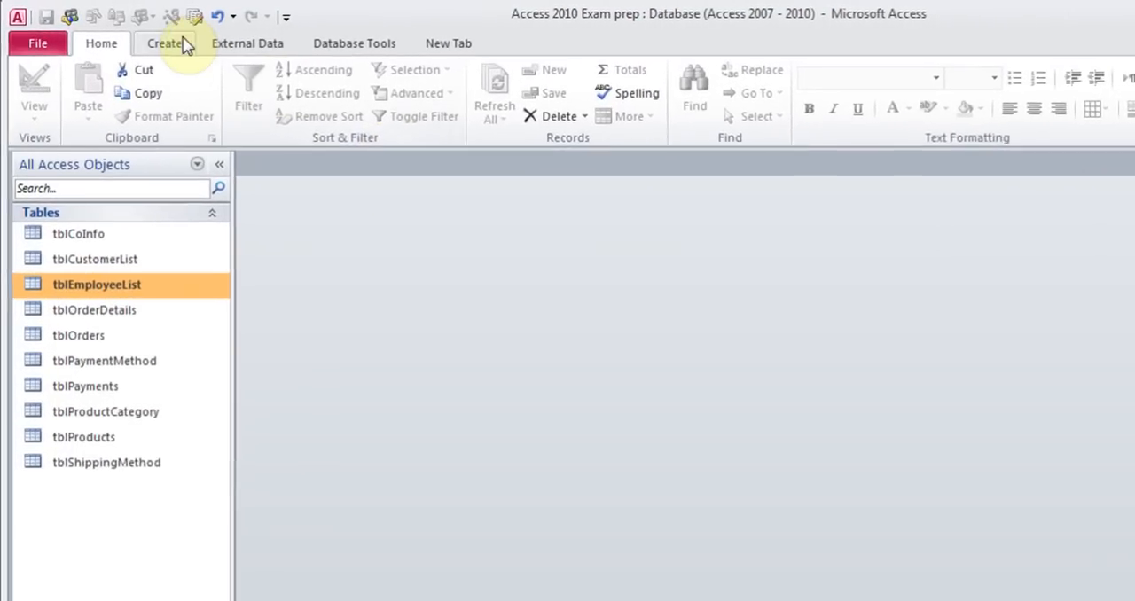
left_click(164, 44)
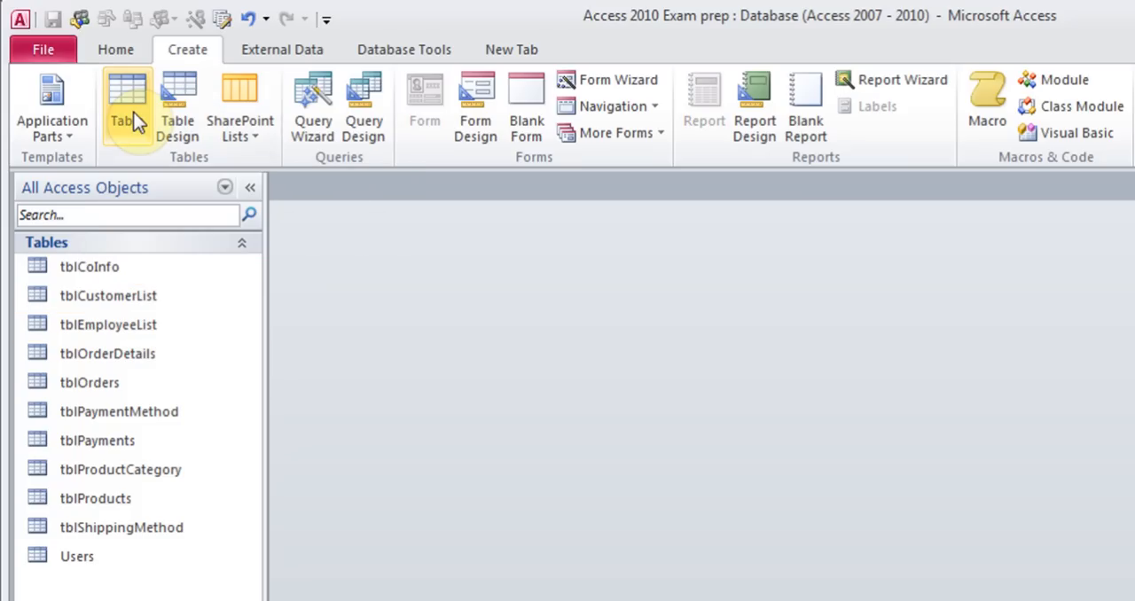
left_click(74, 129)
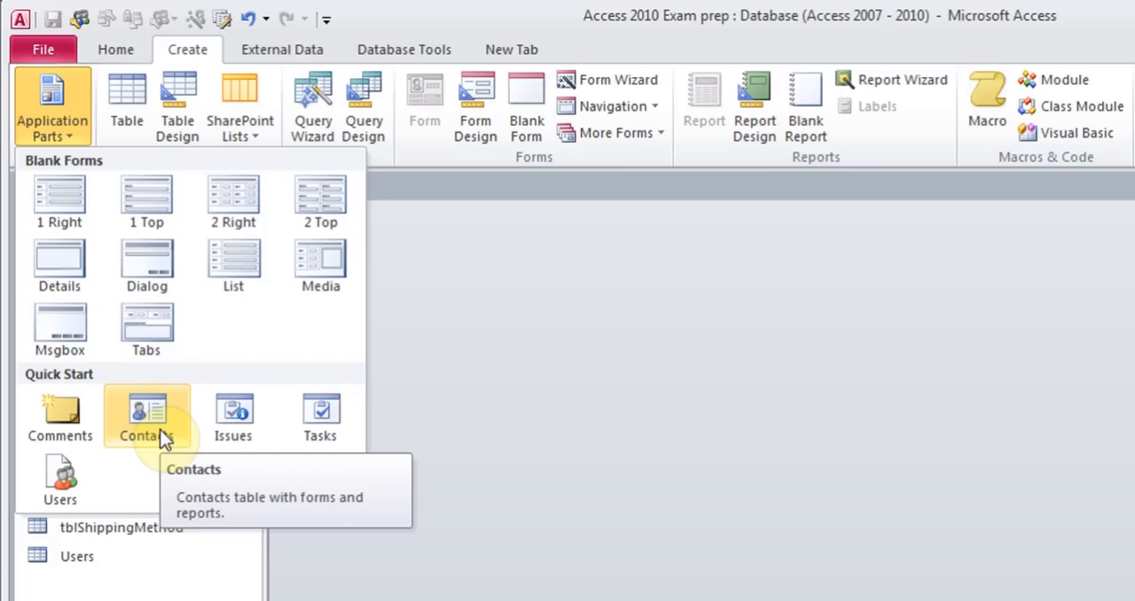
left_click(532, 381)
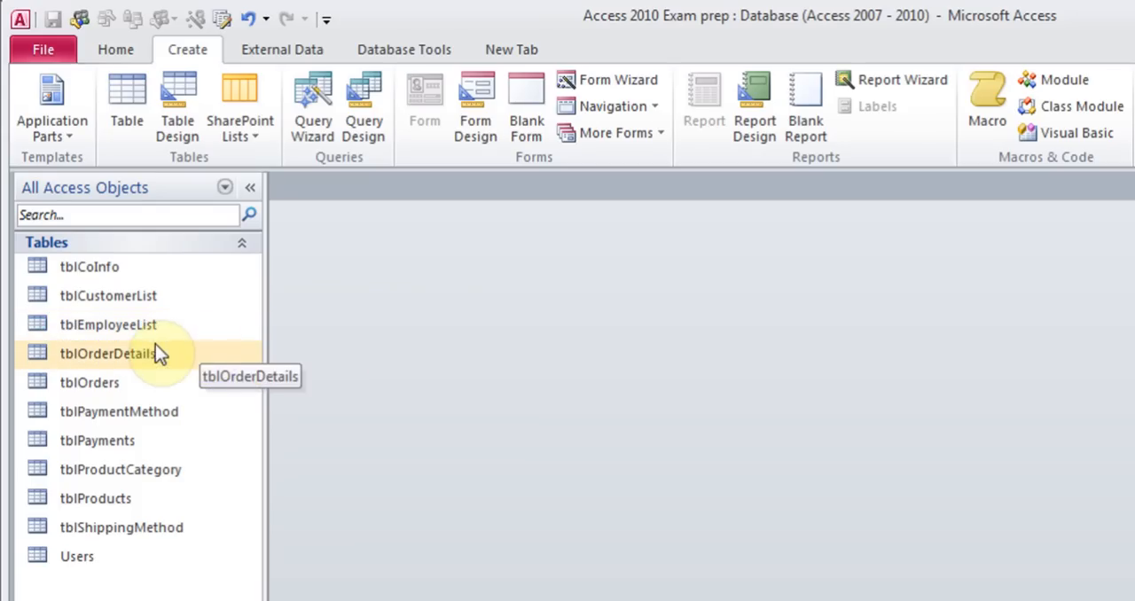
Open tblCustomerList and add a new record with the company name Company Z
double_click(115, 299)
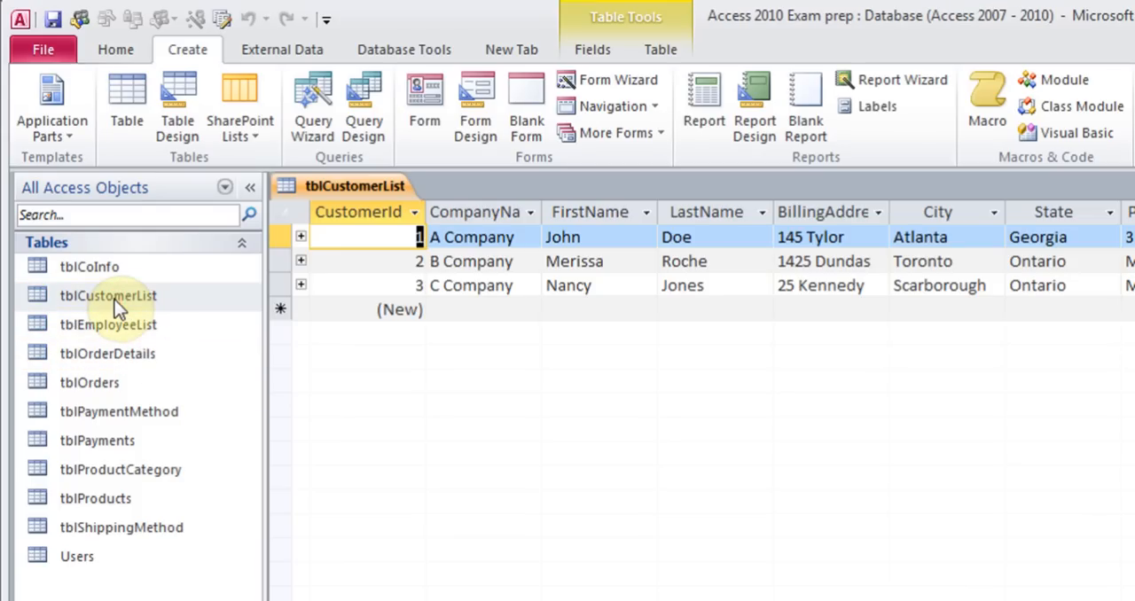
left_click(124, 50)
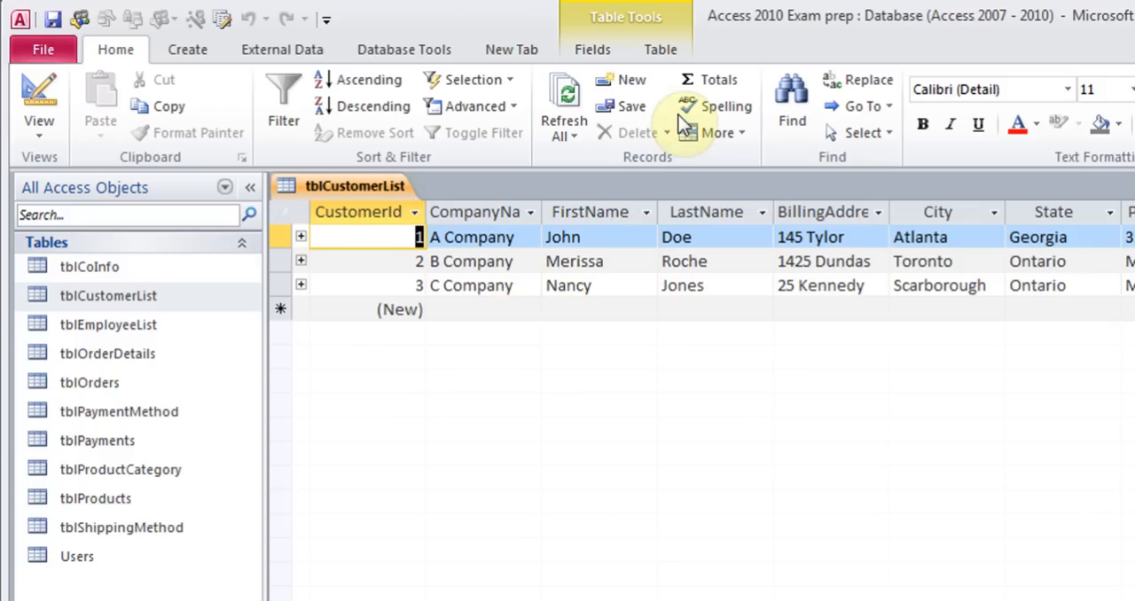
left_click(635, 82)
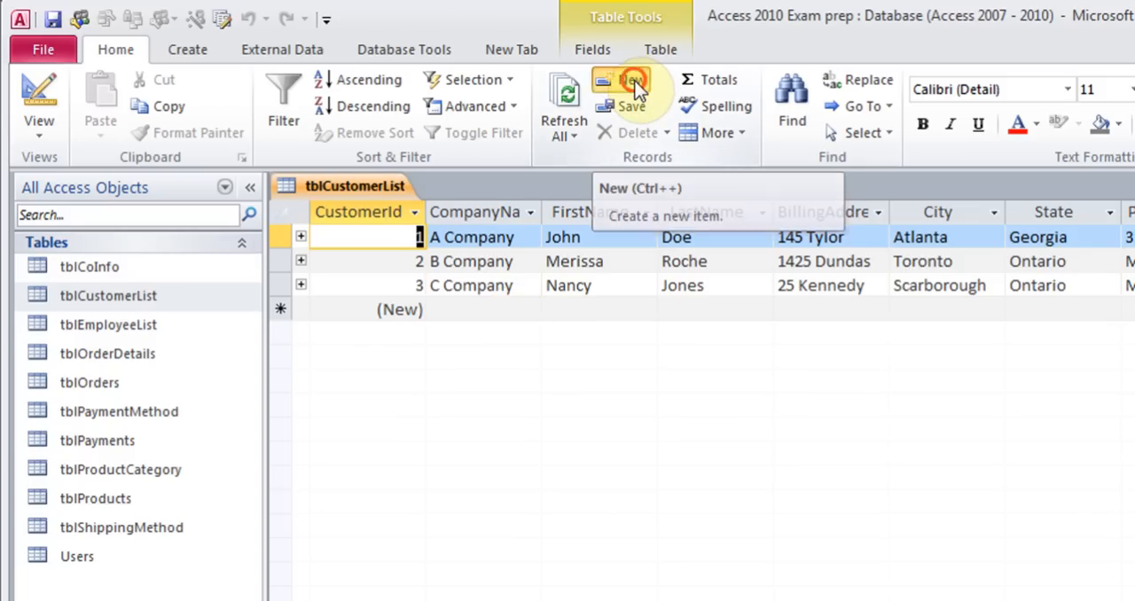
left_click(509, 308)
type("Company Z")
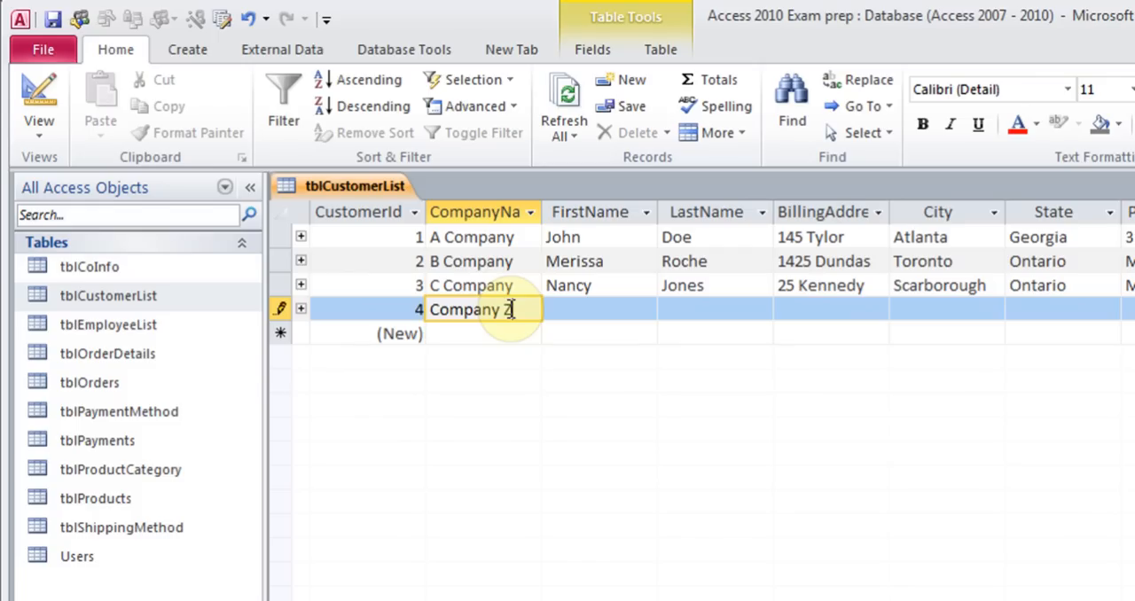
key("Tab")
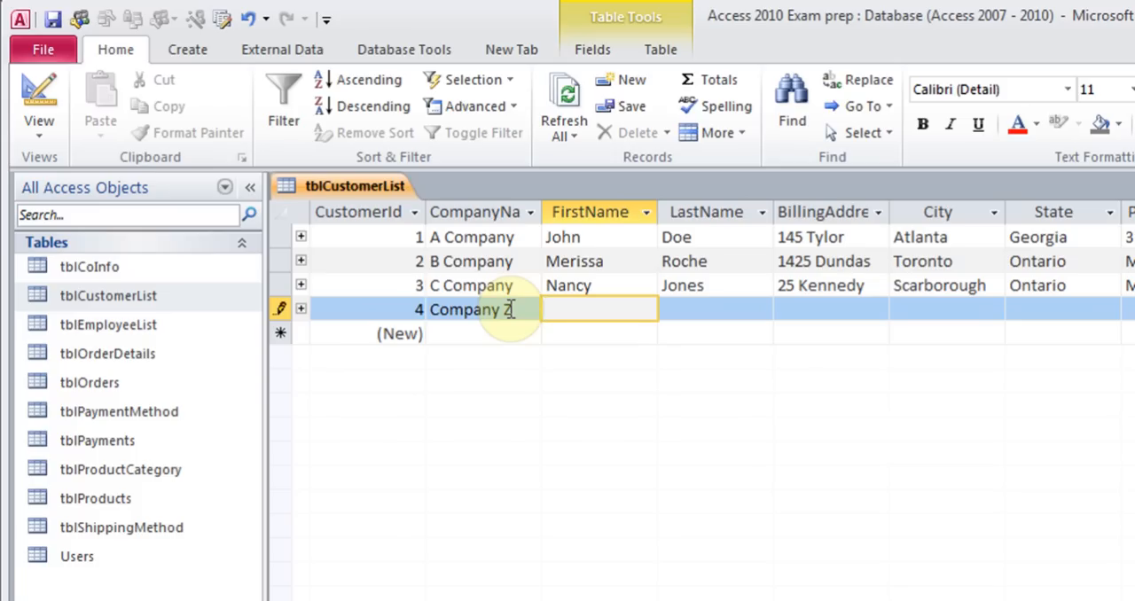
Sort the customer records ascending by CompanyName and then by FirstName
left_click(458, 235)
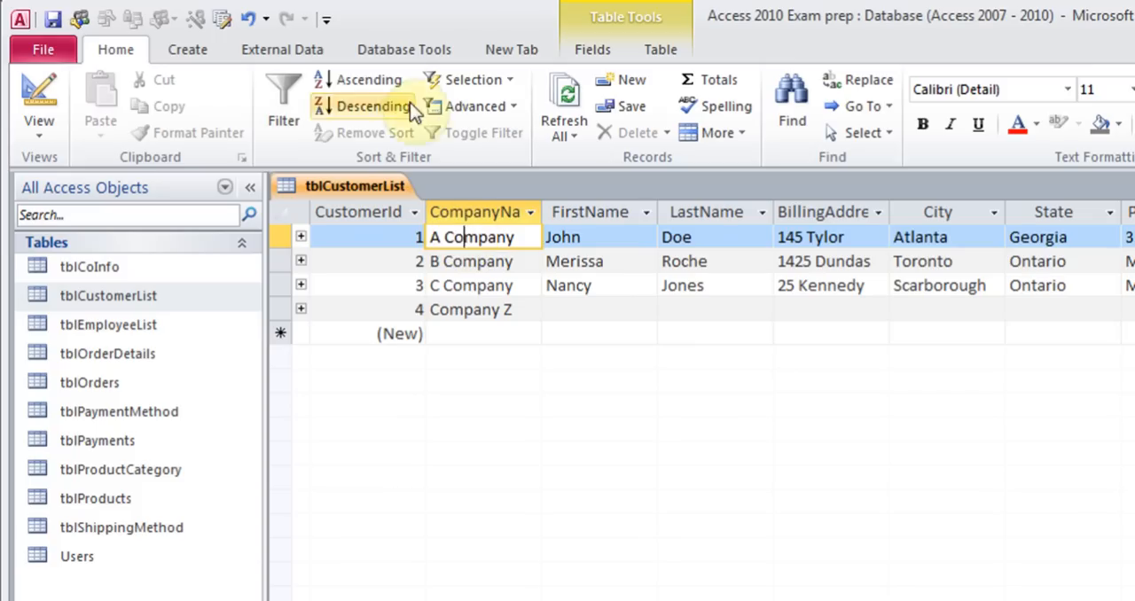
left_click(365, 80)
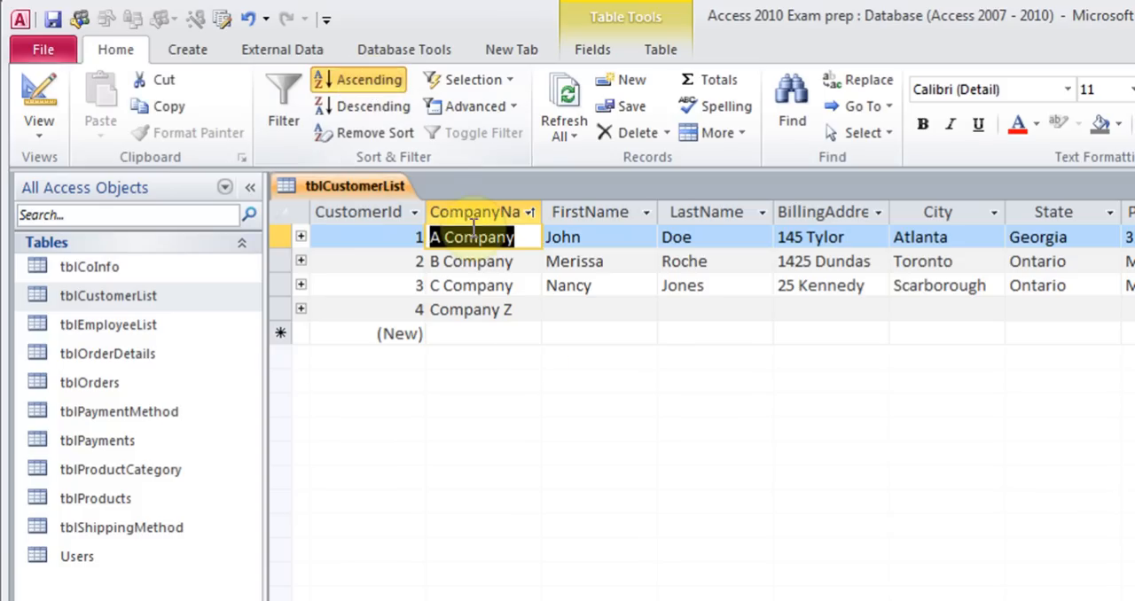
left_click(604, 235)
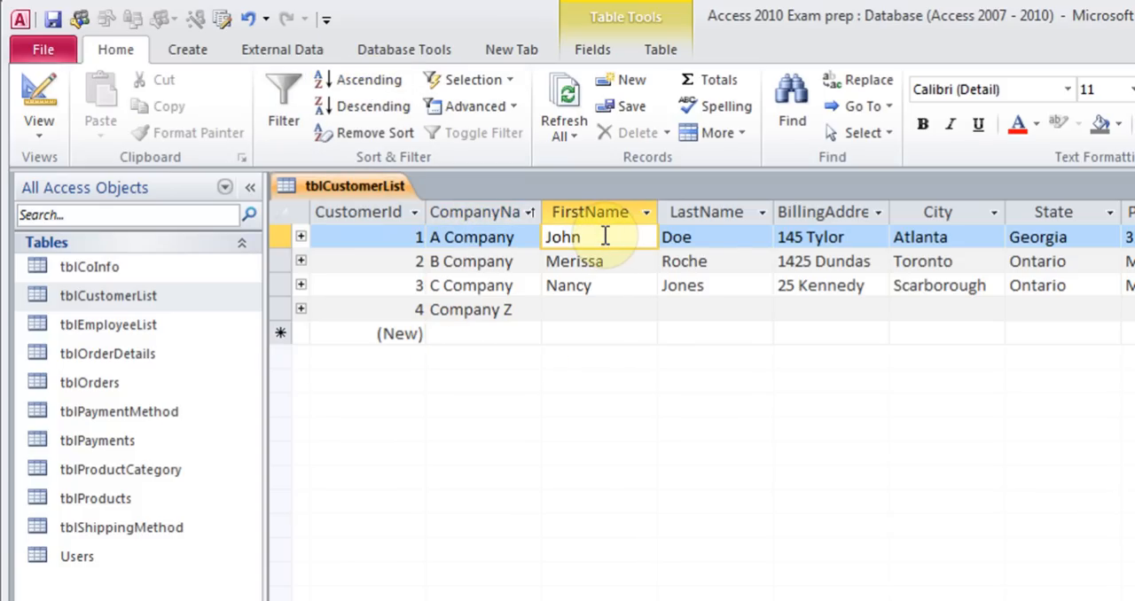
left_click(348, 79)
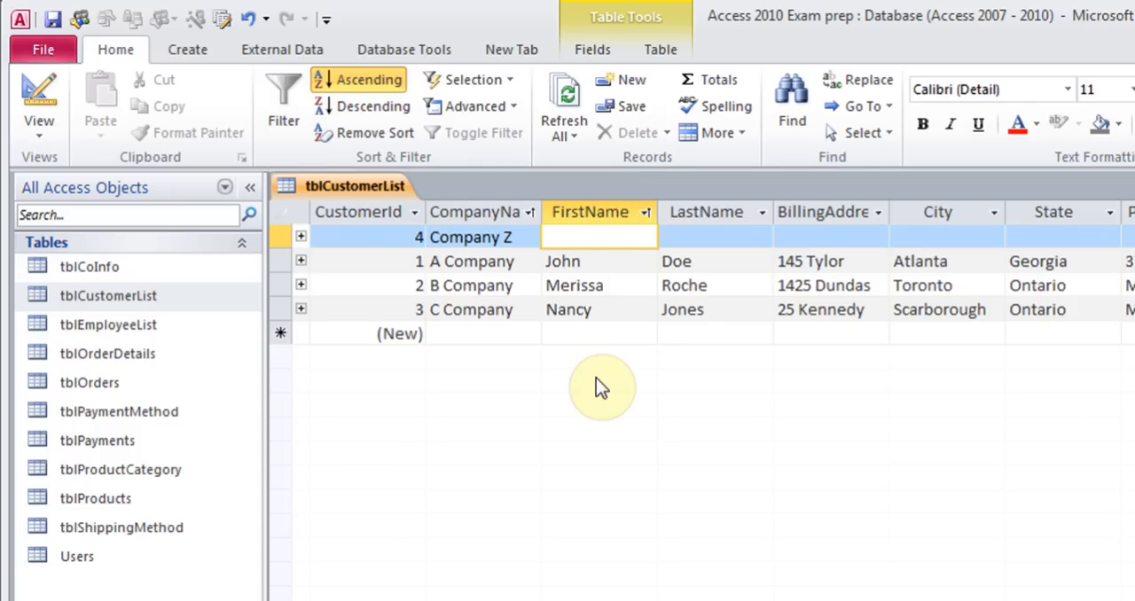
Re-sort the customers by FirstName from Z to A
left_click(645, 214)
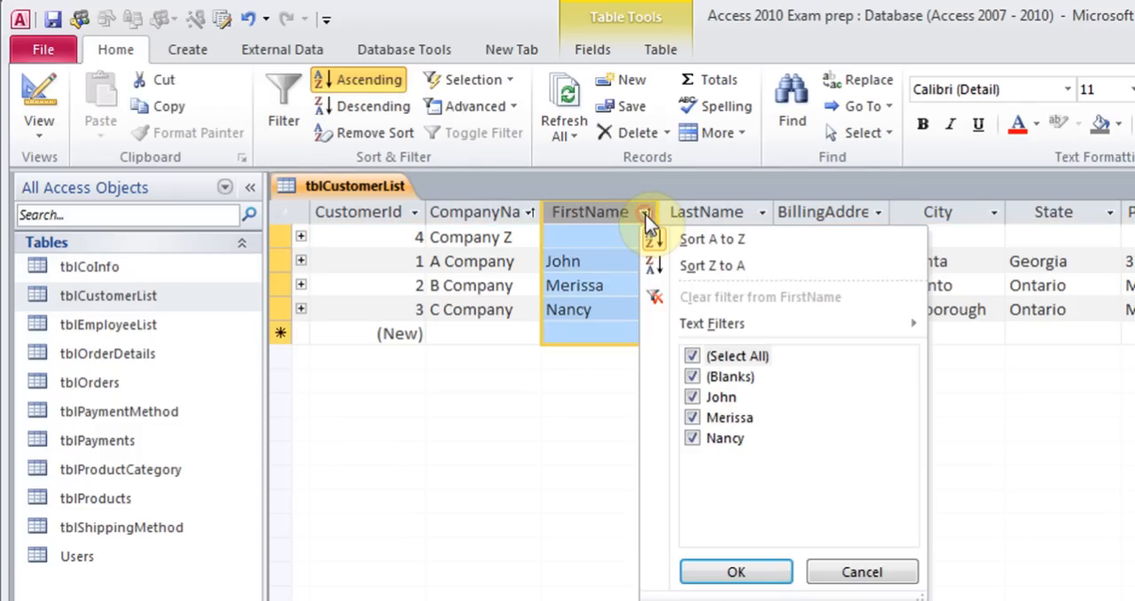
left_click(716, 266)
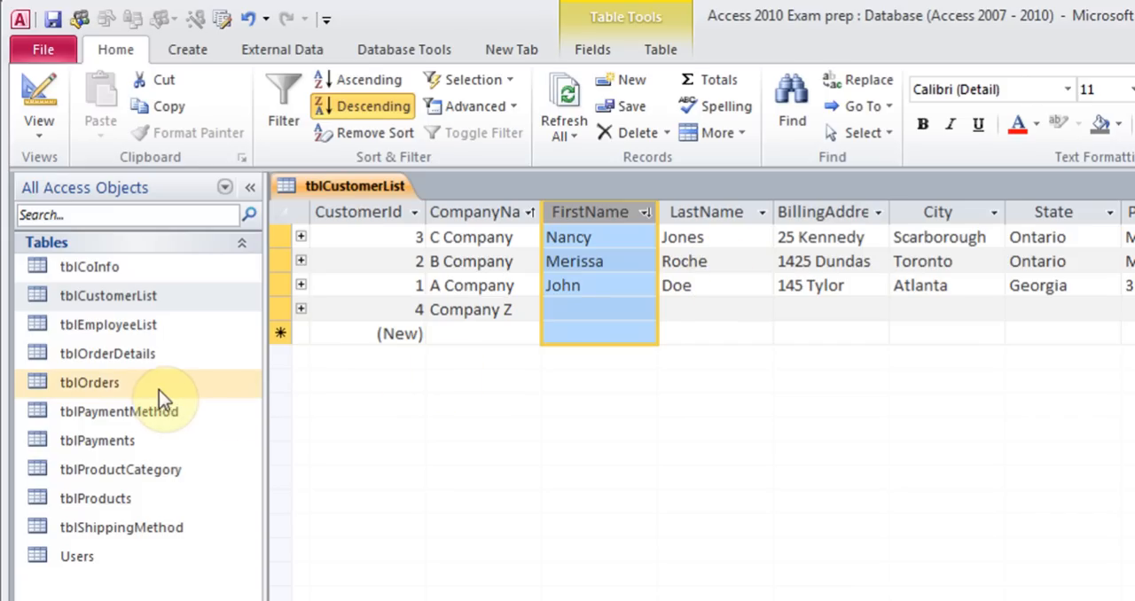
Open tblProducts and sort the products by UnitPrice from largest to smallest
double_click(114, 501)
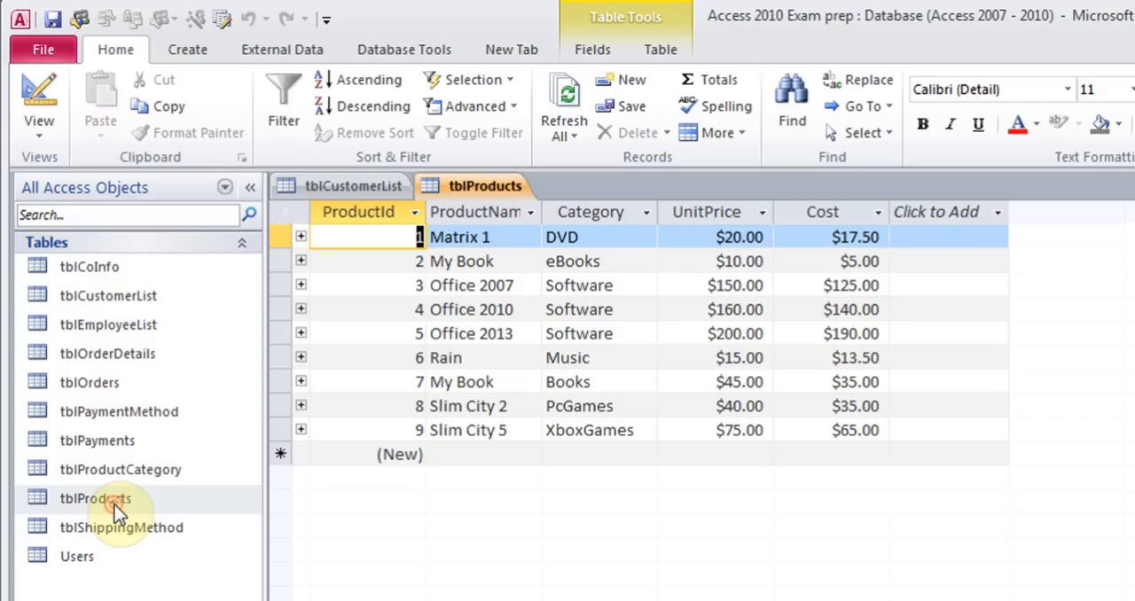
left_click(704, 237)
left_click(762, 214)
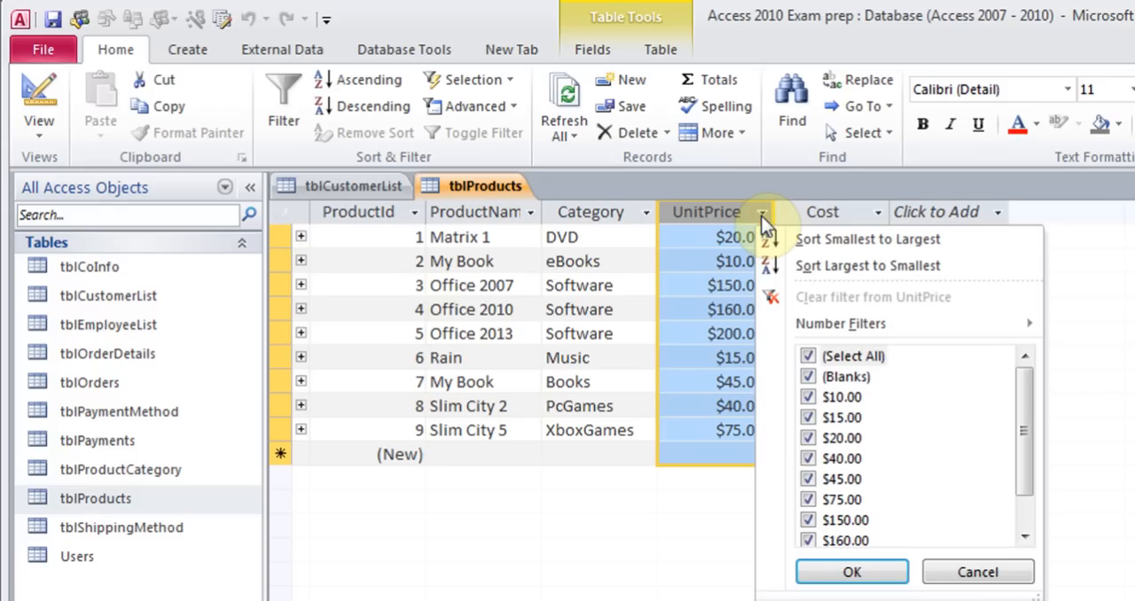
left_click(802, 267)
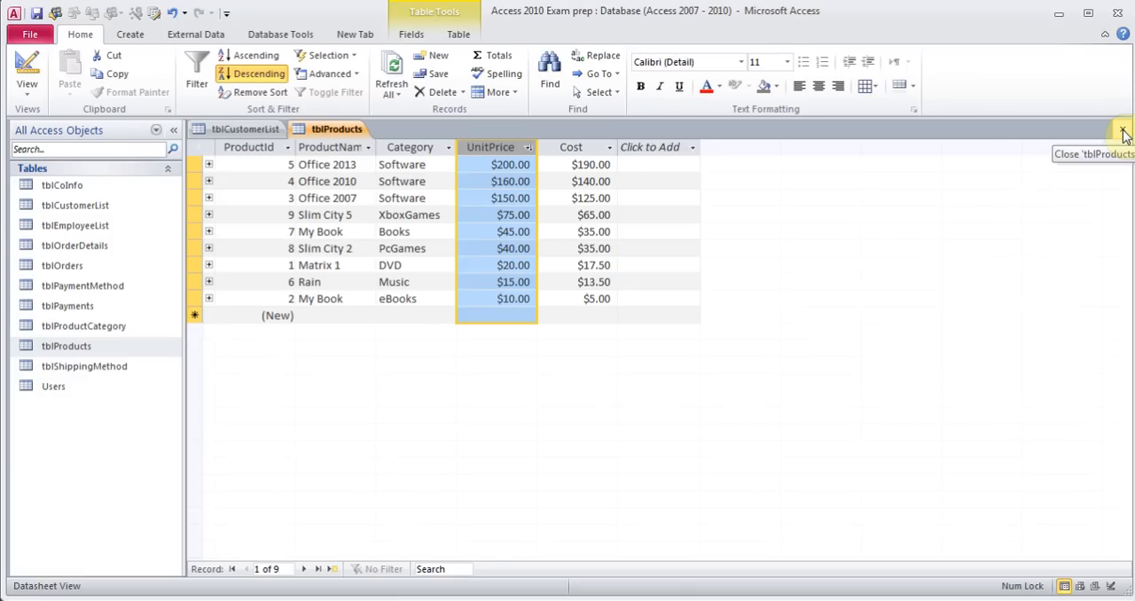
Close tblProducts, saving the changes to its design
left_click(1123, 133)
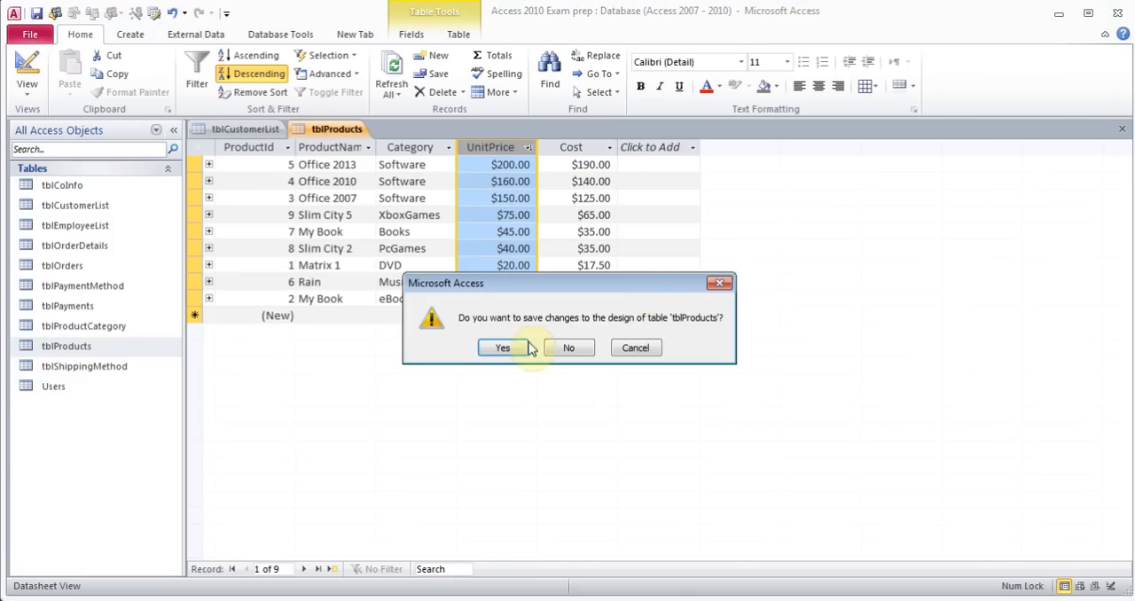
left_click(501, 349)
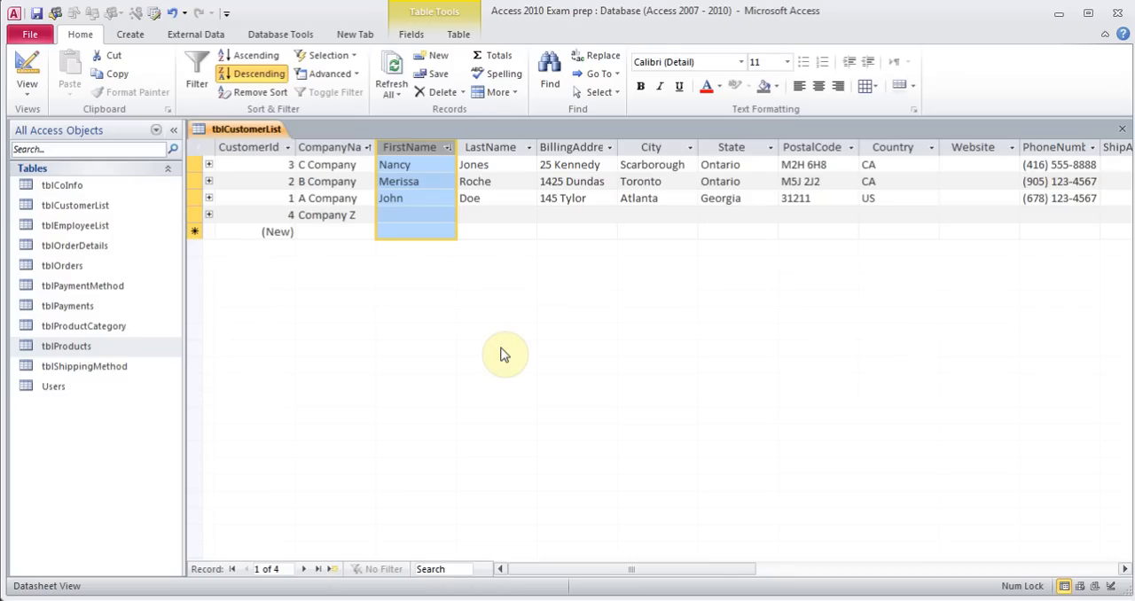
Filter the customer list to show only records whose City equals Toronto
left_click(418, 166)
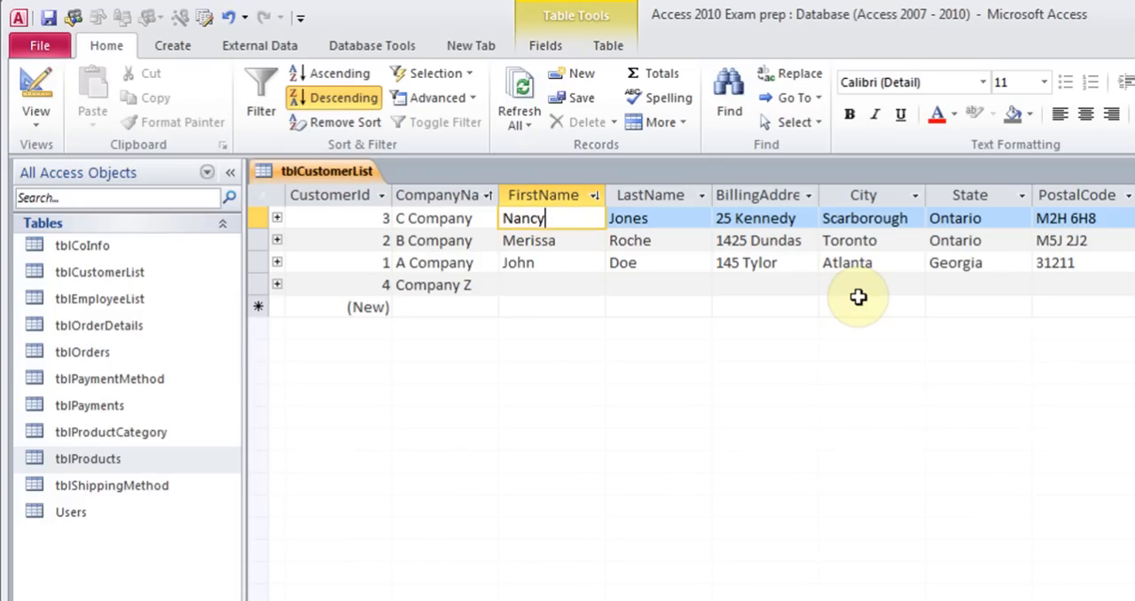
left_click(849, 242)
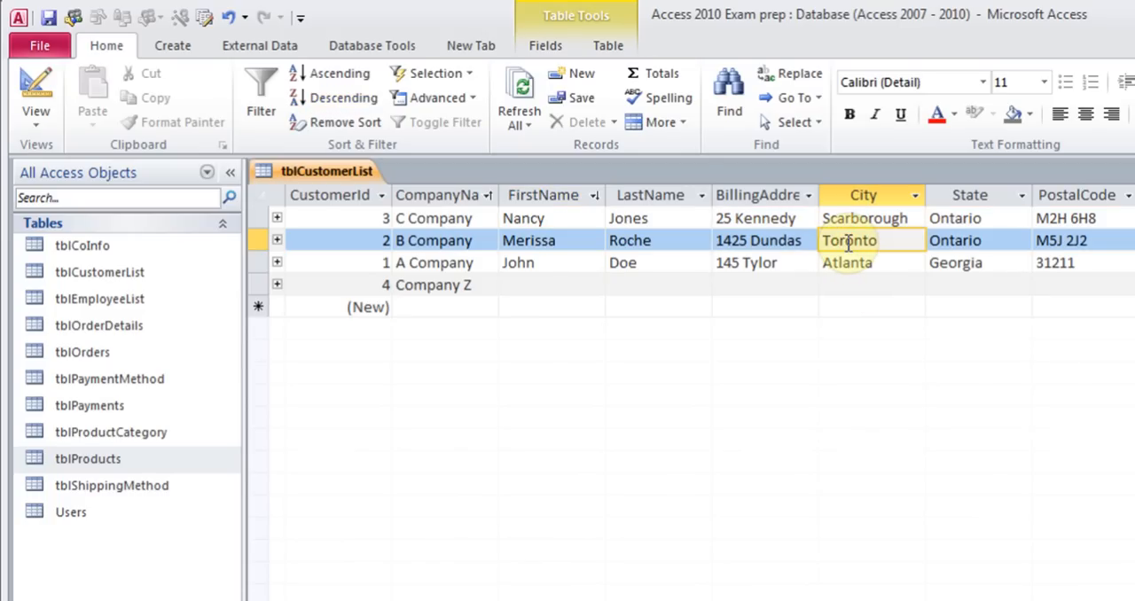
left_click(451, 76)
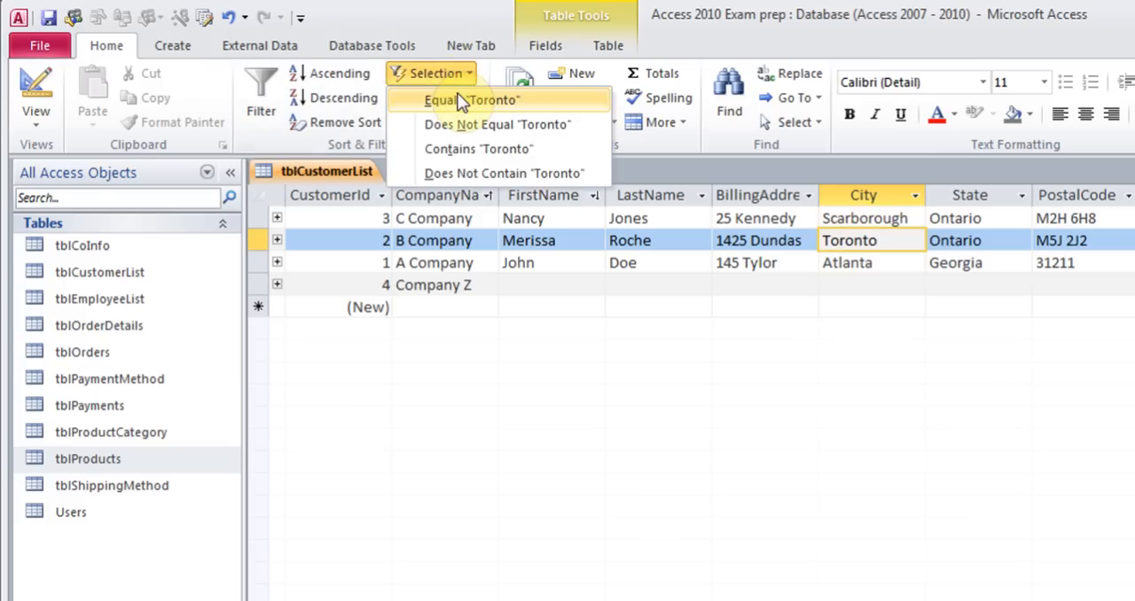
left_click(458, 98)
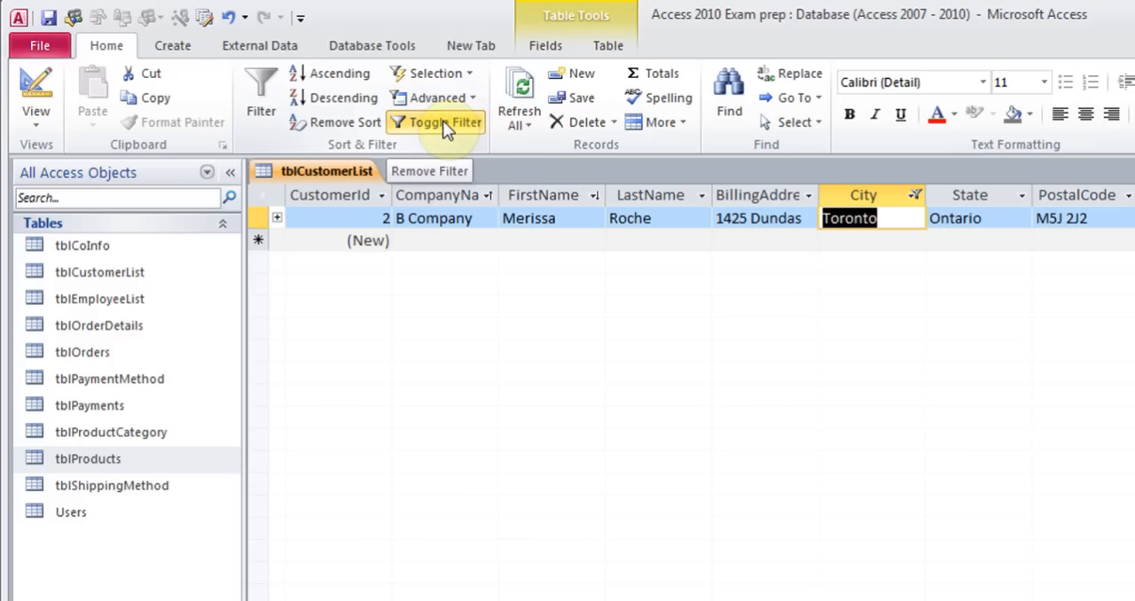
Toggle the City filter off, then refilter the City column to show only Toronto using its value checklist
left_click(443, 120)
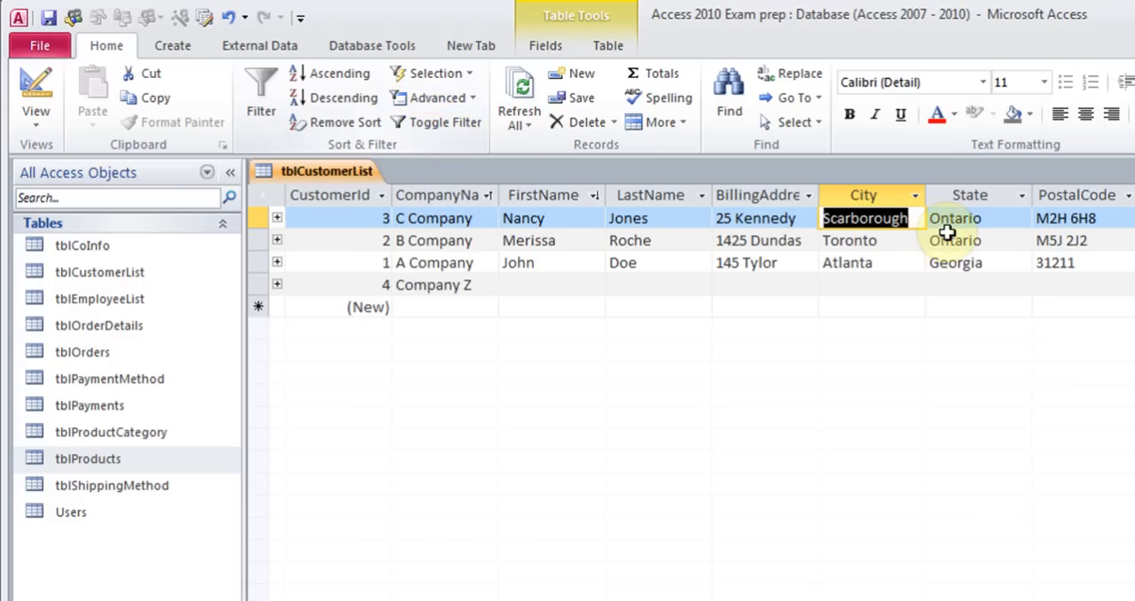
left_click(917, 197)
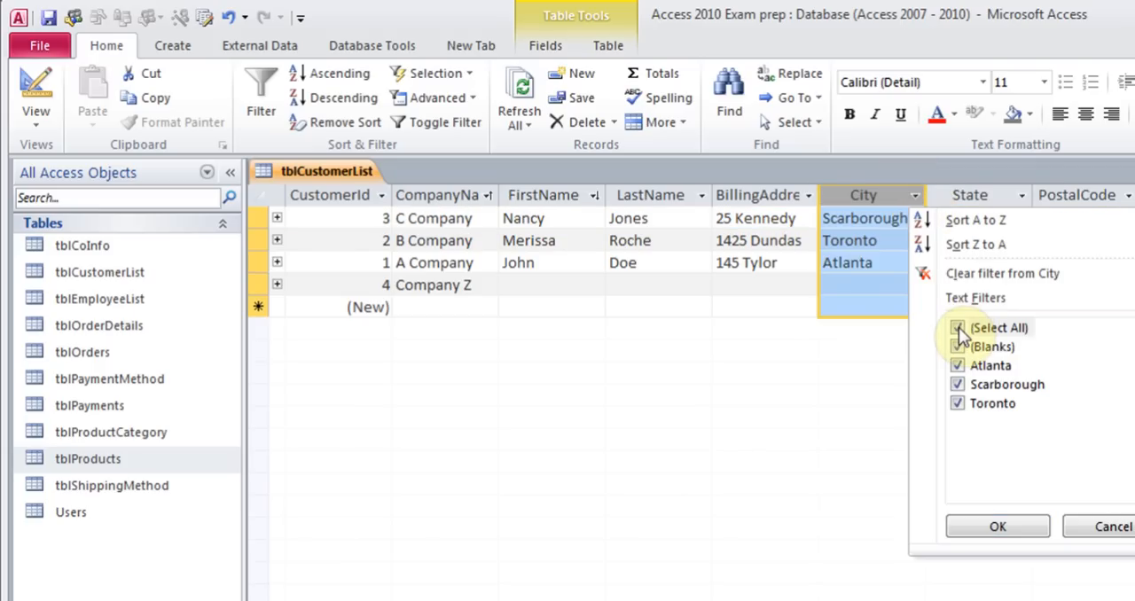
left_click(957, 328)
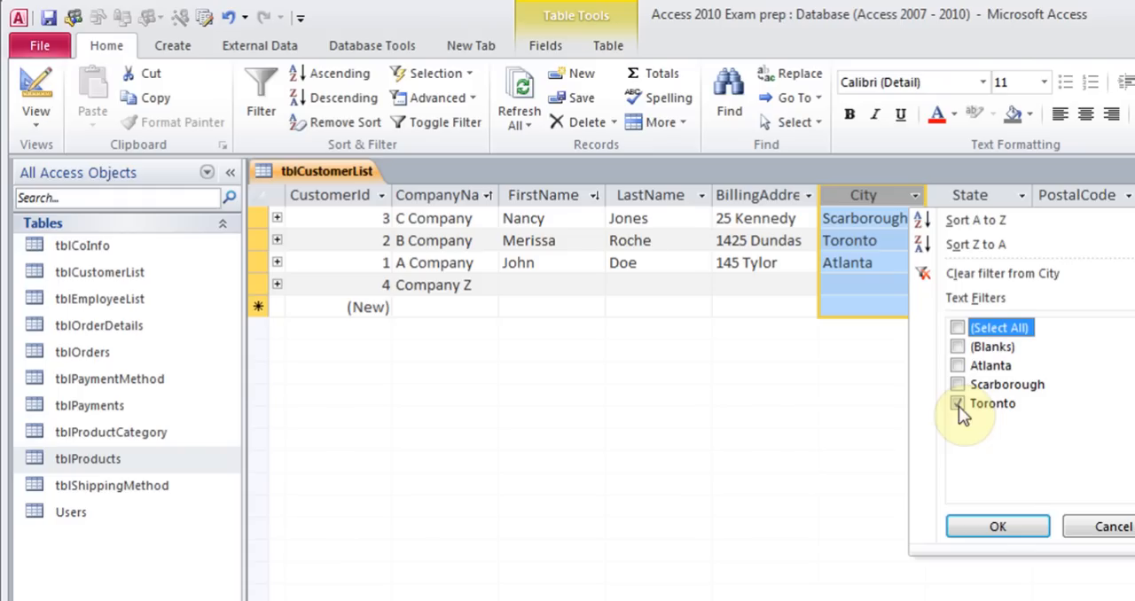
left_click(995, 525)
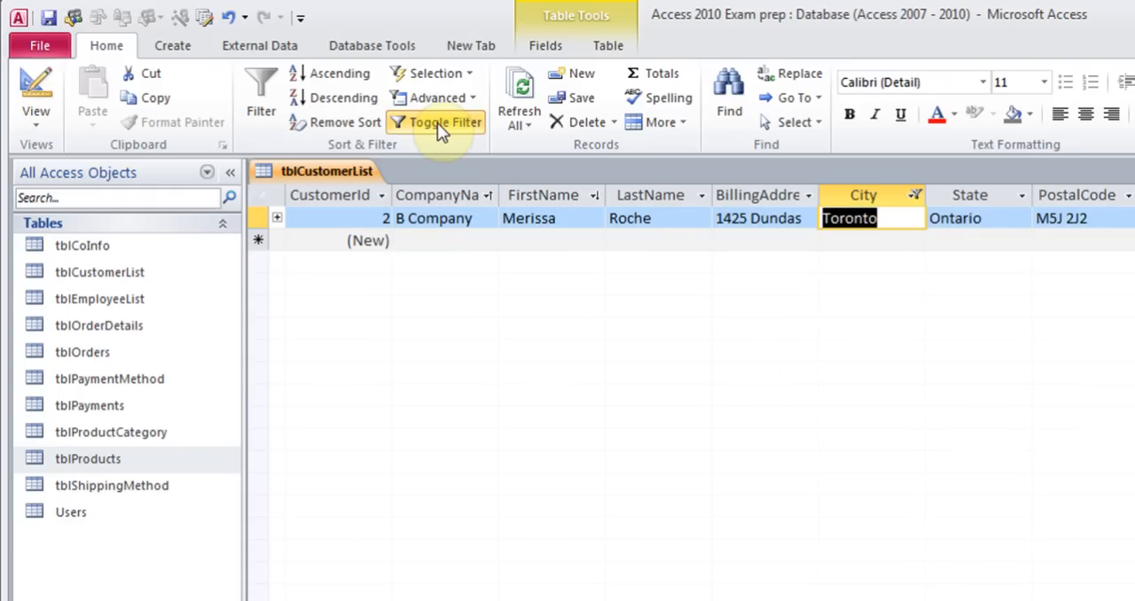
Clear the filter from the City column of the customer list
left_click(913, 197)
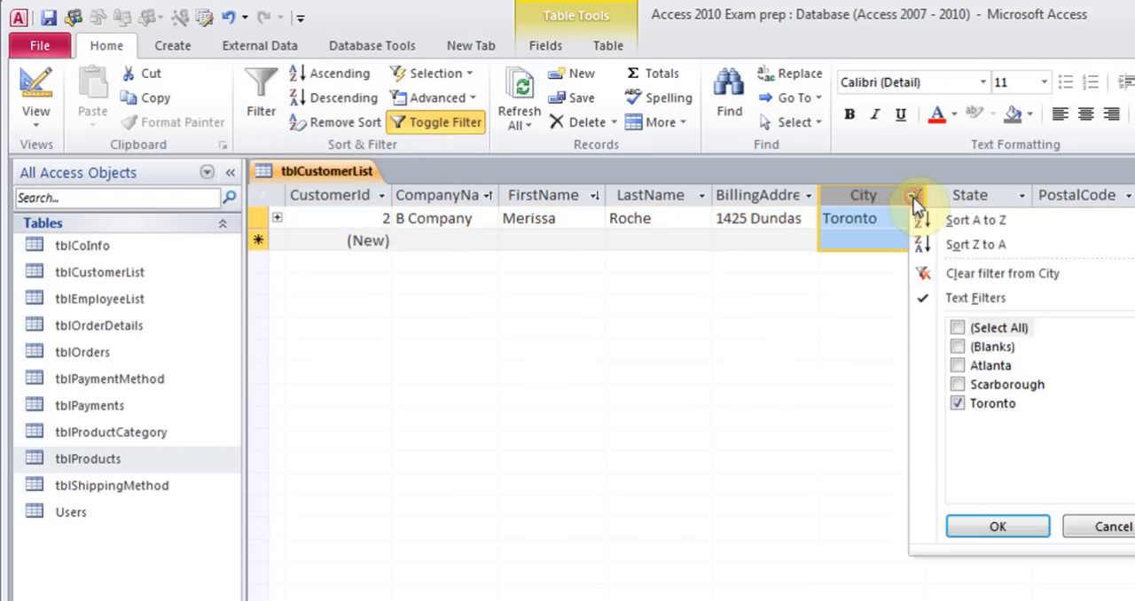
left_click(975, 274)
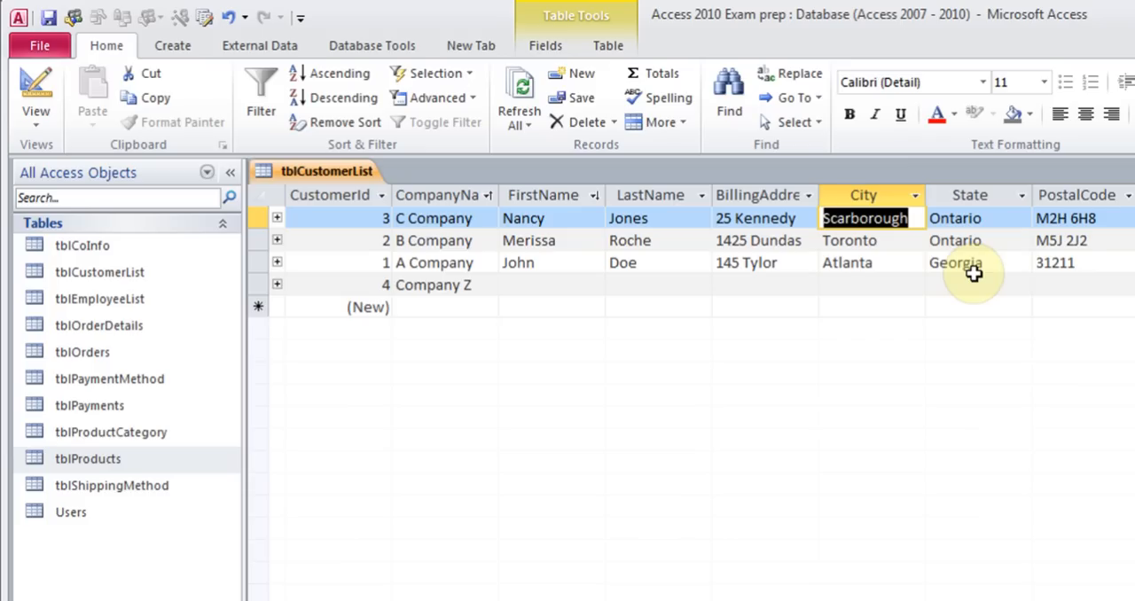
Open tblOrders and examine the date filter options available for the OrderDate column
double_click(94, 353)
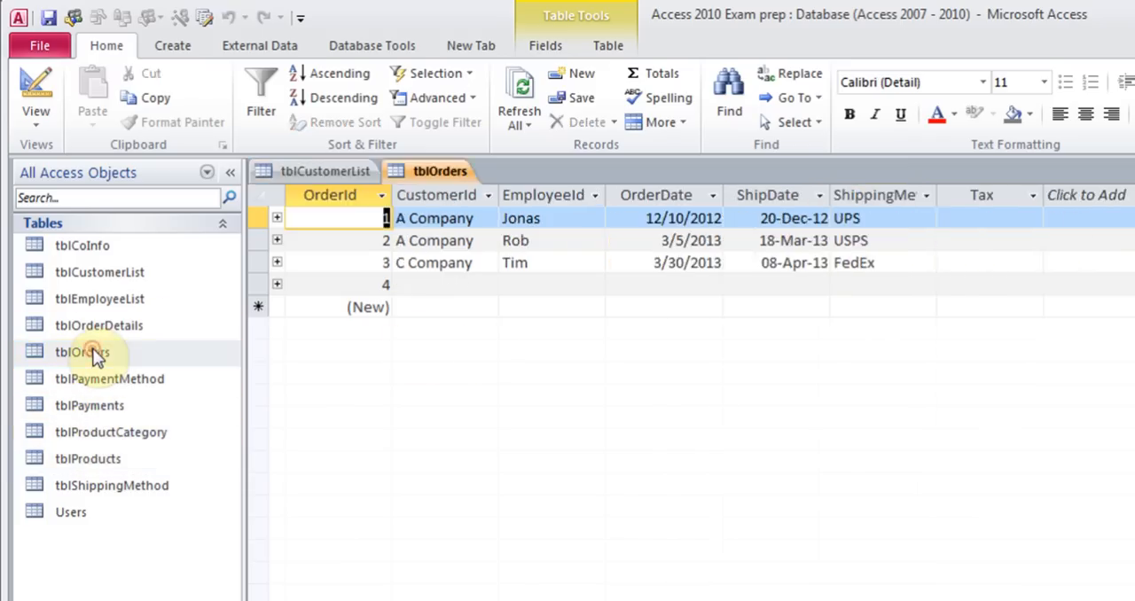
left_click(712, 196)
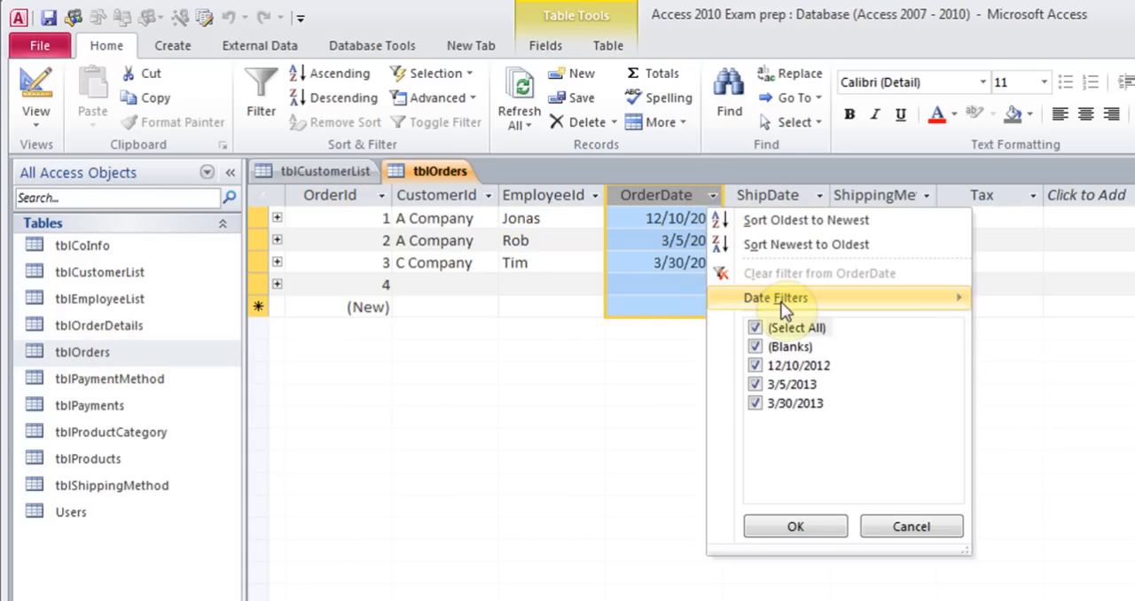
mouse_move(782, 303)
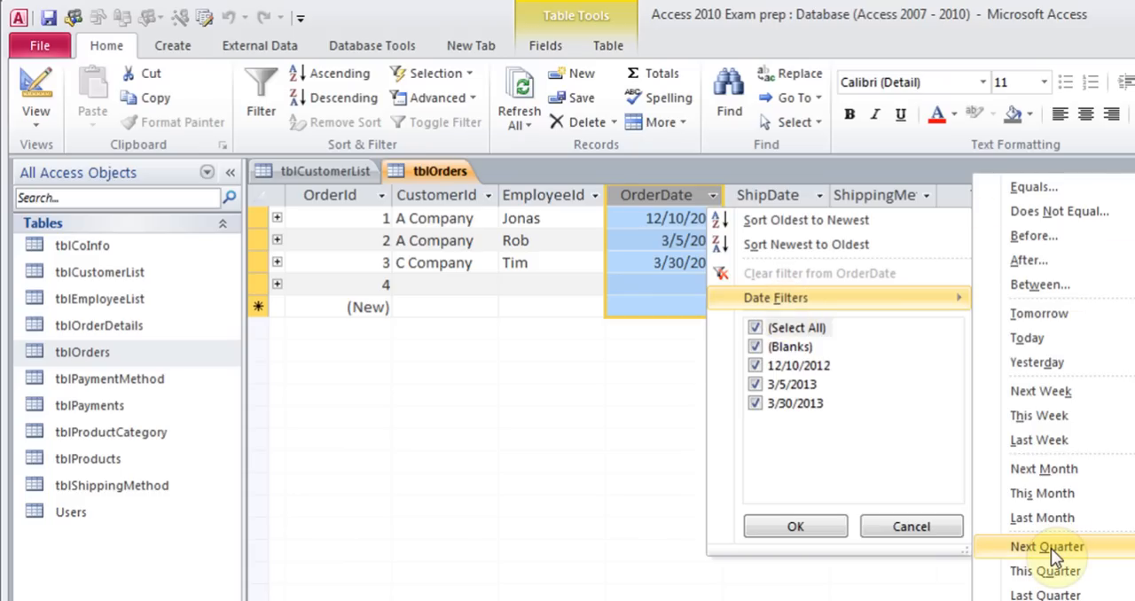
key("Escape")
key("Escape")
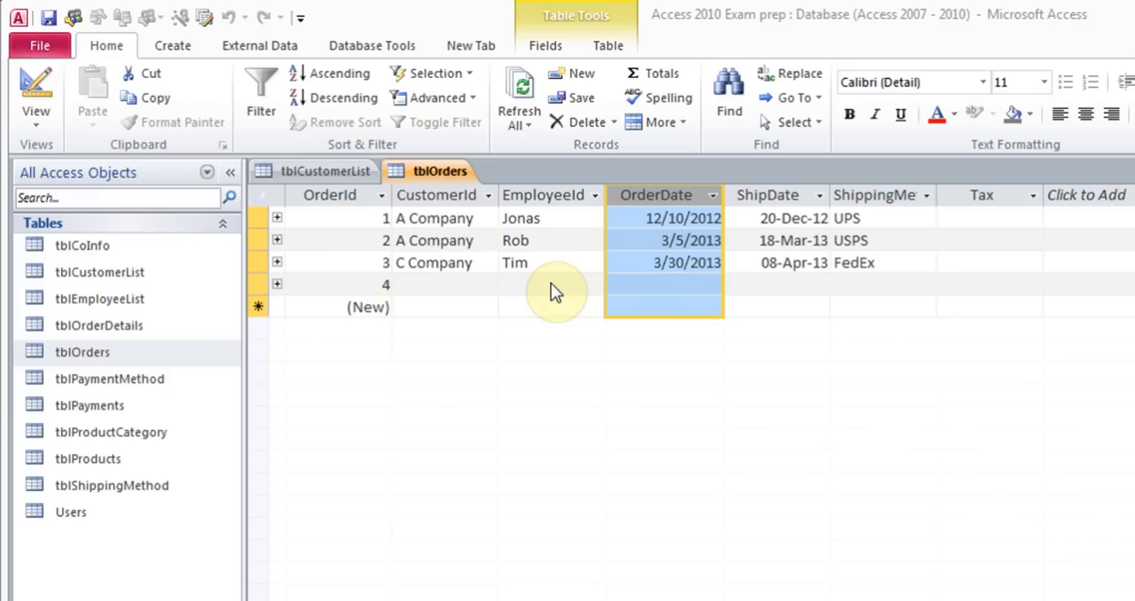
Select the first order record and examine the Delete options for records and columns without deleting
left_click(558, 217)
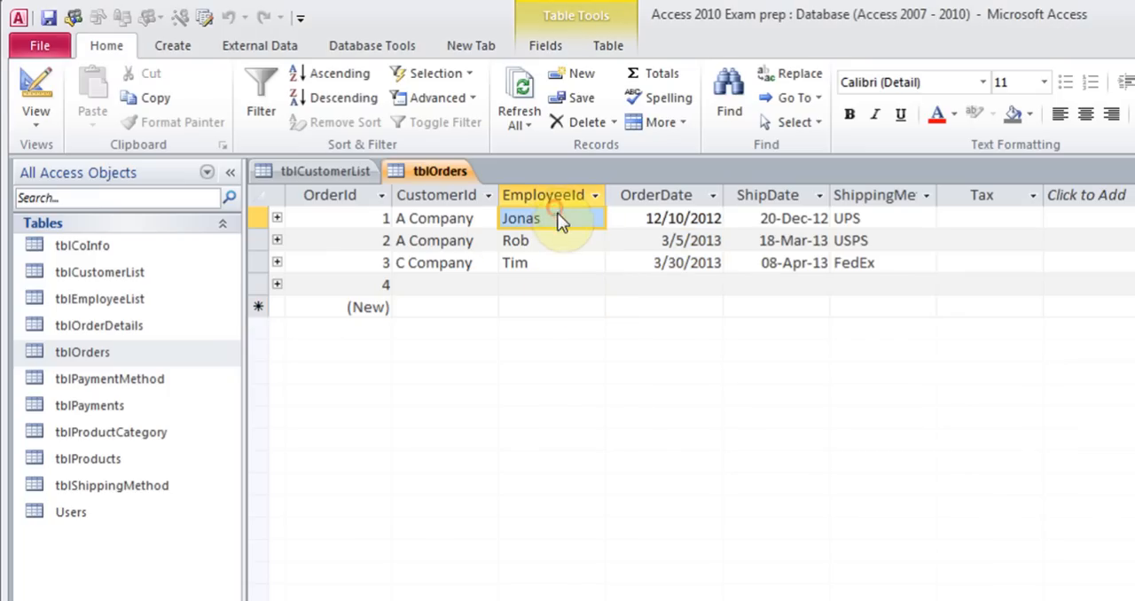
left_click(612, 122)
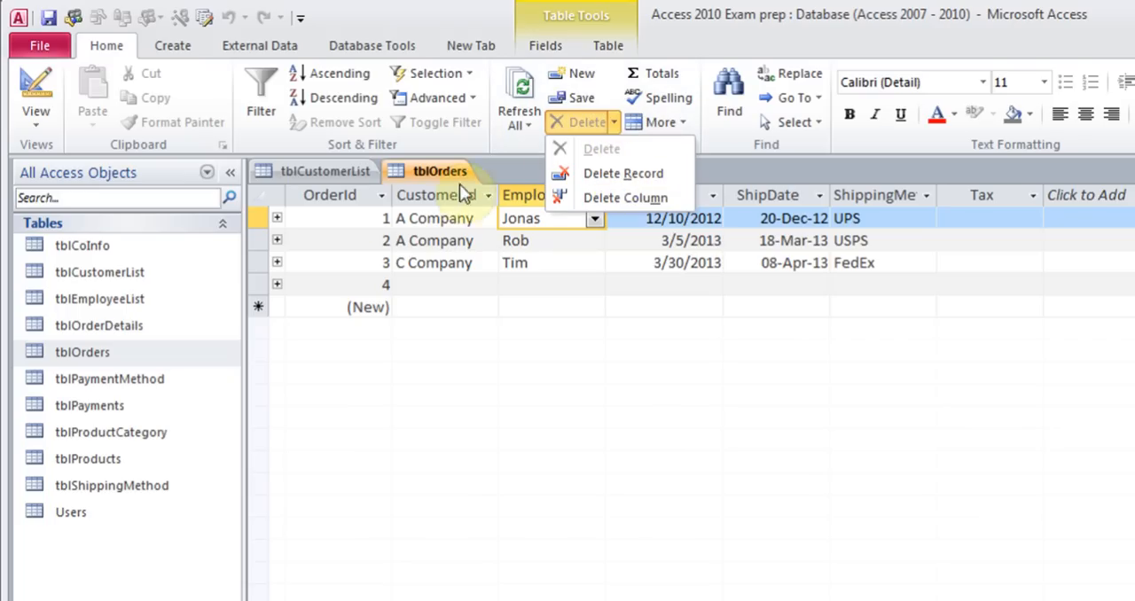
left_click(258, 218)
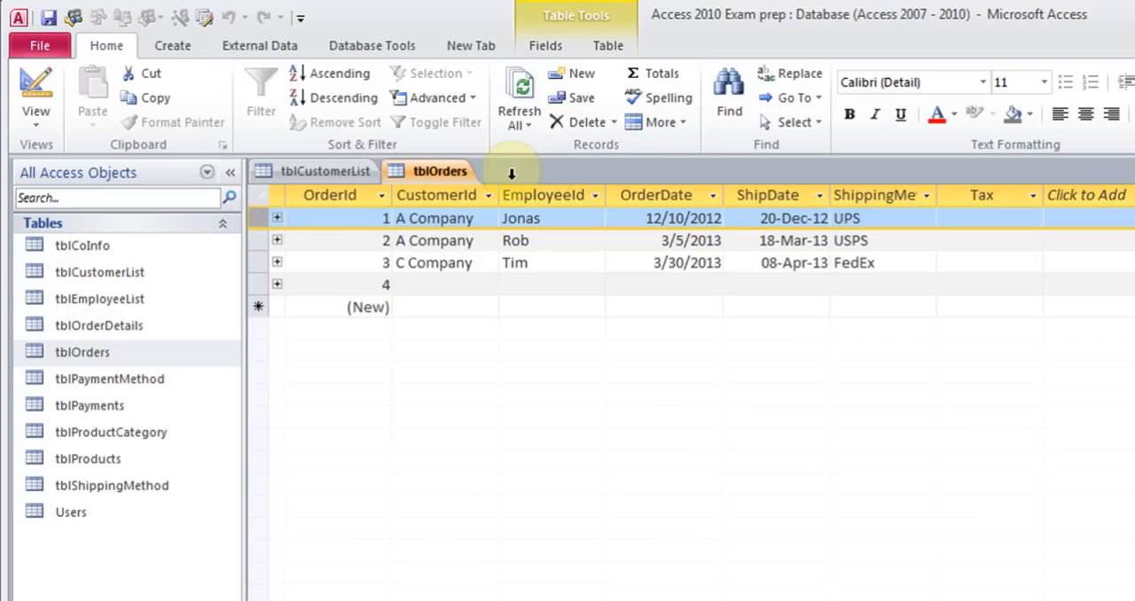
left_click(614, 123)
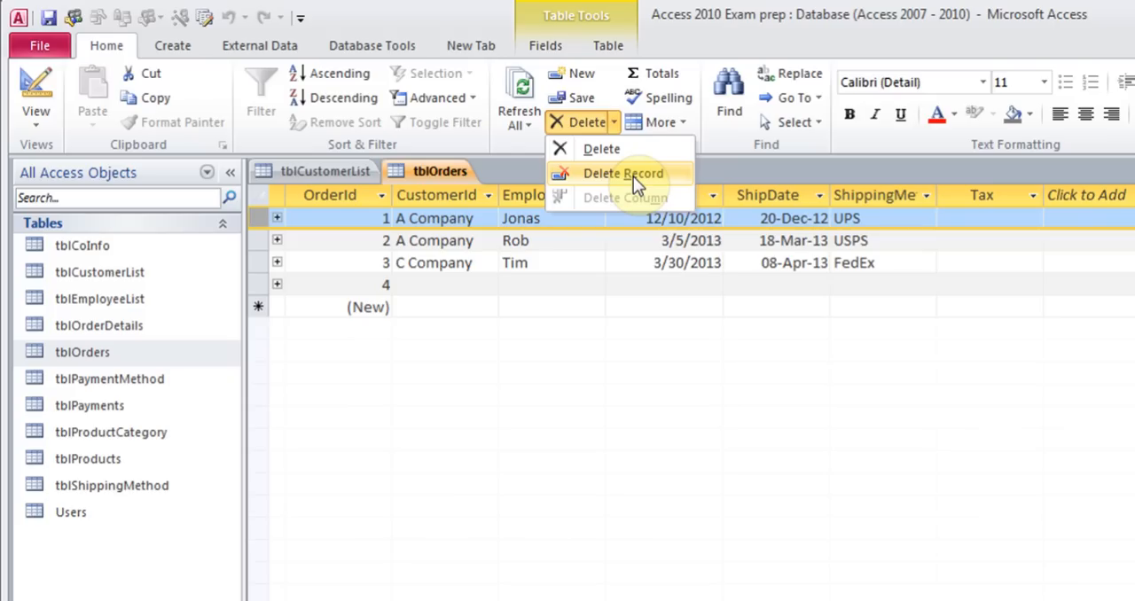
left_click(477, 220)
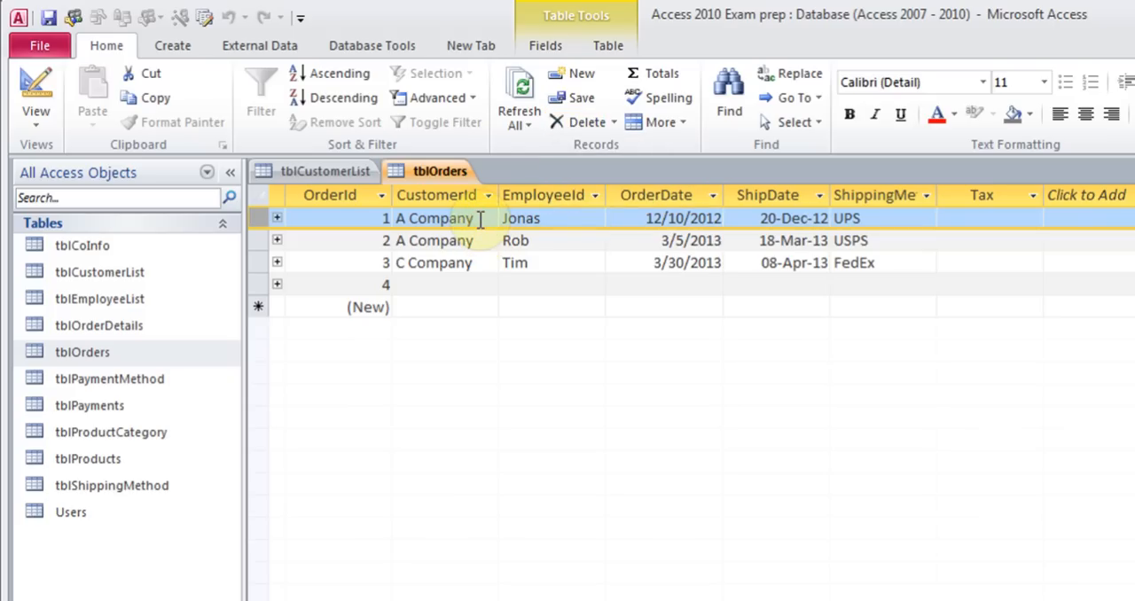
left_click(589, 218)
Open Find and Replace, search for A Company, and set the search to look in the current document
left_click(808, 103)
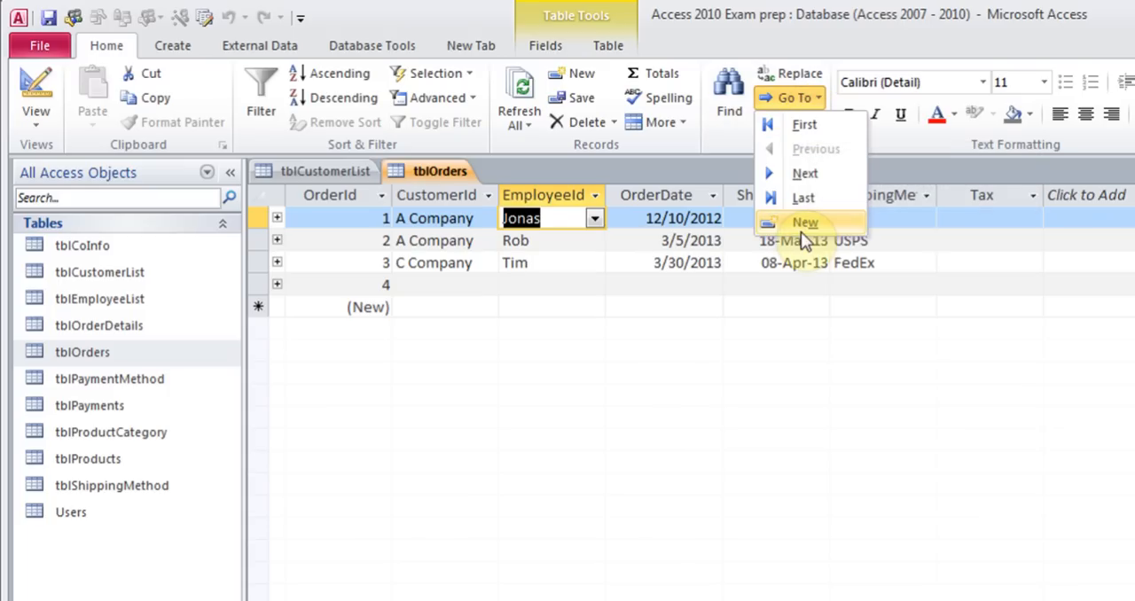
left_click(678, 163)
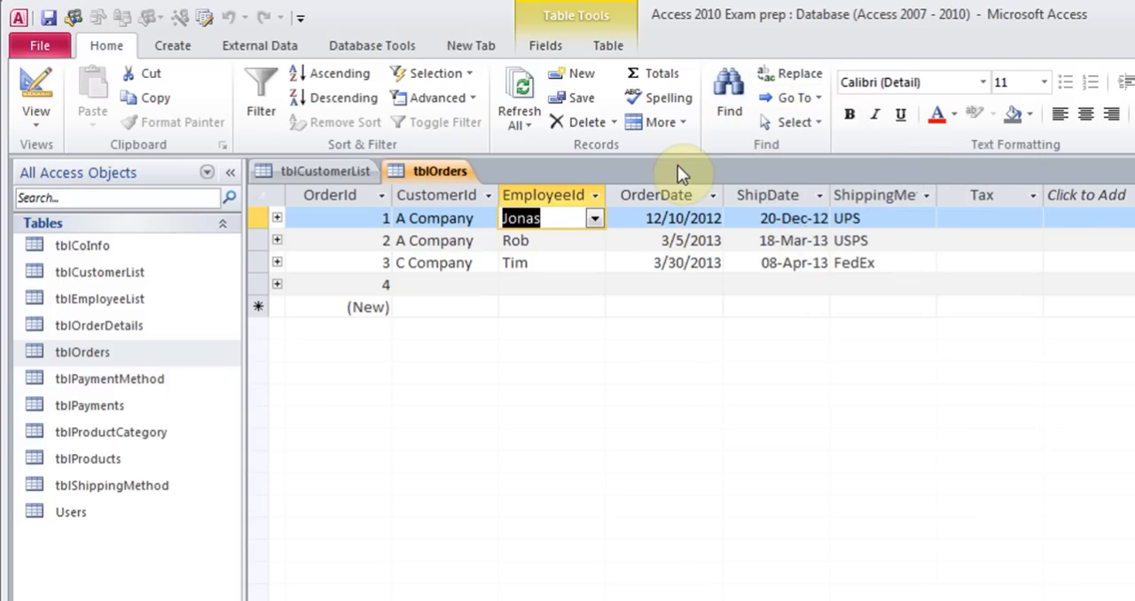
left_click(725, 92)
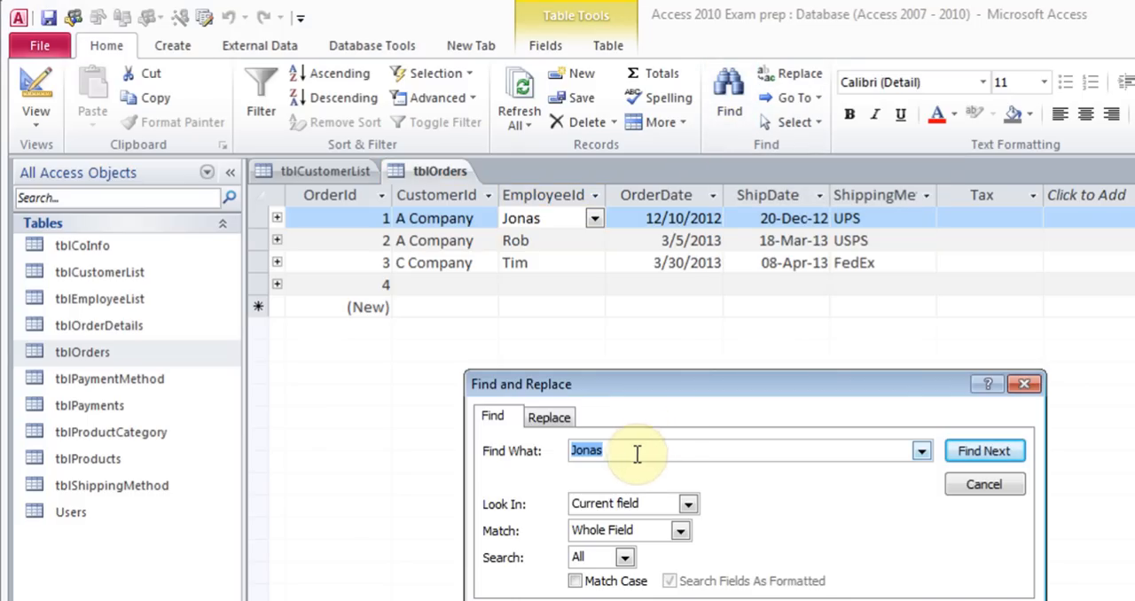
type("A Company")
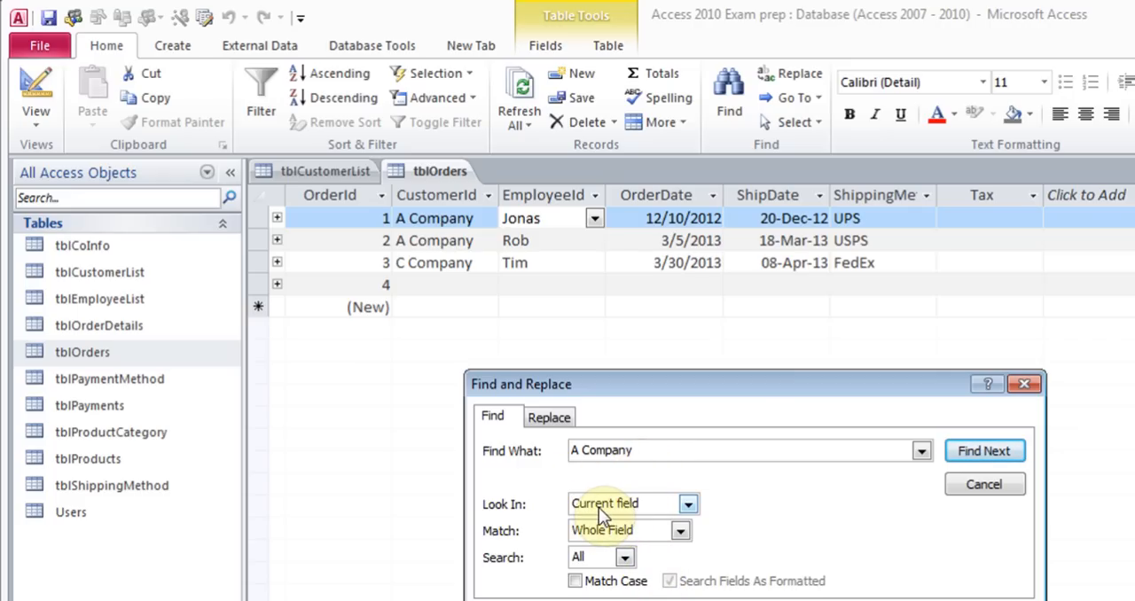
left_click(688, 504)
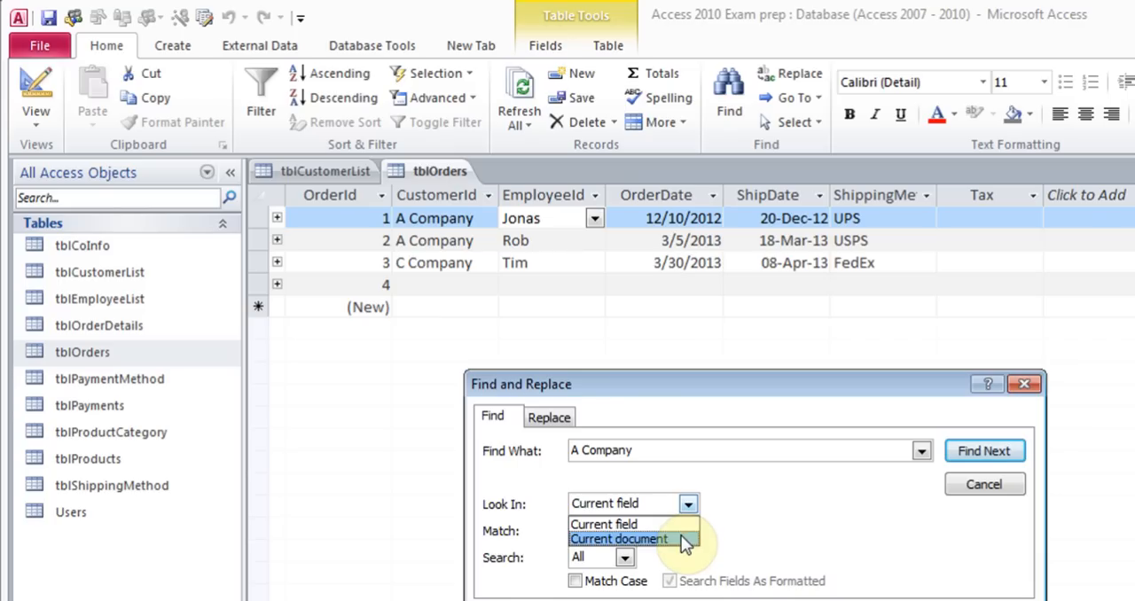
left_click(681, 536)
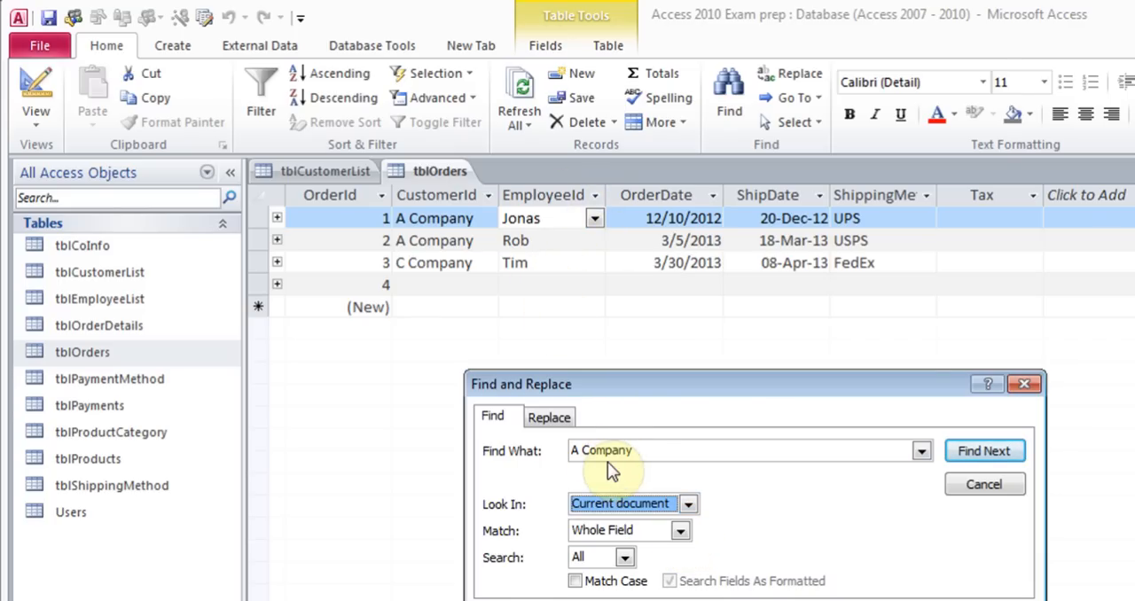
Find the next occurrences of A Company, review the Match options, and close the Find and Replace dialog
left_click(986, 454)
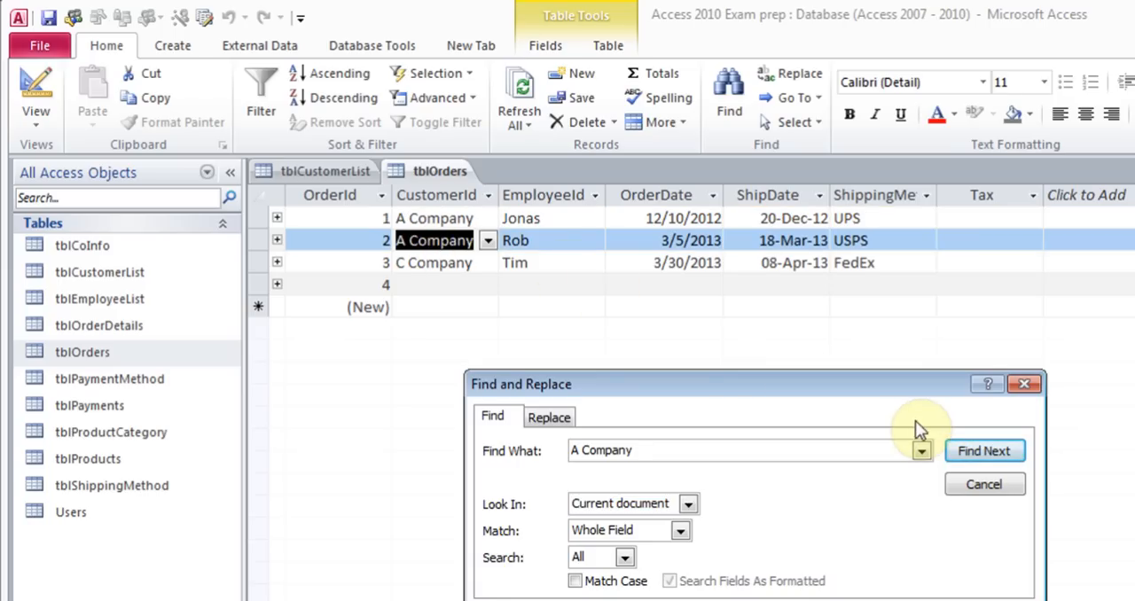
left_click(967, 454)
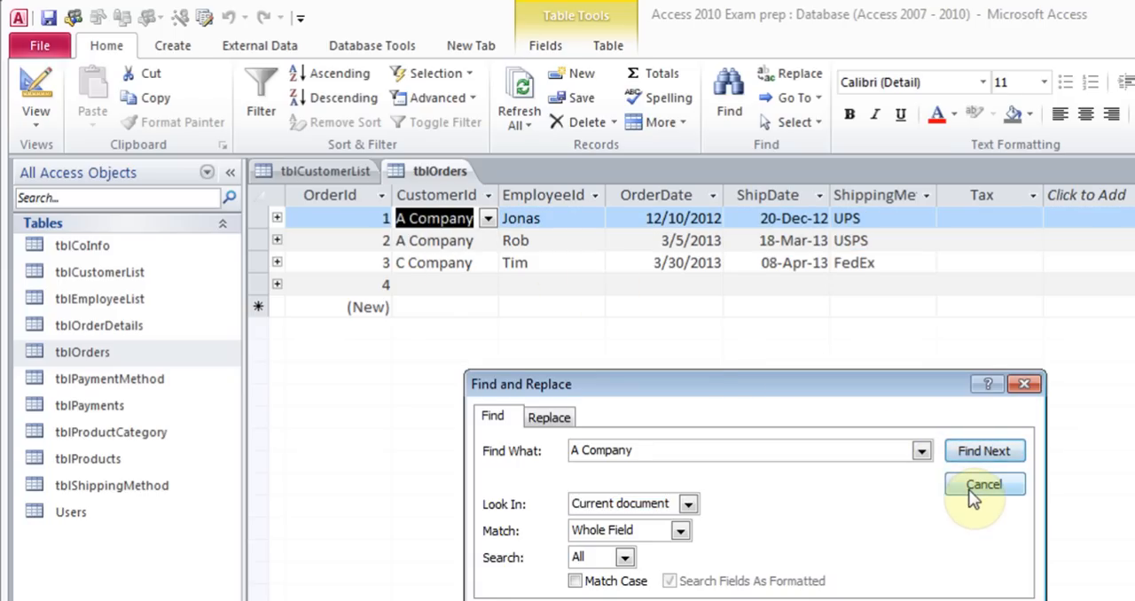
left_click(680, 530)
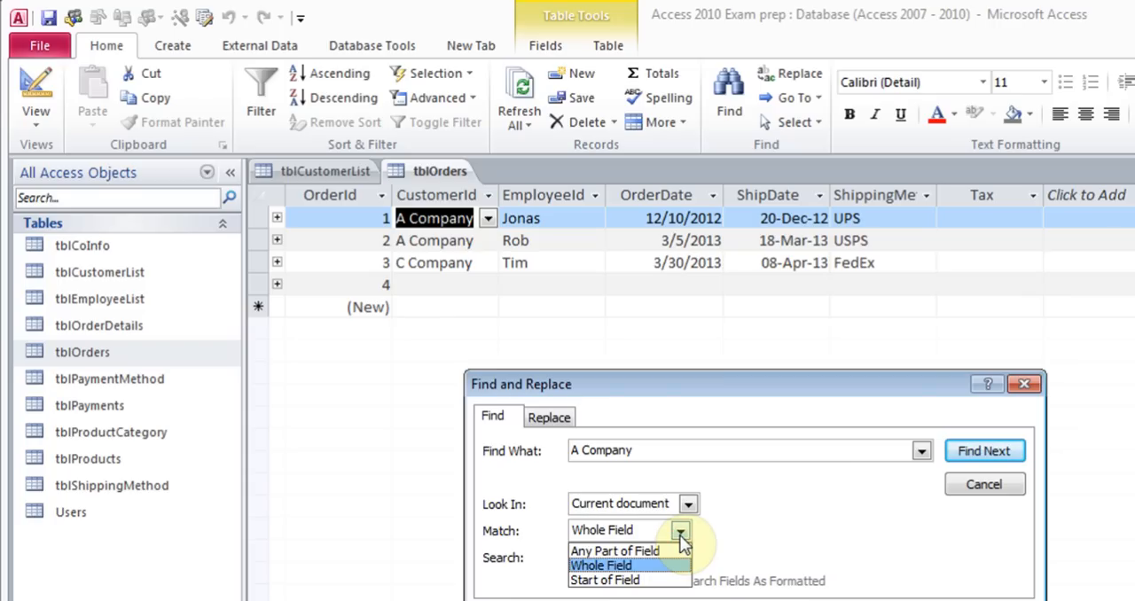
left_click(754, 543)
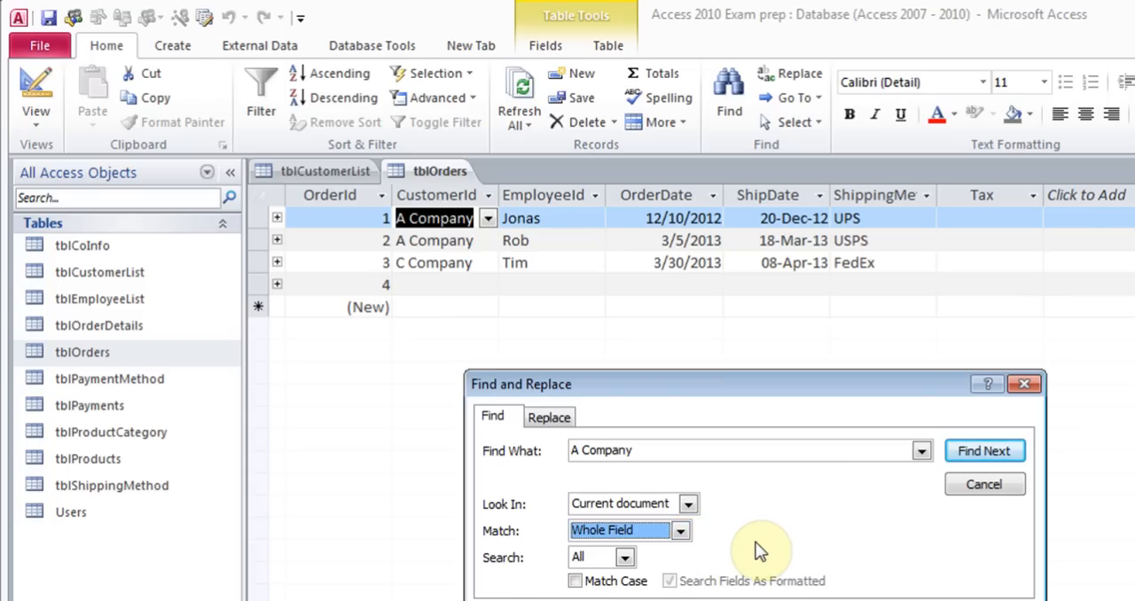
left_click(971, 484)
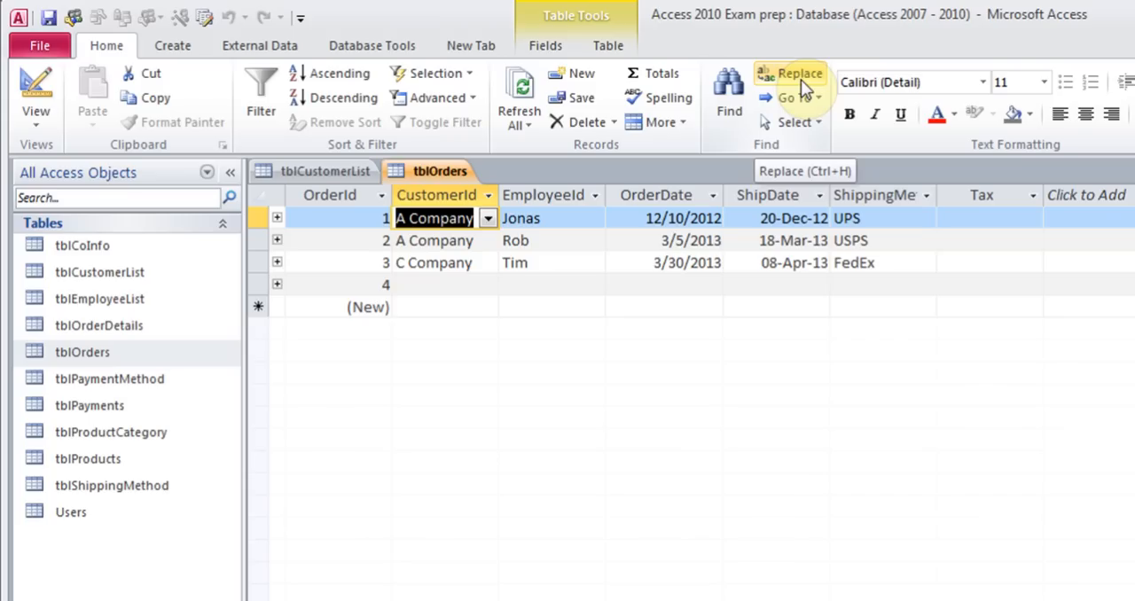
Select the OrderId through OrderDate columns together and view their field properties
left_click(357, 197)
left_click_drag(358, 196, 680, 232)
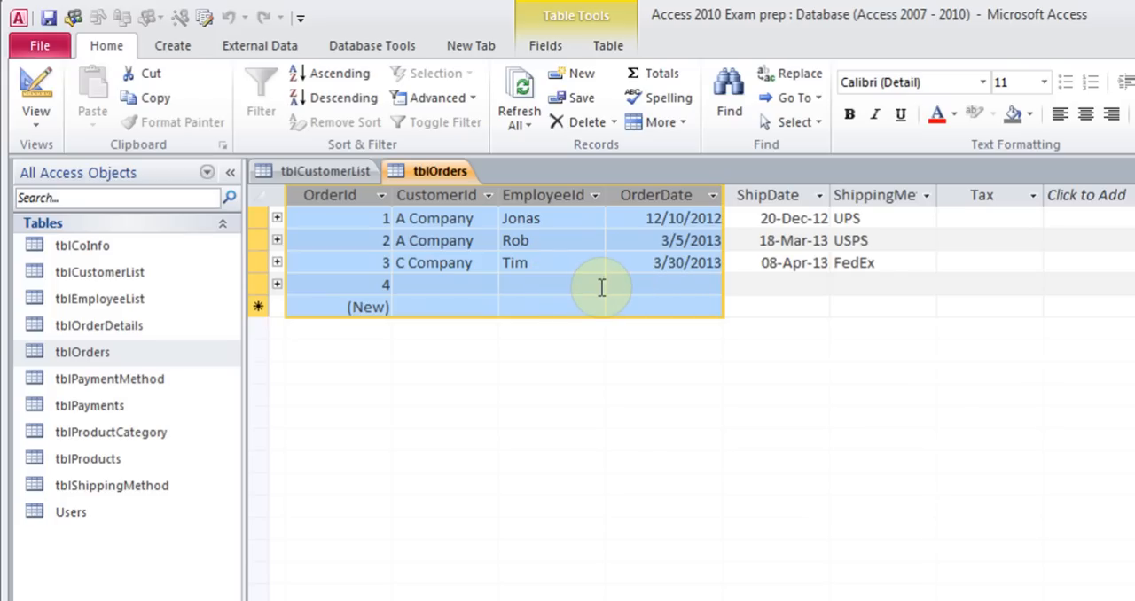
left_click(547, 47)
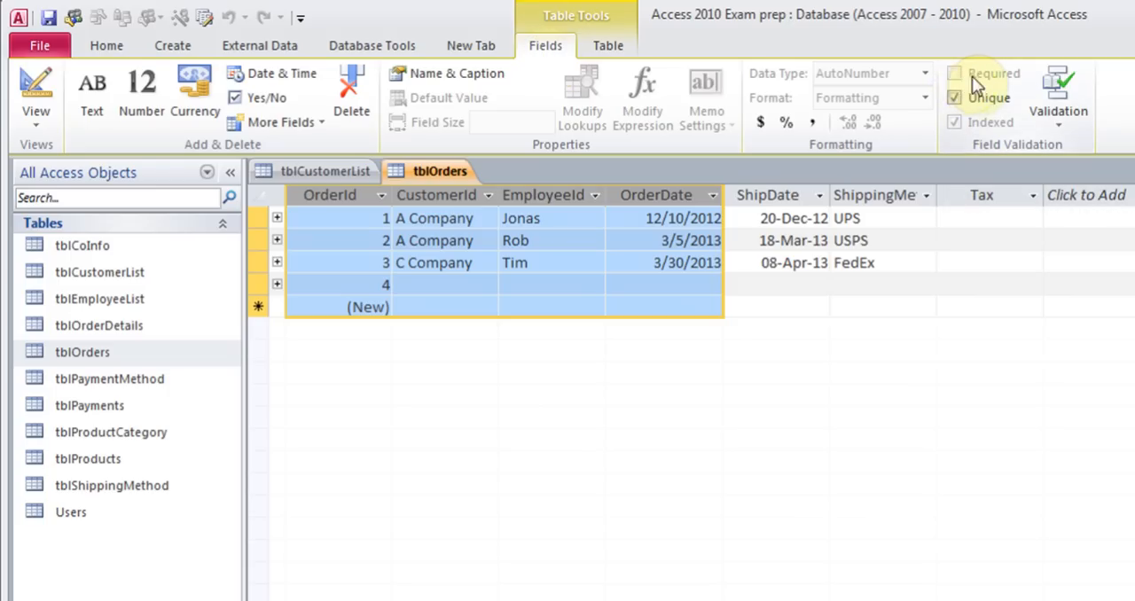
left_click(527, 241)
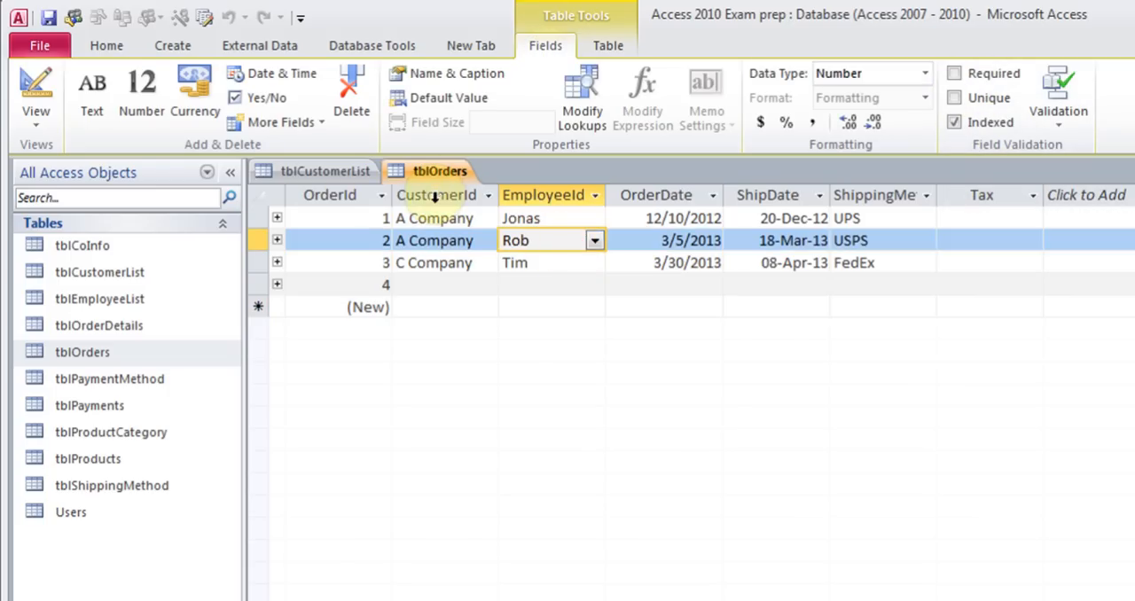
Select the CustomerId through OrderDate columns and browse the Table and Fields ribbon options
left_click_drag(435, 195, 652, 195)
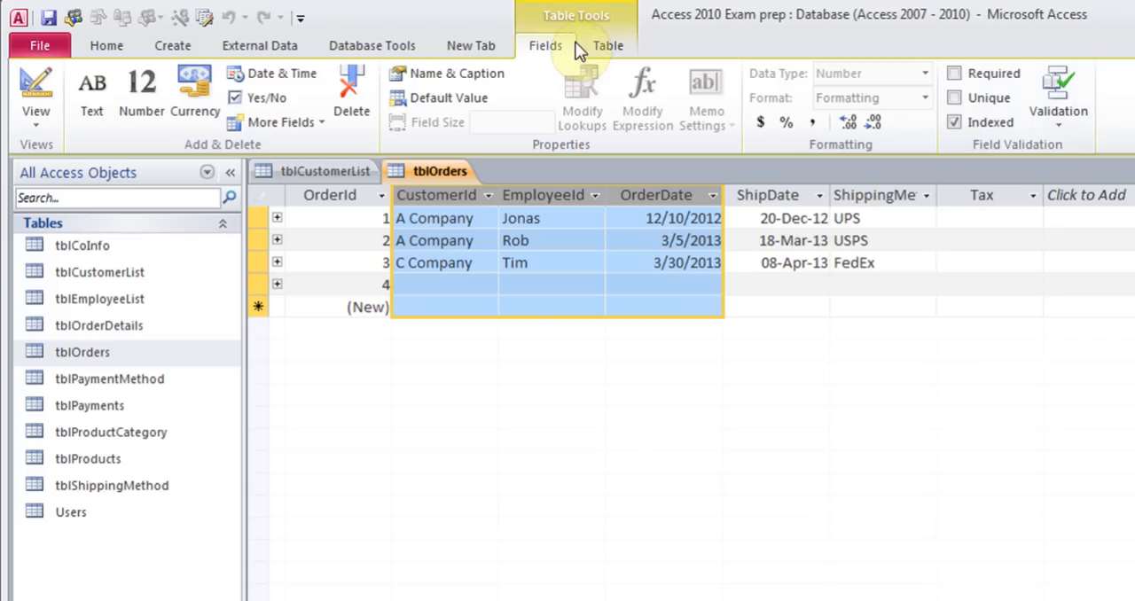
left_click(609, 49)
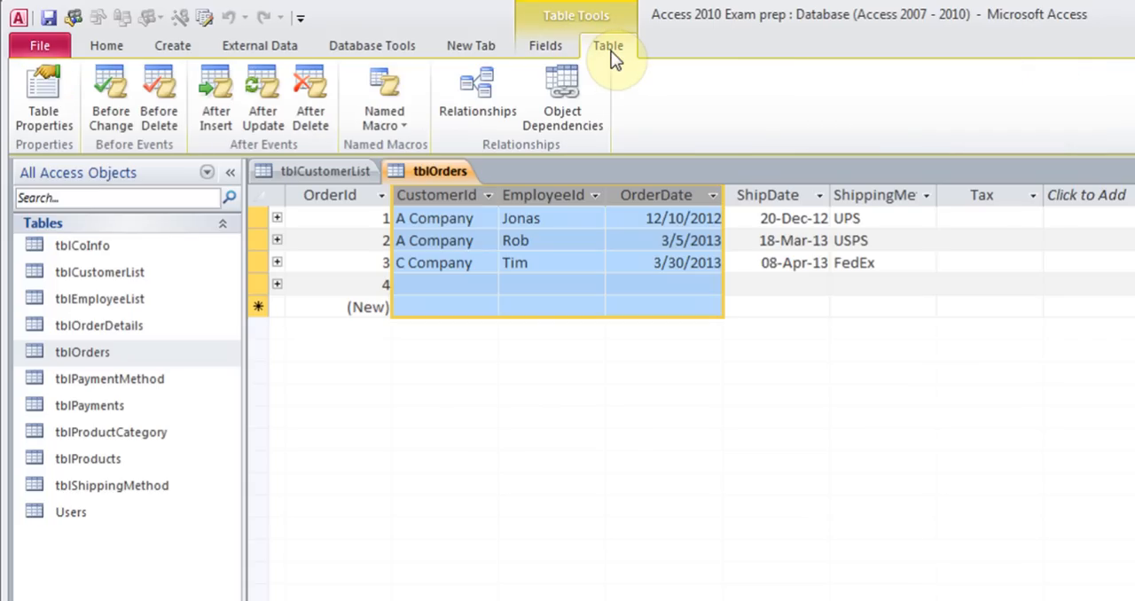
left_click(552, 51)
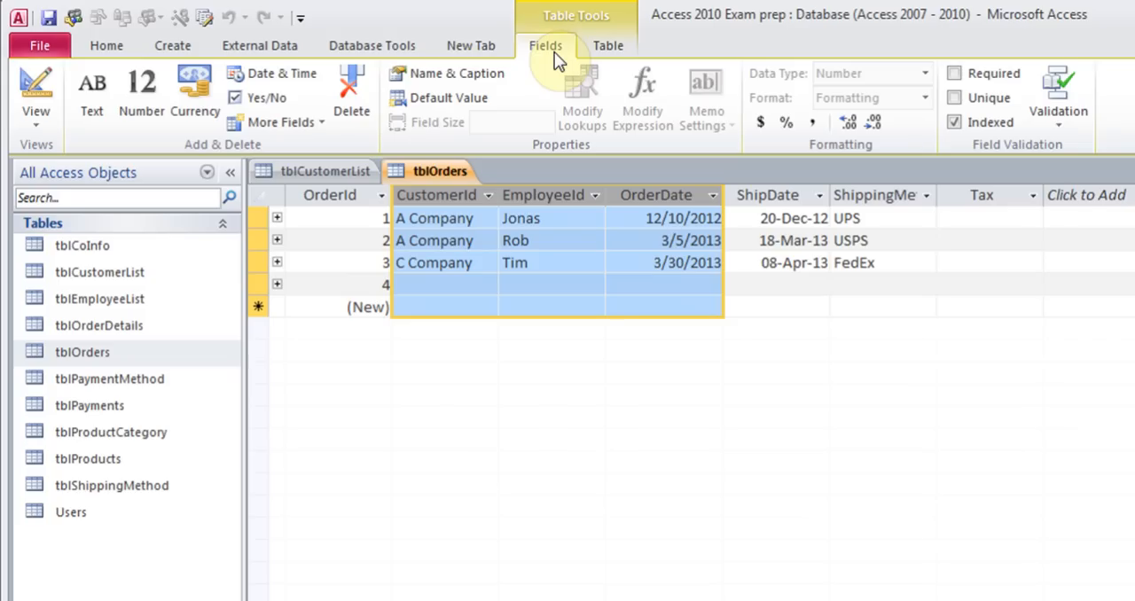
left_click(461, 263)
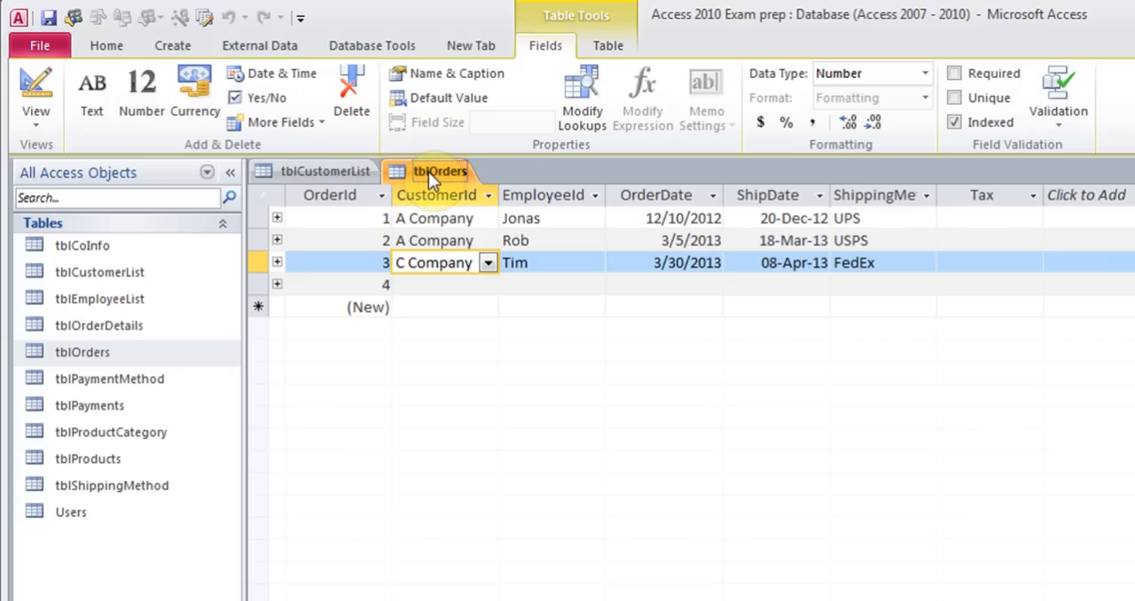
Open the tblProducts table and apply the currency format to the Cost field
double_click(92, 459)
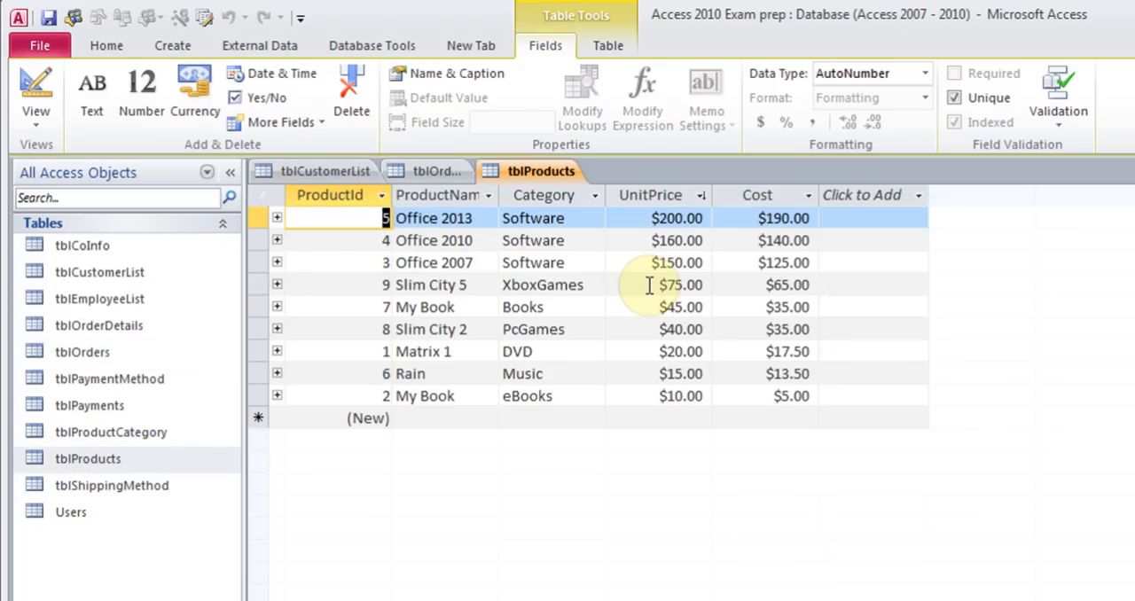
left_click(756, 219)
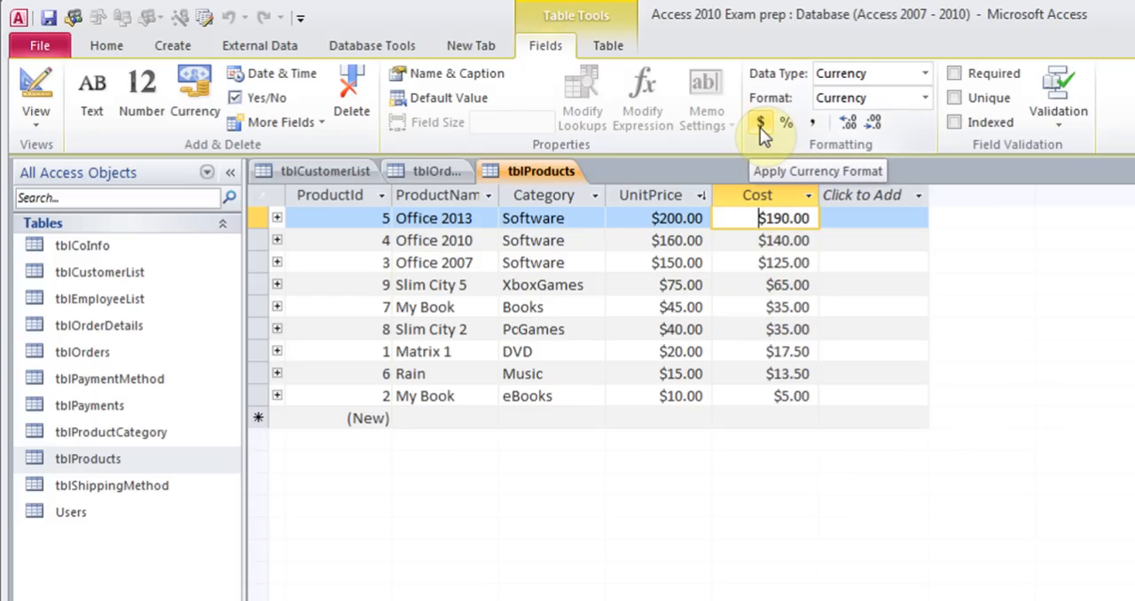
left_click(105, 46)
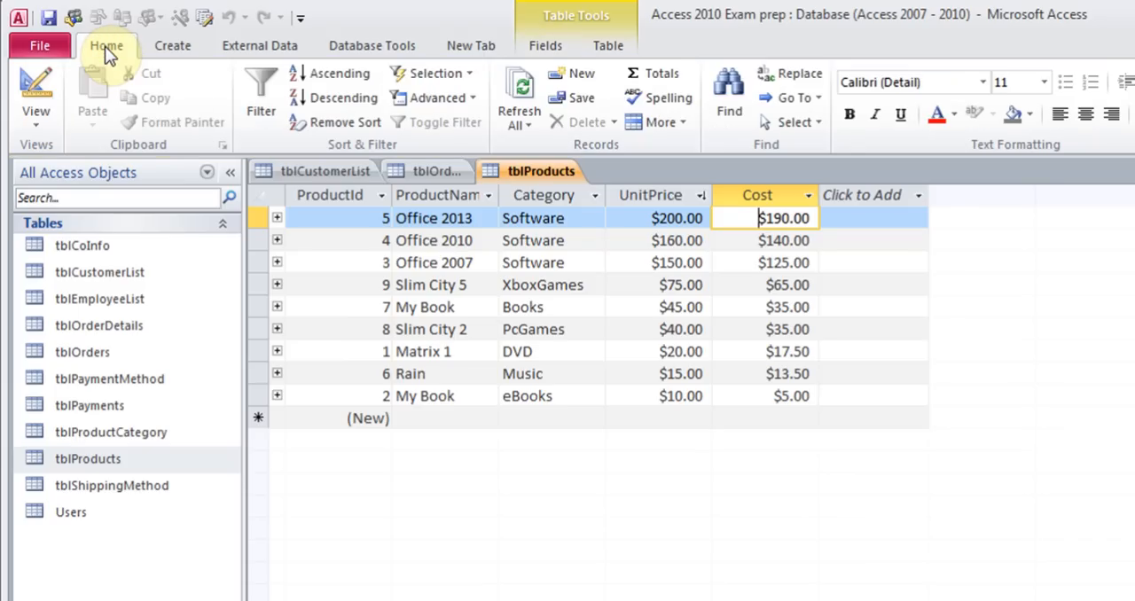
left_click(549, 50)
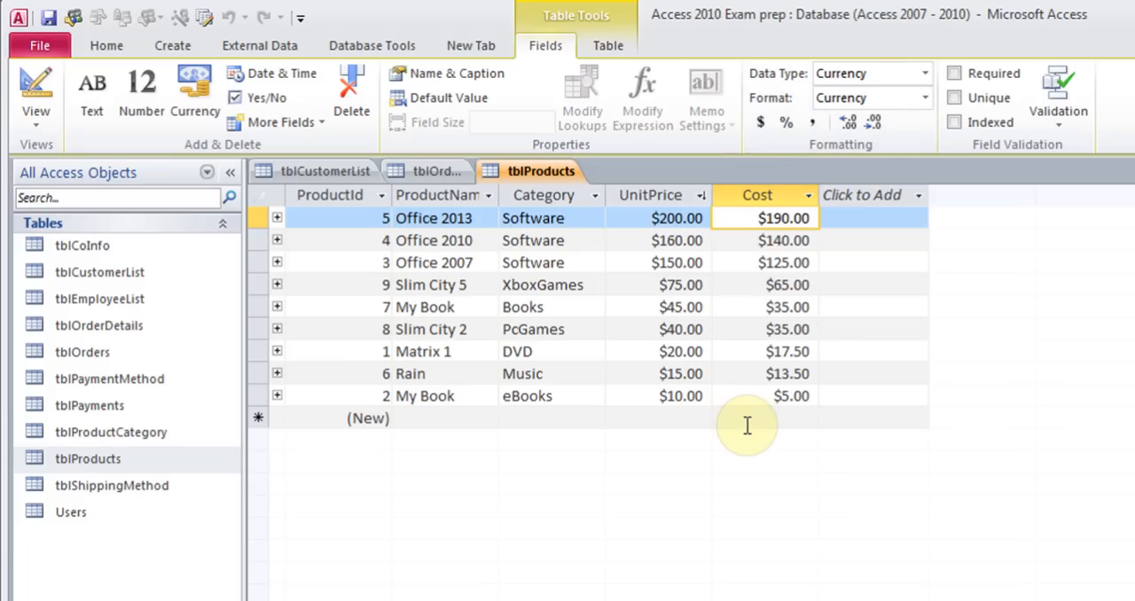
left_click(760, 128)
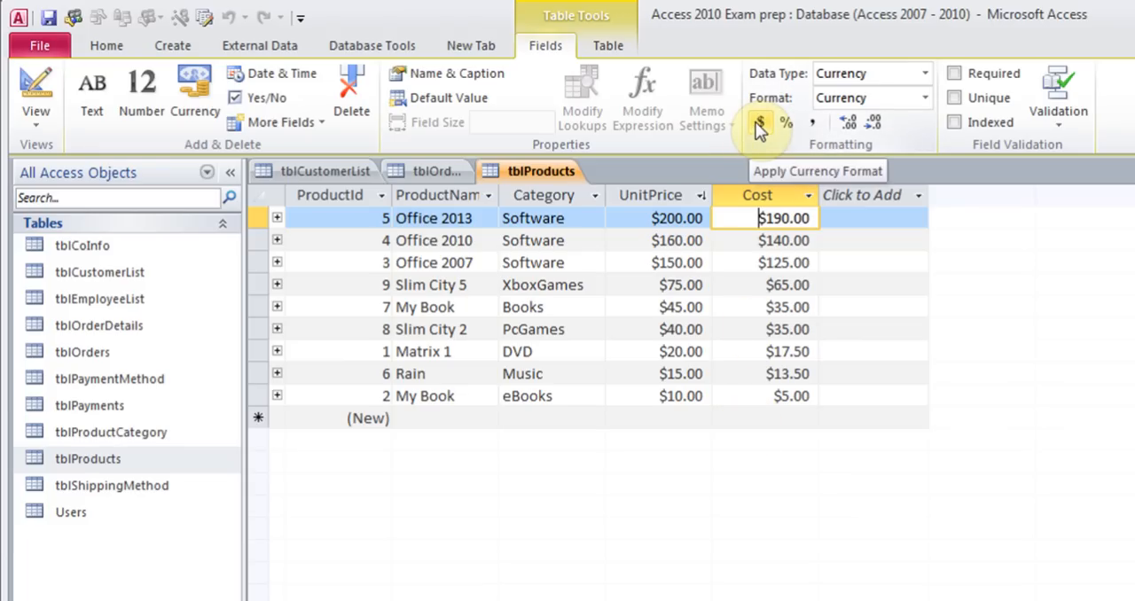
Narrow the Category column slightly and set the datasheet row height to 16
mouse_move(606, 194)
left_mouse_down()
mouse_move(637, 194)
mouse_move(602, 195)
left_mouse_up()
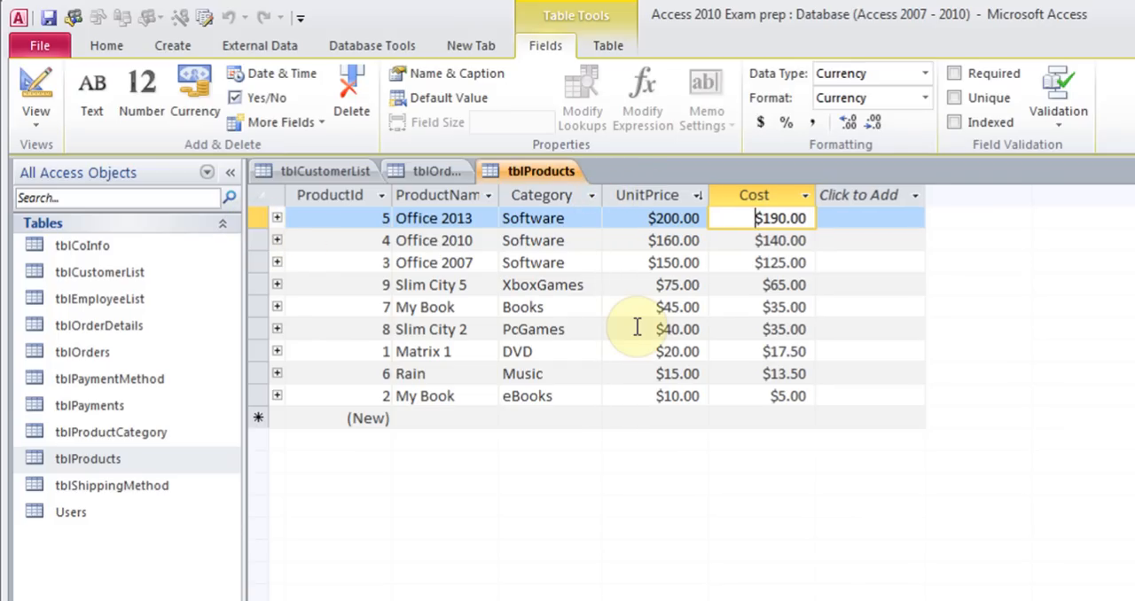
left_click(103, 45)
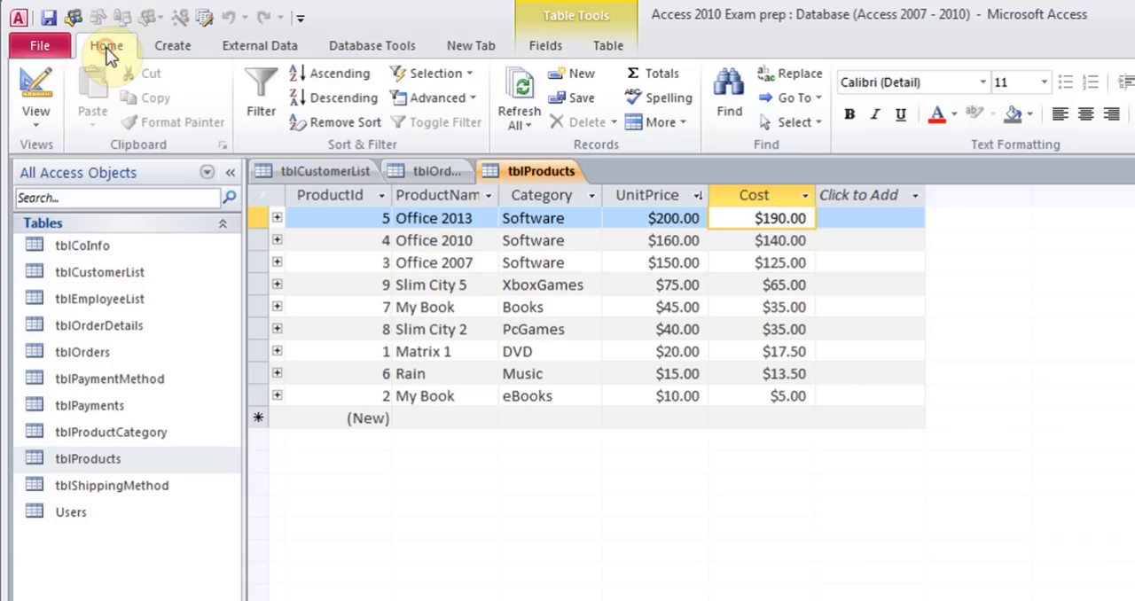
left_click(681, 128)
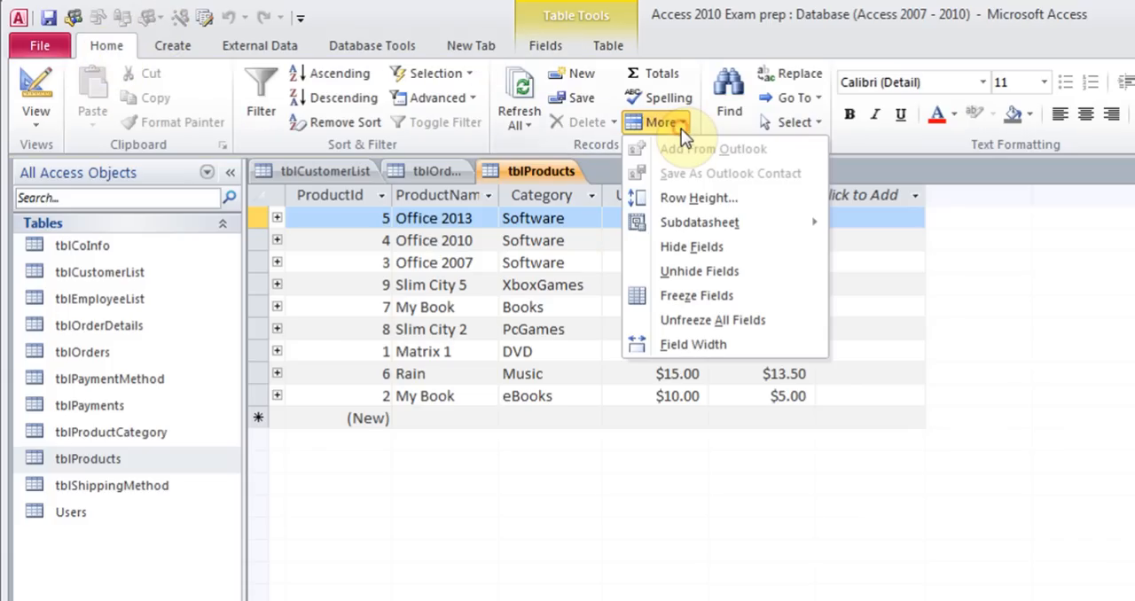
left_click(683, 192)
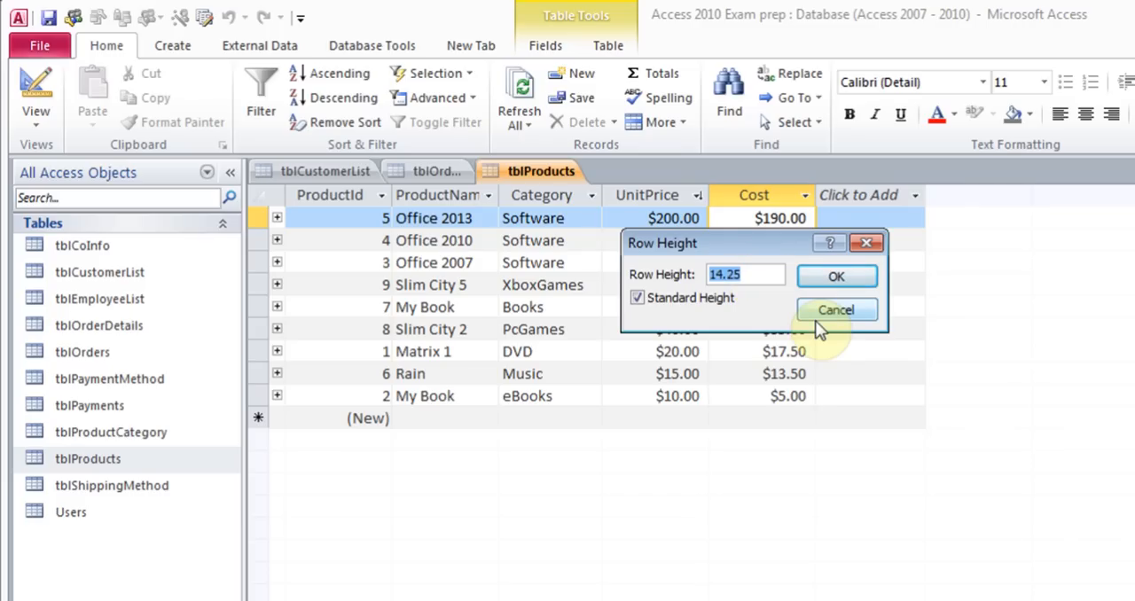
type("16")
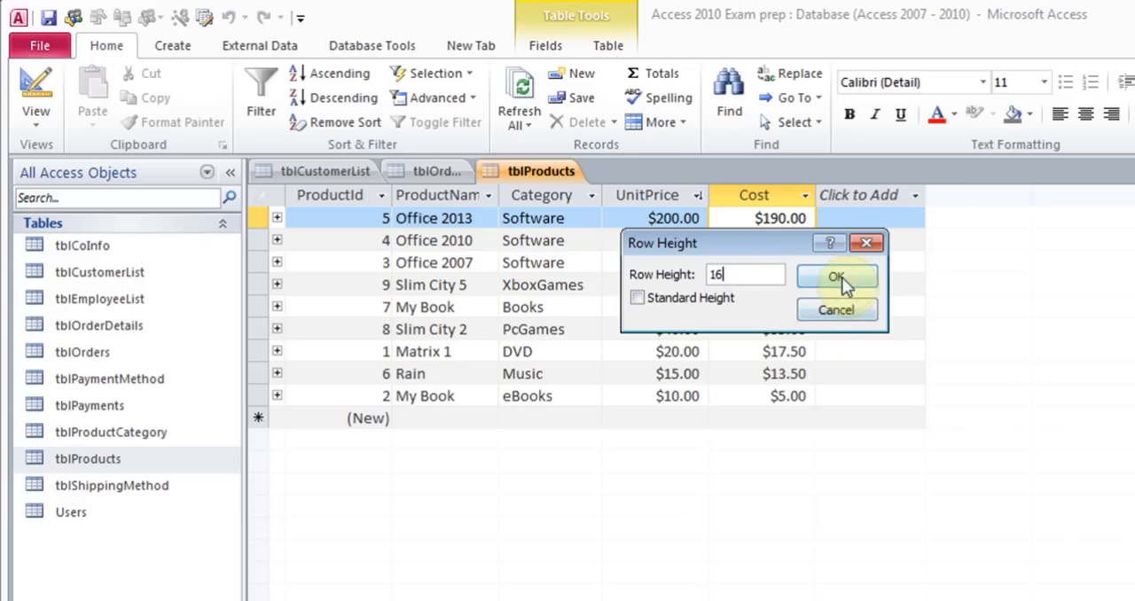
left_click(838, 278)
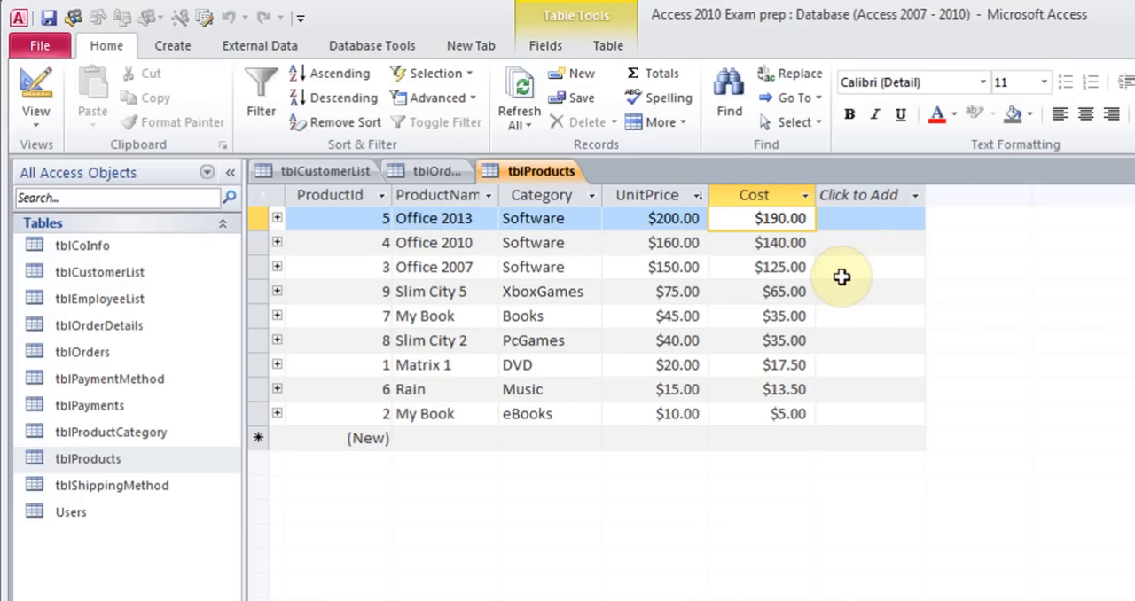
left_click(665, 120)
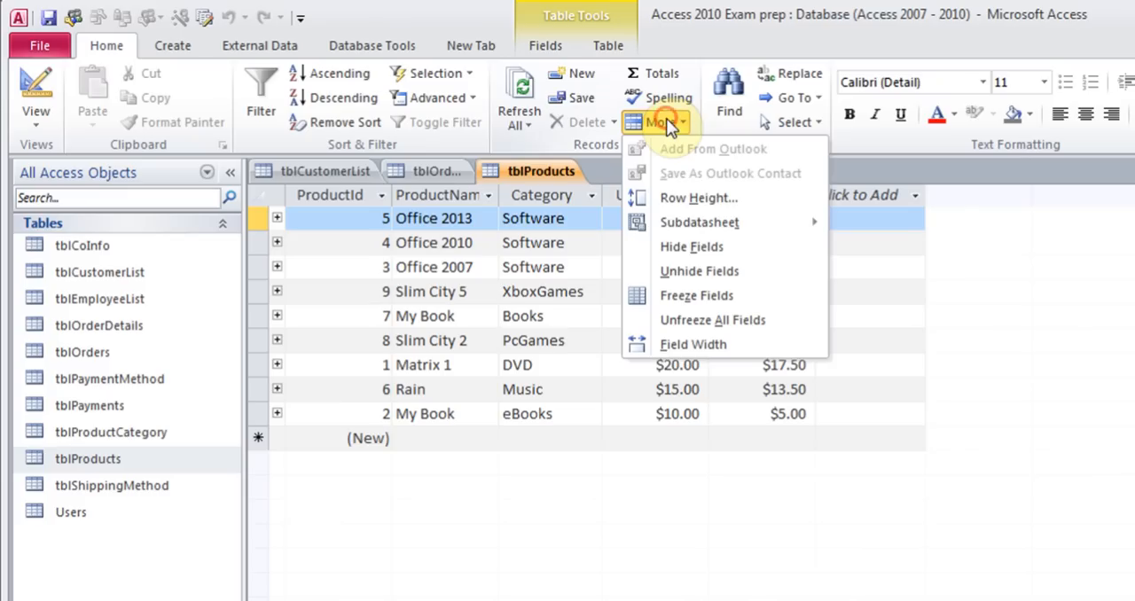
left_click(674, 344)
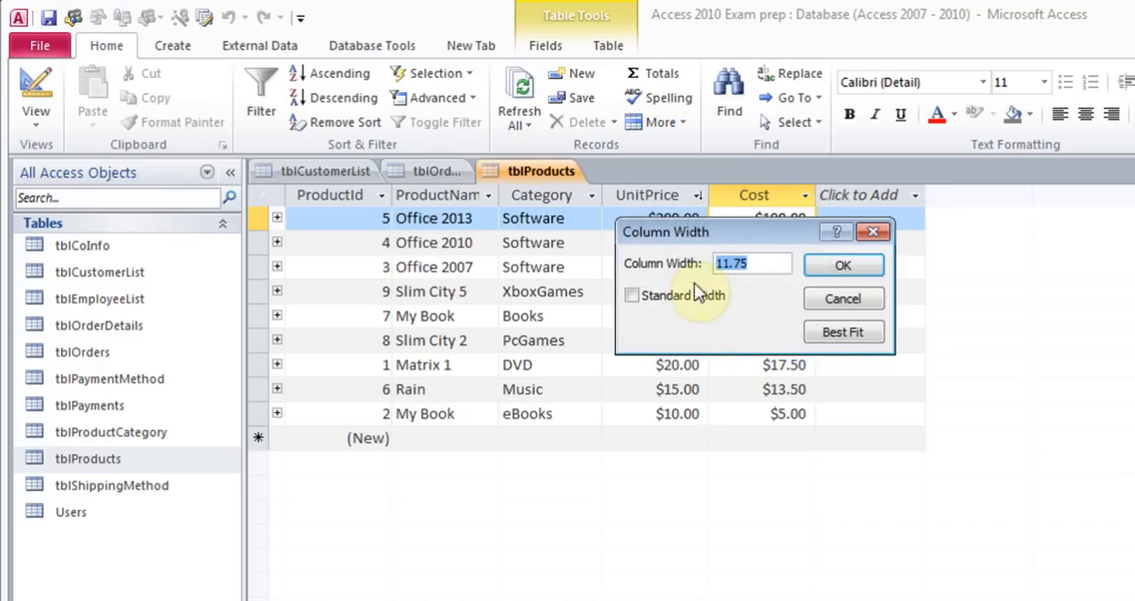
left_click(838, 298)
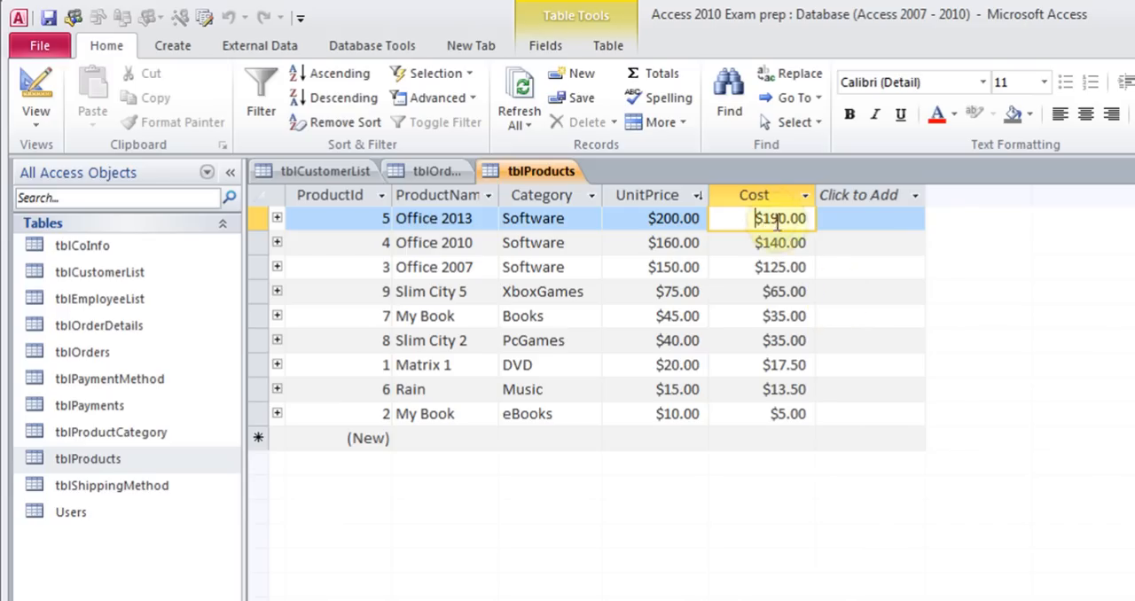
Move the Cost column so it sits between Category and UnitPrice
left_click(755, 195)
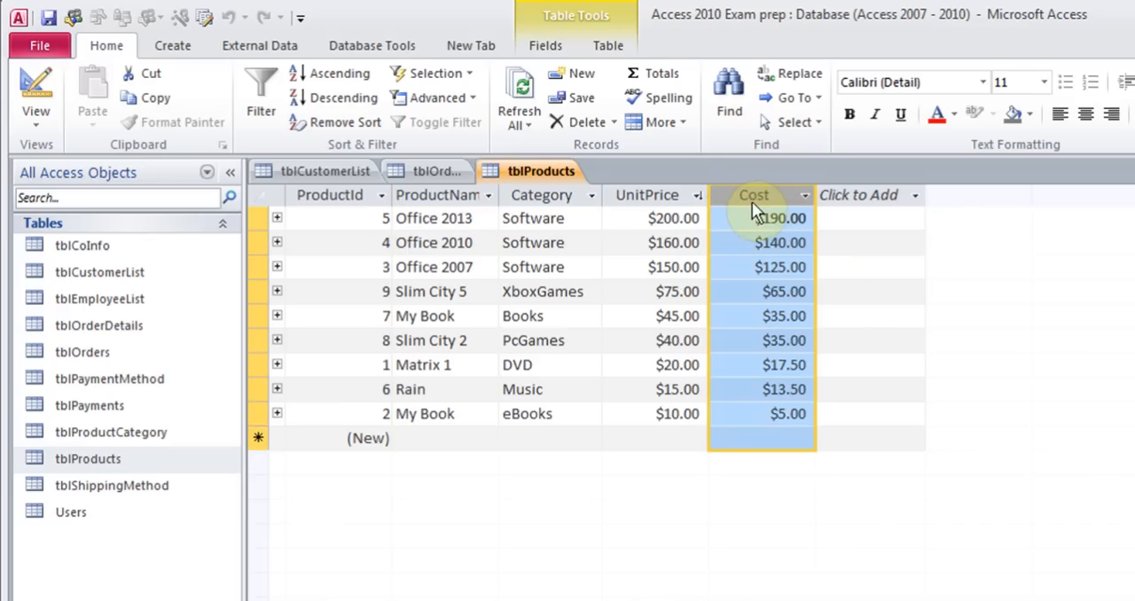
left_click_drag(765, 195, 605, 194)
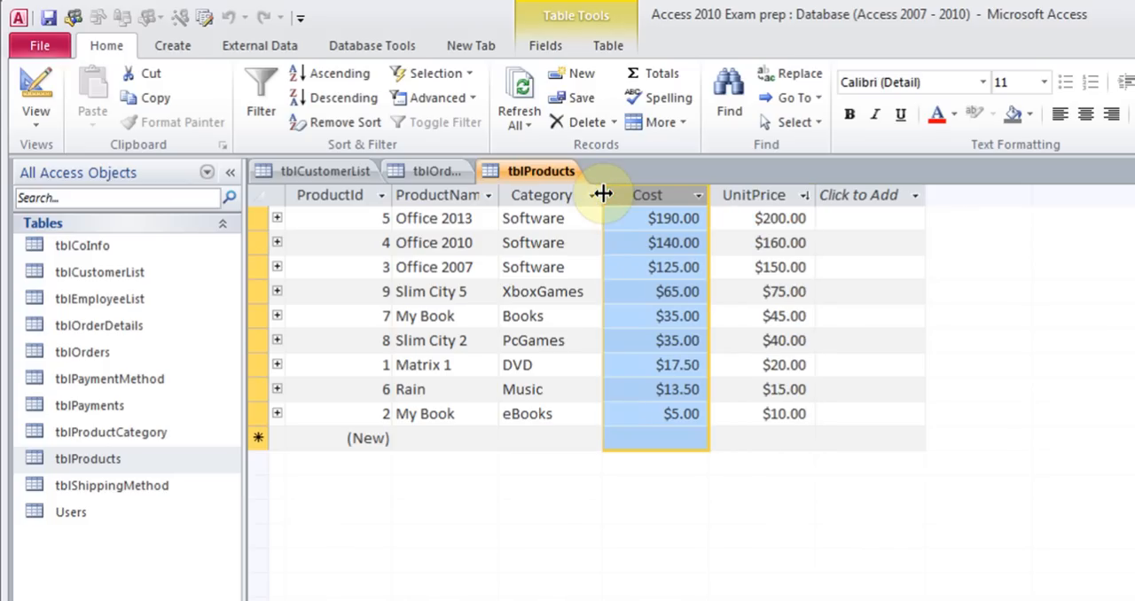
left_click(629, 222)
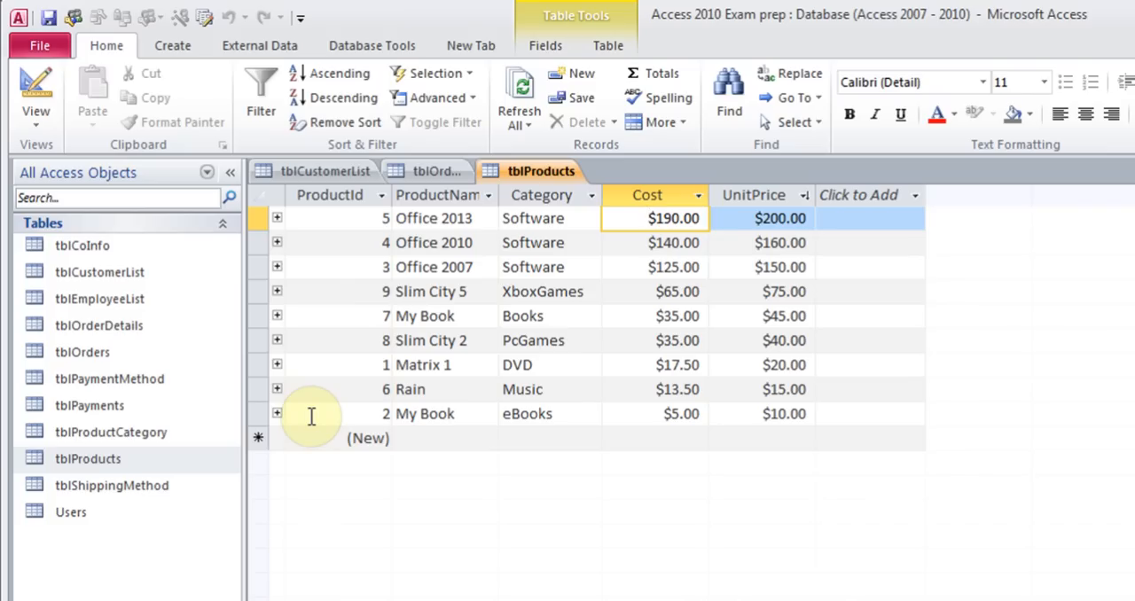
Freeze the Cost field
right_click(648, 198)
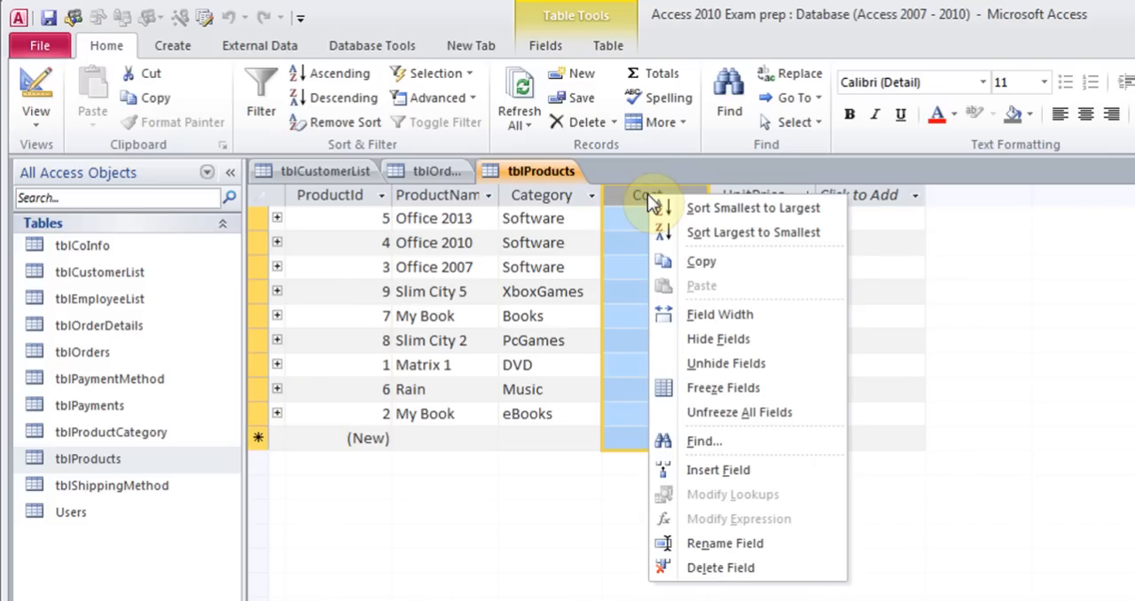
left_click(744, 392)
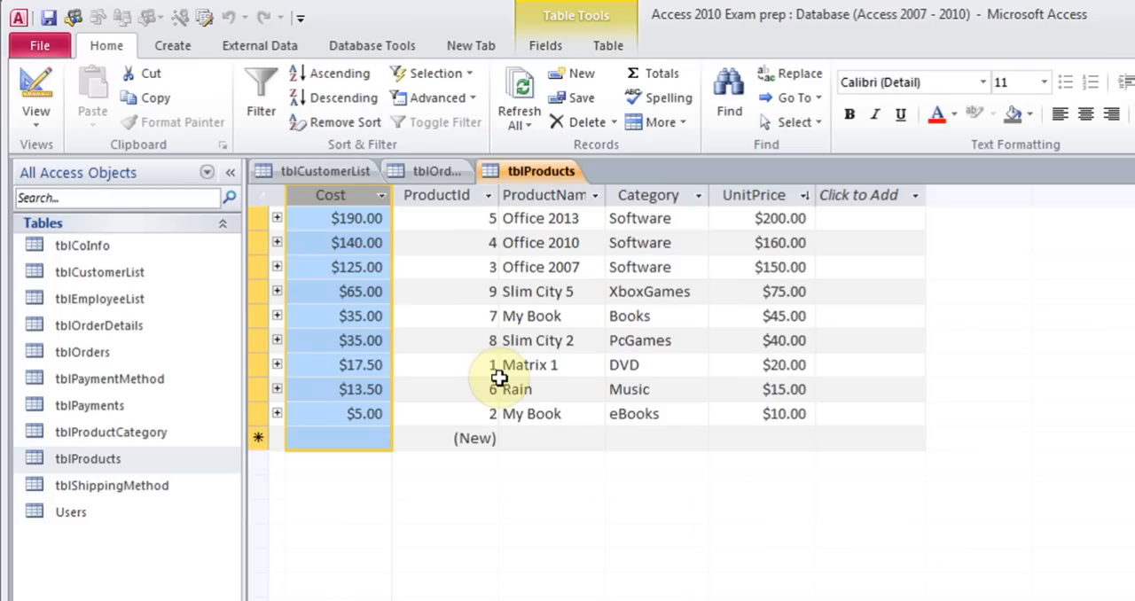
Unfreeze all fields and move the Cost column back after Category
right_click(326, 197)
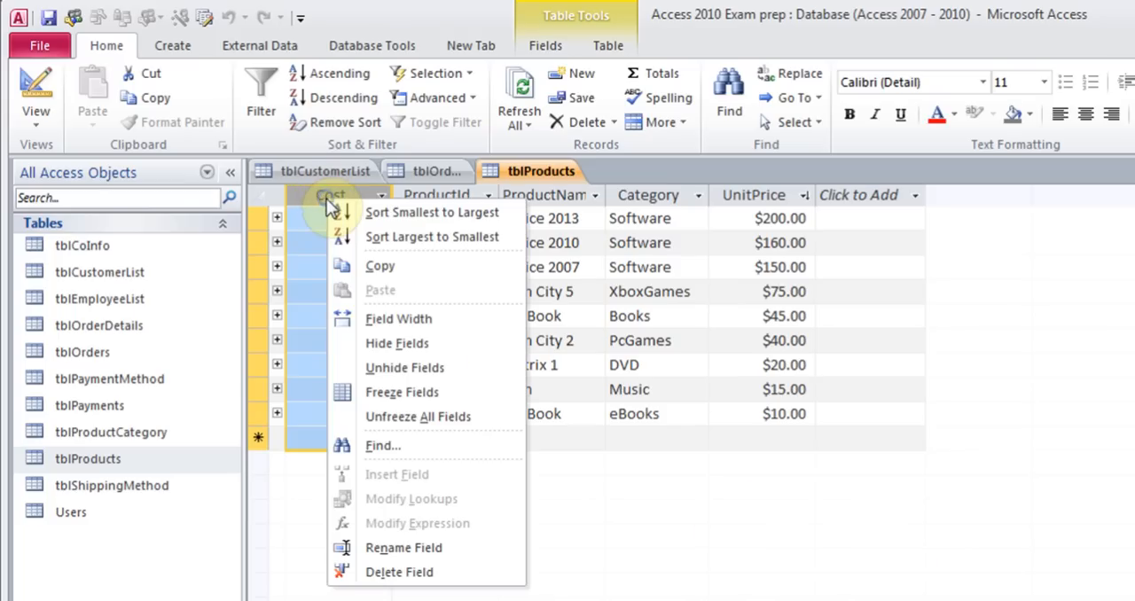
left_click(411, 417)
left_click_drag(324, 199, 717, 228)
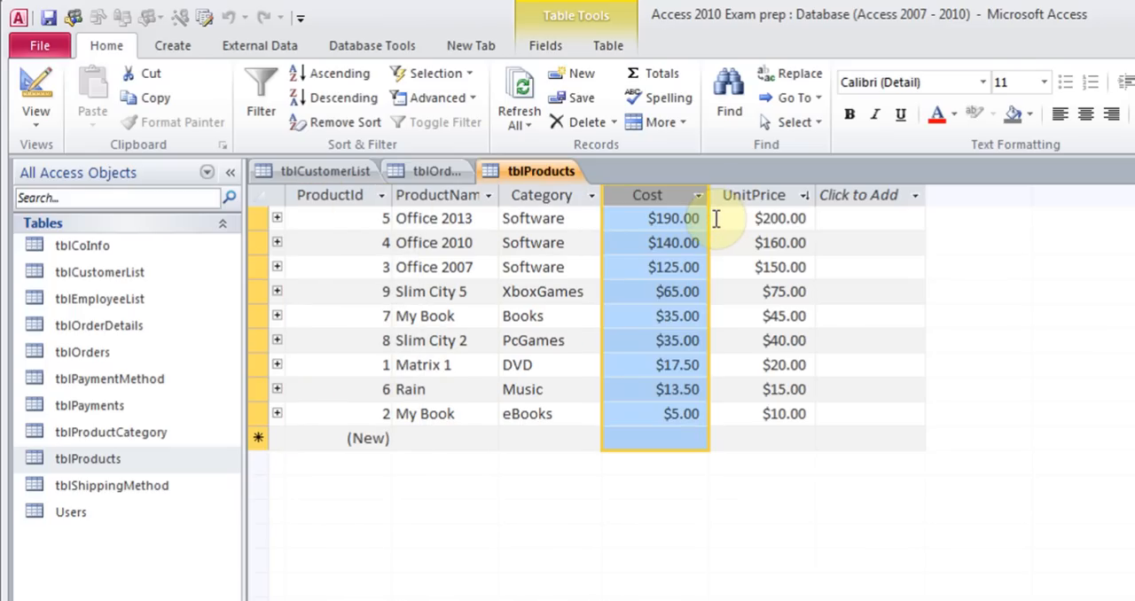
Hide the Cost and UnitPrice fields
left_click(681, 126)
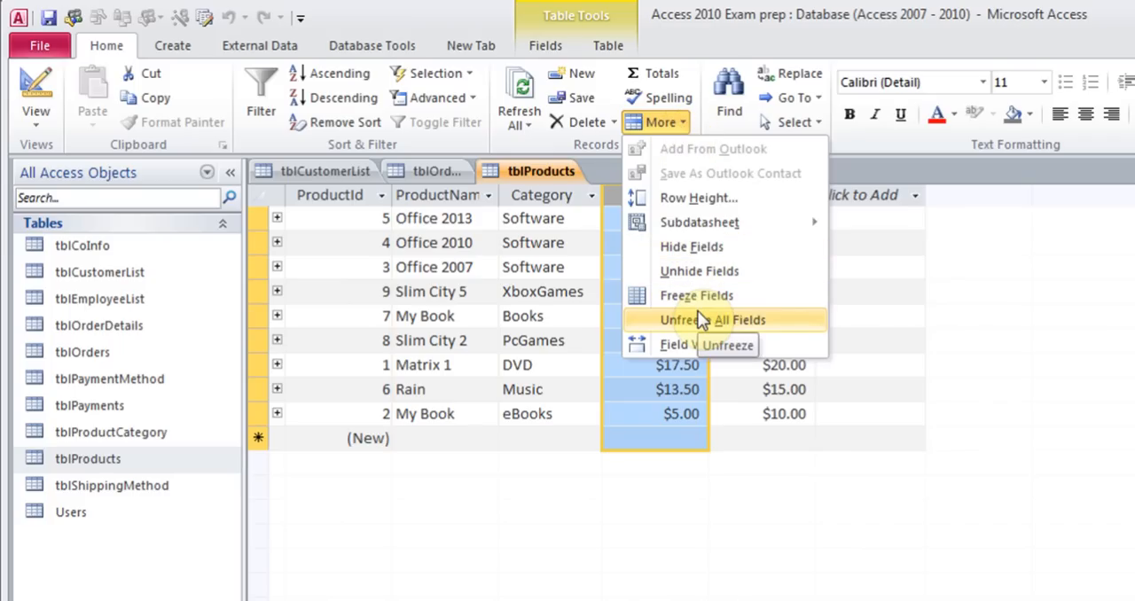
left_click(700, 247)
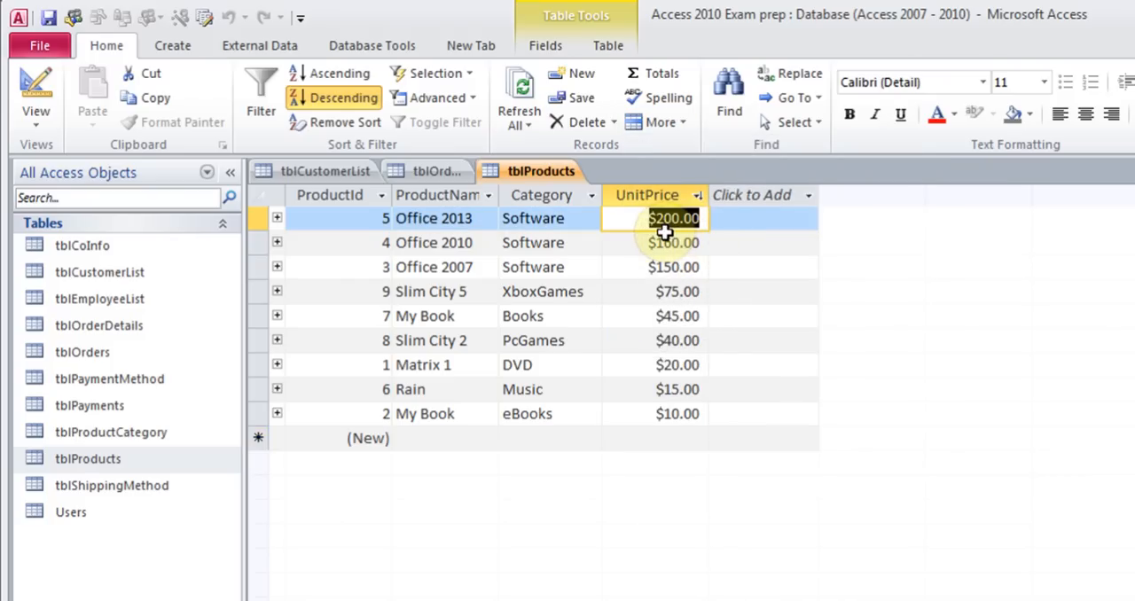
right_click(634, 196)
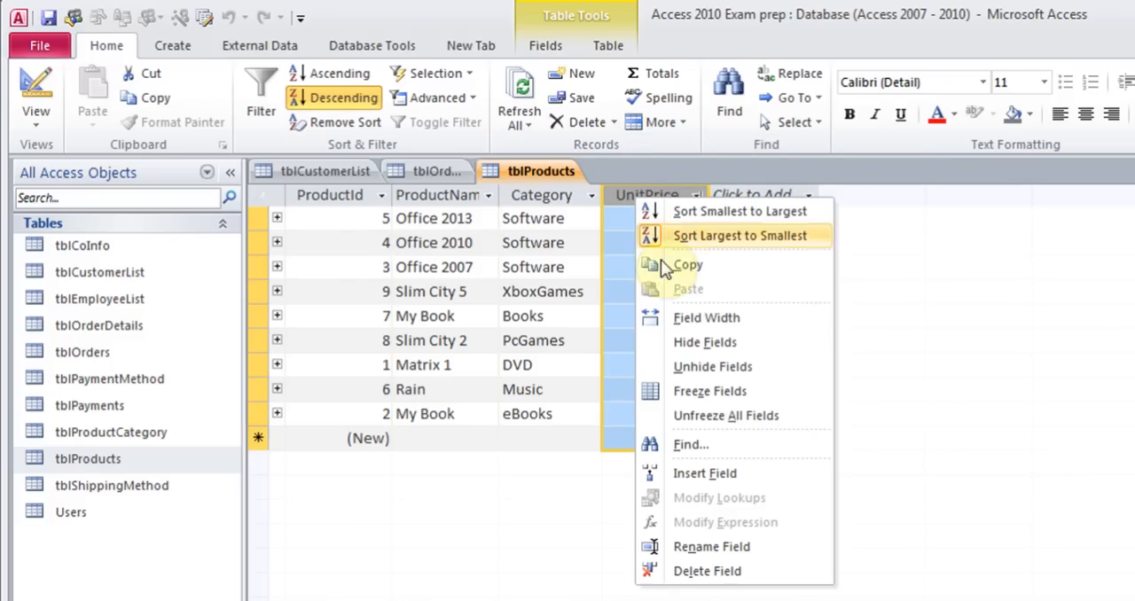
left_click(691, 351)
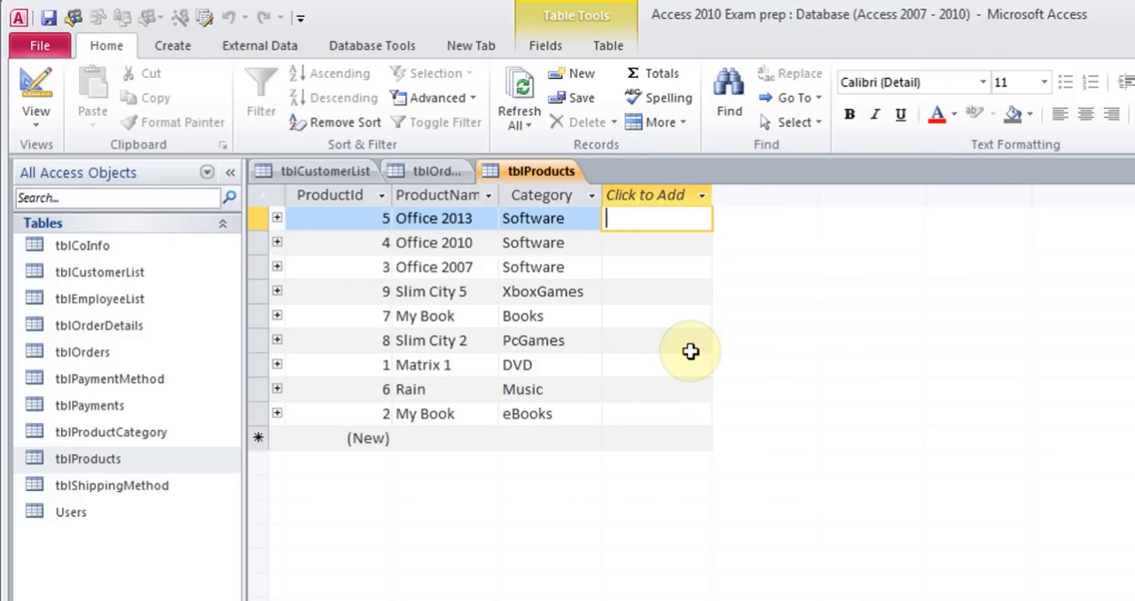
Unhide the Cost and UnitPrice fields
left_click(675, 122)
left_click(694, 274)
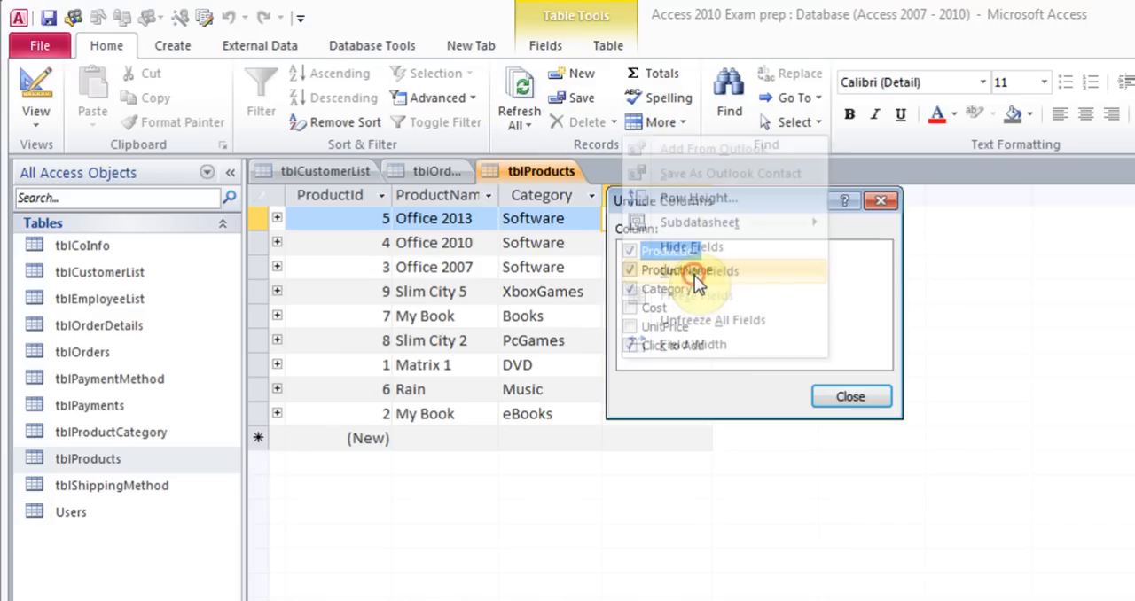
left_click(629, 308)
left_click(629, 327)
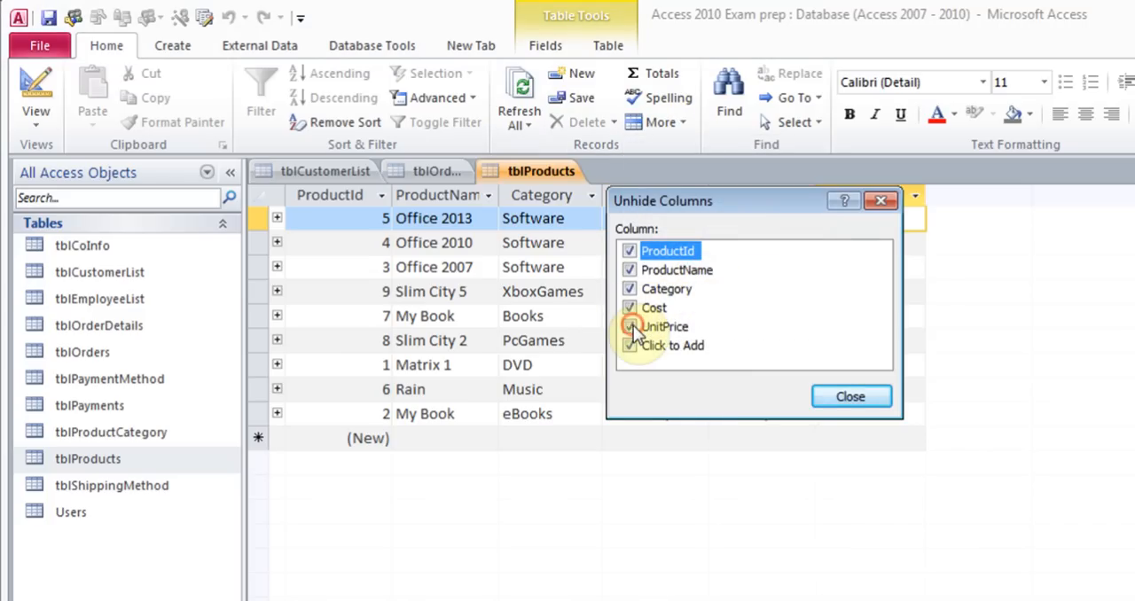
left_click(837, 403)
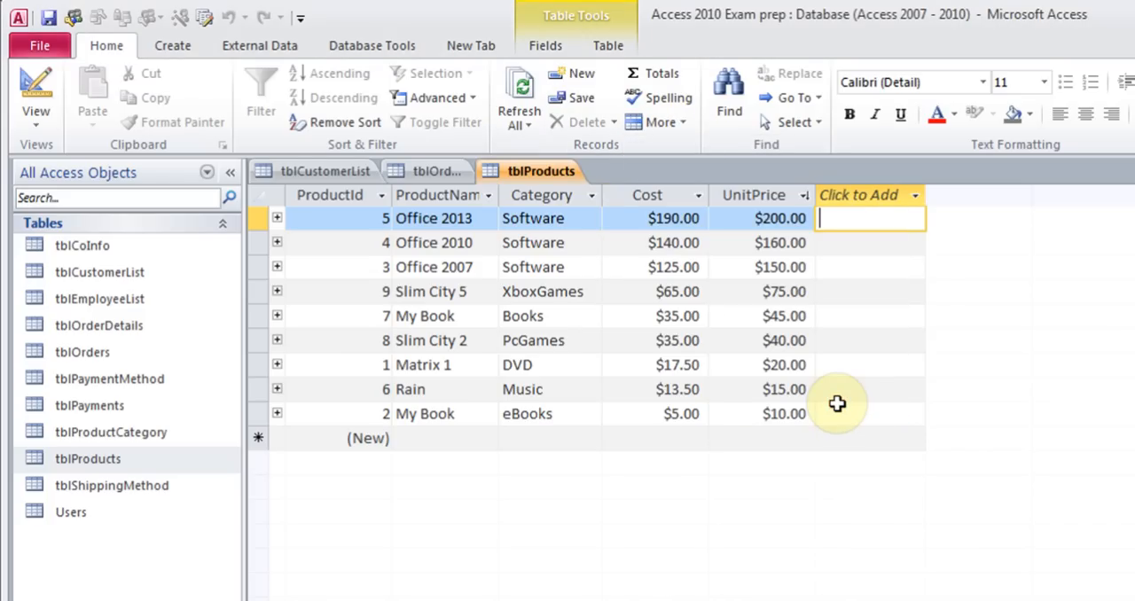
Display the Totals row and set the UnitPrice column's total to Sum
right_click(739, 203)
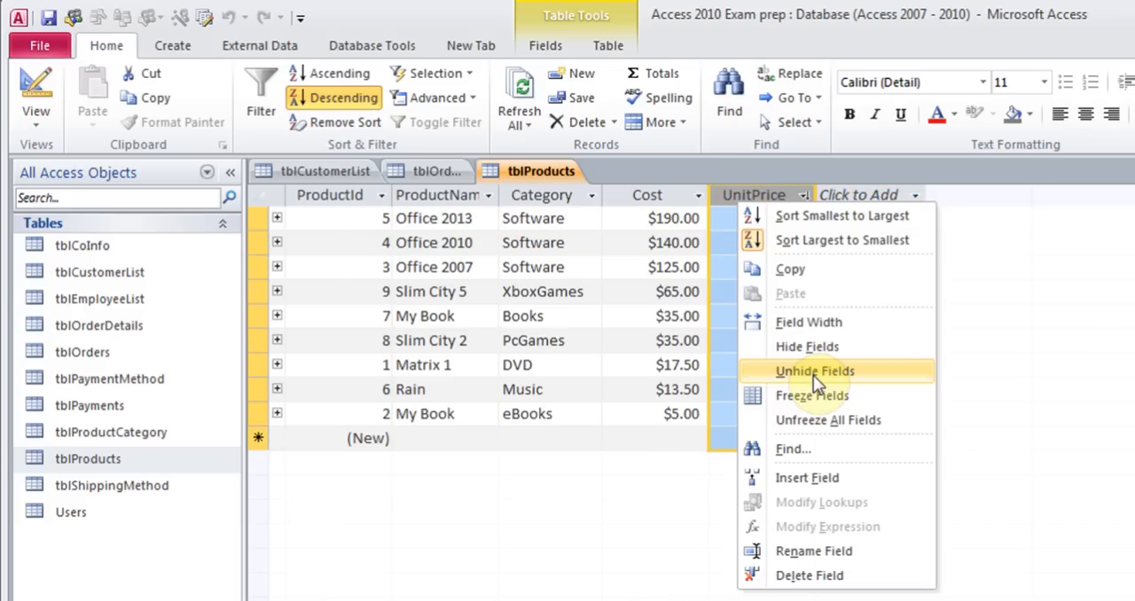
left_click(631, 281)
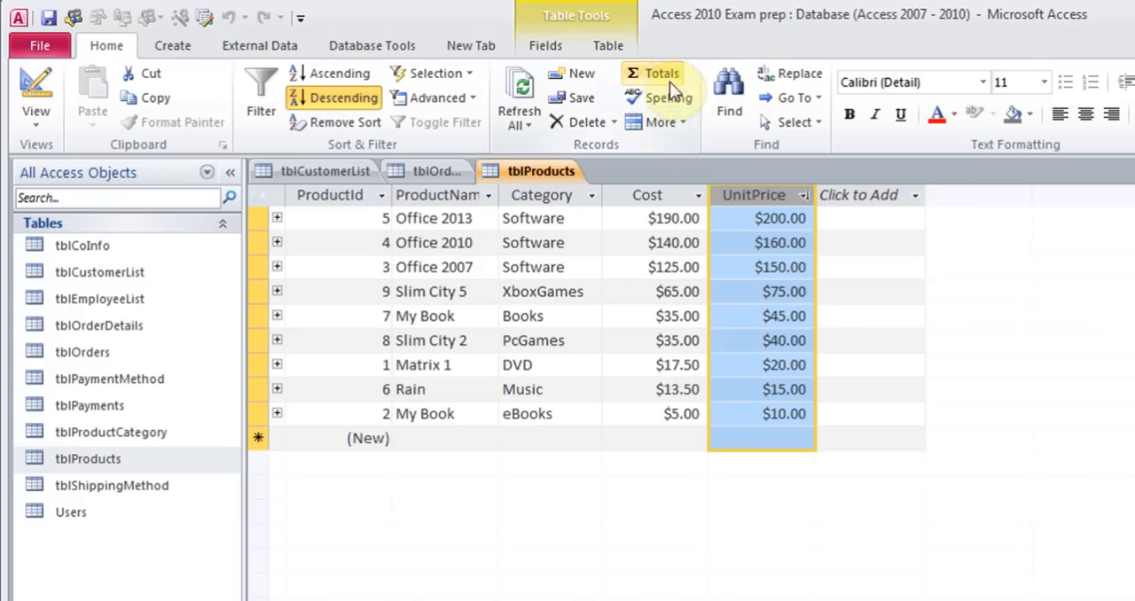
left_click(742, 216)
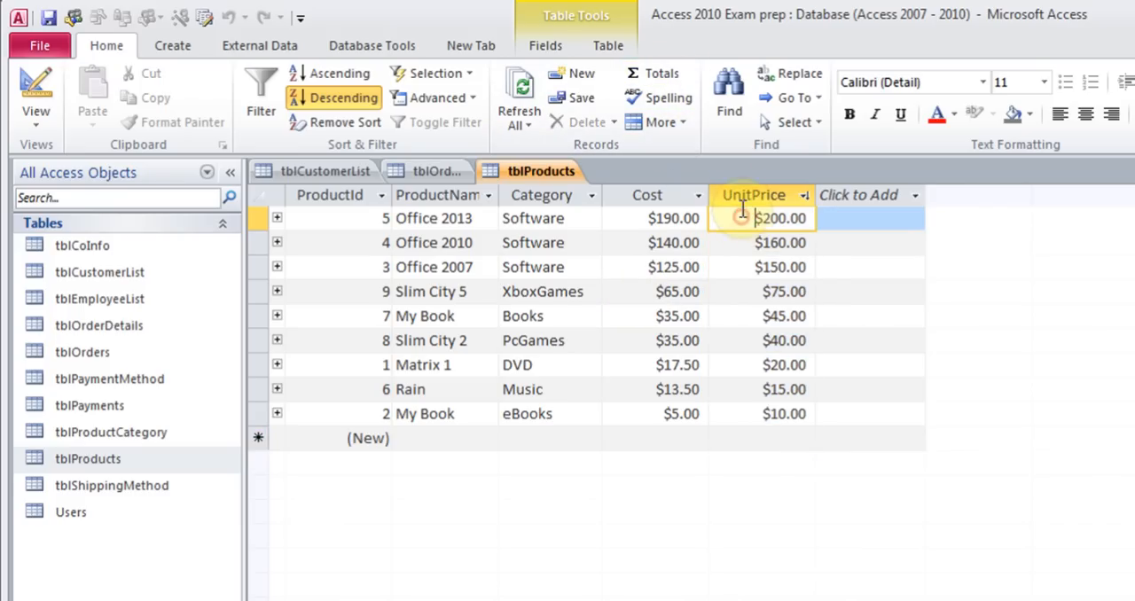
left_click(659, 76)
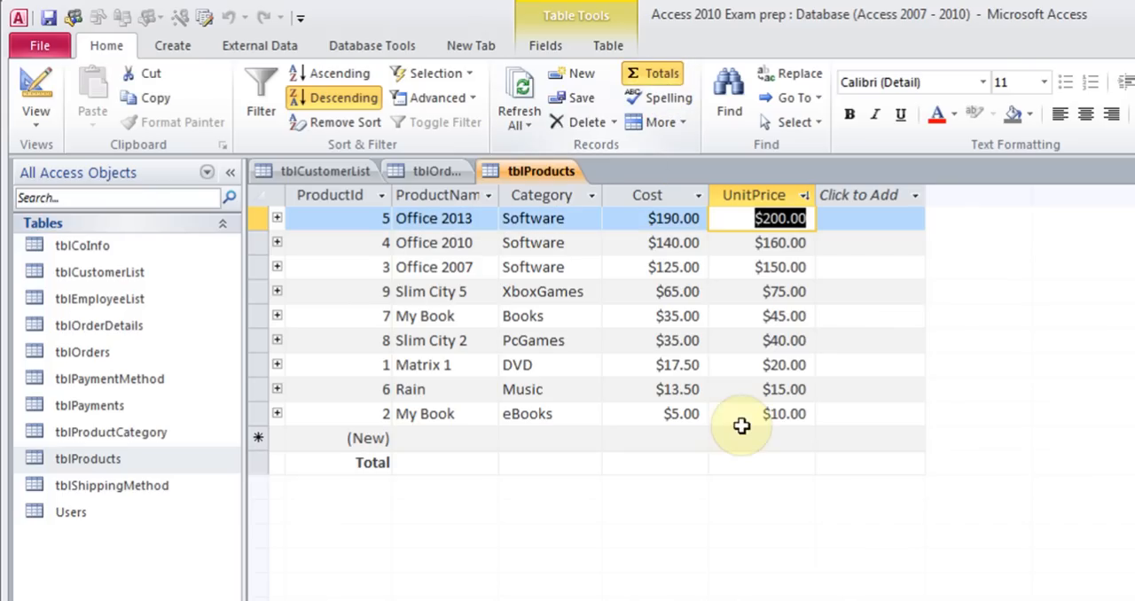
left_click(754, 463)
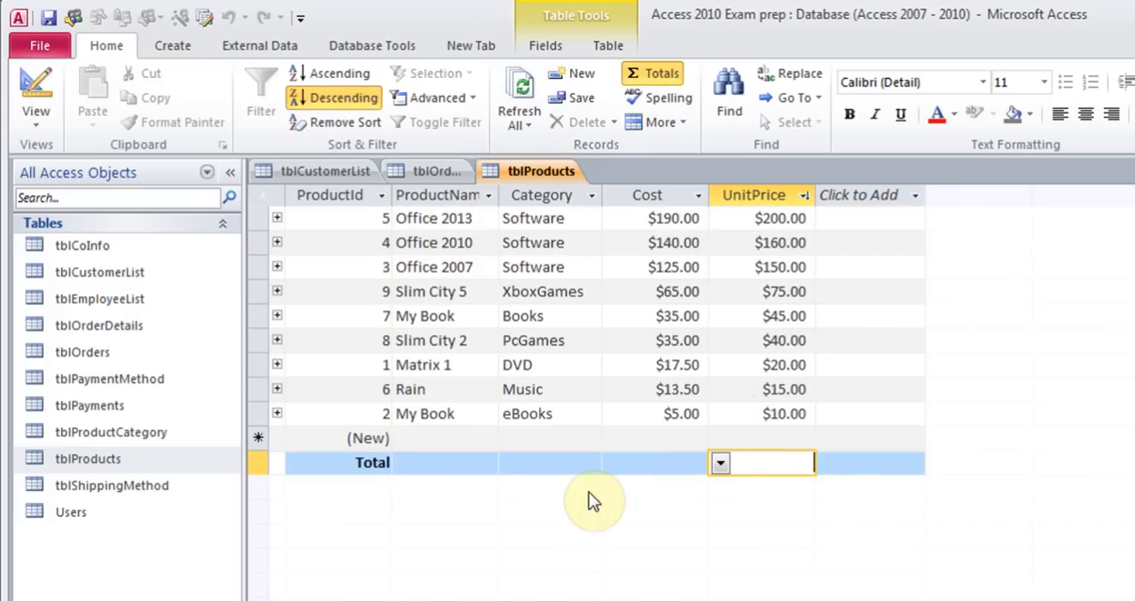
left_click(720, 465)
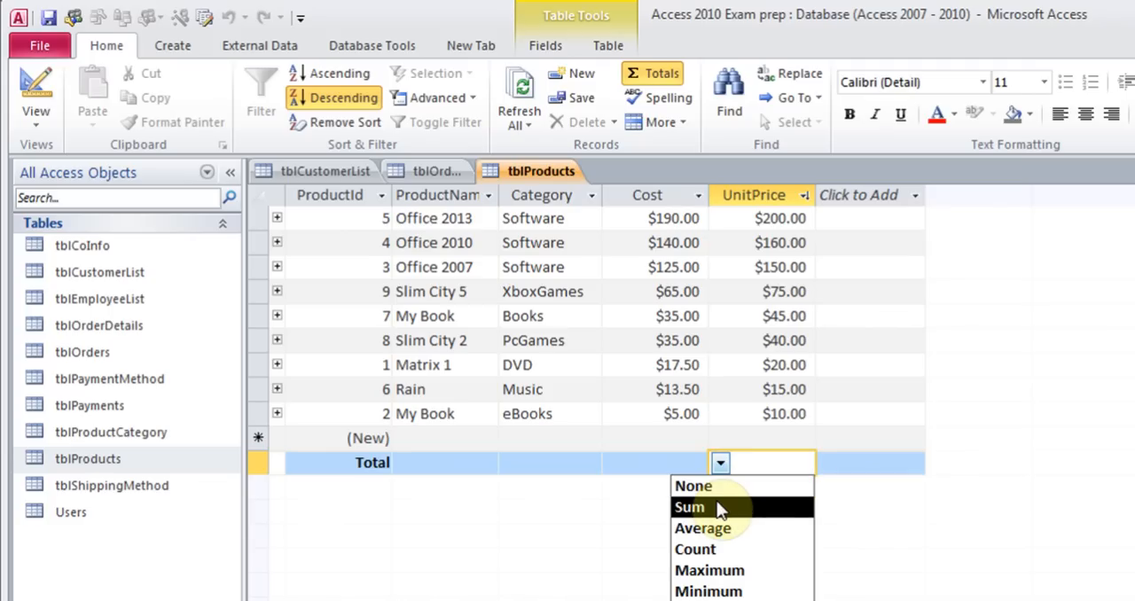
left_click(718, 507)
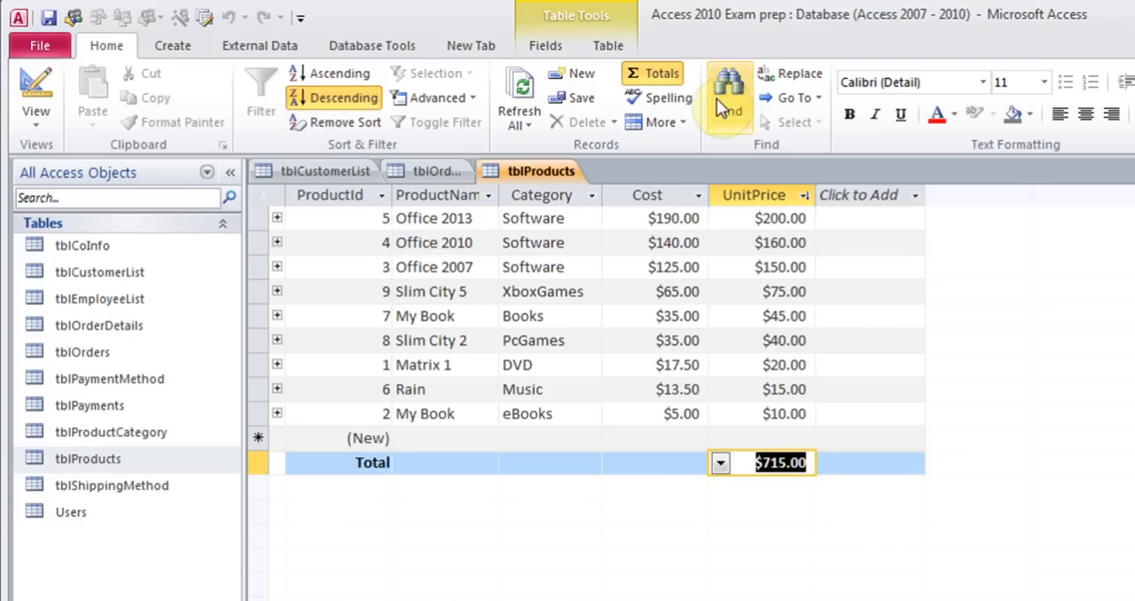
Turn the Totals row off again
left_click(657, 75)
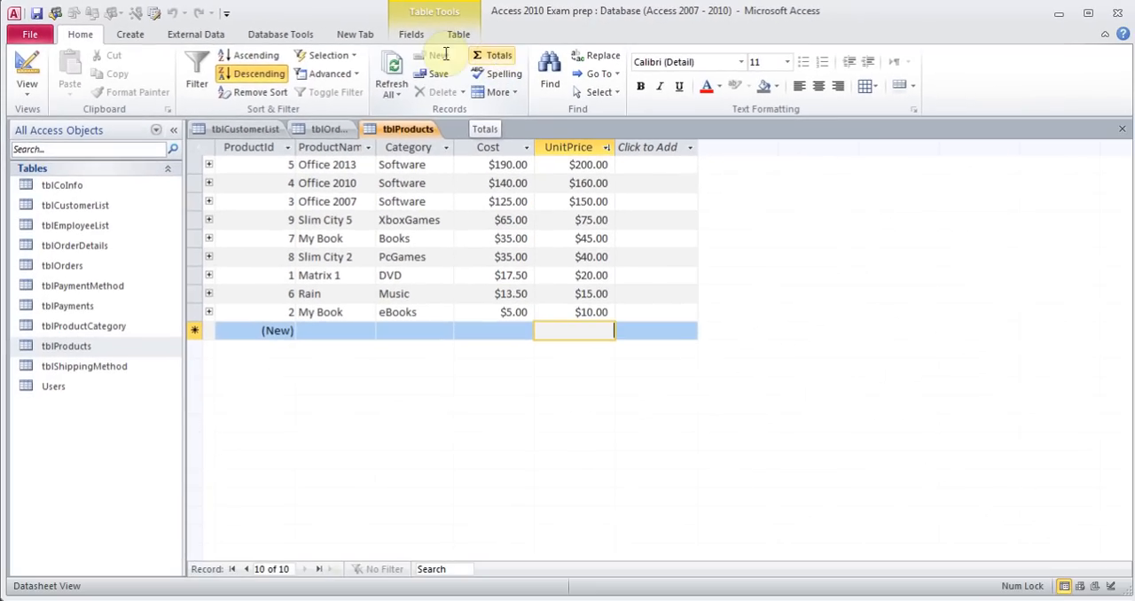
left_click(195, 34)
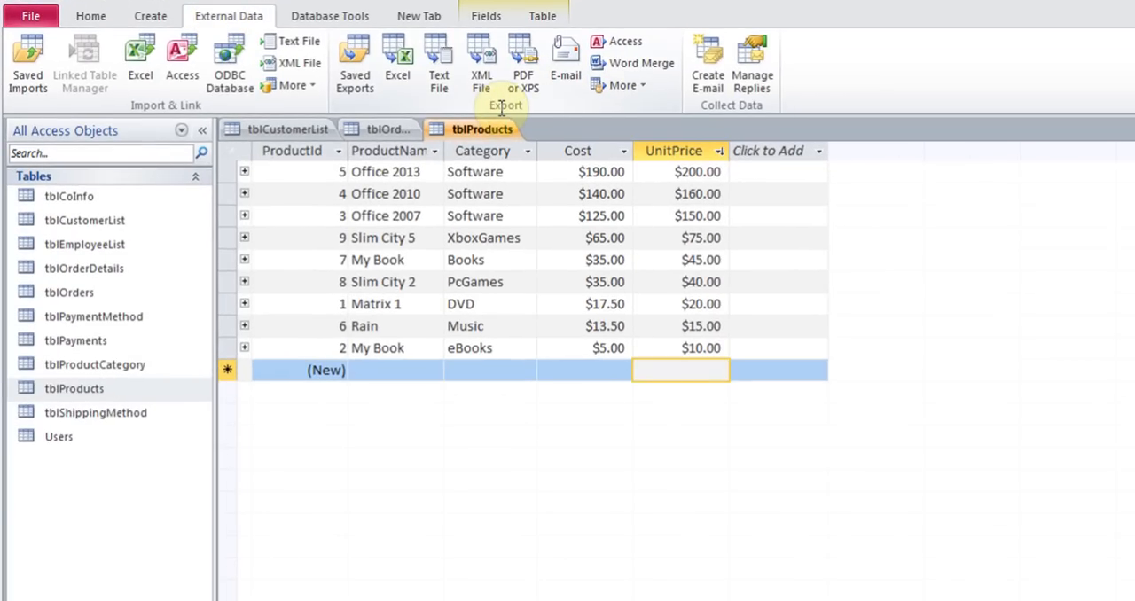
left_click(399, 63)
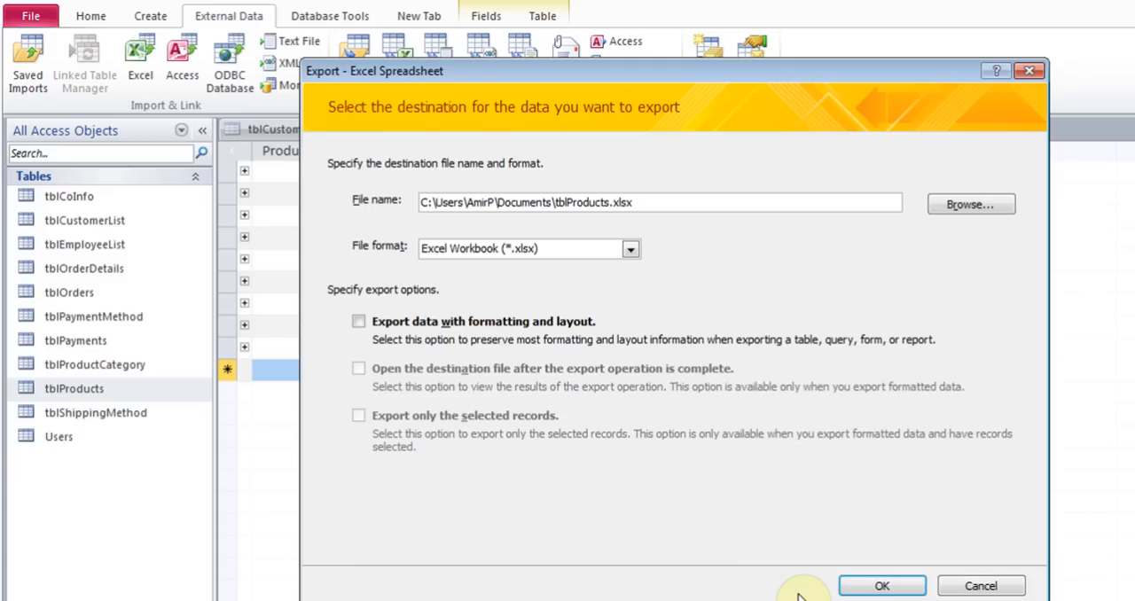
left_click(970, 584)
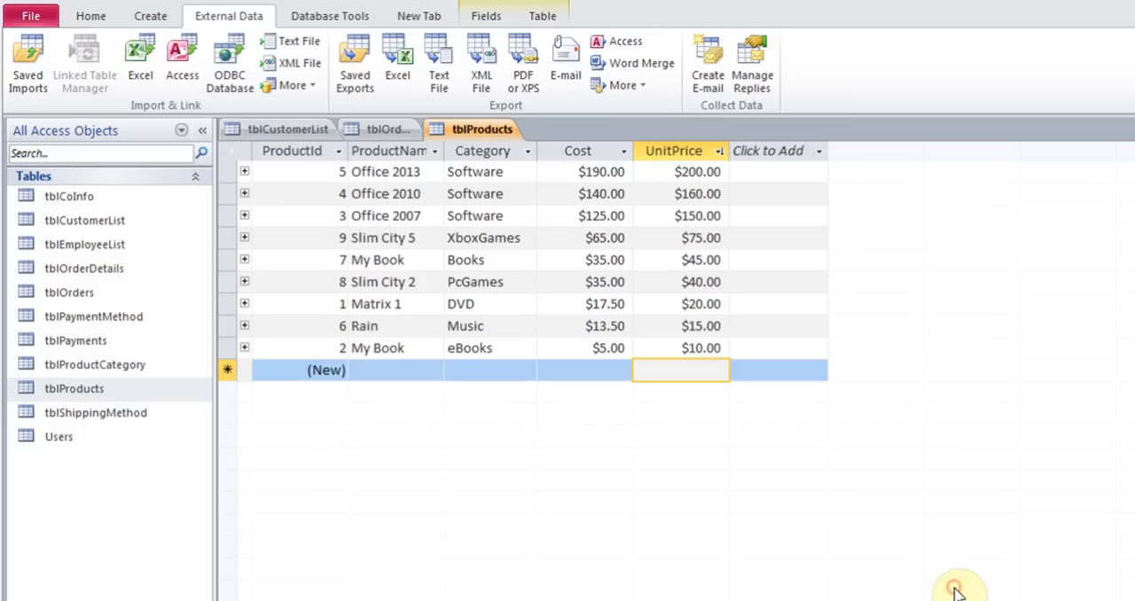
left_click(627, 85)
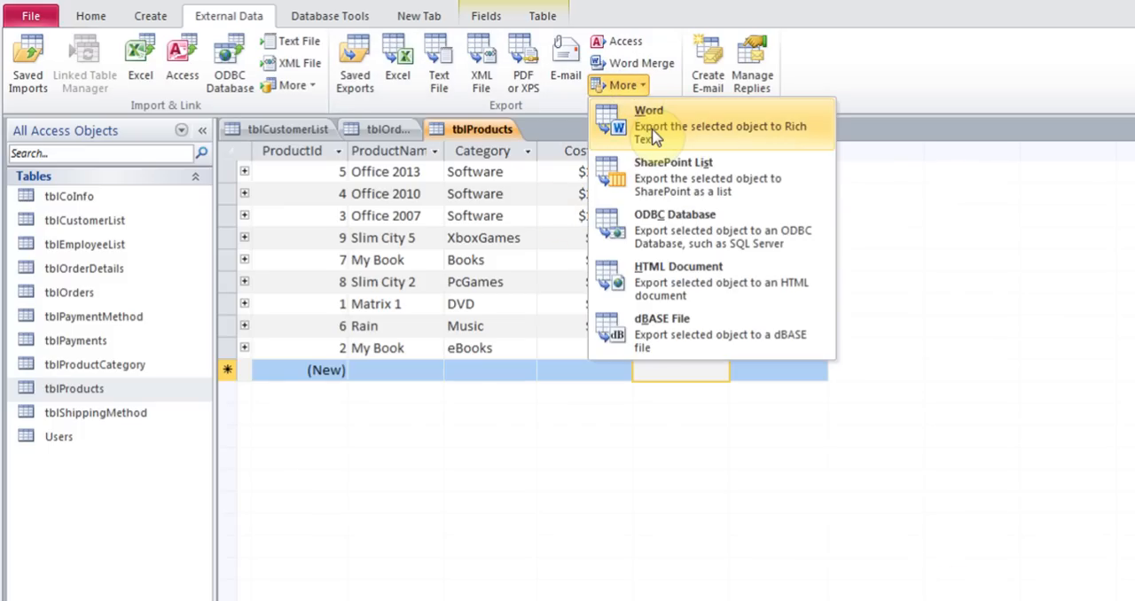
left_click(545, 113)
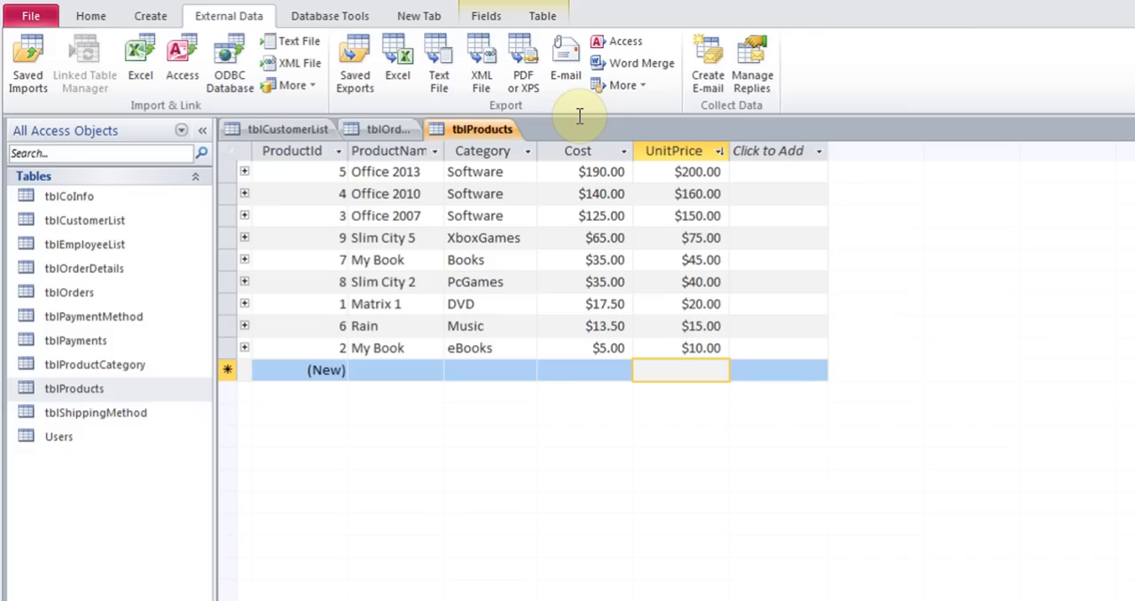
Open the Relationships window and view the Show Table dialog without adding any table
left_click(344, 17)
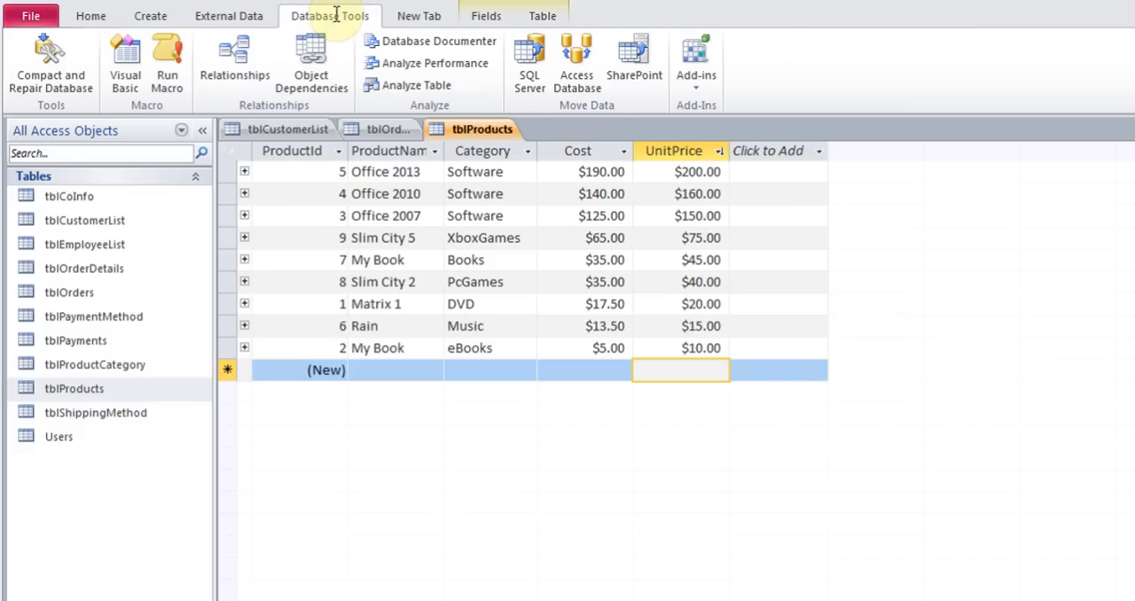
left_click(235, 62)
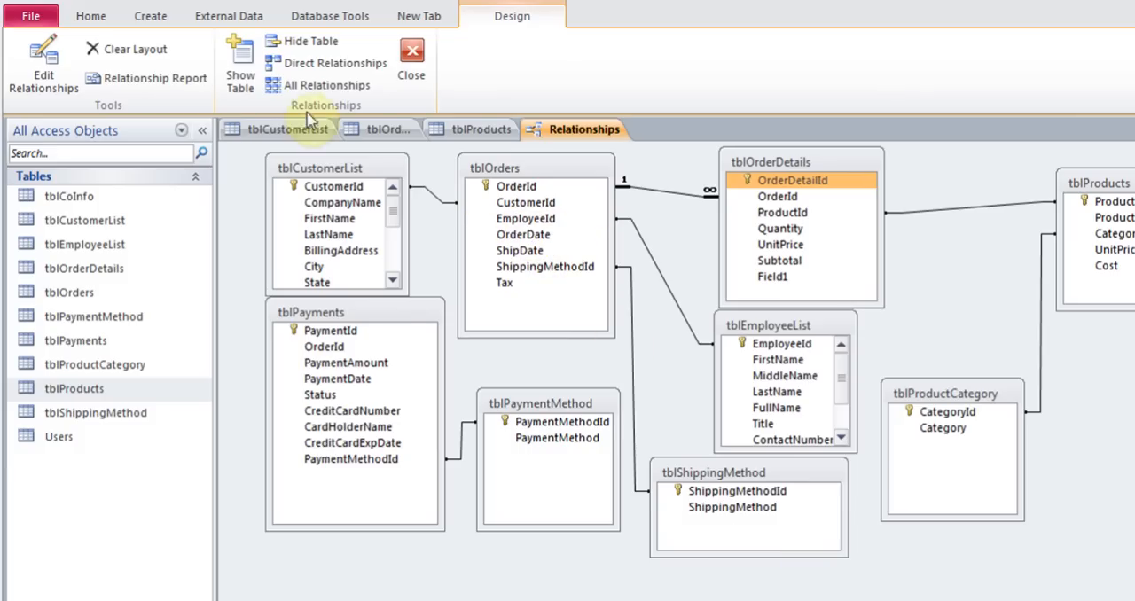
left_click(239, 78)
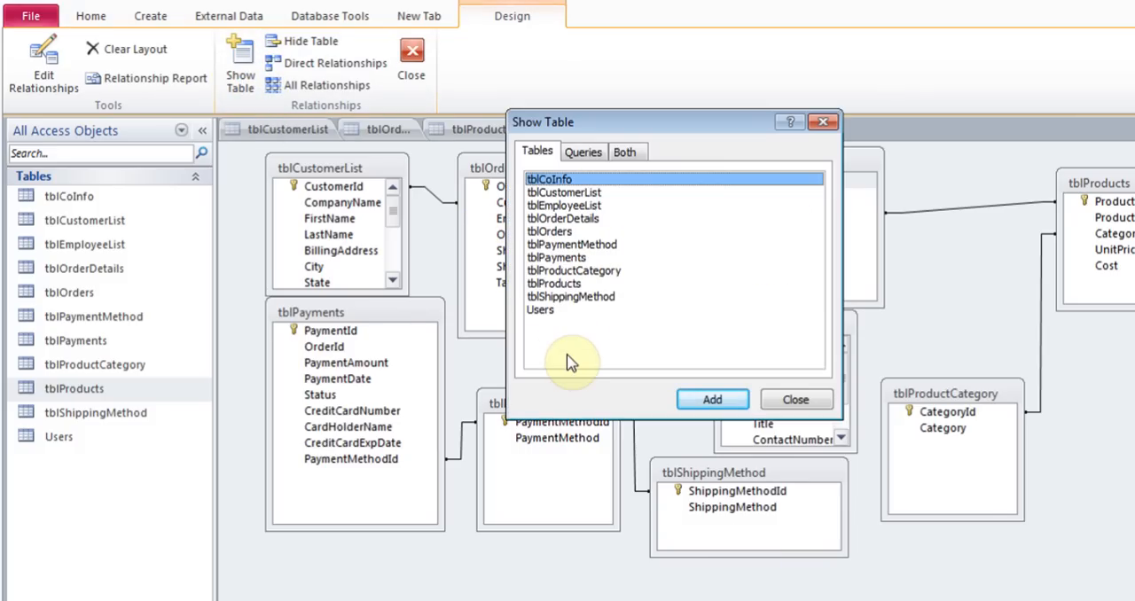
left_click(779, 400)
Inspect the relationship between tblOrders and tblOrderDetails in the Edit Relationships dialog without changing it
left_click(525, 191)
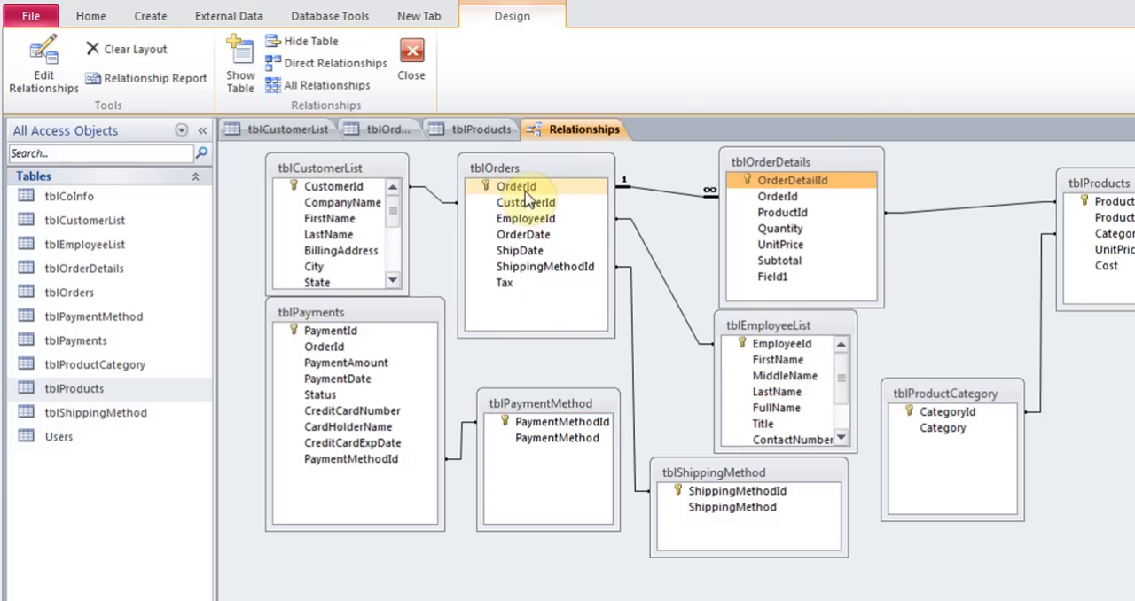
left_click(527, 195)
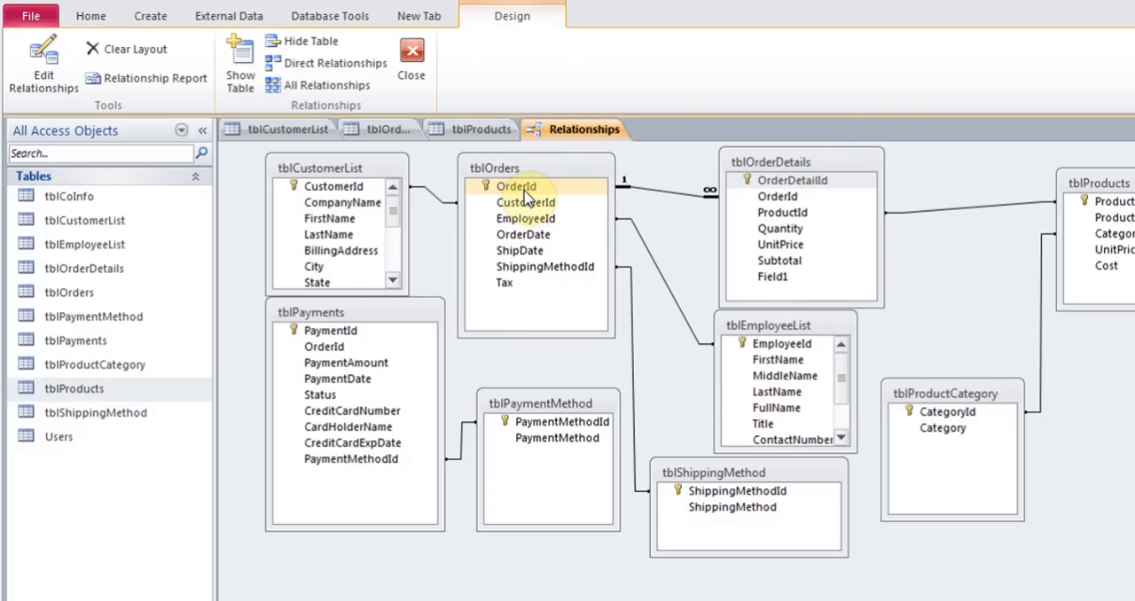
left_click_drag(525, 191, 621, 203)
right_click(664, 190)
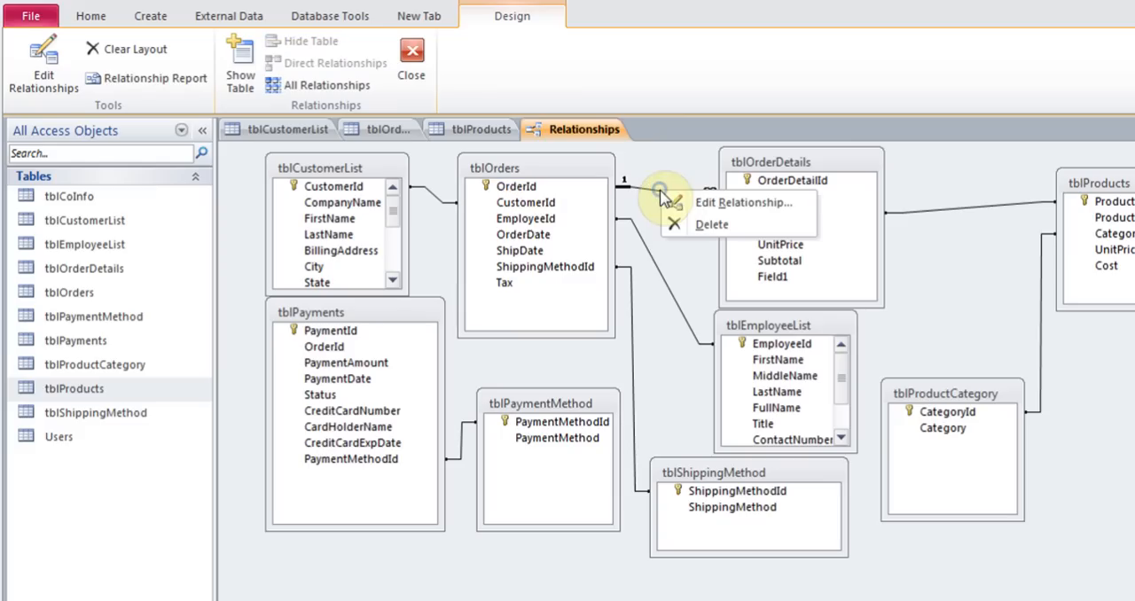
left_click(688, 205)
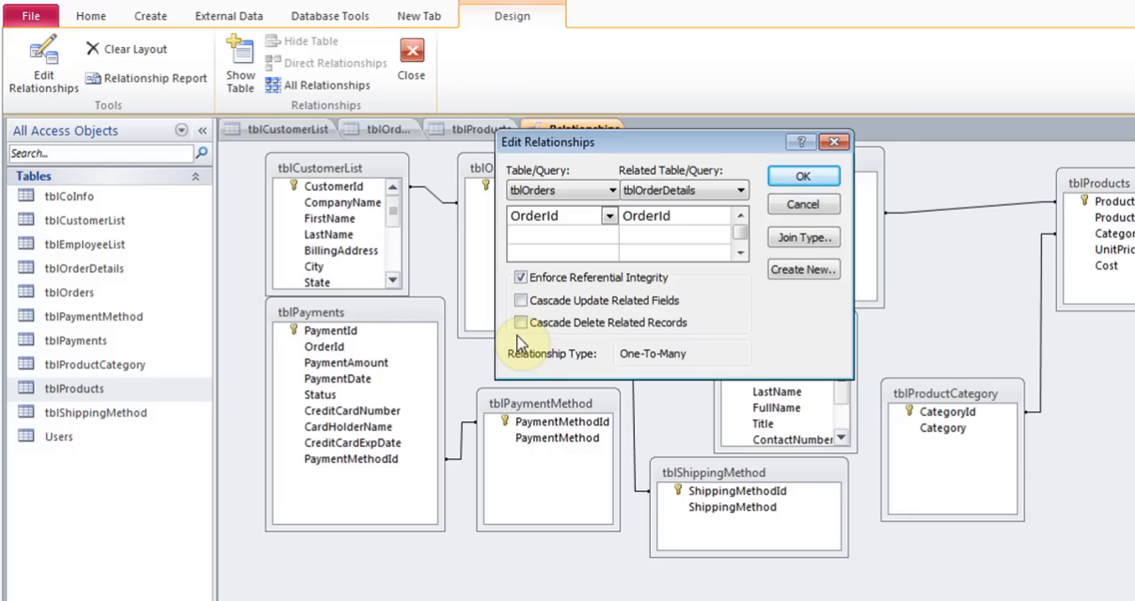
left_click(803, 208)
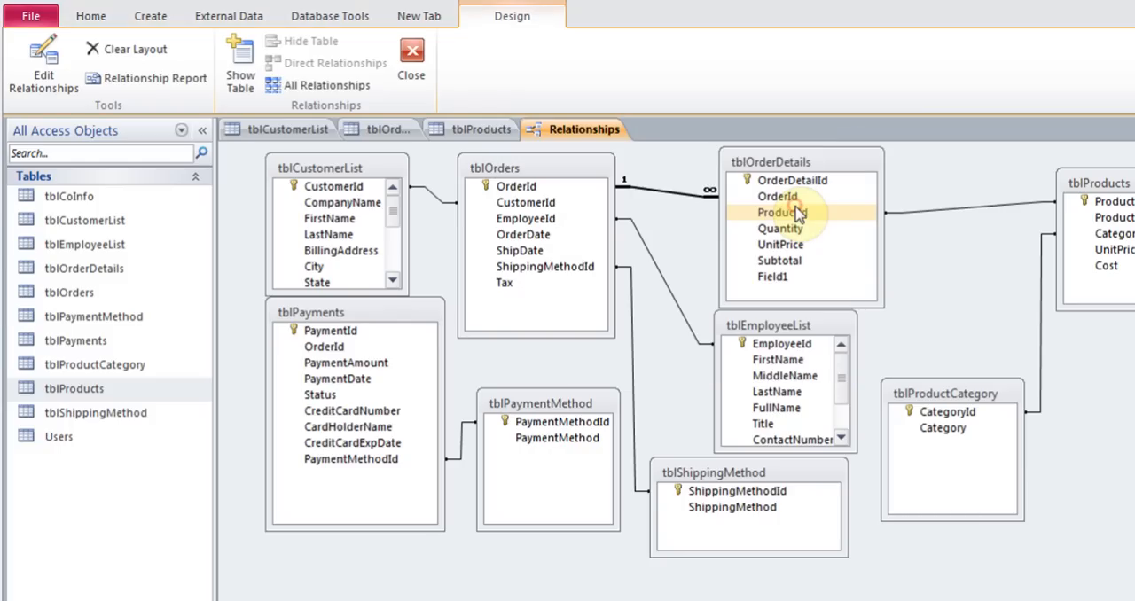
Try to clear the Relationships layout, dismissing the confirmation without clearing
right_click(680, 194)
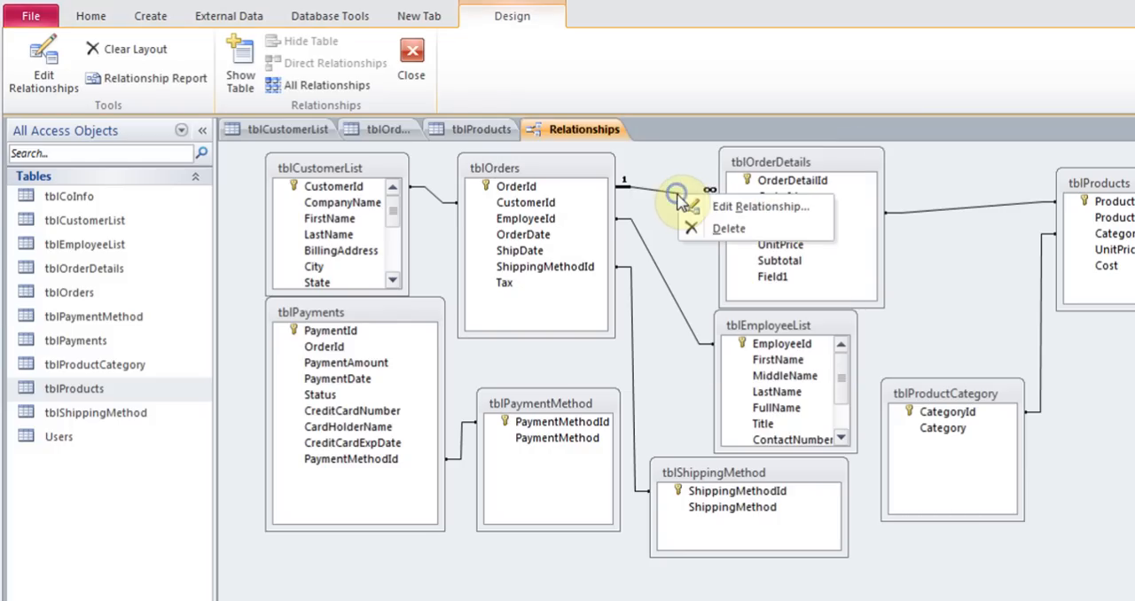
left_click(656, 192)
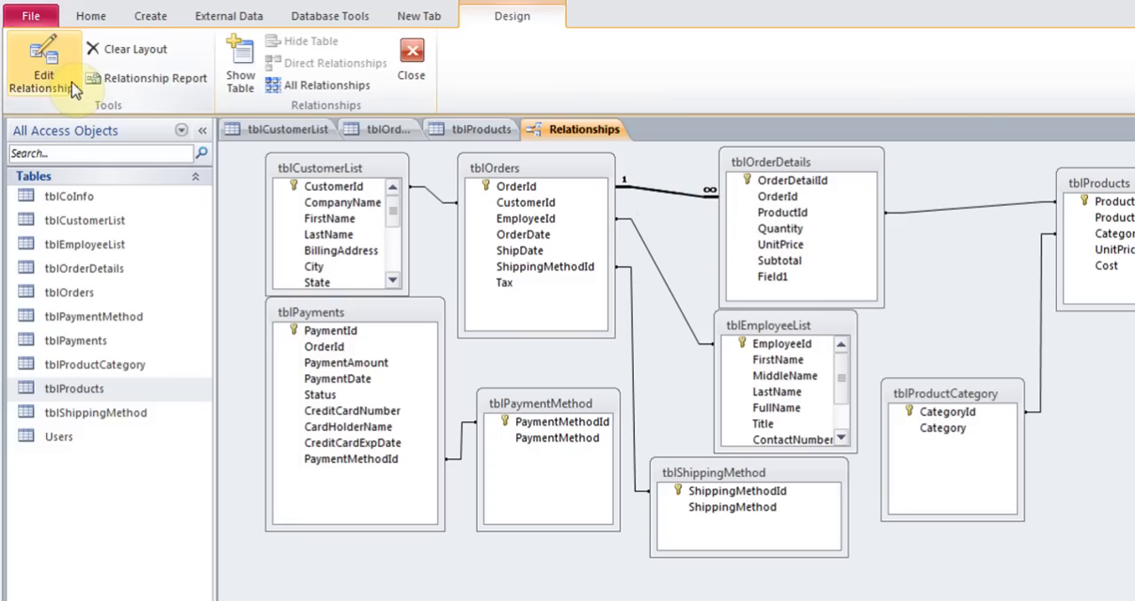
left_click(134, 50)
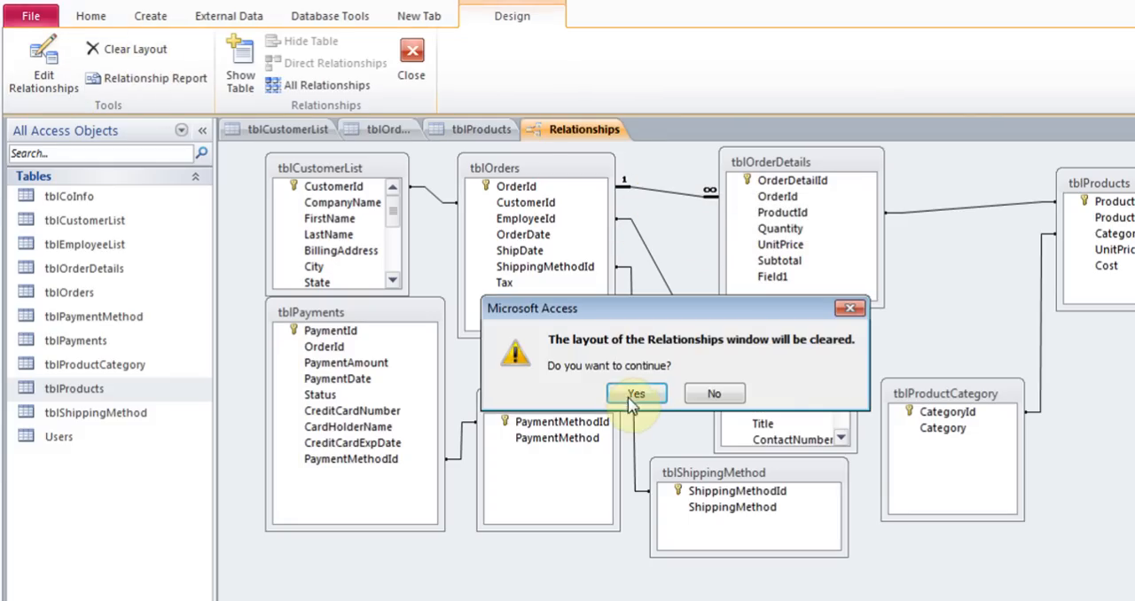
left_click(849, 308)
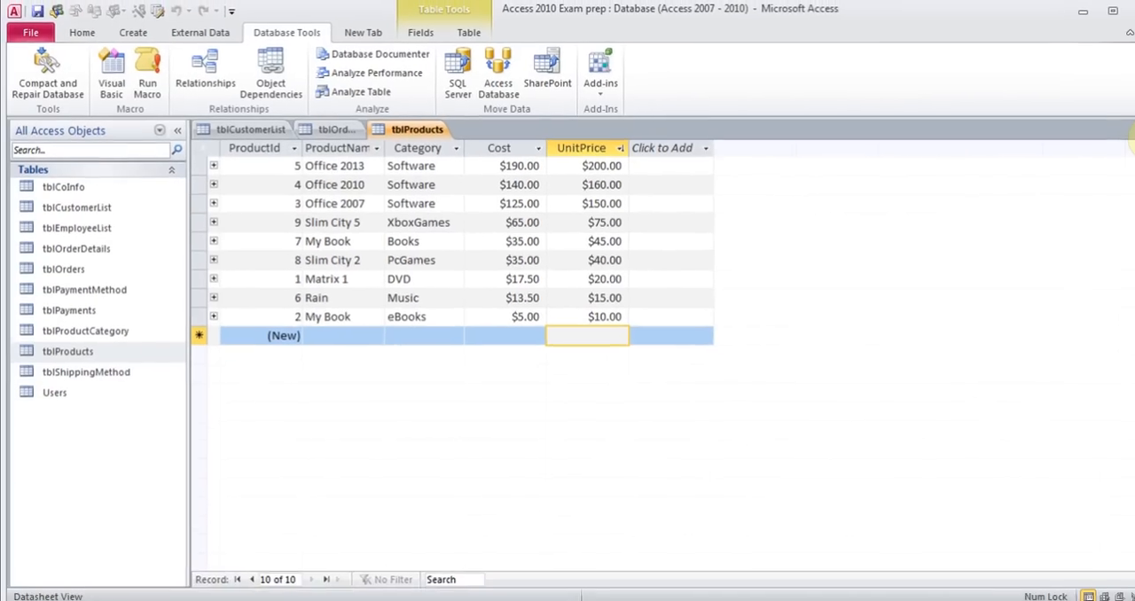
Close the tblProducts, tblOrders and tblCustomerList tables, saving the design changes to tblCustomerList
left_click(1122, 131)
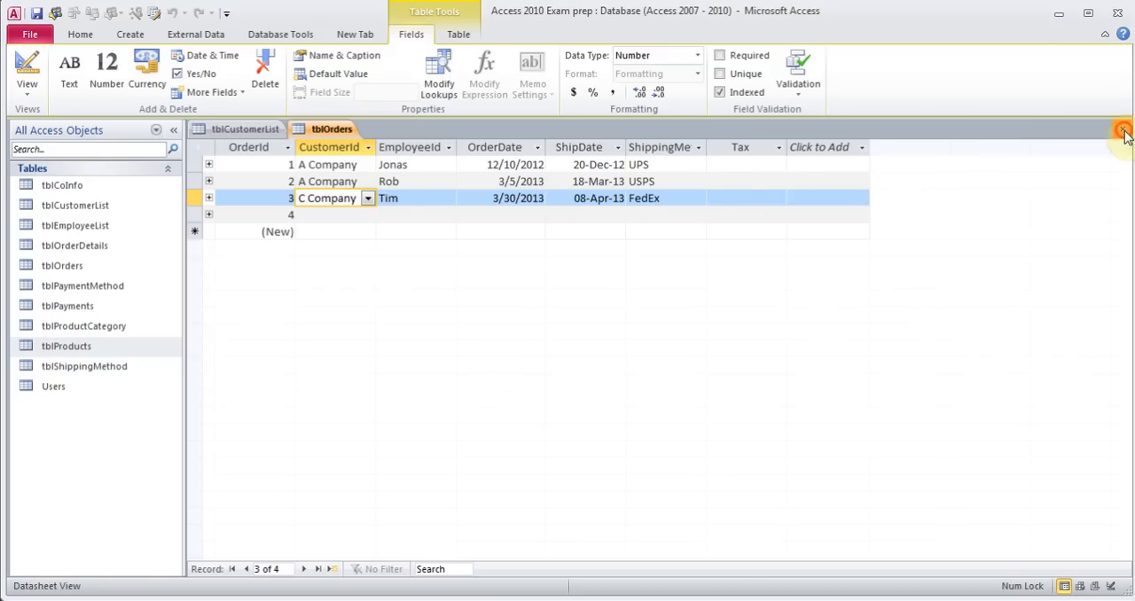
left_click(1123, 128)
left_click(1122, 129)
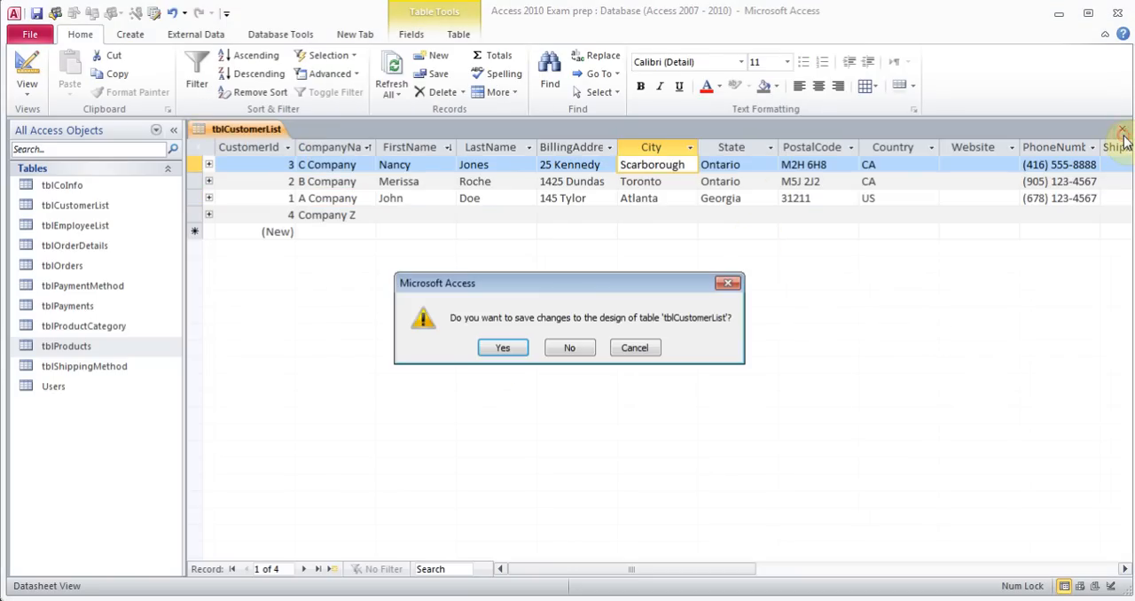
left_click(503, 349)
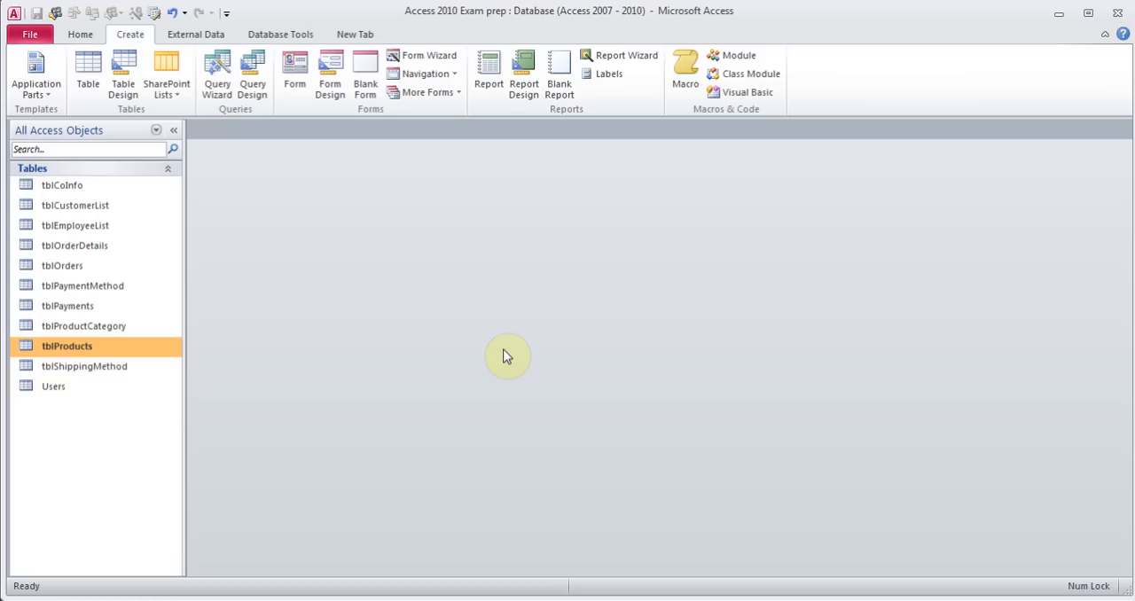
left_click(84, 37)
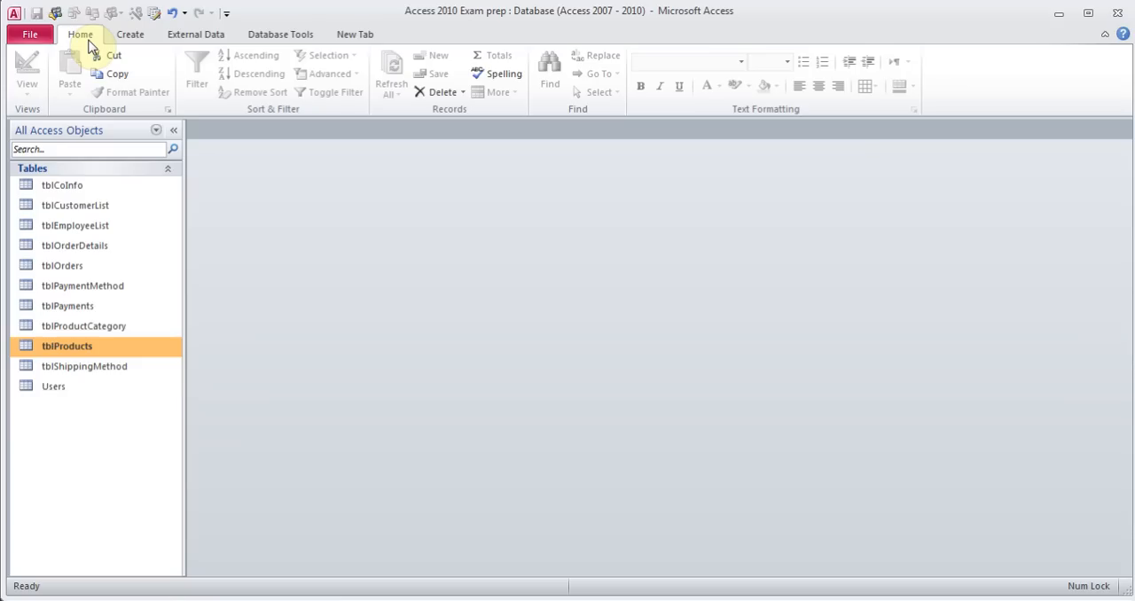
left_click(77, 184)
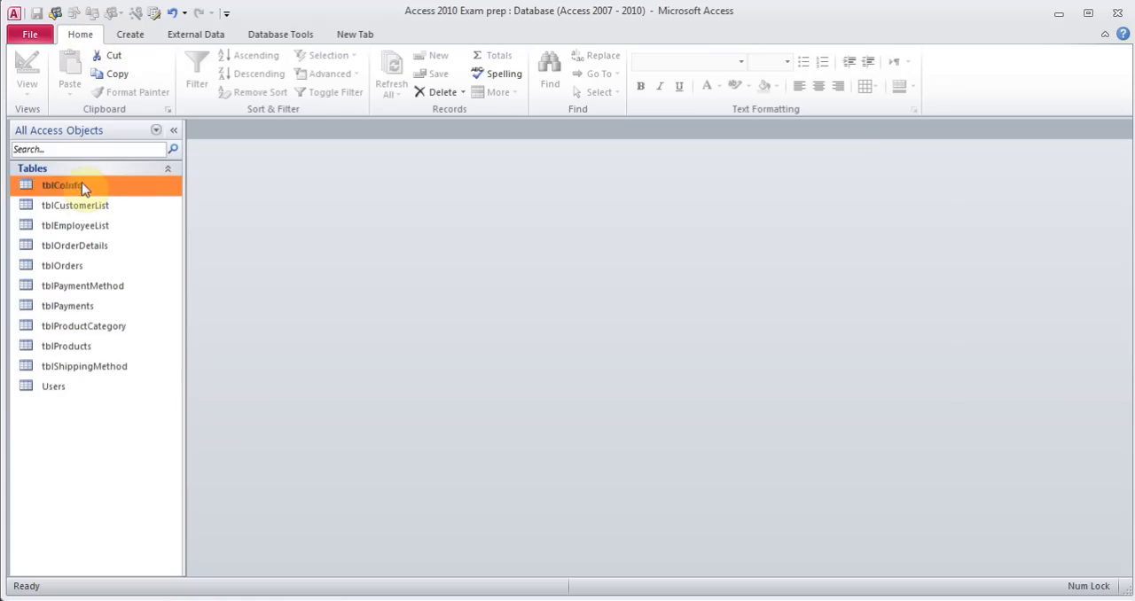
left_click(137, 37)
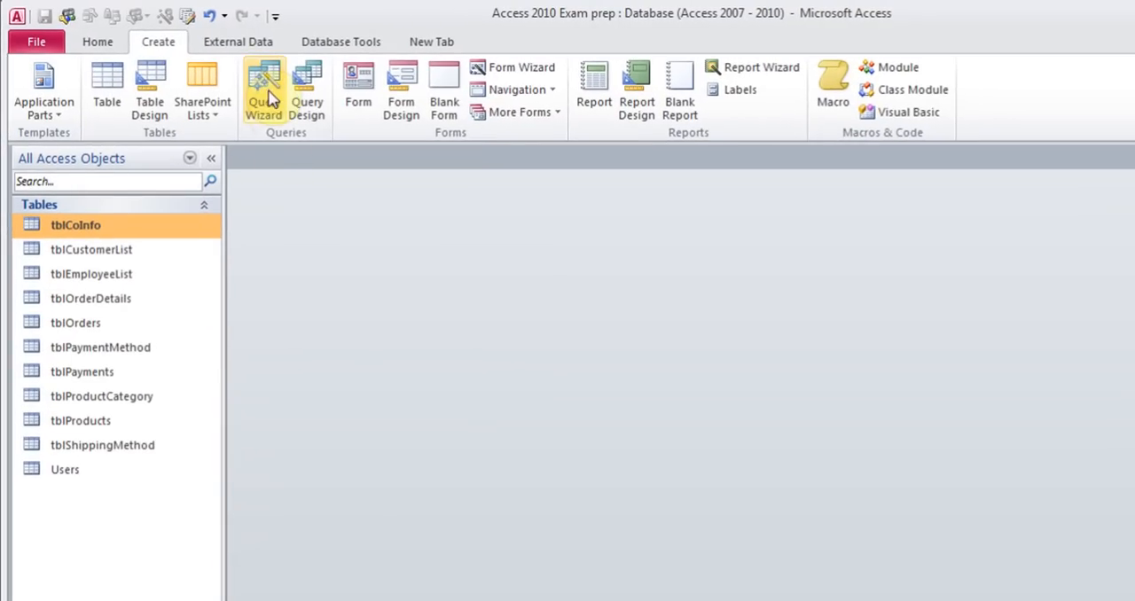
left_click(266, 99)
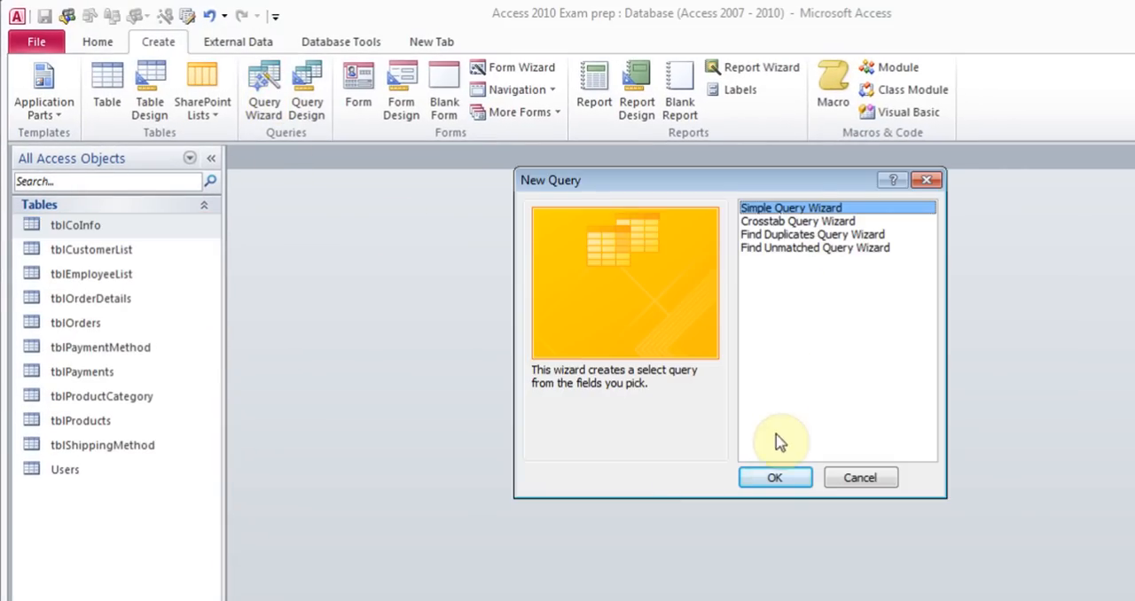
left_click(773, 477)
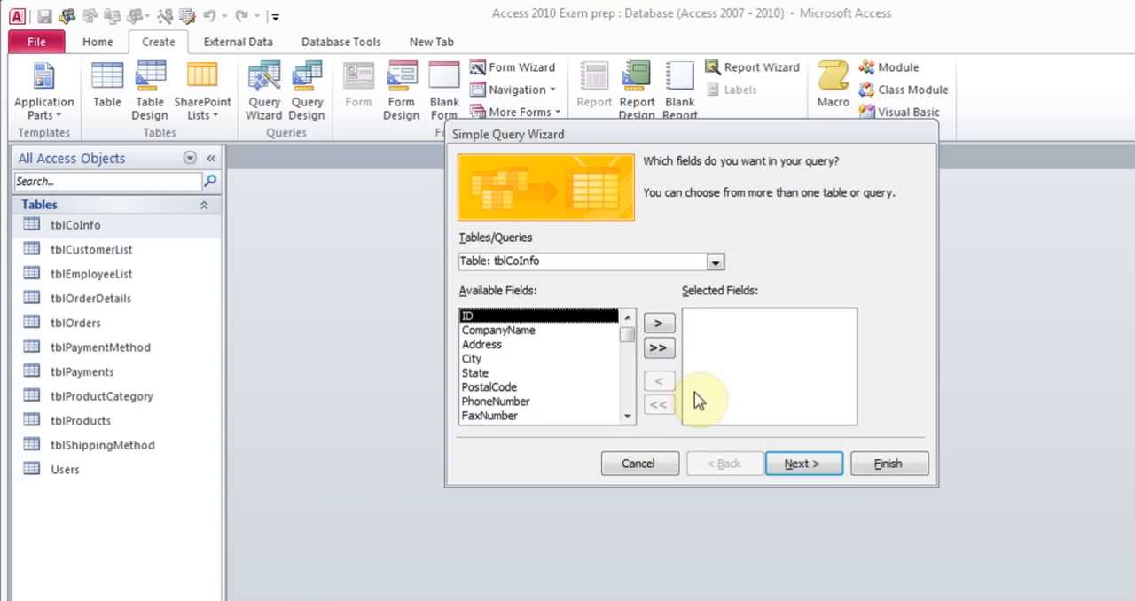
left_click(654, 464)
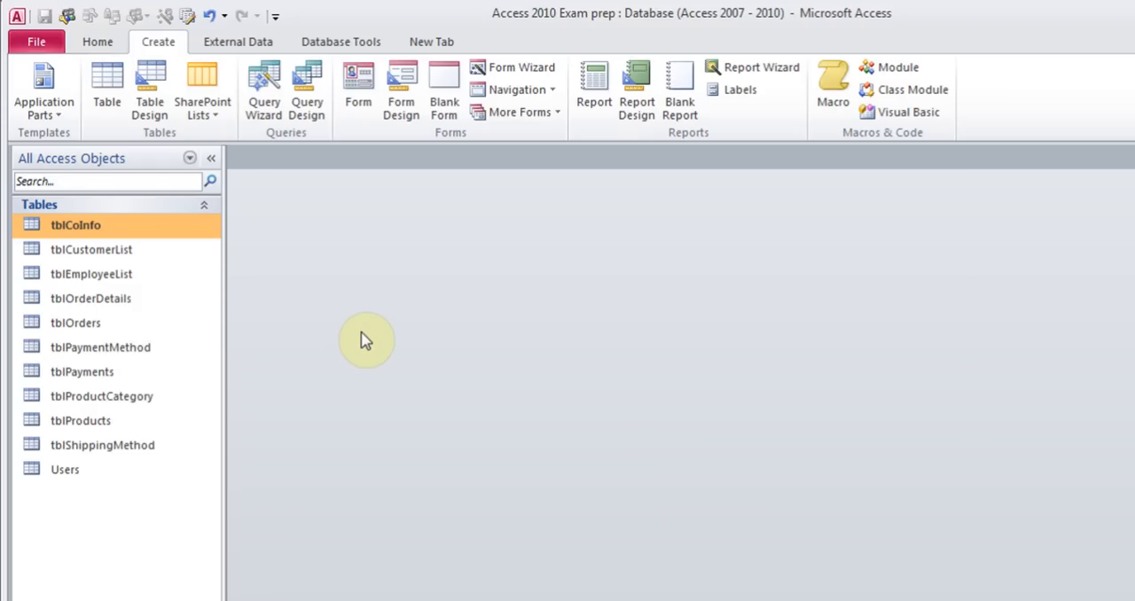
Start a new blank query in Design view and add the tblCustomerList table to it
left_click(309, 106)
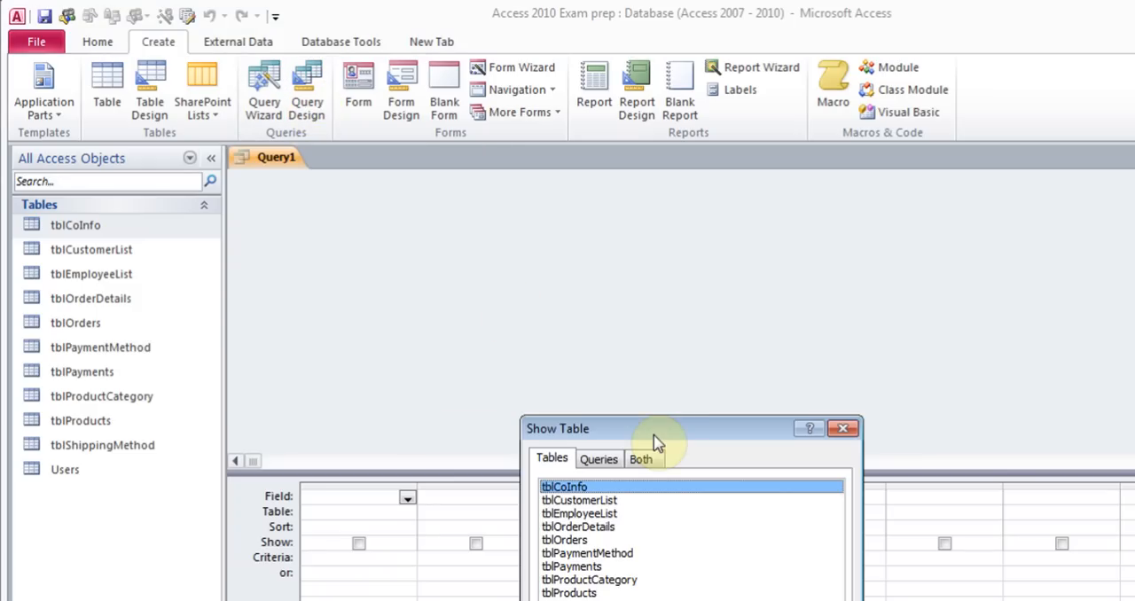
left_click_drag(616, 308, 581, 151)
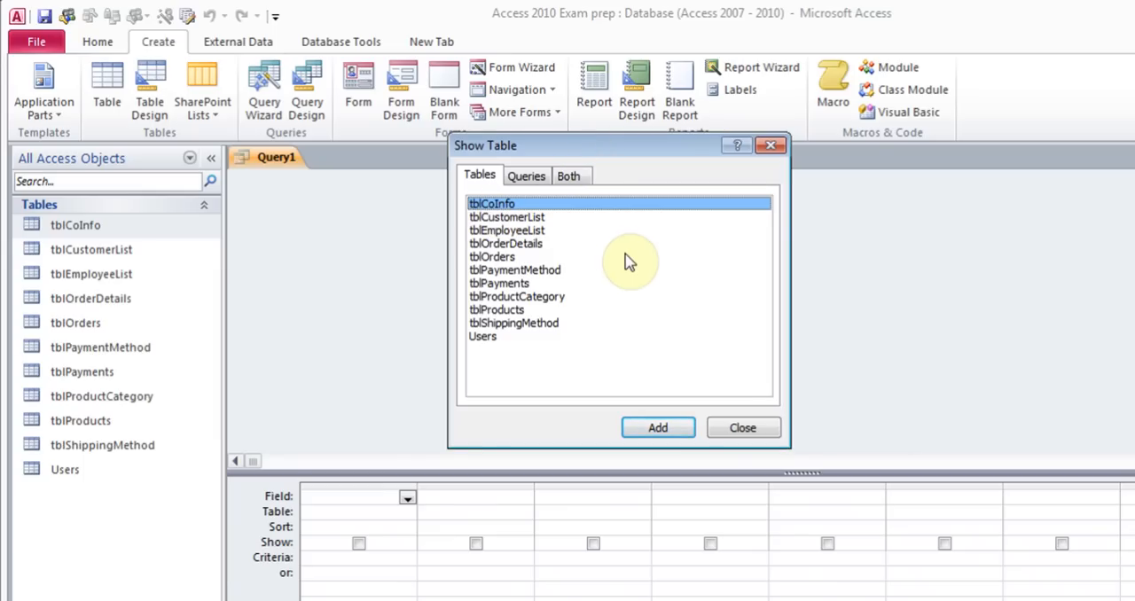
left_click(537, 219)
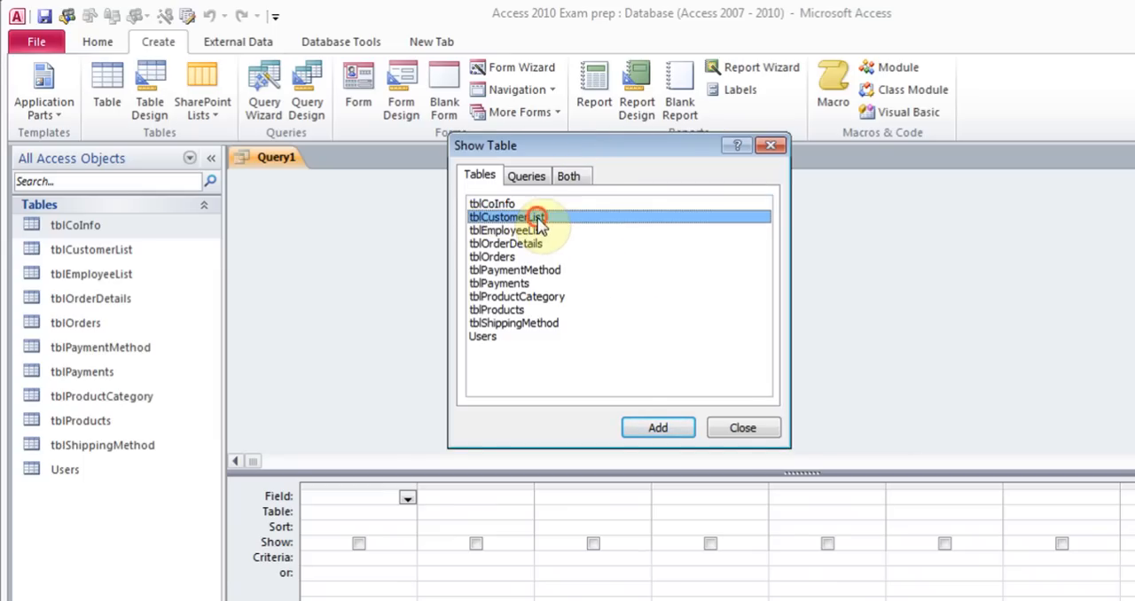
left_click(653, 429)
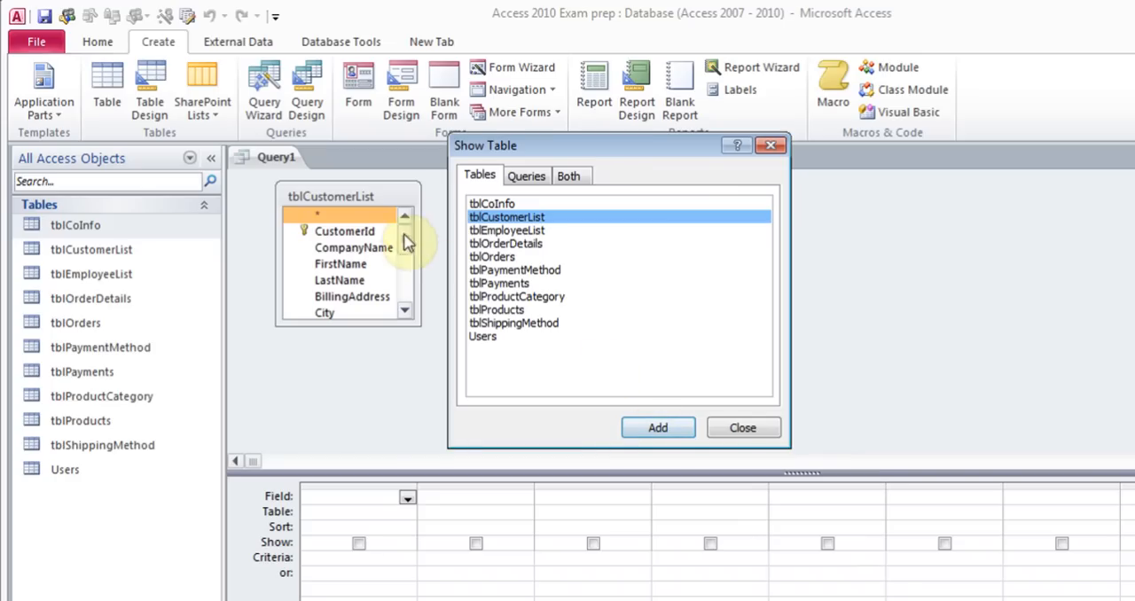
left_click(749, 430)
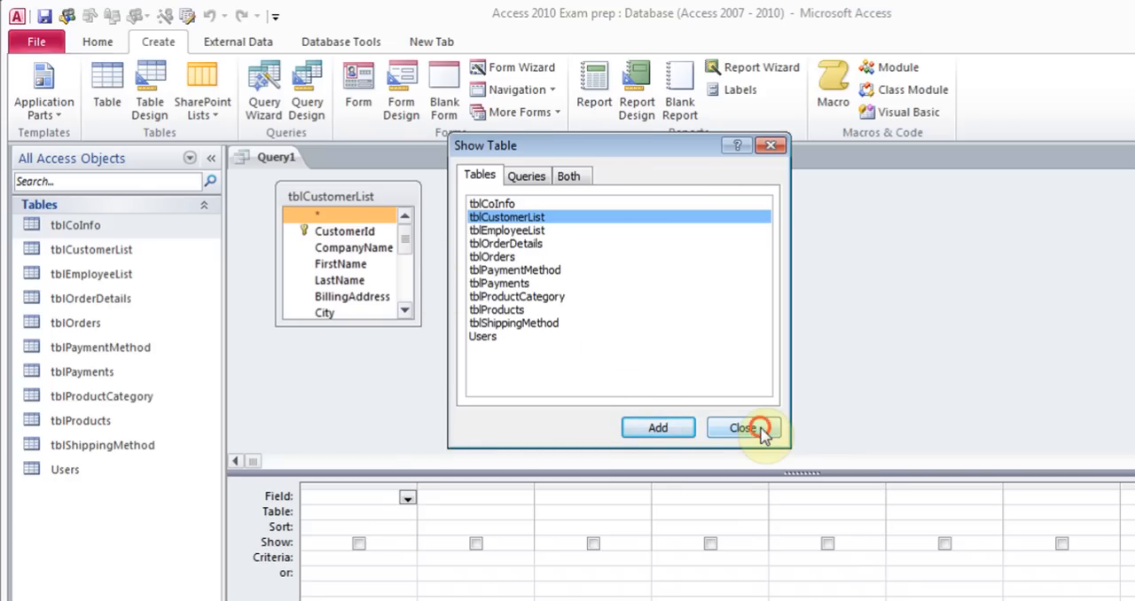
Add the CompanyName, FirstName and LastName fields to the query design grid
left_click(407, 499)
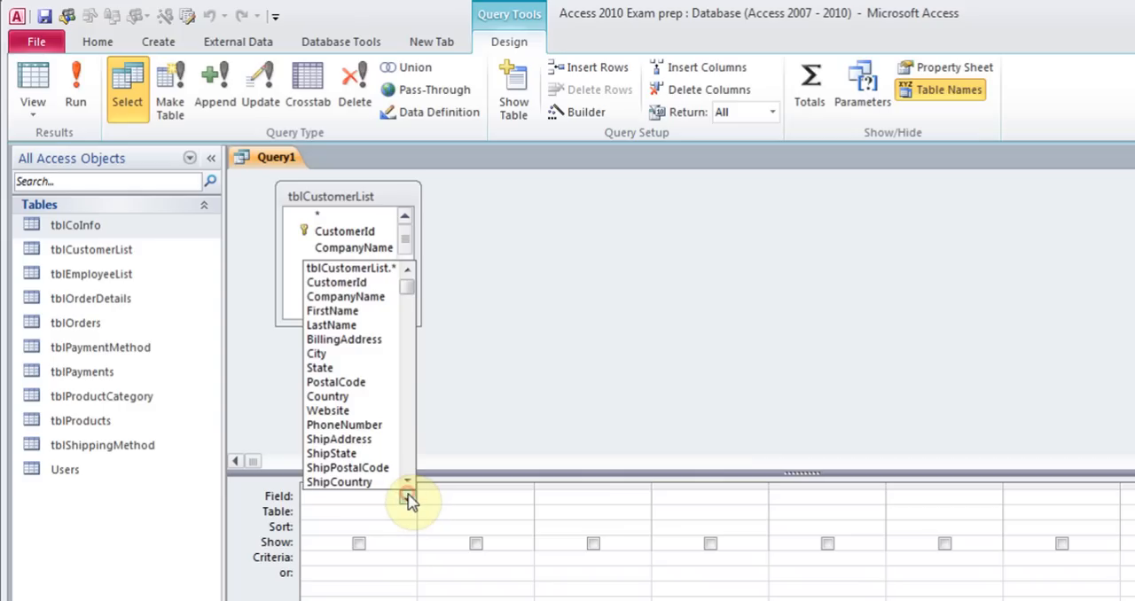
left_click(390, 298)
left_click(523, 503)
left_click(525, 498)
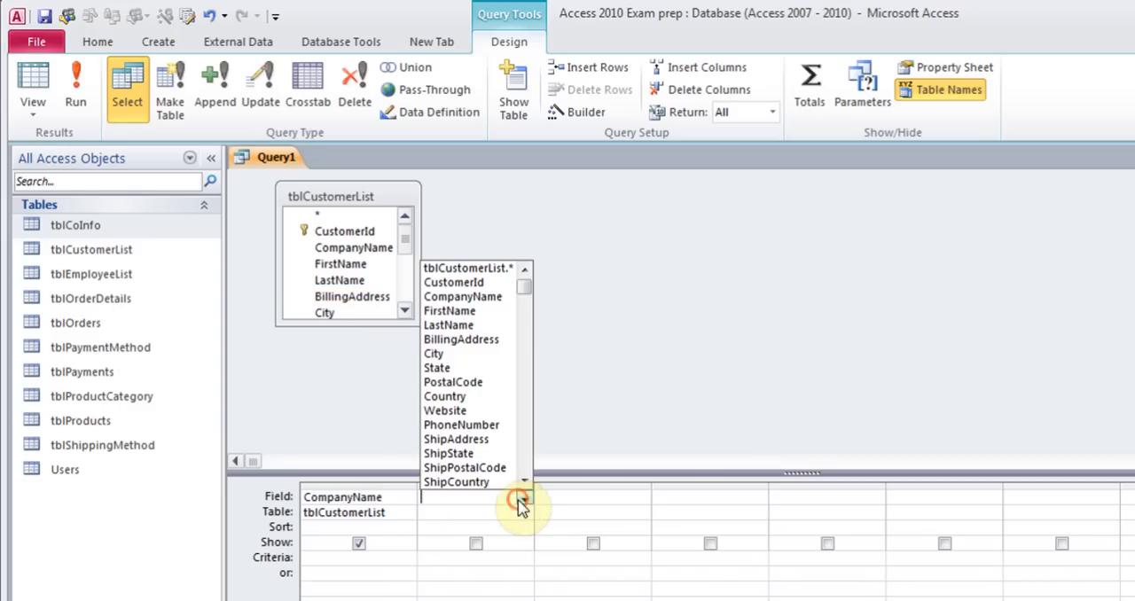
left_click(510, 389)
left_click(611, 499)
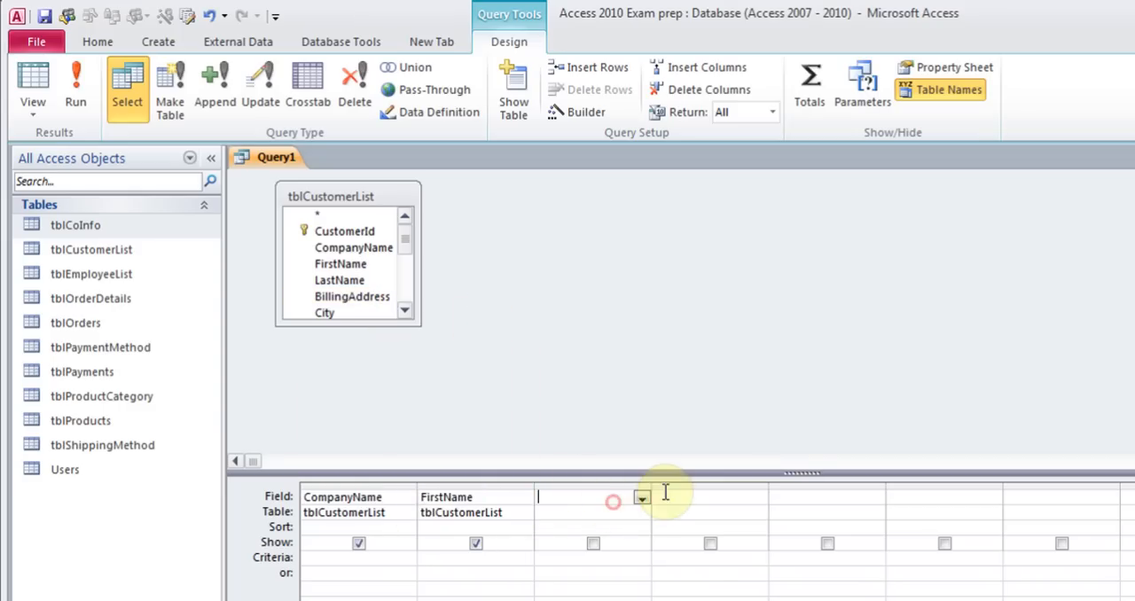
left_click(641, 497)
left_click(610, 325)
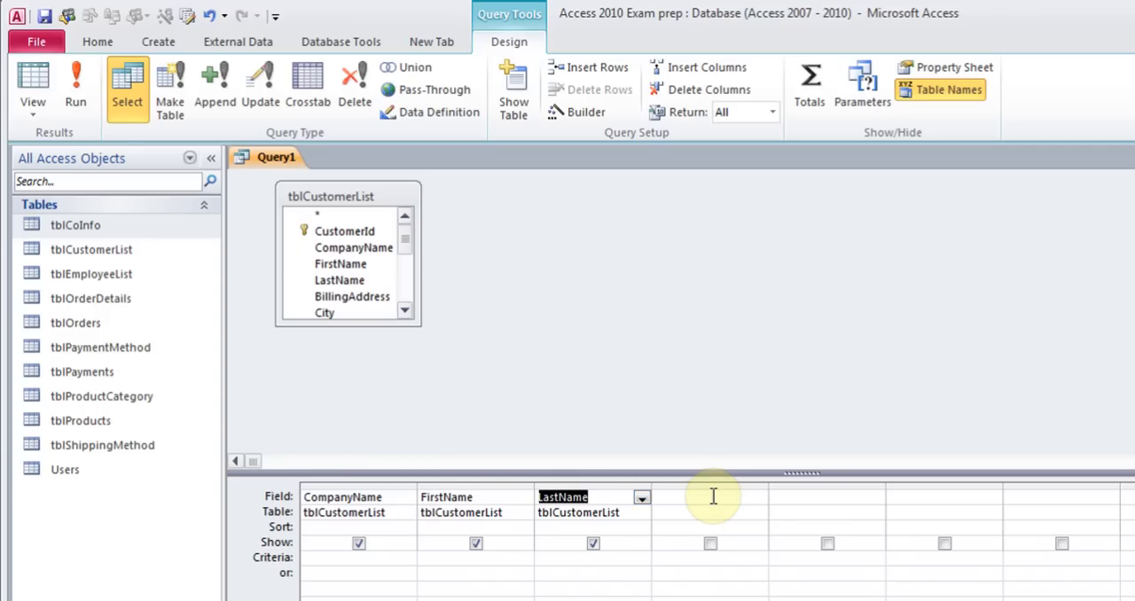
Set the FirstName criterion to John, run the query, and return to Design view
left_click(501, 557)
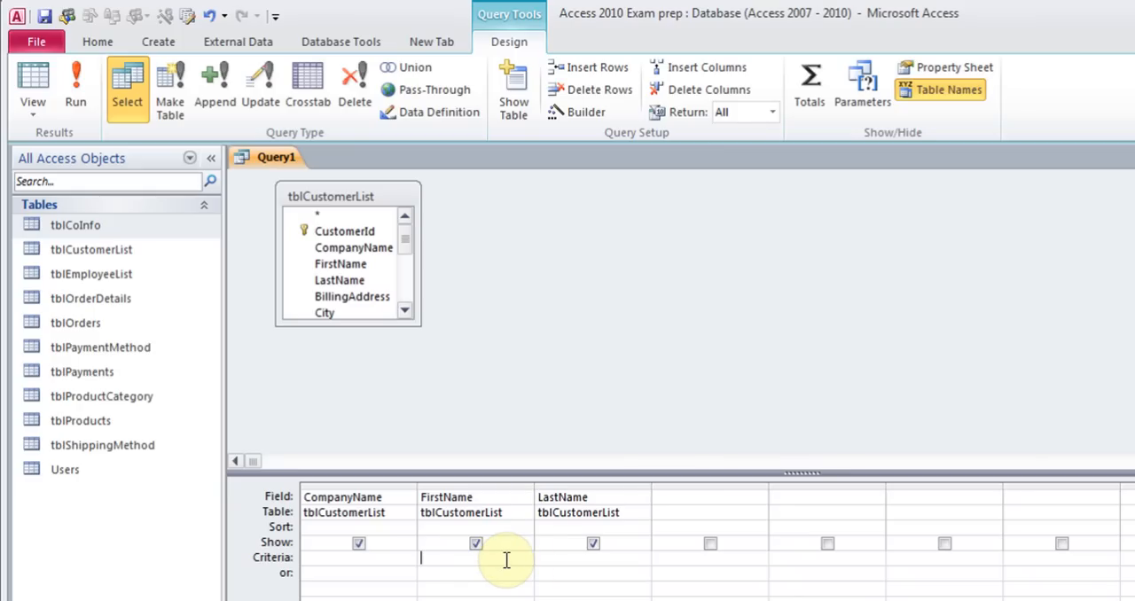
type("John")
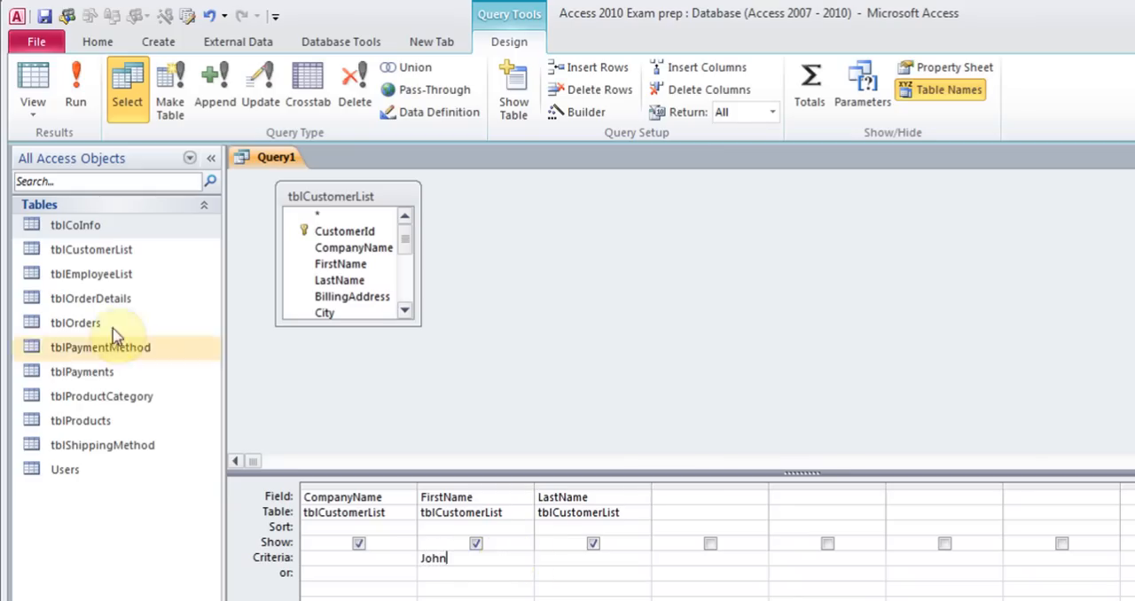
left_click(86, 110)
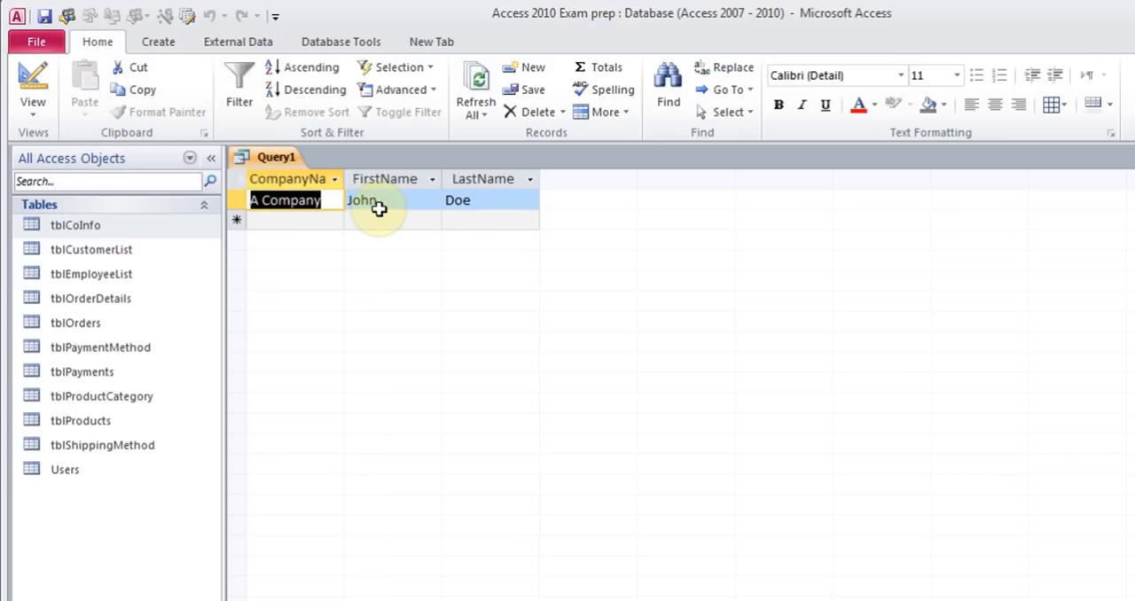
left_click(42, 109)
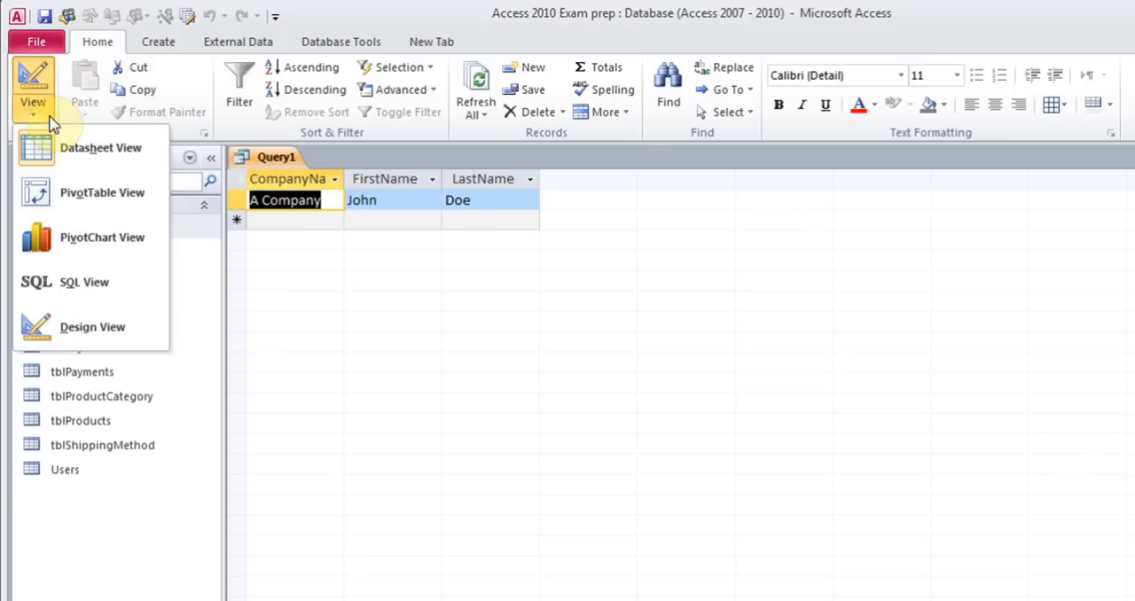
left_click(81, 329)
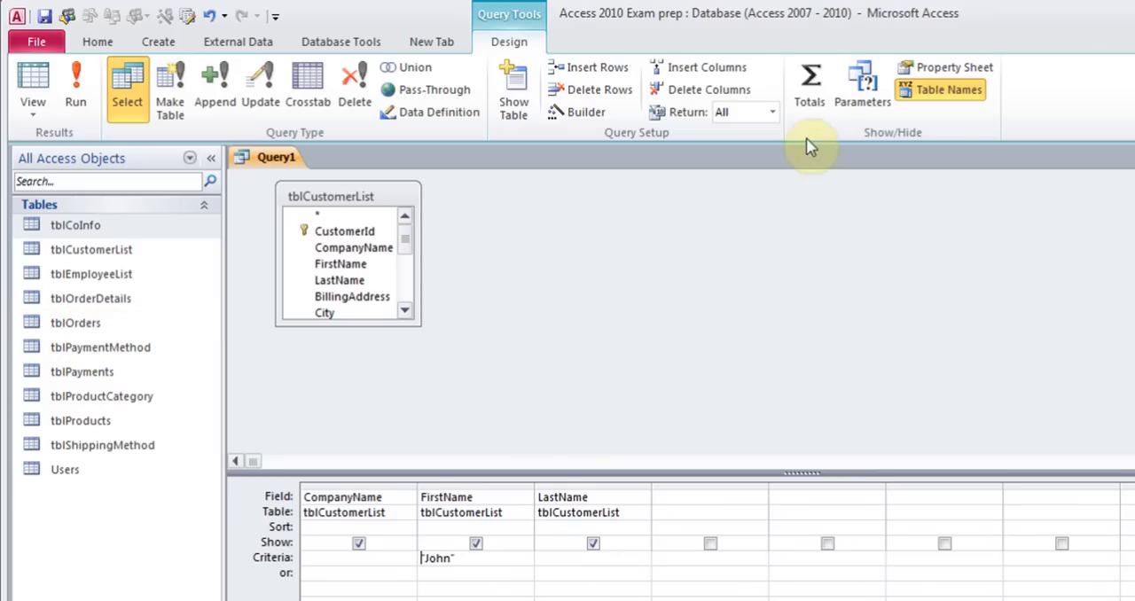
left_click(820, 89)
left_click(635, 527)
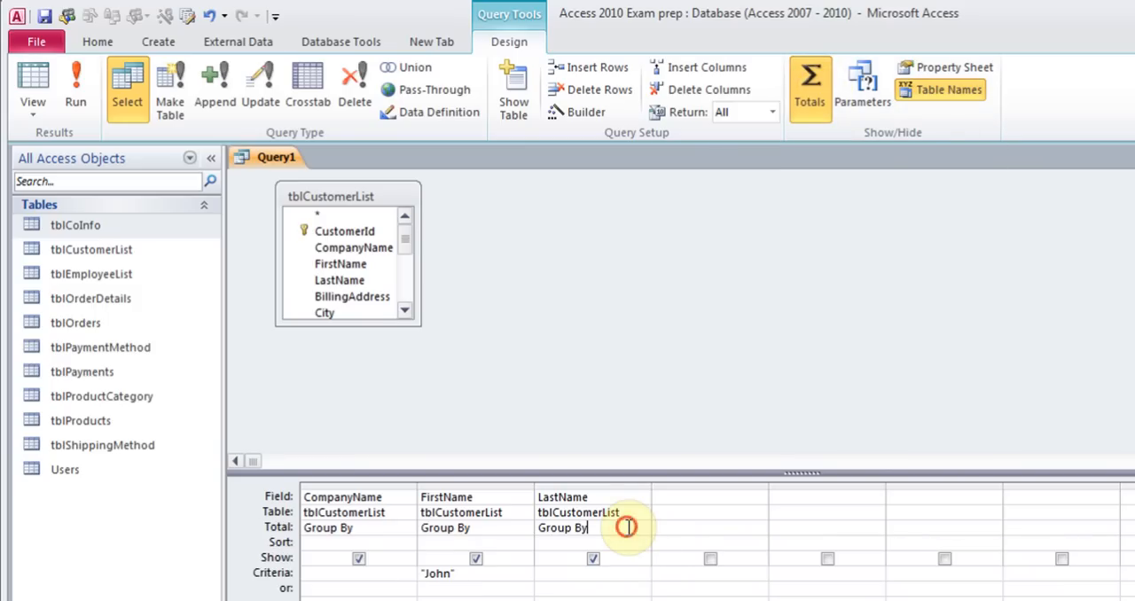
left_click(642, 529)
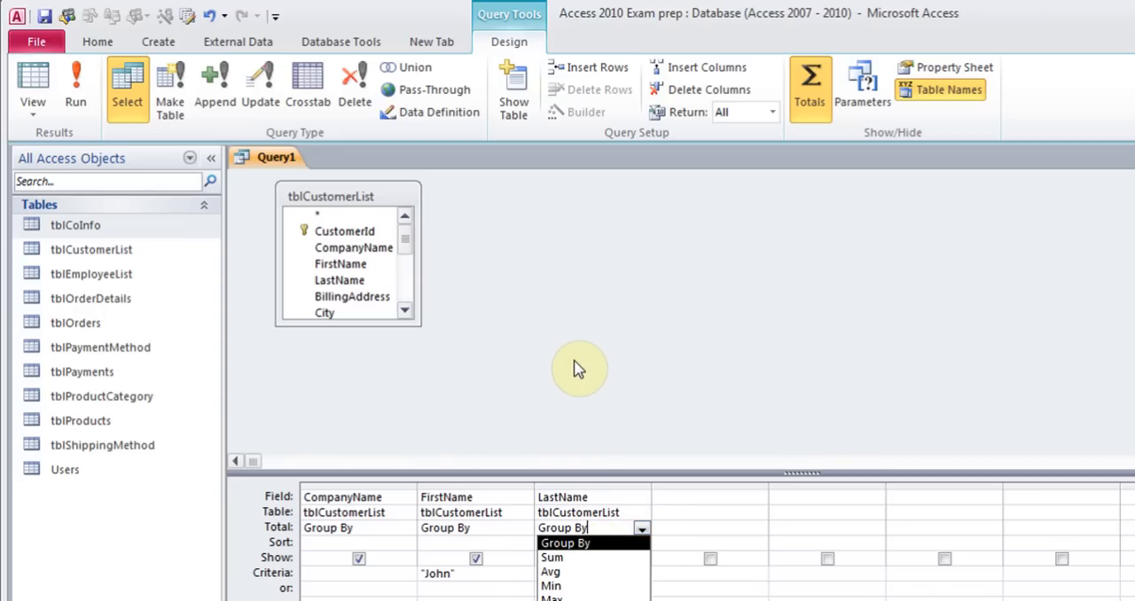
left_click(809, 93)
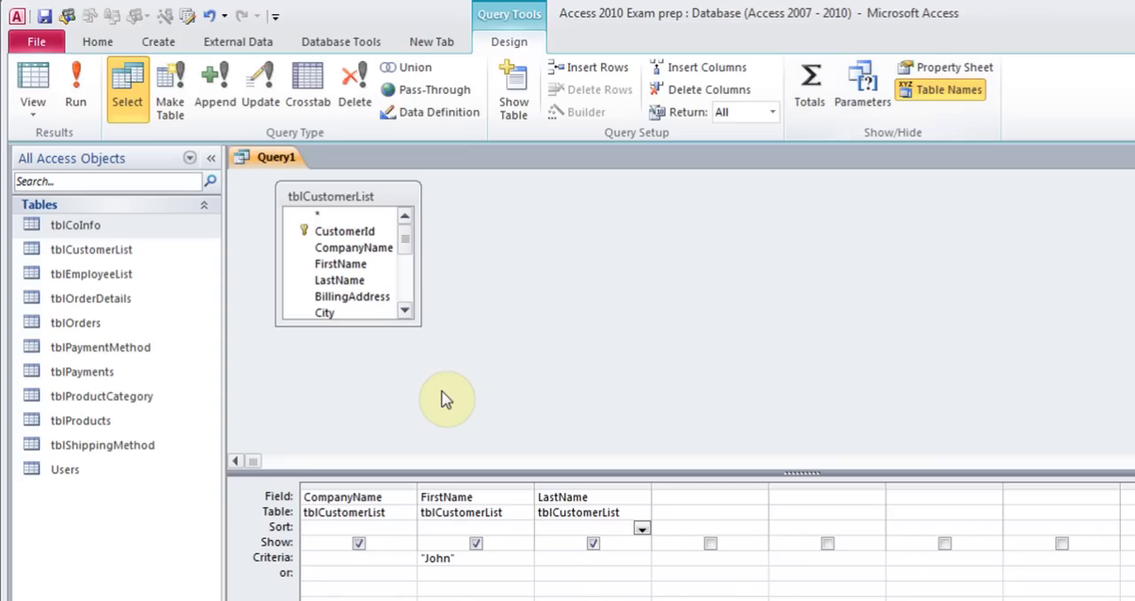
Save the query as Query1
left_click(46, 17)
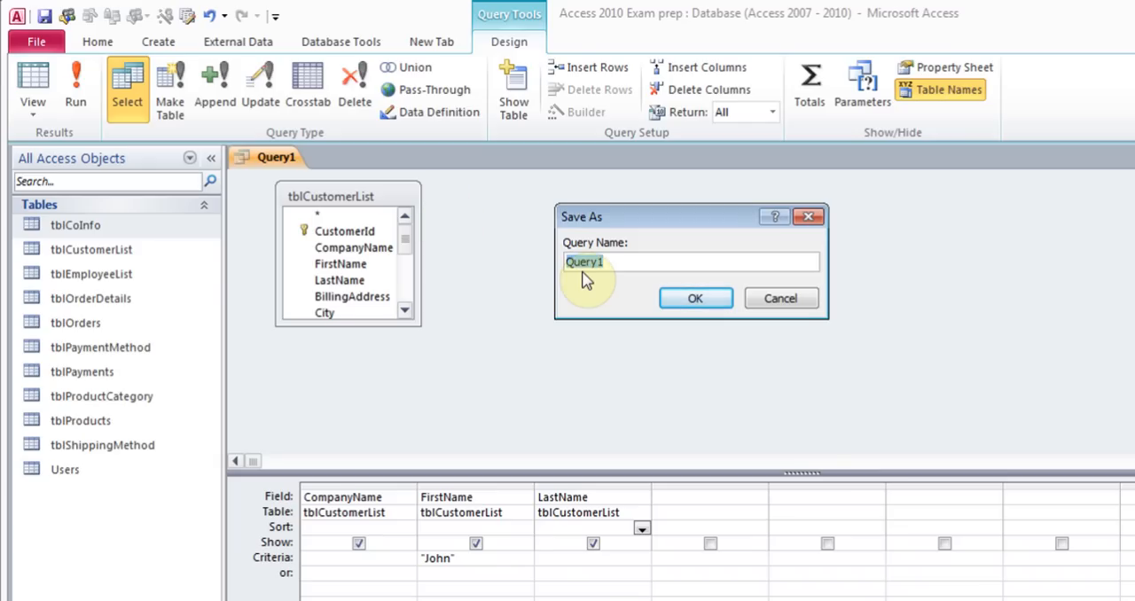
left_click(710, 306)
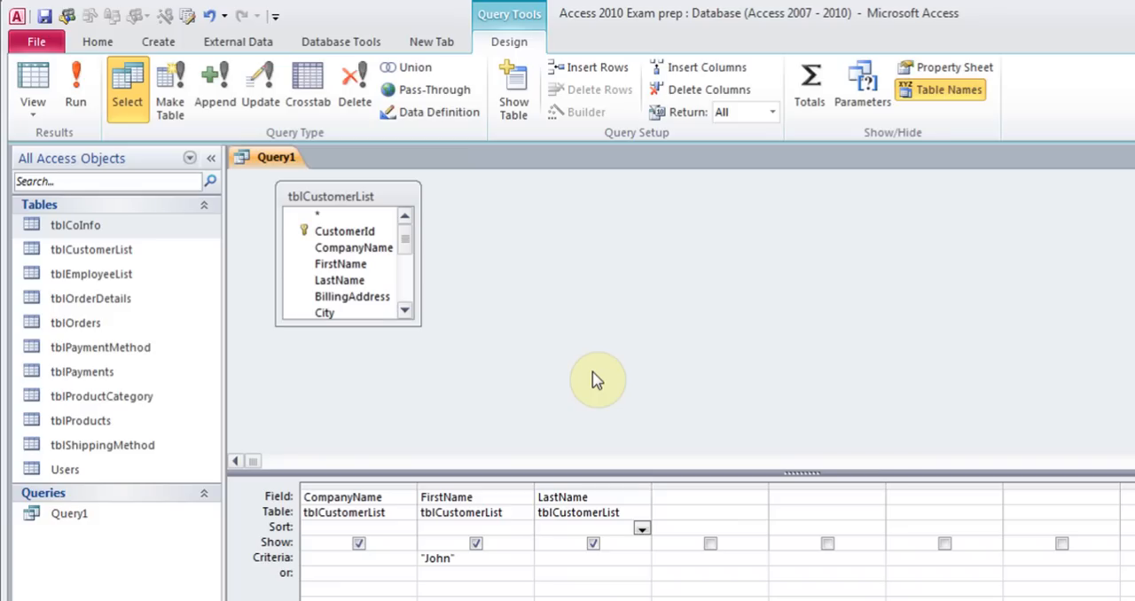
Add the PhoneNumber field to the fourth column of the query design grid
left_click(715, 494)
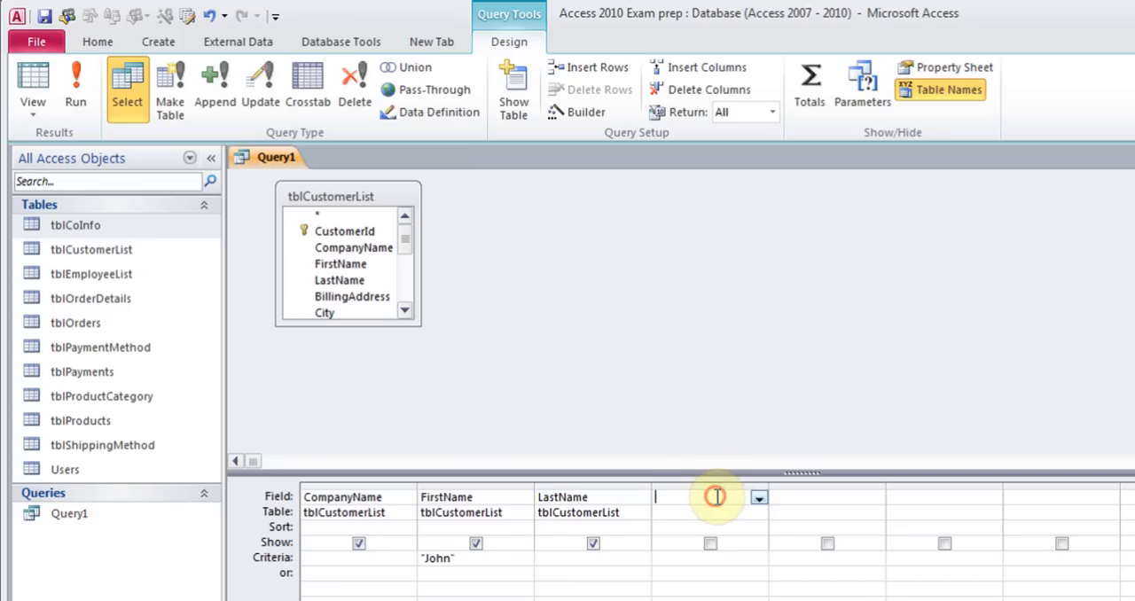
left_click(759, 497)
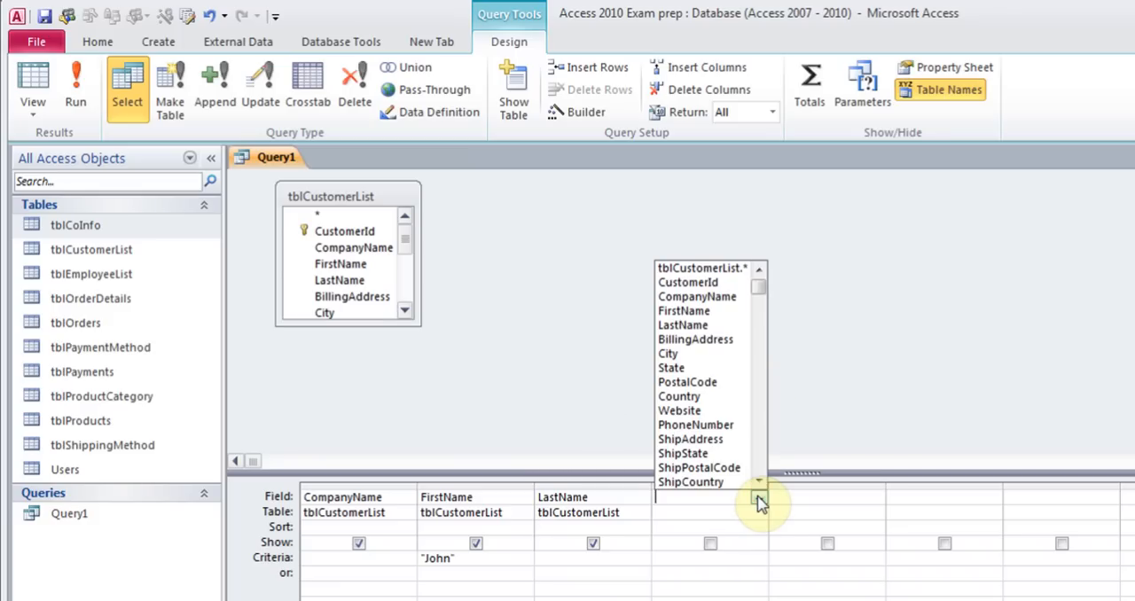
left_click(759, 481)
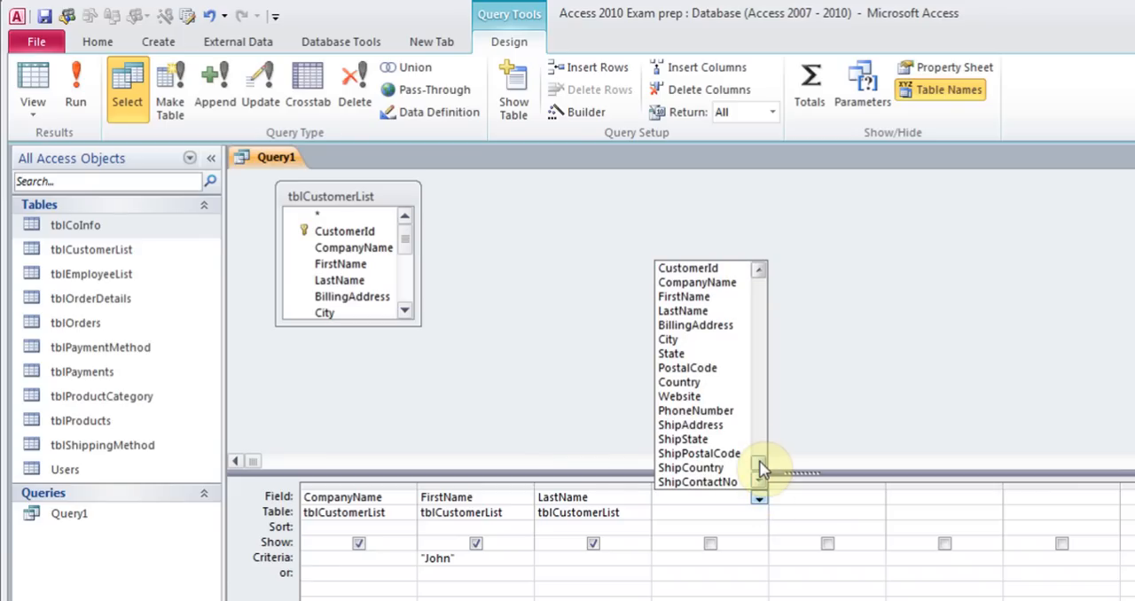
scroll(761, 470, "up", 1)
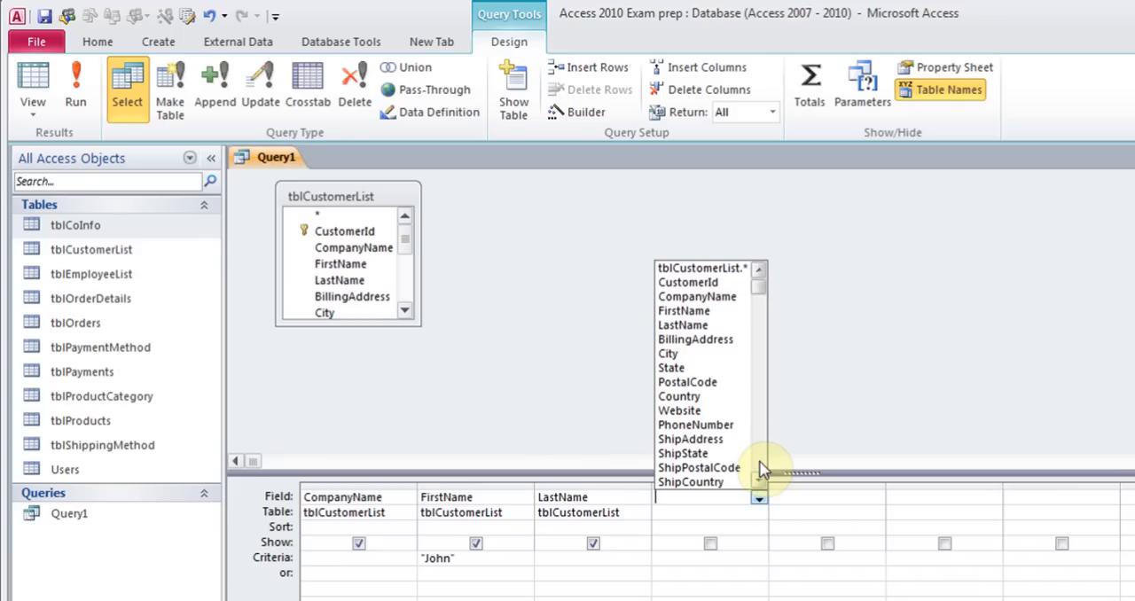
left_click(720, 424)
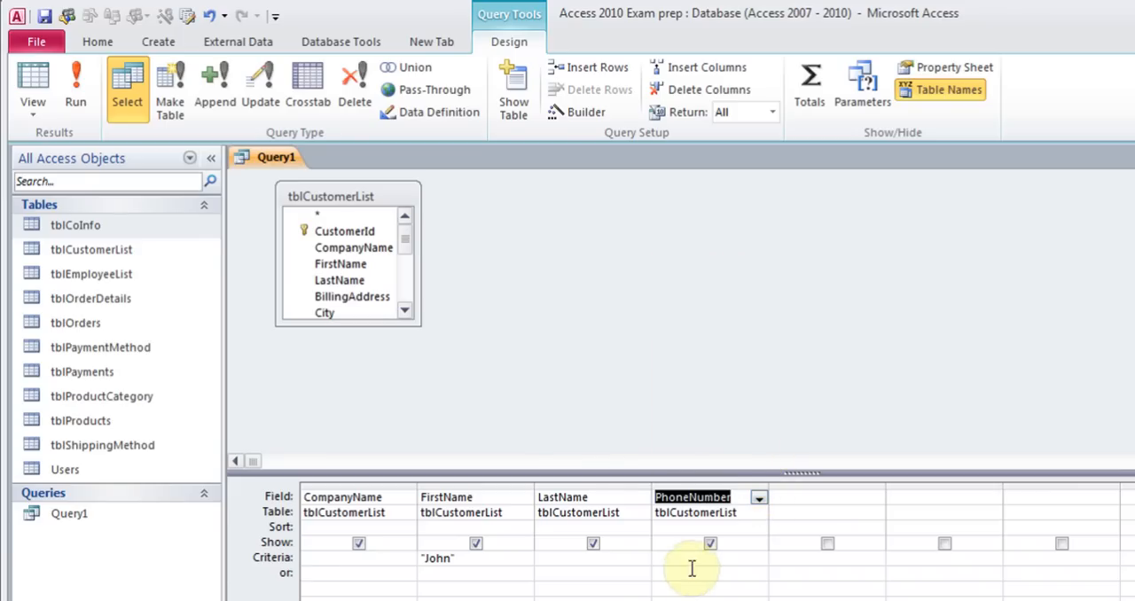
Remove the John criterion from FirstName and set the PhoneNumber criterion to 416*
left_click(680, 560)
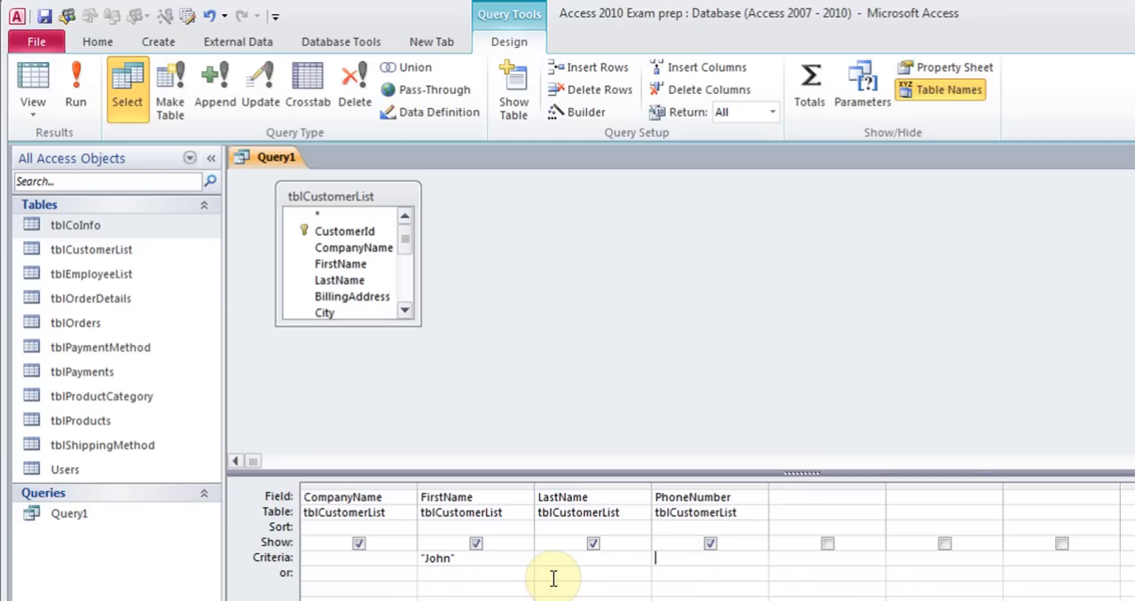
left_click(517, 560)
key("BackSpace")
key("BackSpace")
key("BackSpace")
key("BackSpace")
key("BackSpace")
key("BackSpace")
left_click(670, 558)
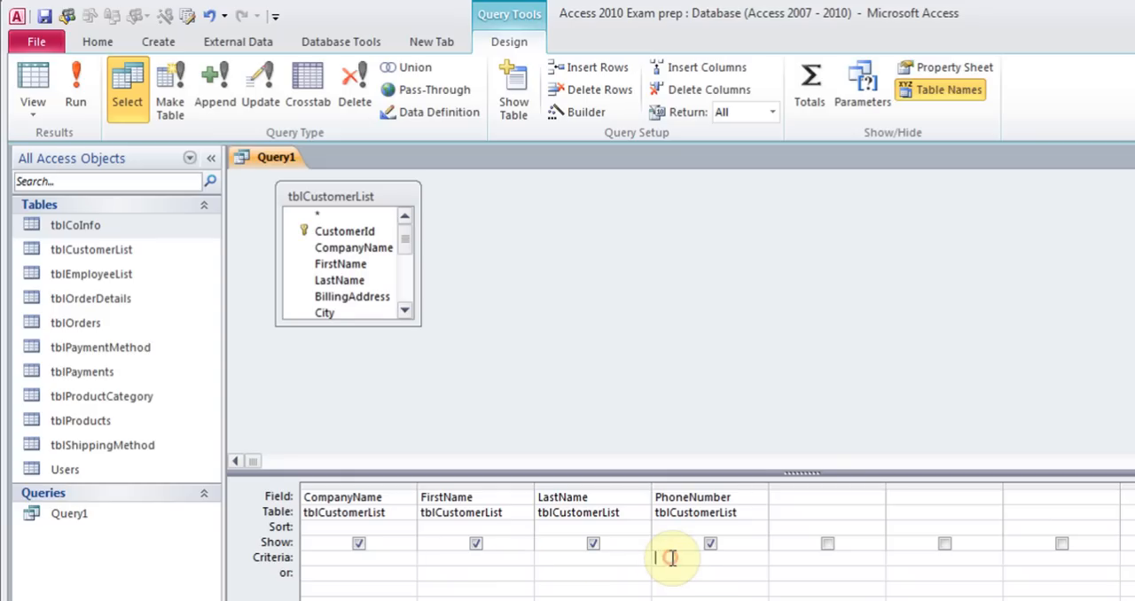
type("416*")
Run the query and switch back to Design view
left_click(76, 88)
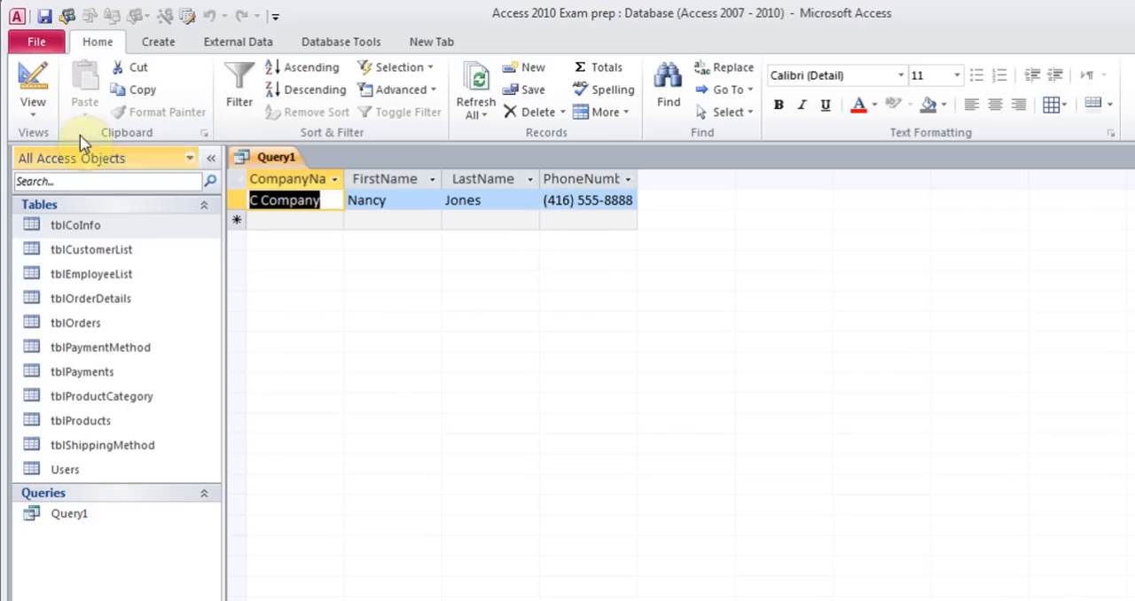
left_click(38, 114)
left_click(93, 326)
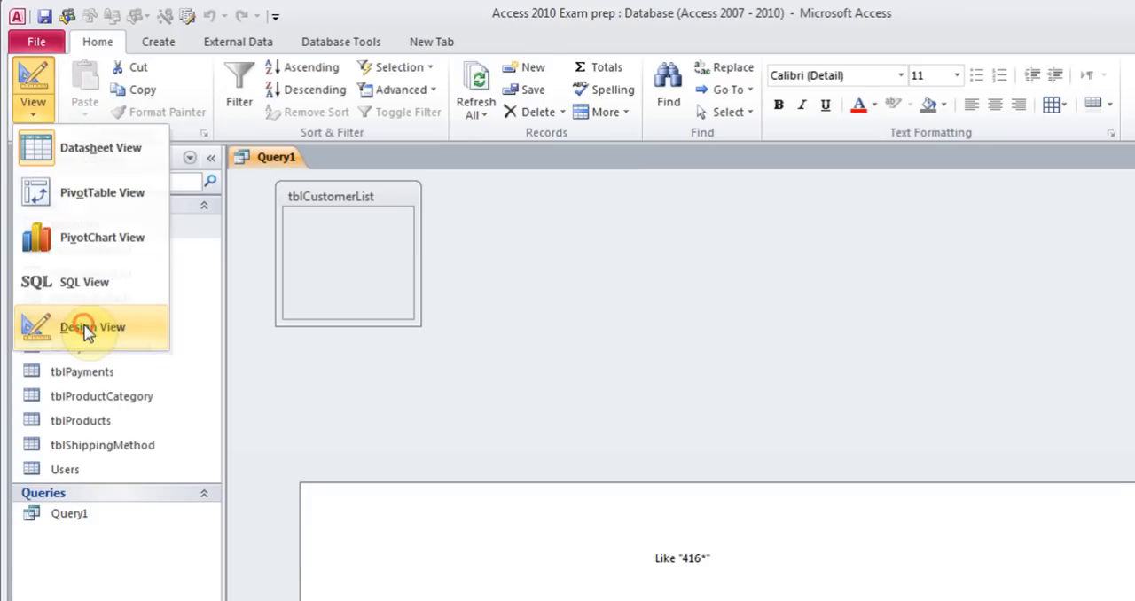
left_click(504, 564)
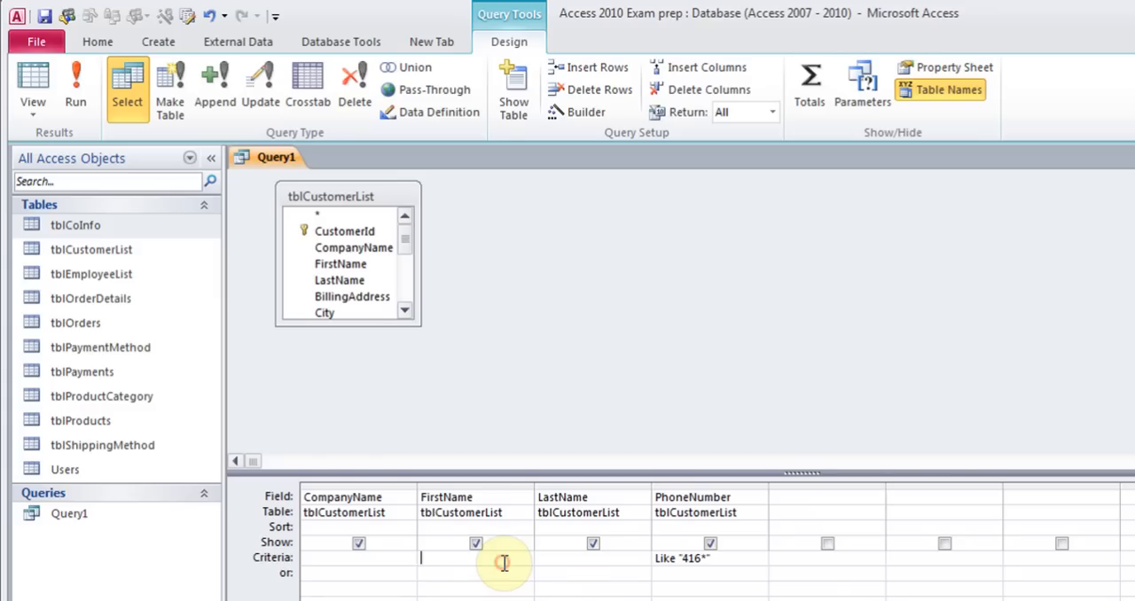
type("J8")
key("BackSpace")
key("BackSpace")
type("J8")
key("BackSpace")
key("BackSpace")
type("J*")
key("BackSpace")
key("BackSpace")
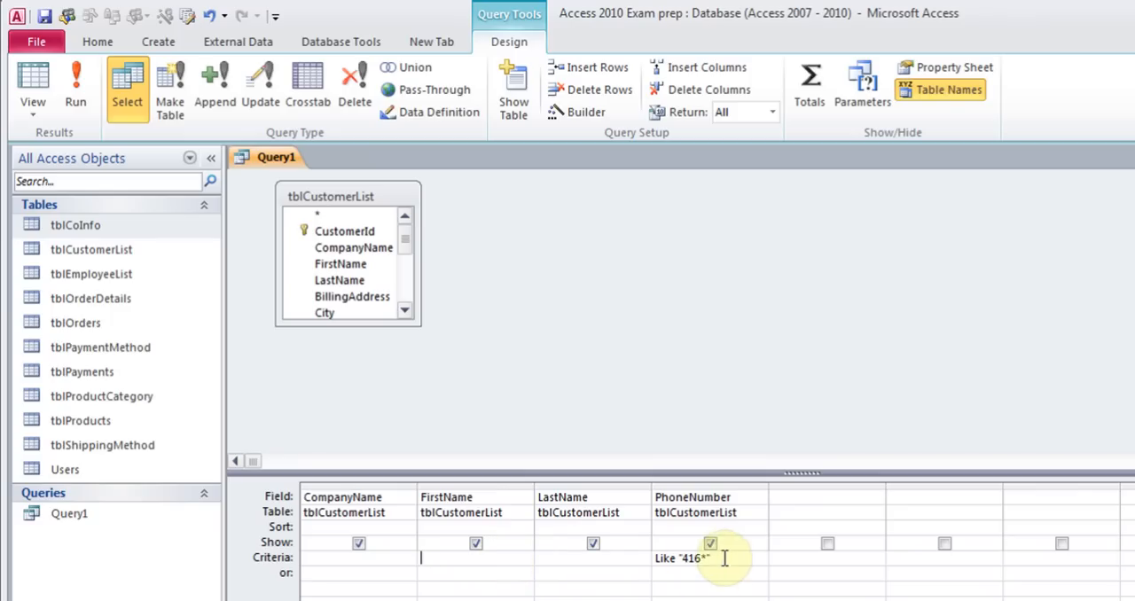
Close the query, saving the changes to its design
key("ctrl+w")
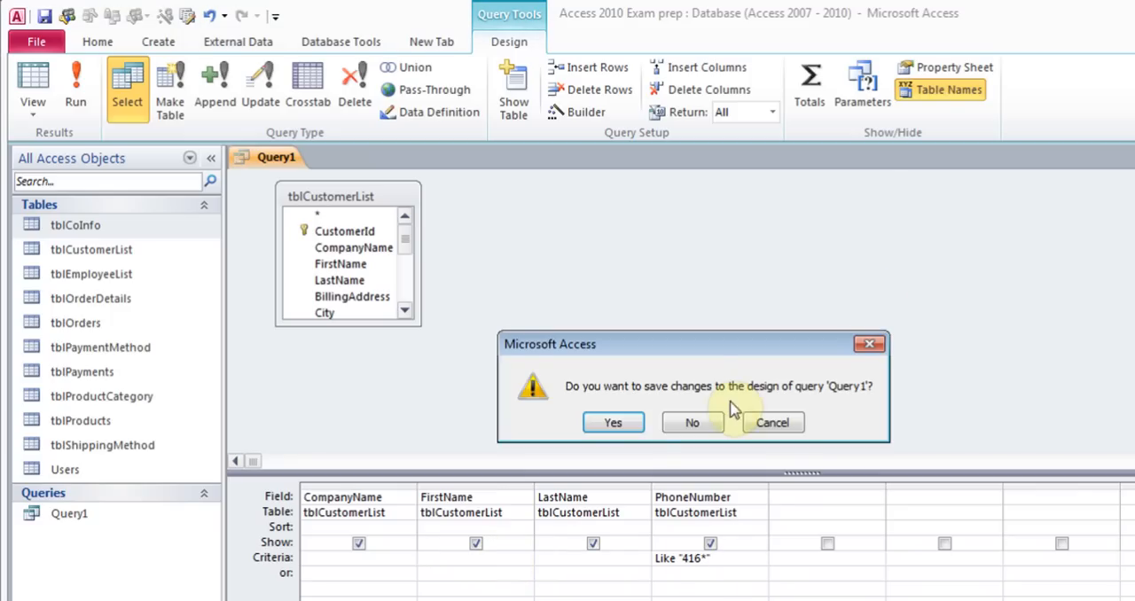
left_click(620, 422)
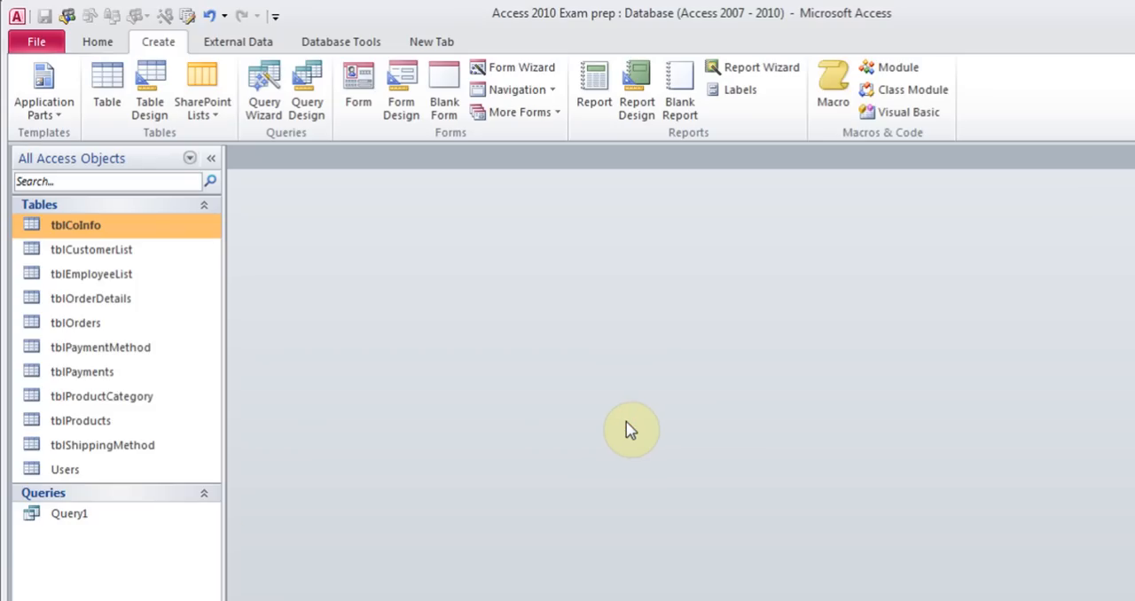
Open Query1 in Design view and run it
left_click(76, 520)
right_click(76, 524)
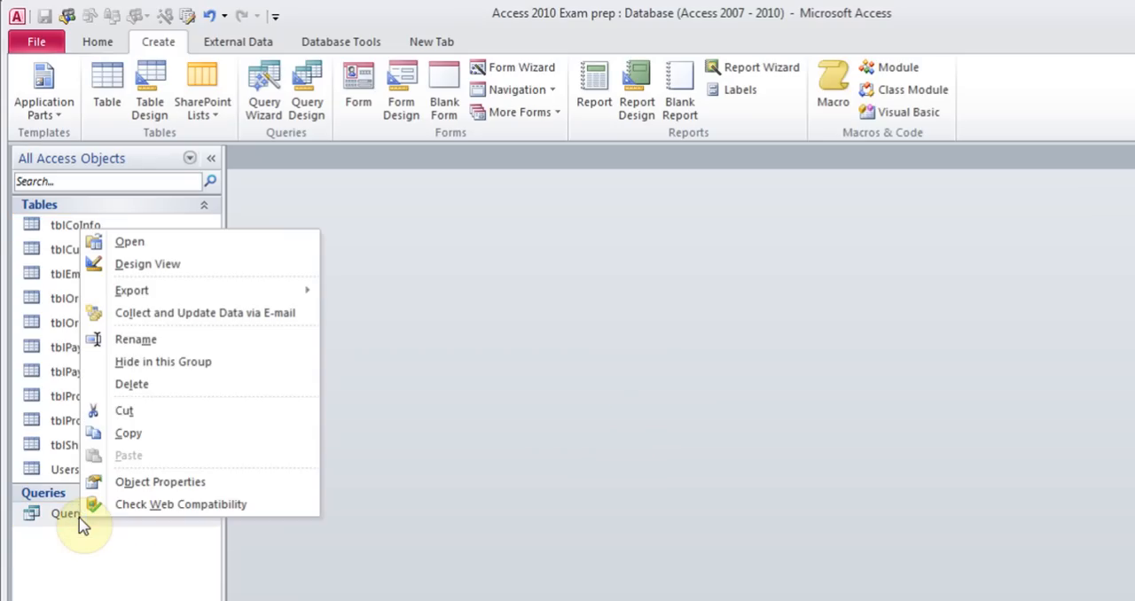
left_click(160, 264)
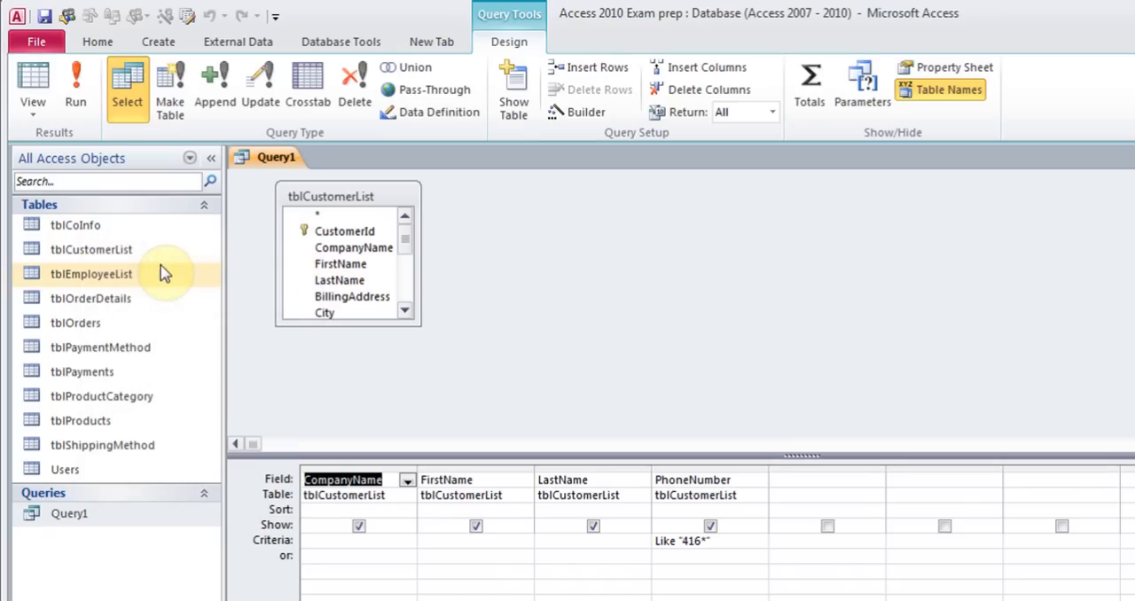
left_click(79, 101)
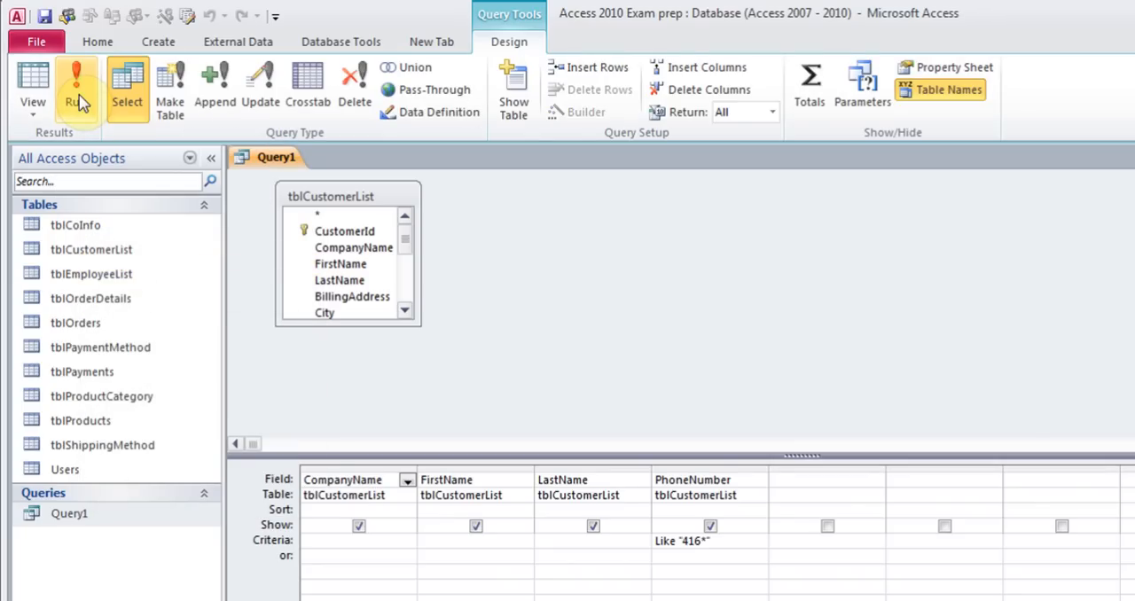
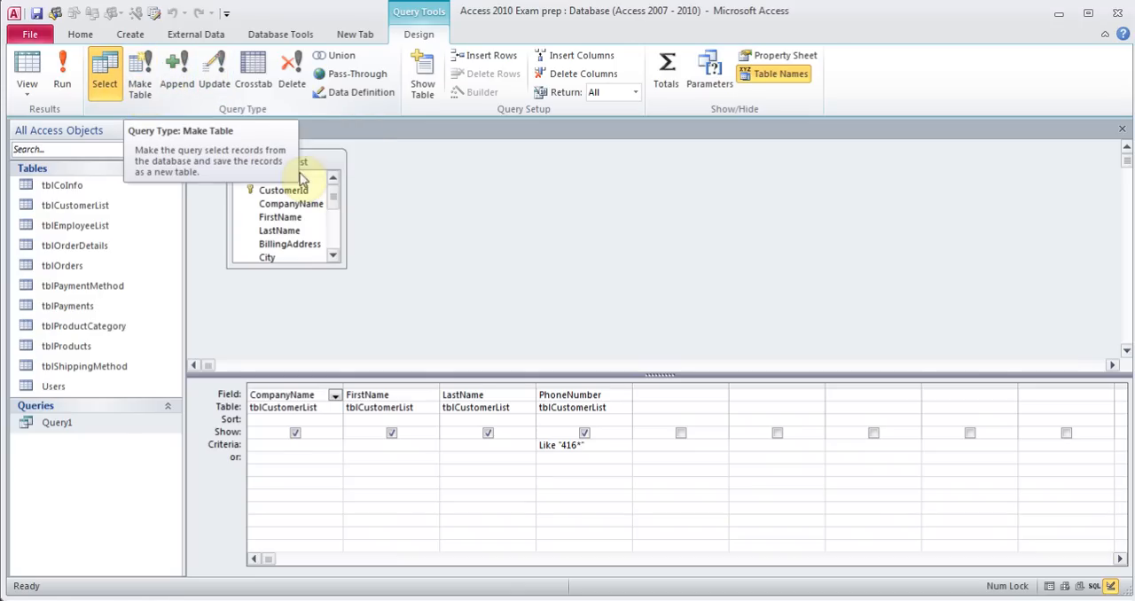
Close the query and create a quick form from the tblOrders table
left_click(1122, 128)
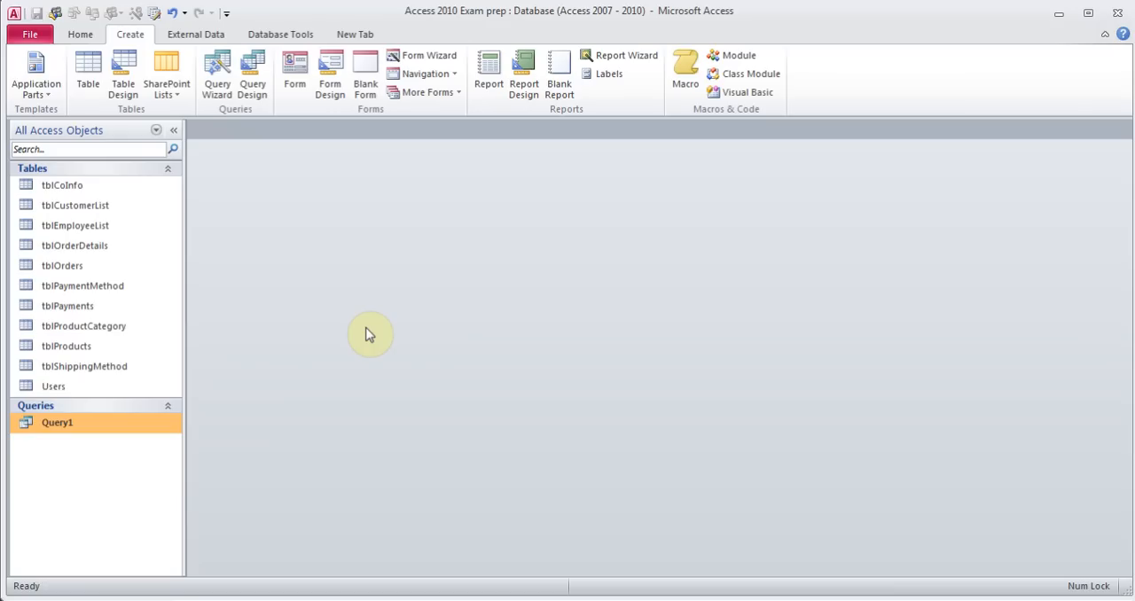
left_click(56, 262)
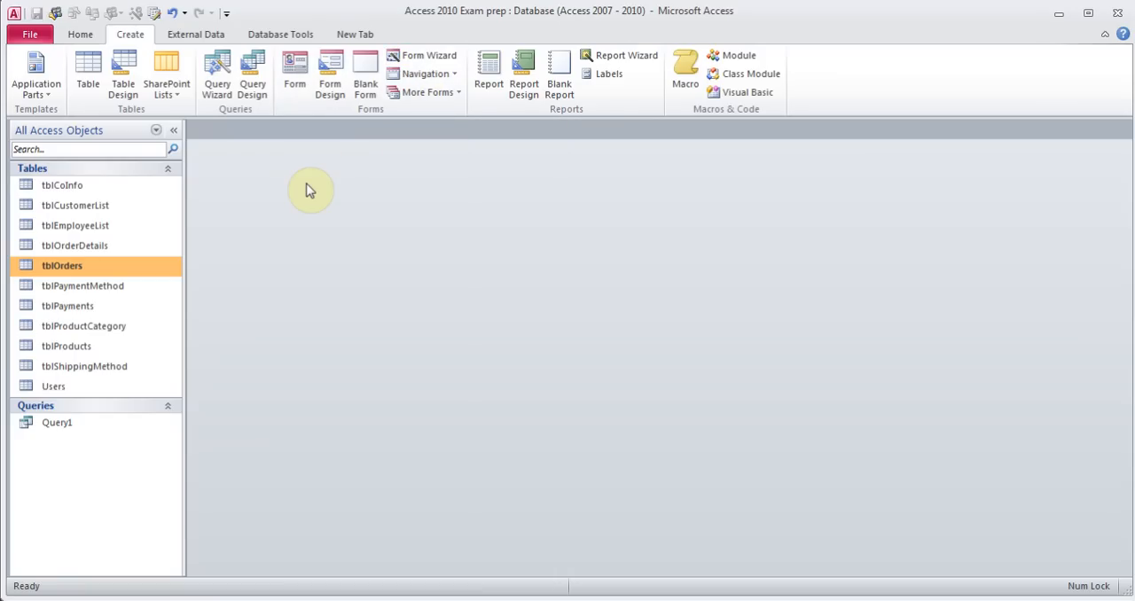
left_click(295, 79)
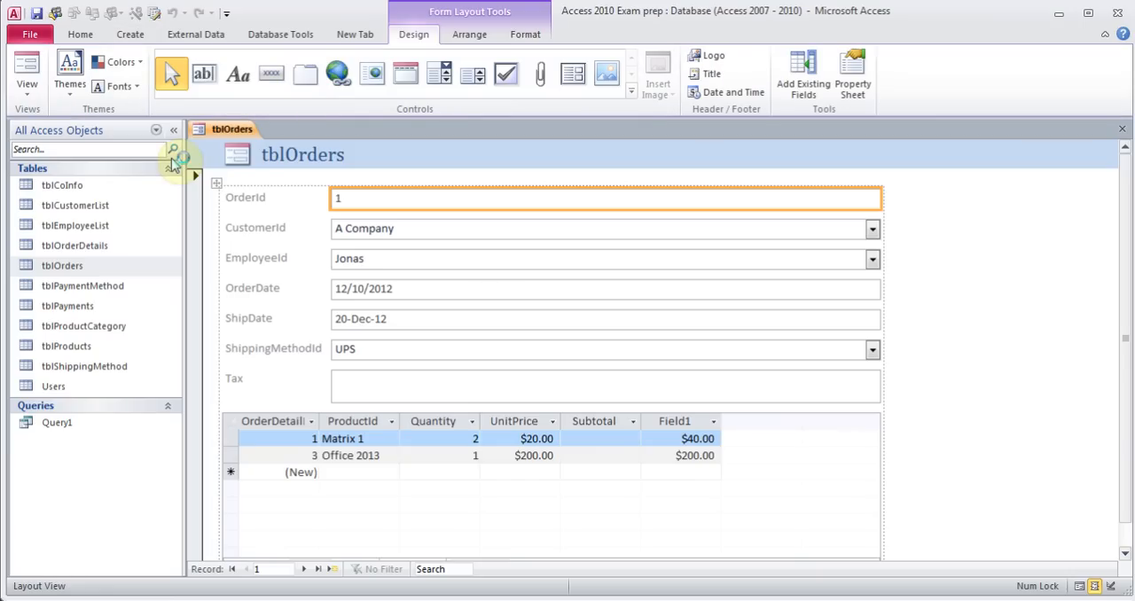
Save the new form as frmOrders
left_click(37, 14)
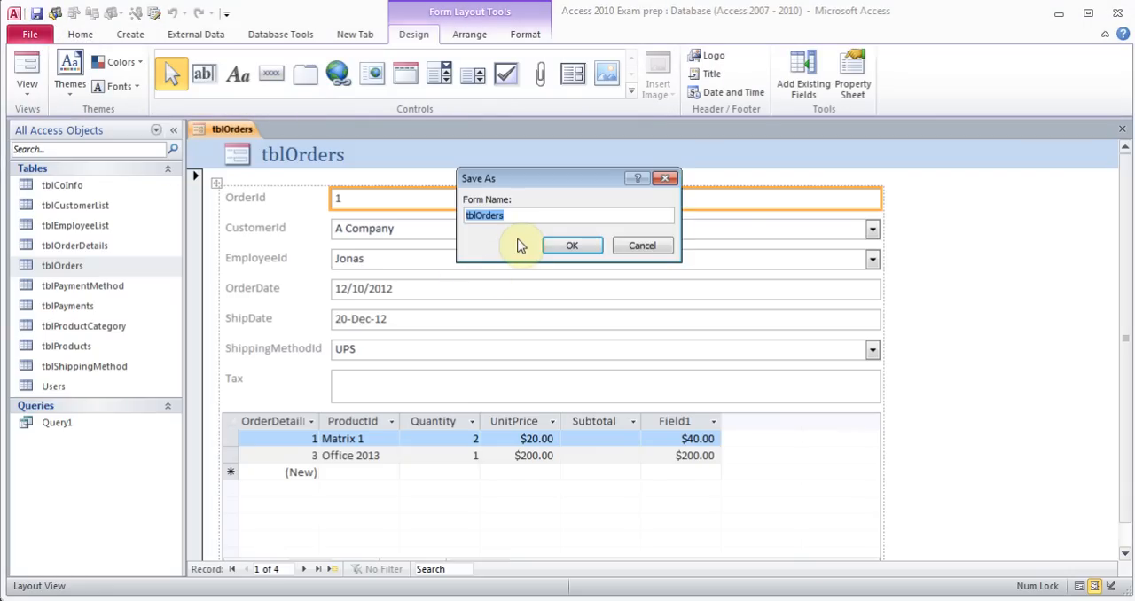
type("frm")
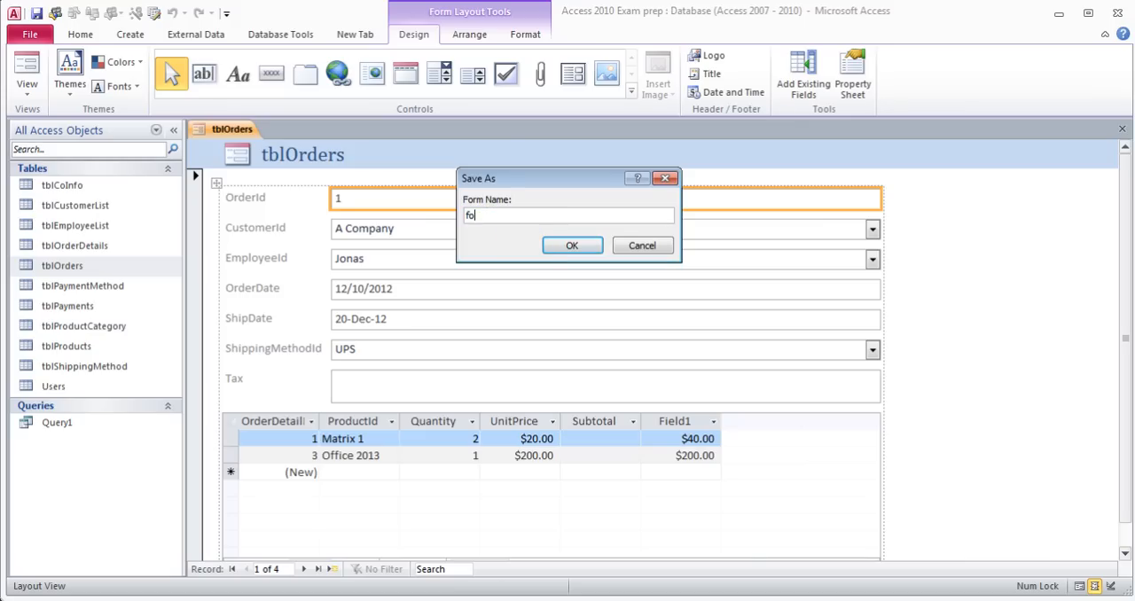
type("Orders")
left_click(578, 244)
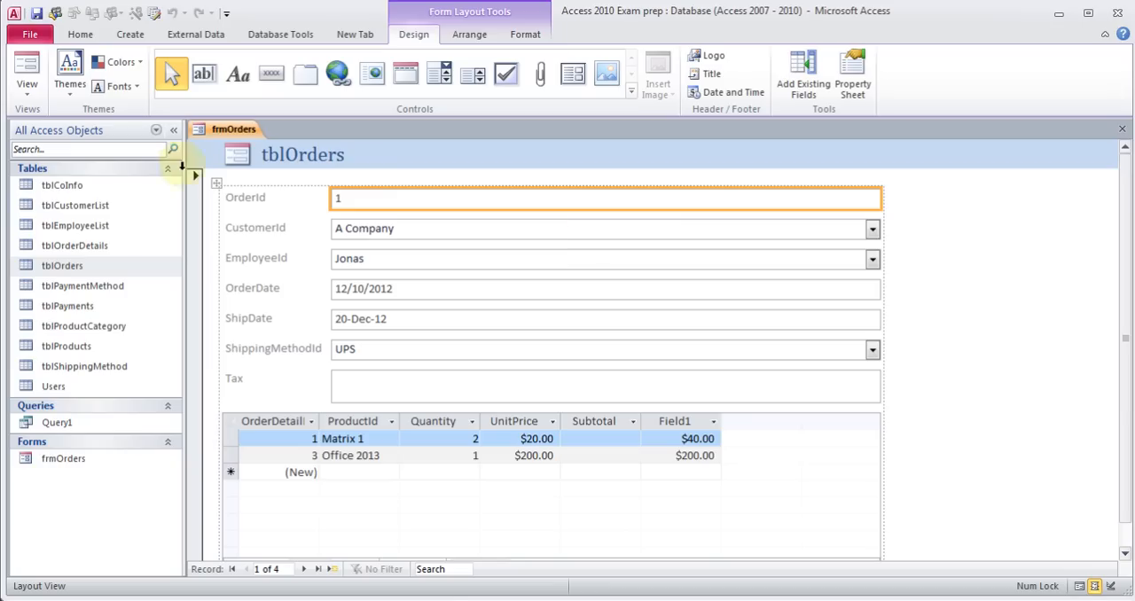
Switch the form to Form View and then back to Layout View
left_click(29, 96)
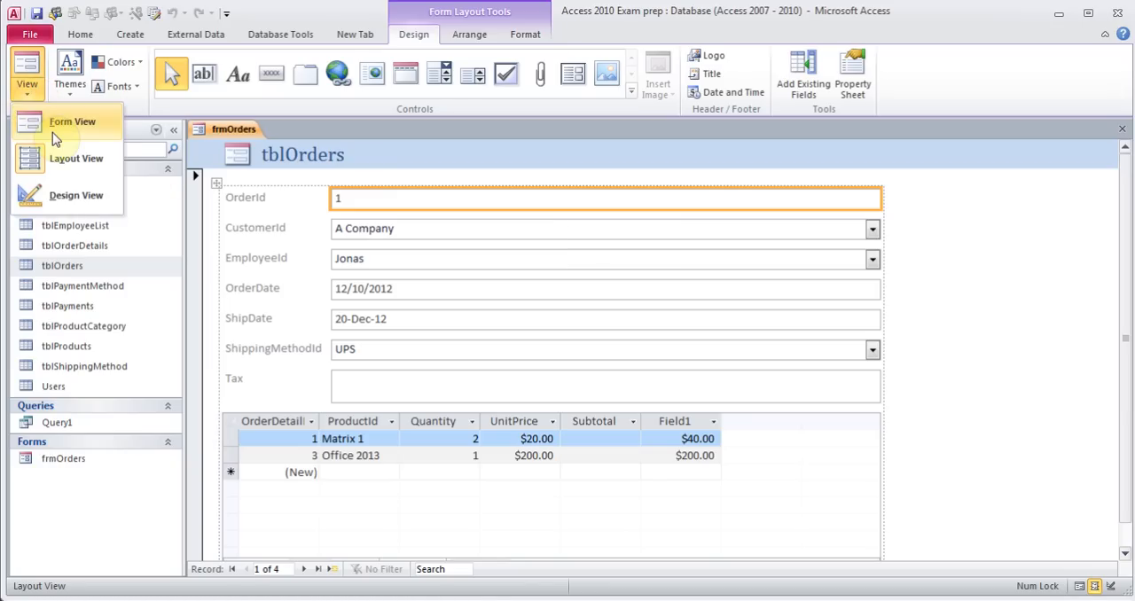
left_click(53, 132)
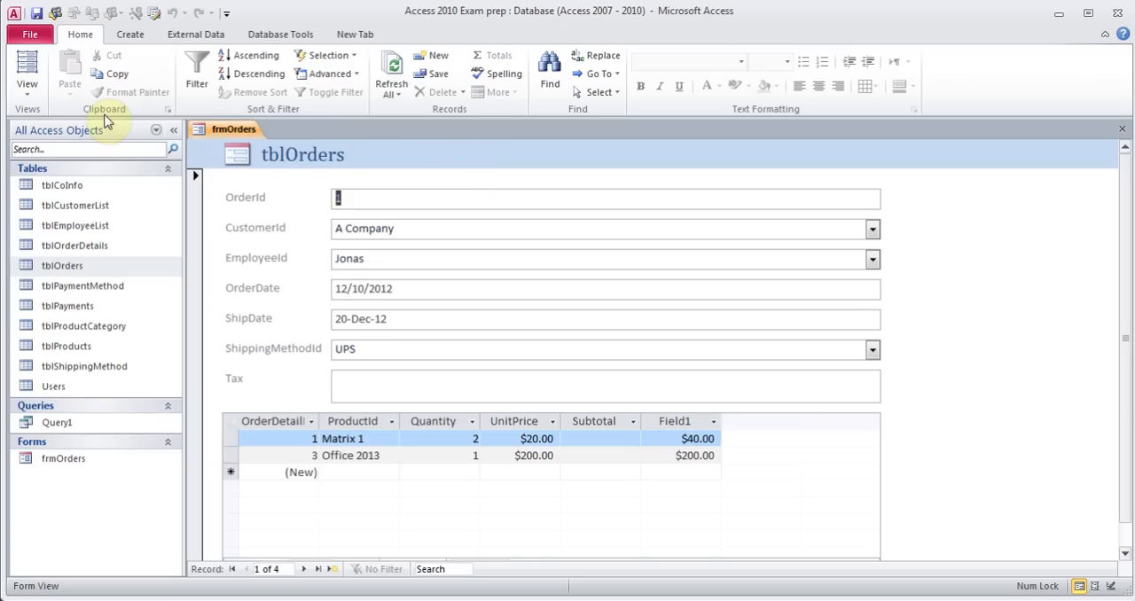
left_click(30, 94)
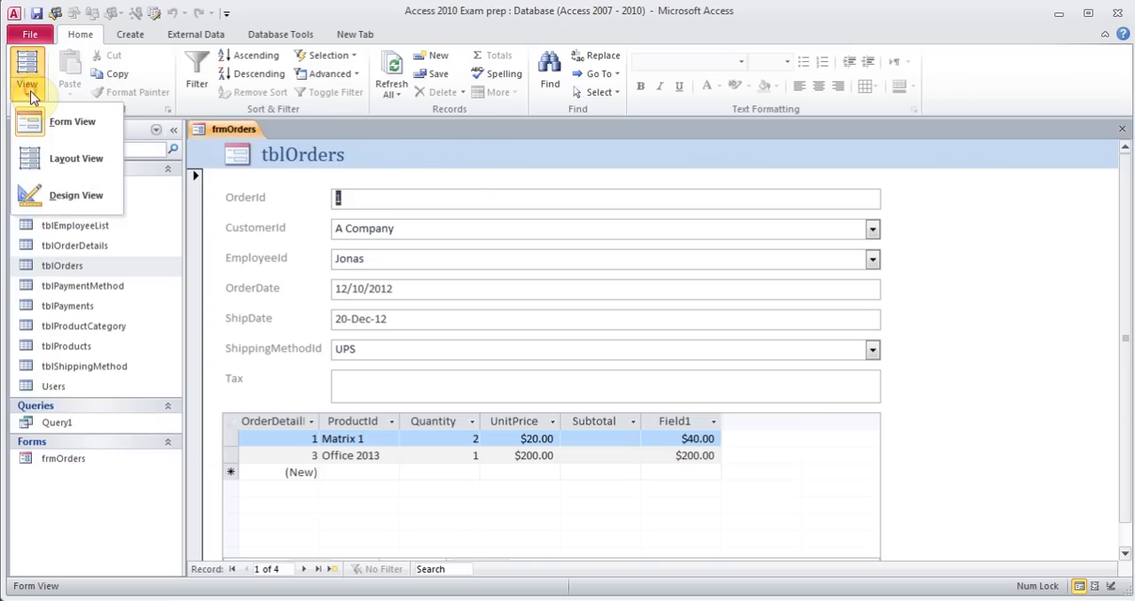
left_click(59, 158)
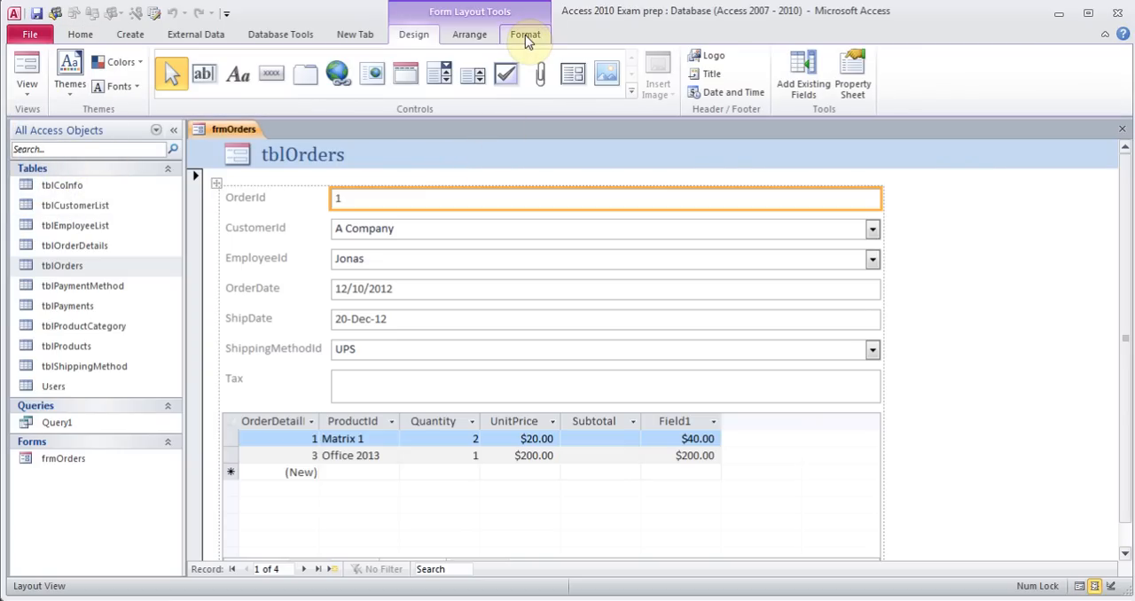
Apply a different built-in theme to the form
left_click(70, 89)
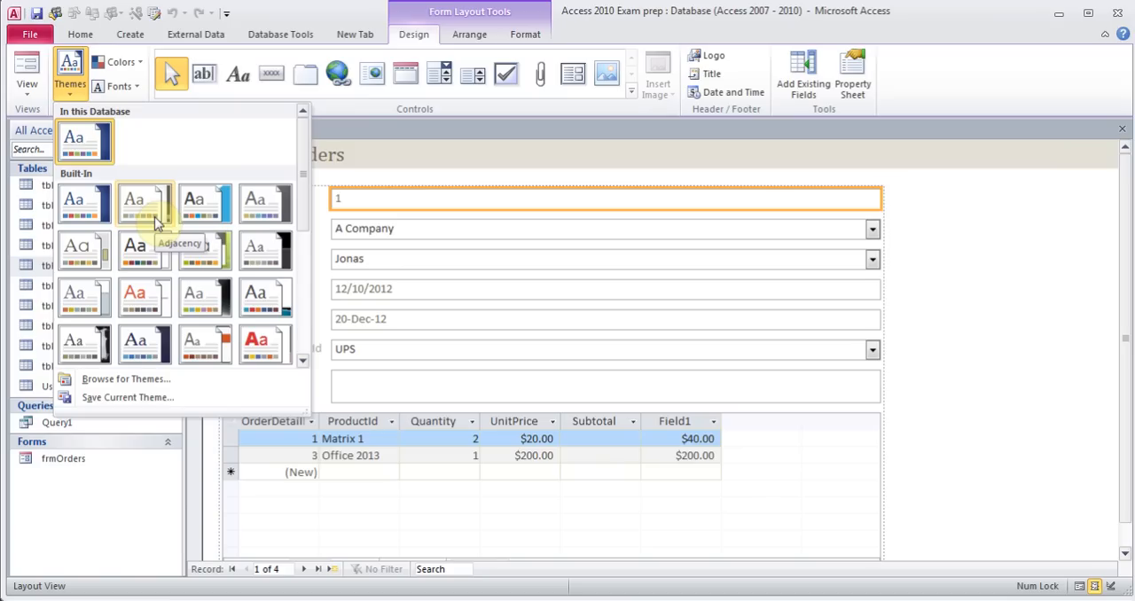
left_click(204, 206)
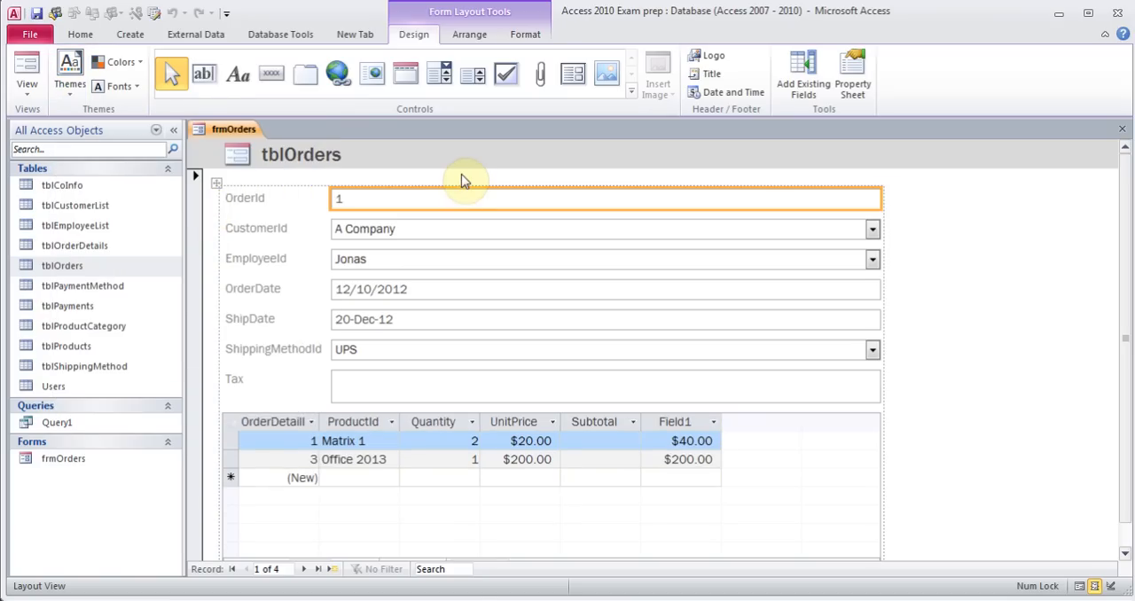
Delete the OrderId field from the form and add it back from the field list
left_click(289, 198)
left_click(399, 196)
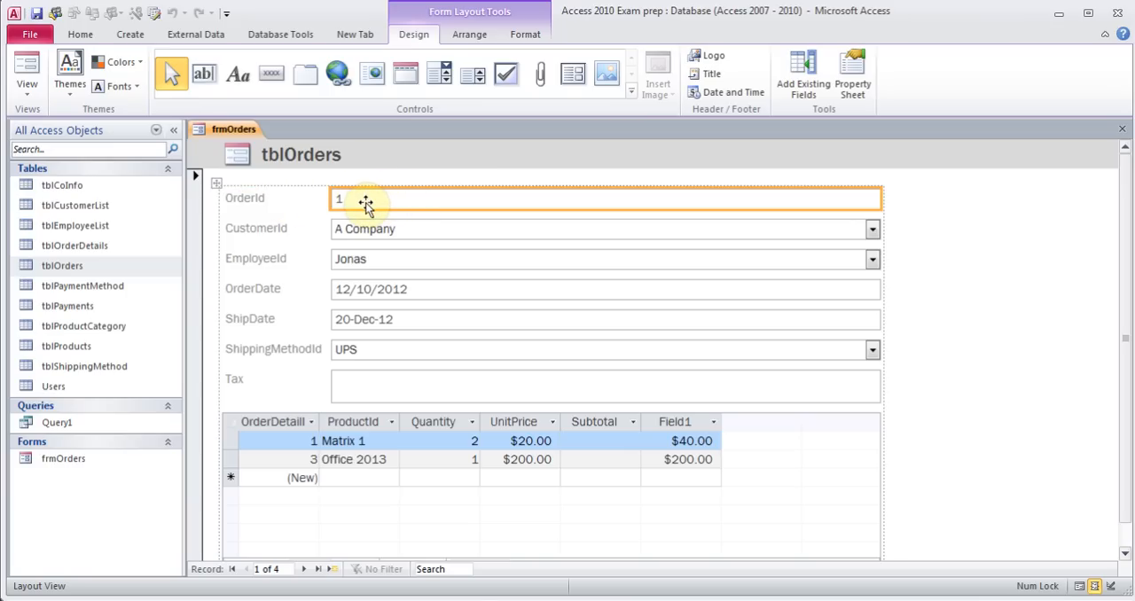
key("Delete")
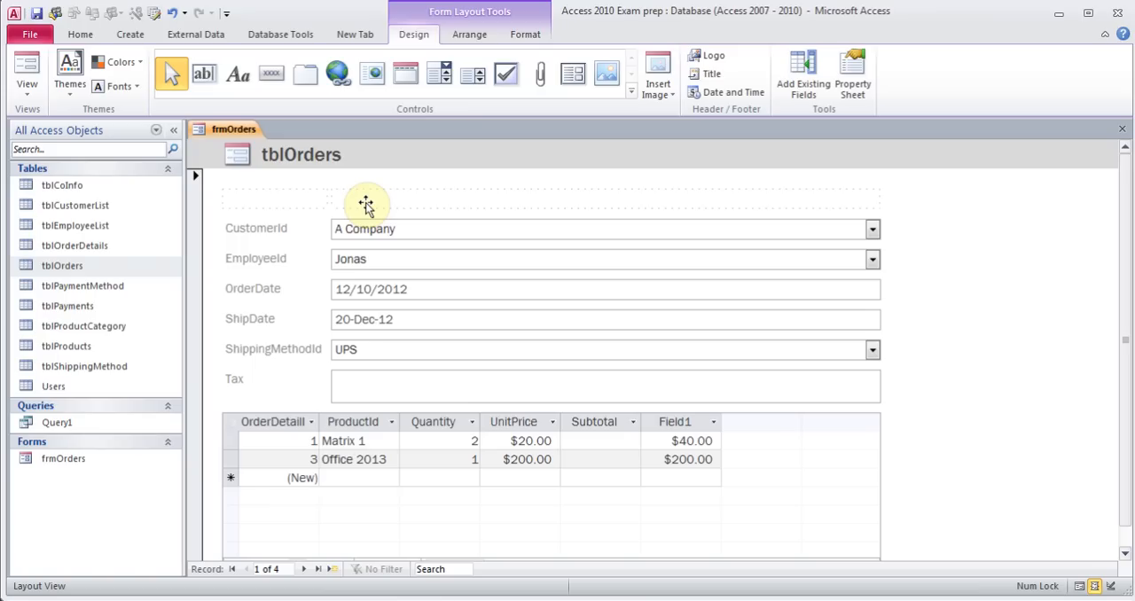
left_click(795, 86)
left_click(885, 181)
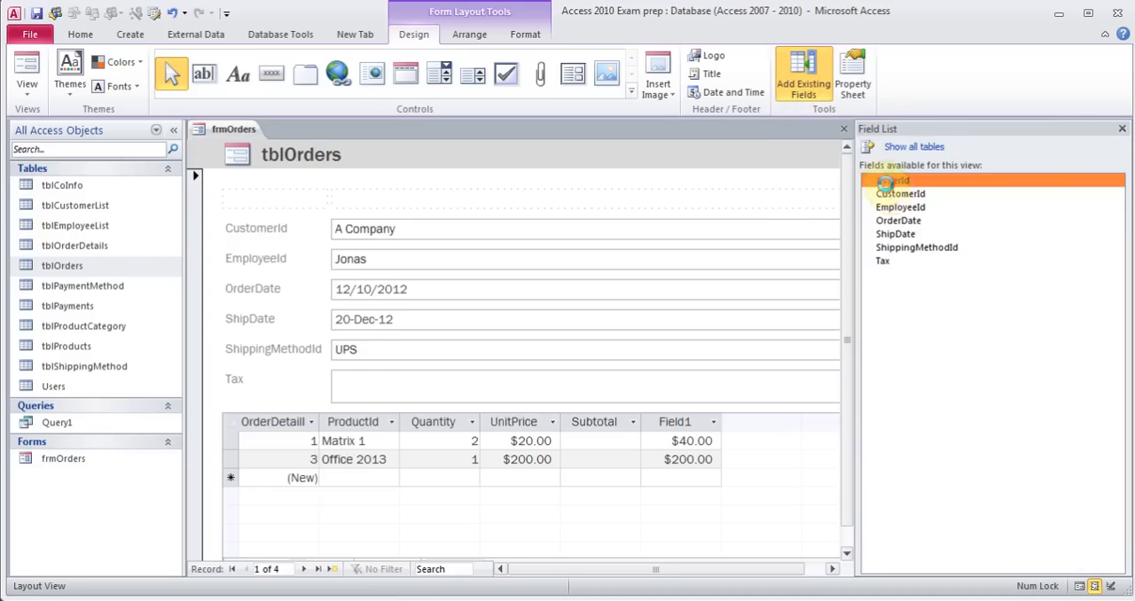
double_click(885, 181)
left_click_drag(438, 544, 442, 181)
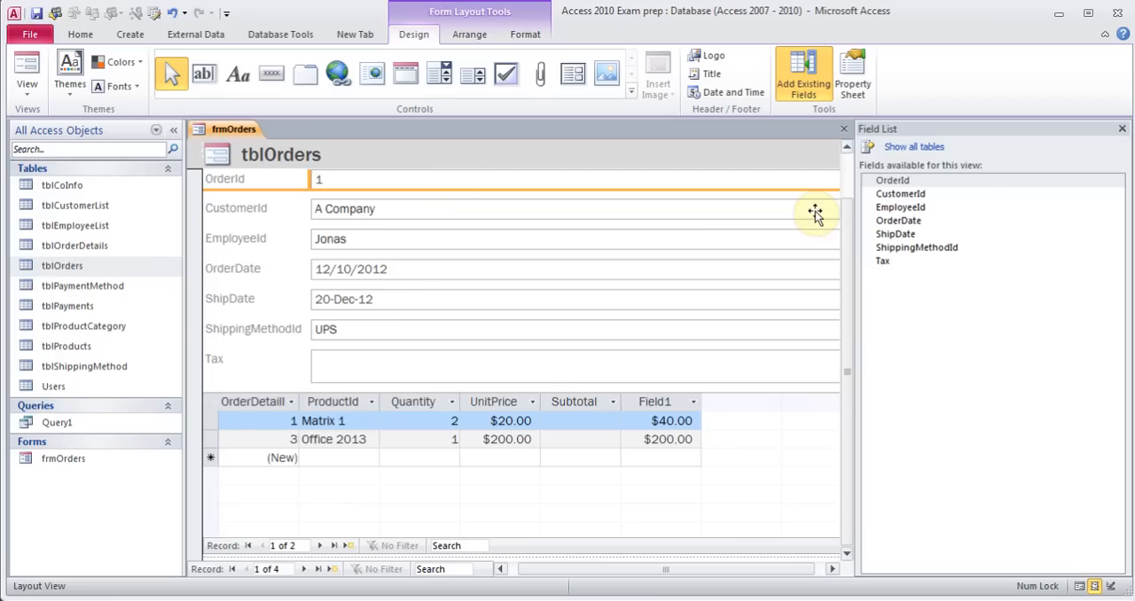
left_click(1122, 129)
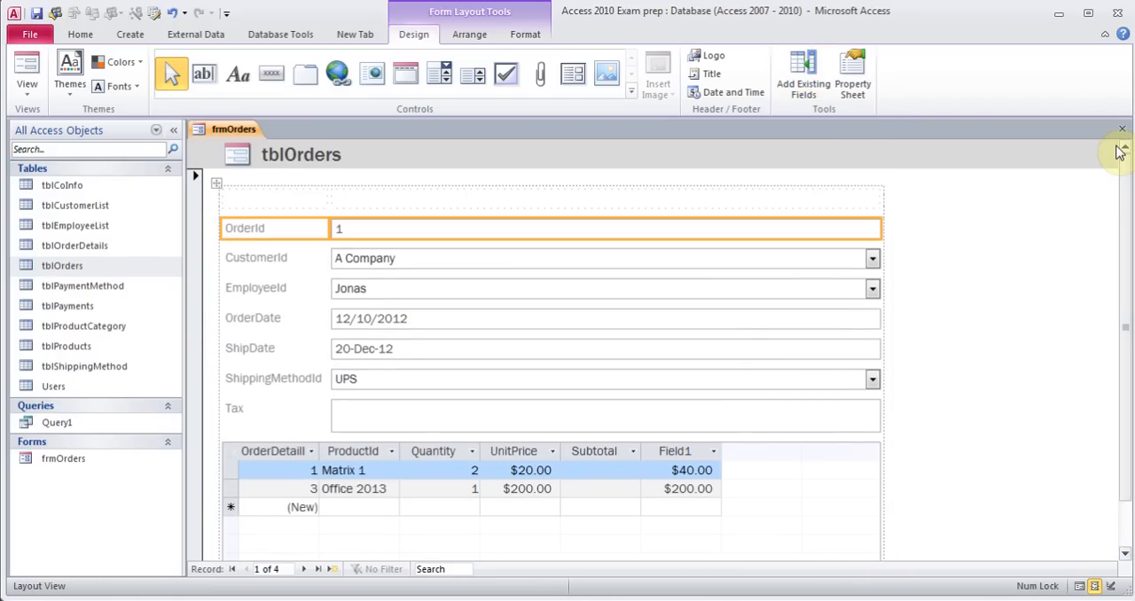
left_click(916, 272)
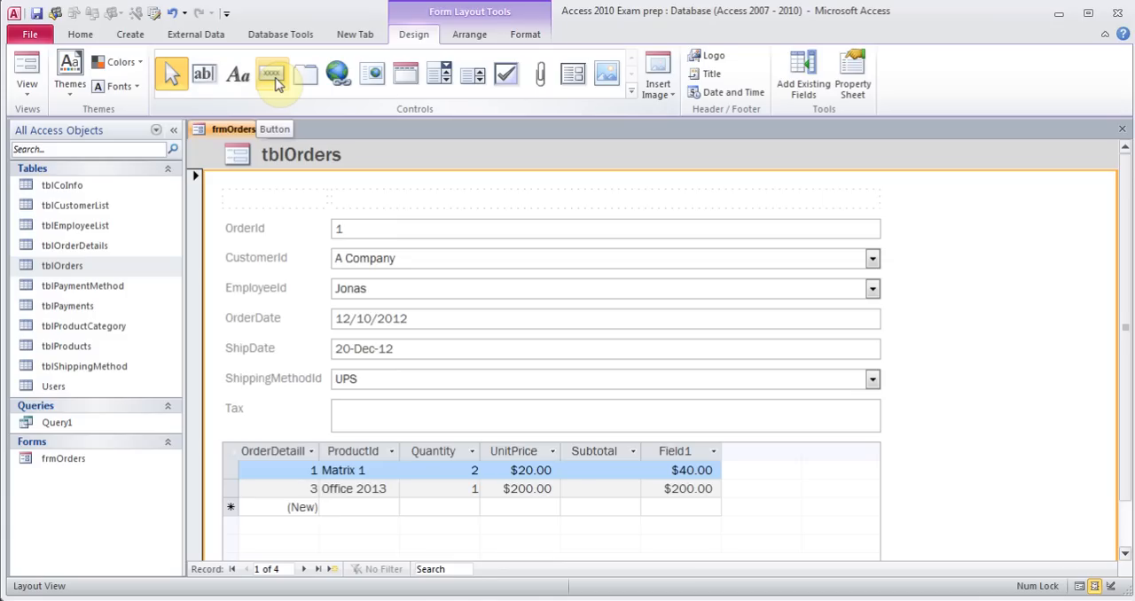
left_click(27, 89)
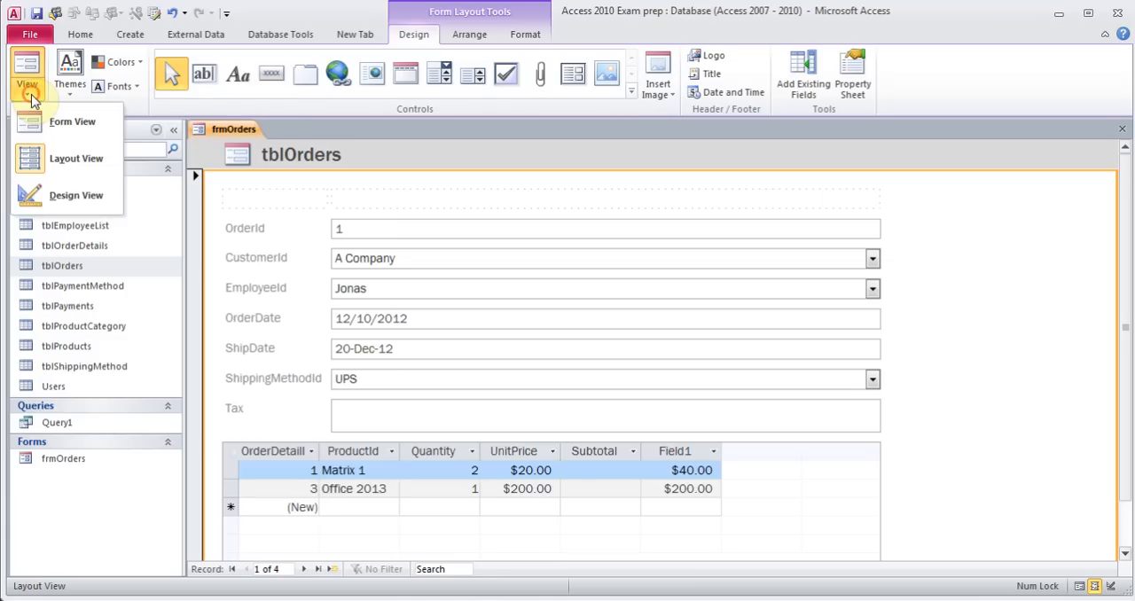
left_click(72, 203)
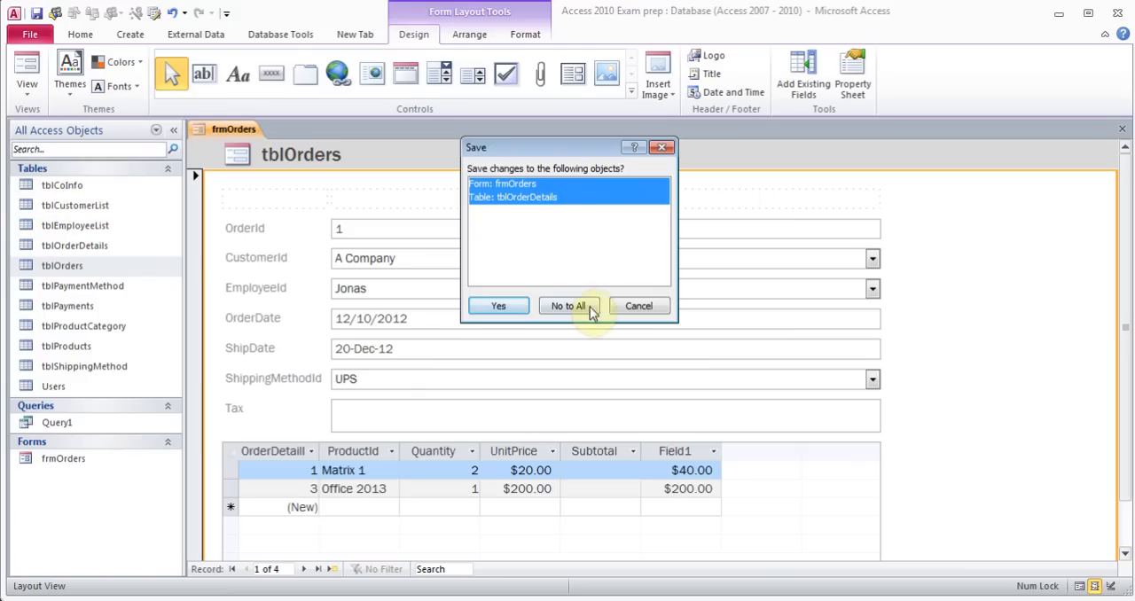
left_click(663, 148)
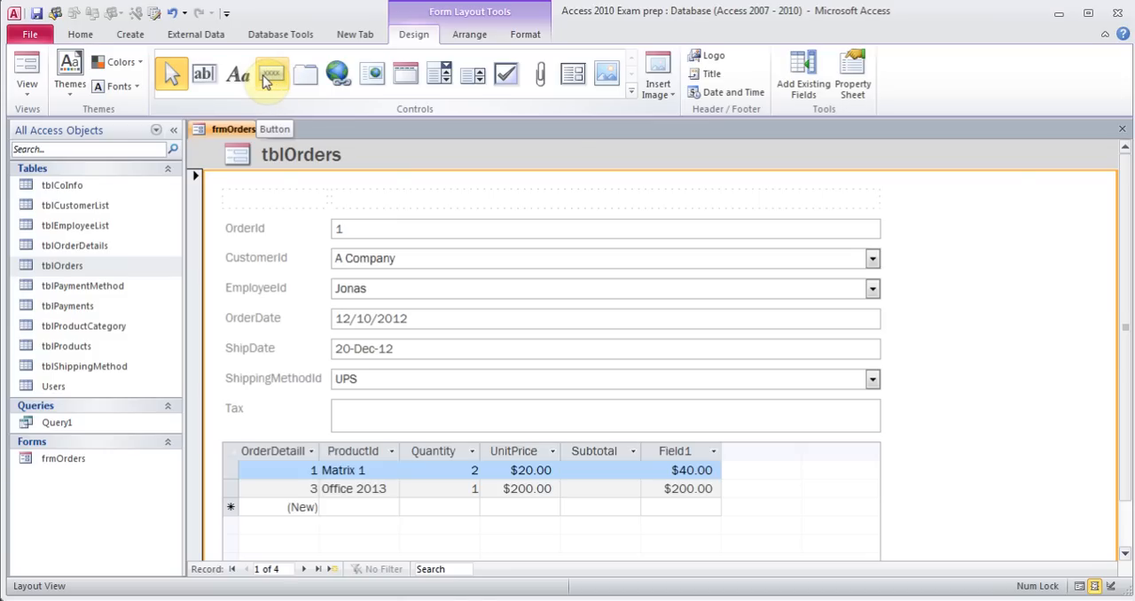
Close the form, saving changes to all listed objects
left_click(1122, 130)
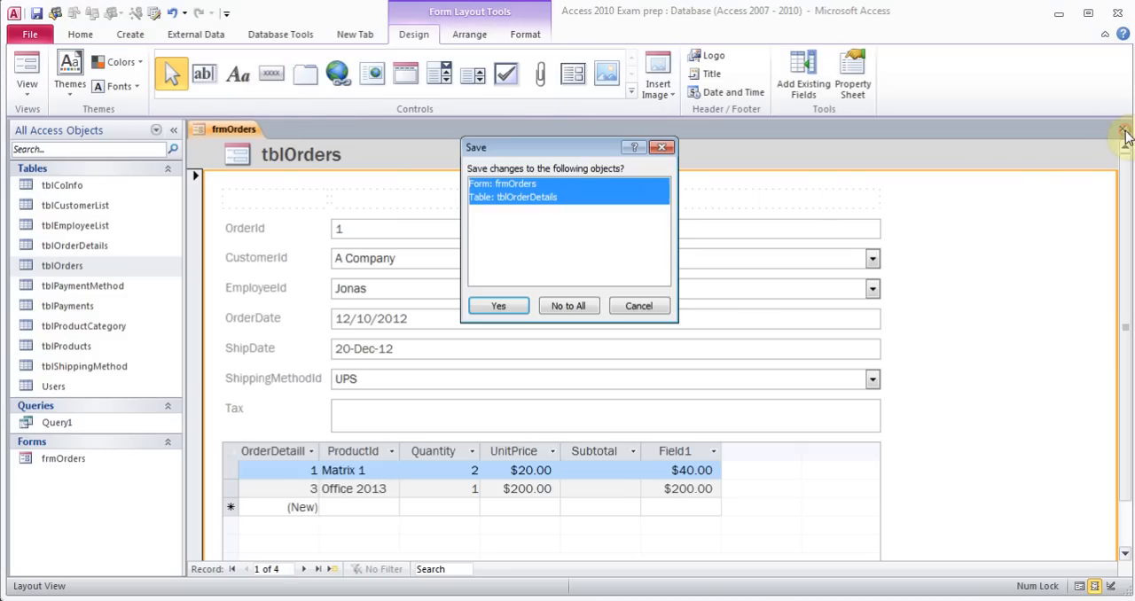
left_click(512, 306)
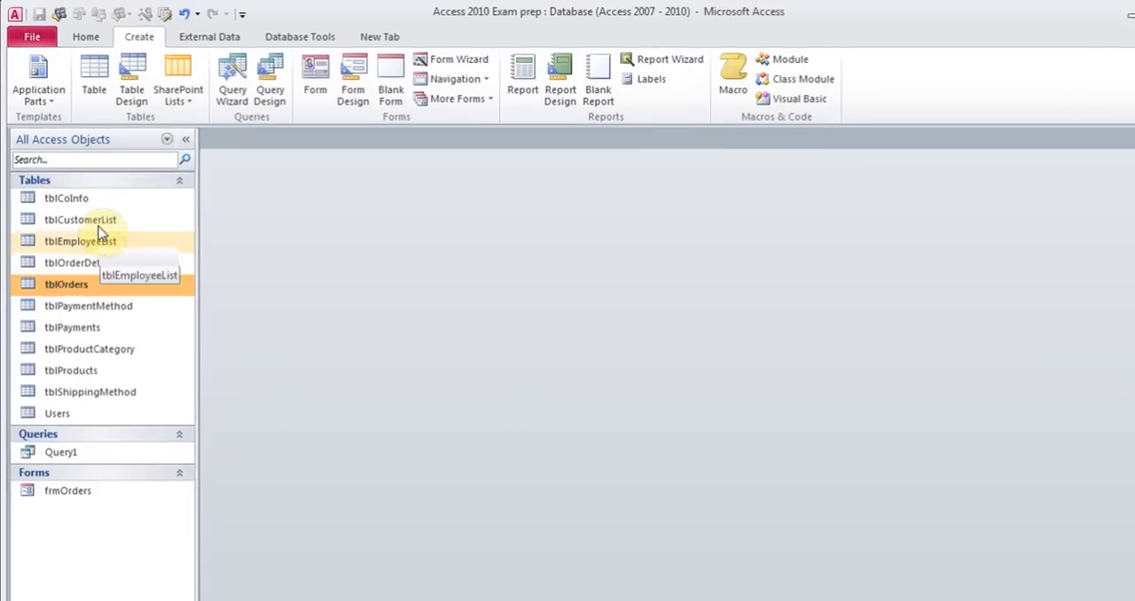
Create a quick form from the tblCustomerList table
left_click(89, 220)
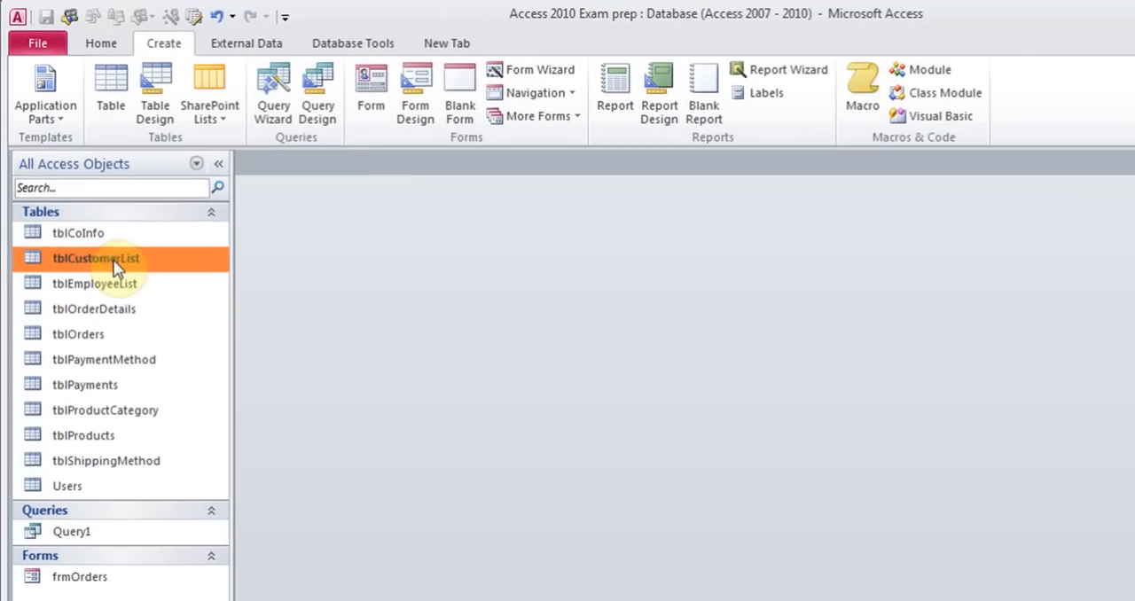
left_click(375, 89)
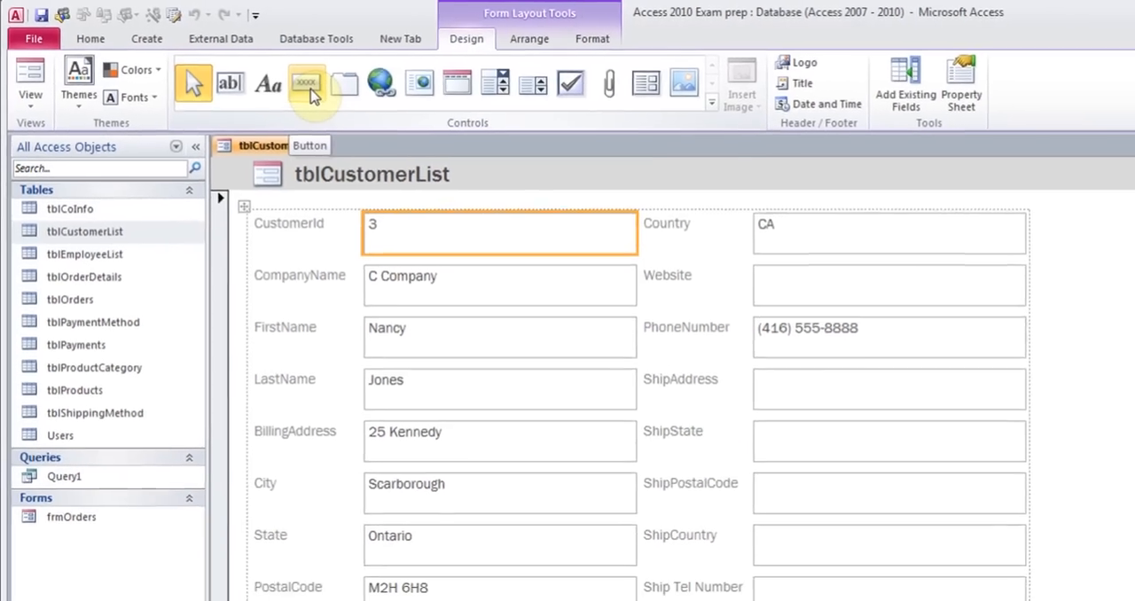
Place a command button beside PhoneNumber and choose the Record Operations action Add New Record
left_click(309, 89)
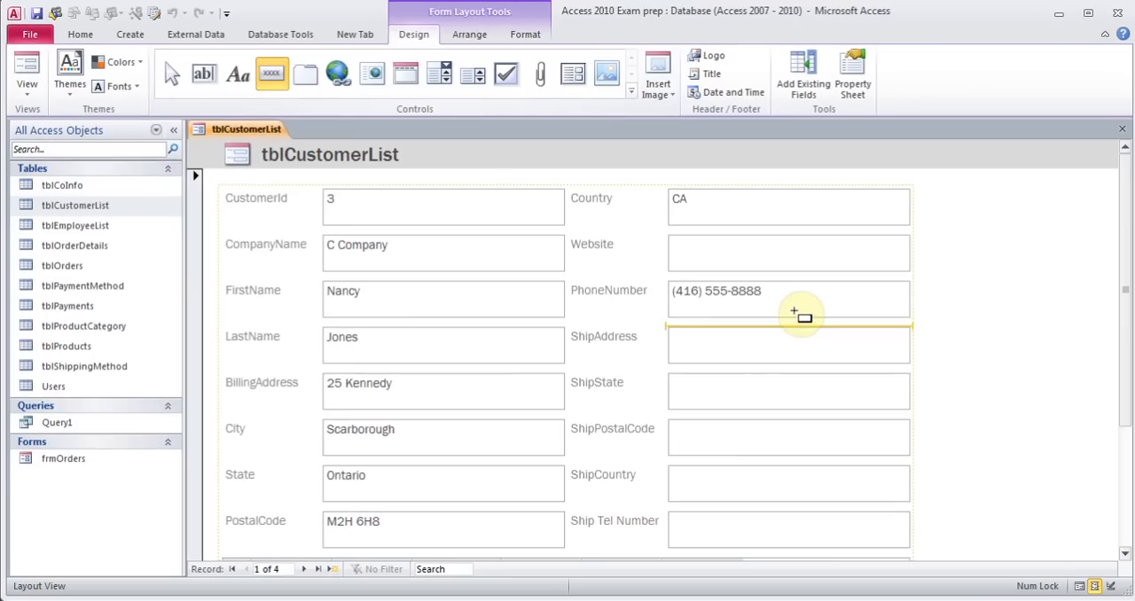
left_click(1048, 294)
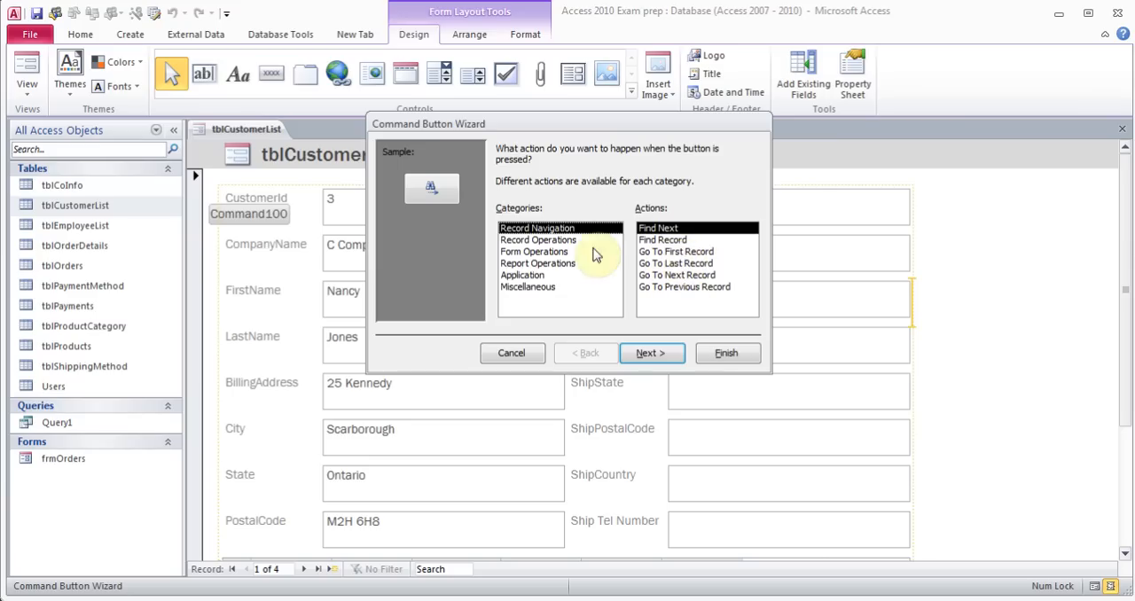
left_click(566, 242)
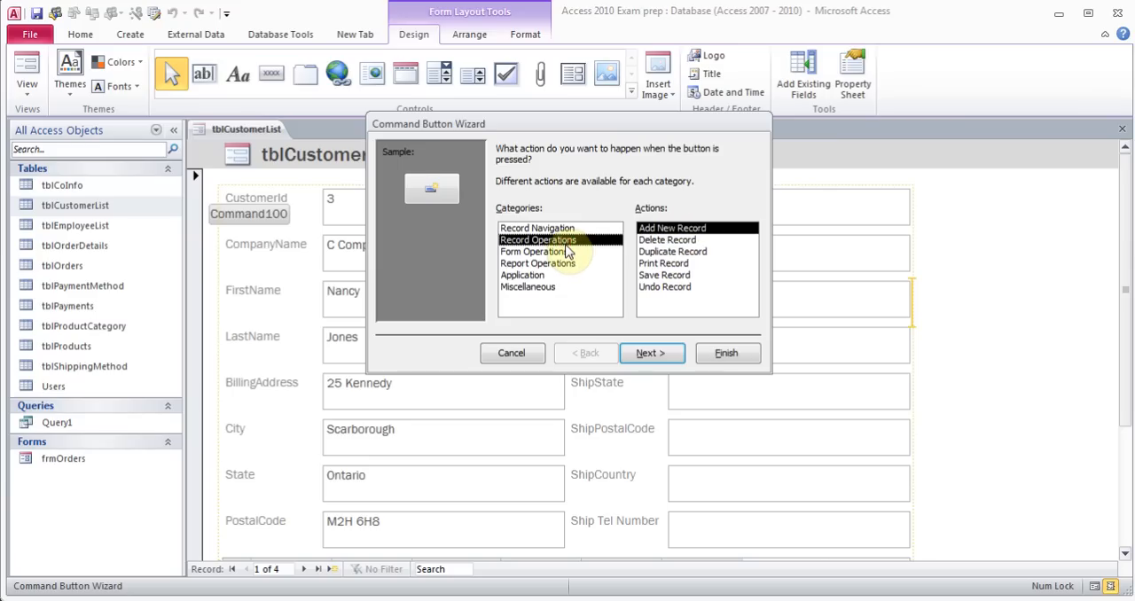
left_click(654, 352)
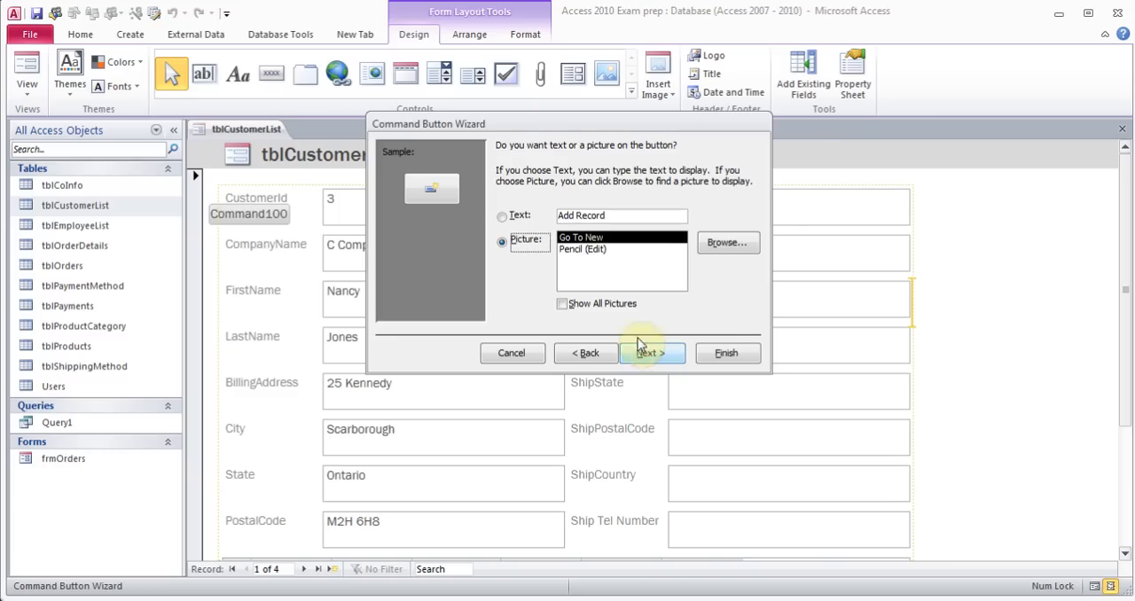
Show the text Add Record on the button, name the button Add record, and finish the wizard
left_click(504, 218)
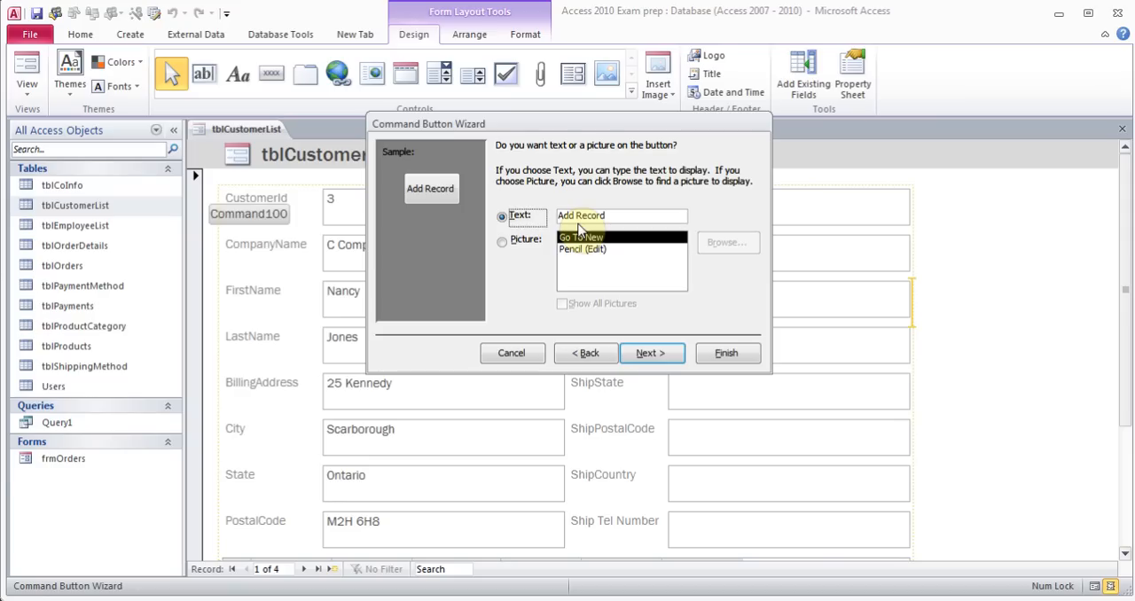
left_click(651, 353)
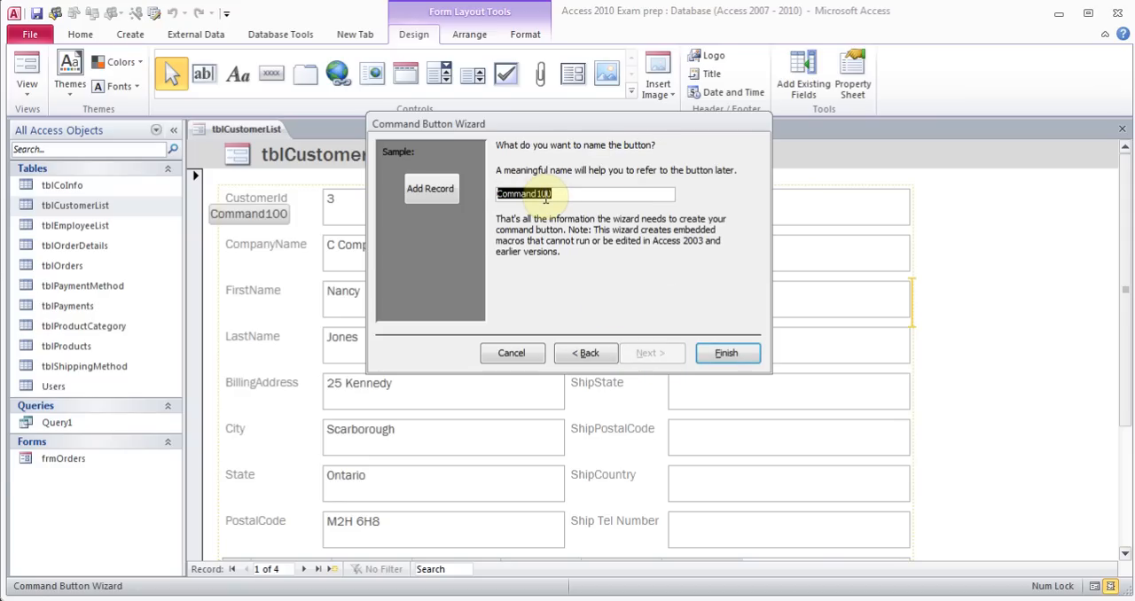
type("Add record")
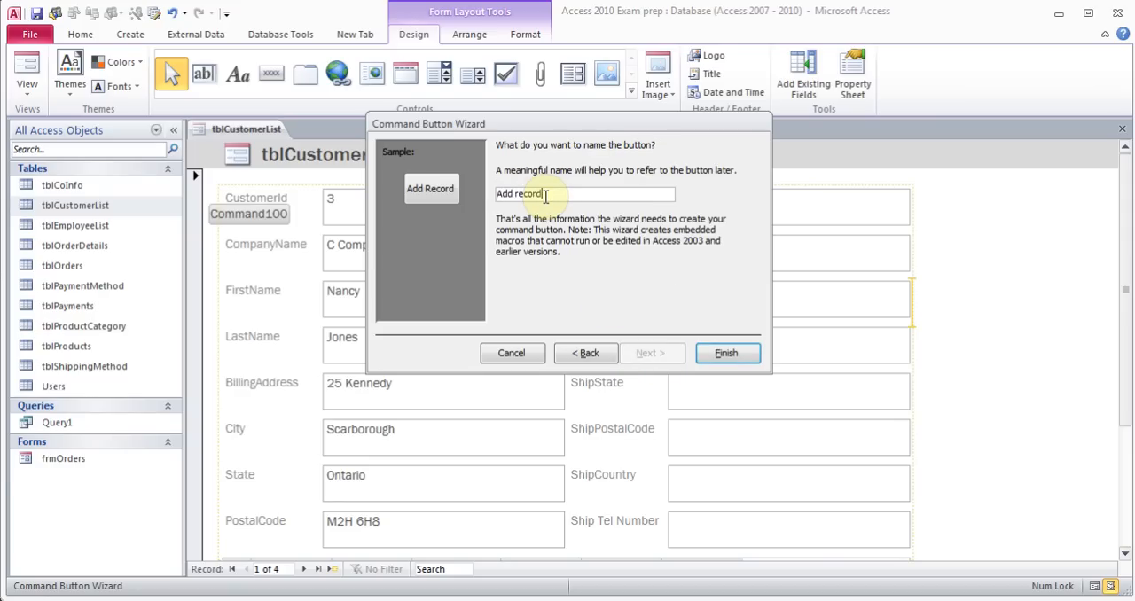
left_click(726, 353)
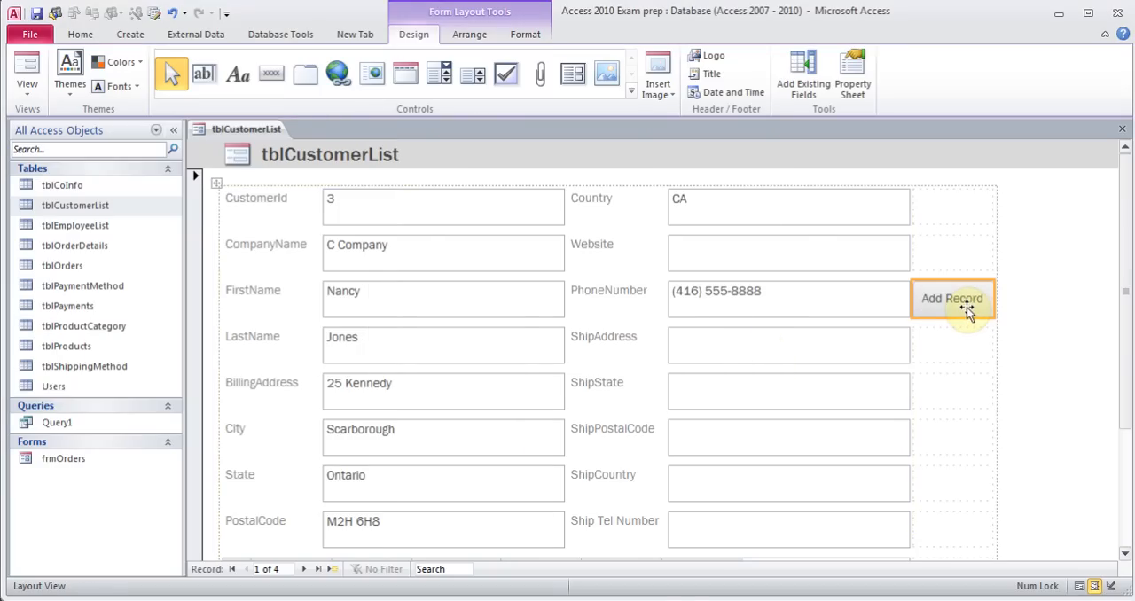
Switch the form to Form View and save it as tblCustomerList
left_click(34, 93)
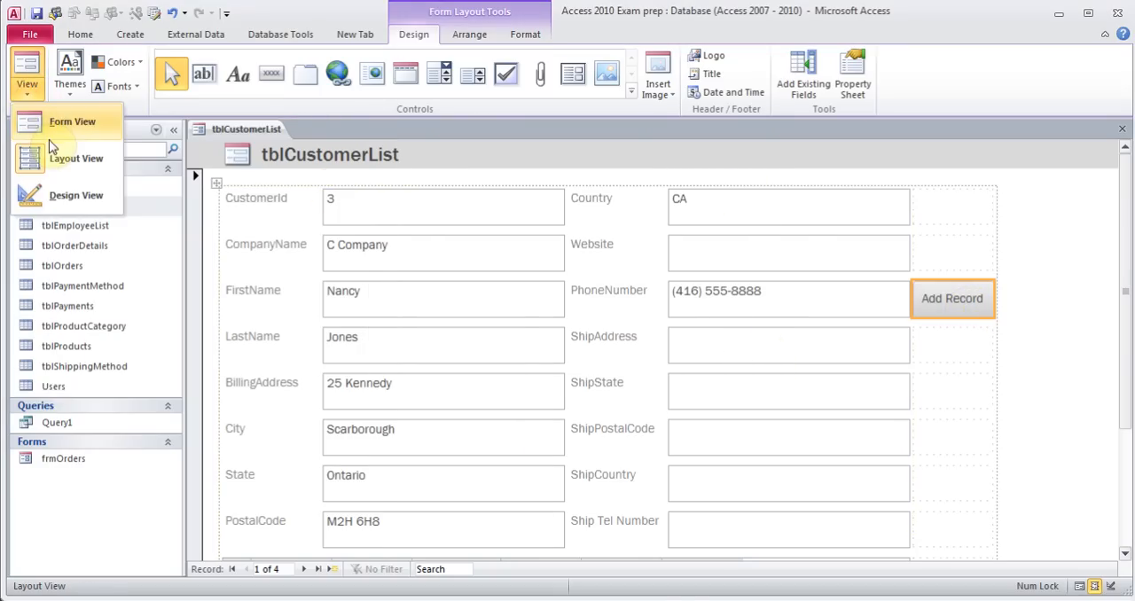
left_click(66, 123)
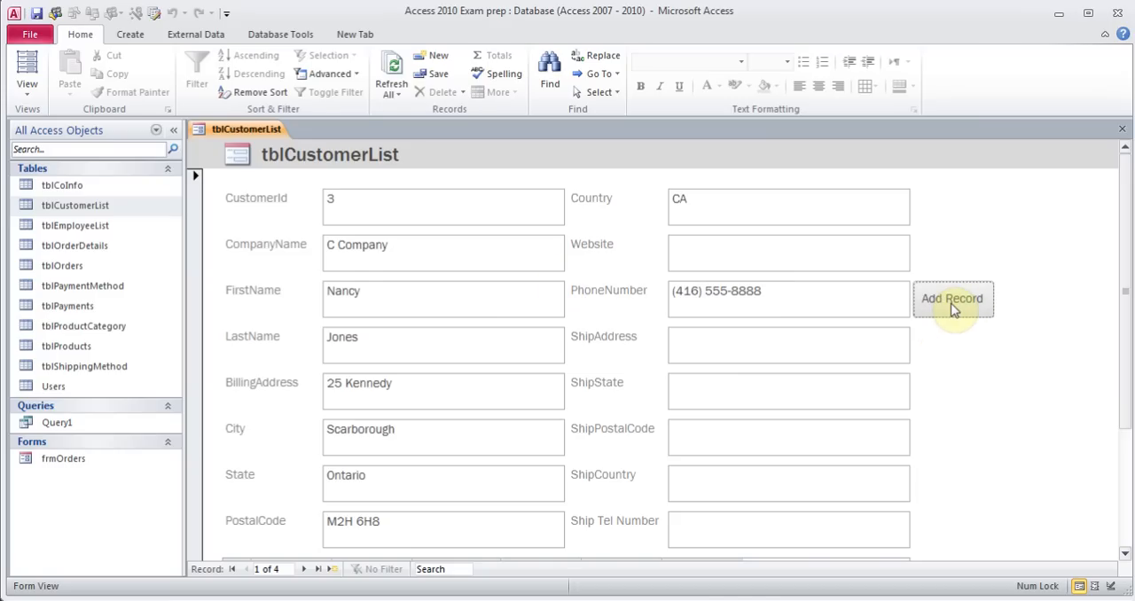
left_click(36, 13)
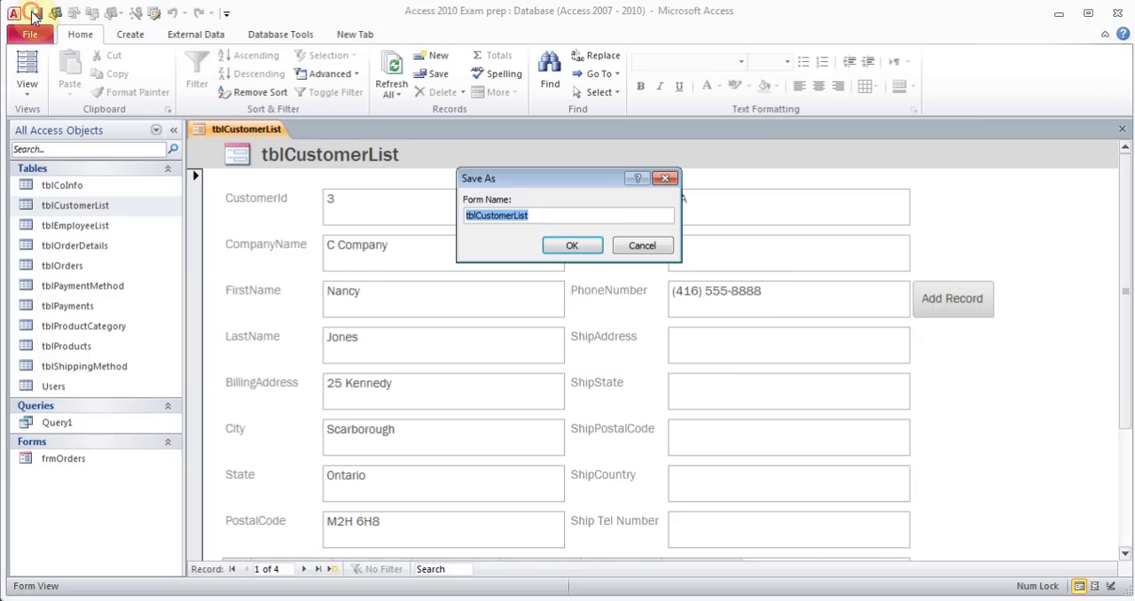
left_click(572, 245)
Return to Layout View and change the form's title to Form Customer List
left_click(26, 86)
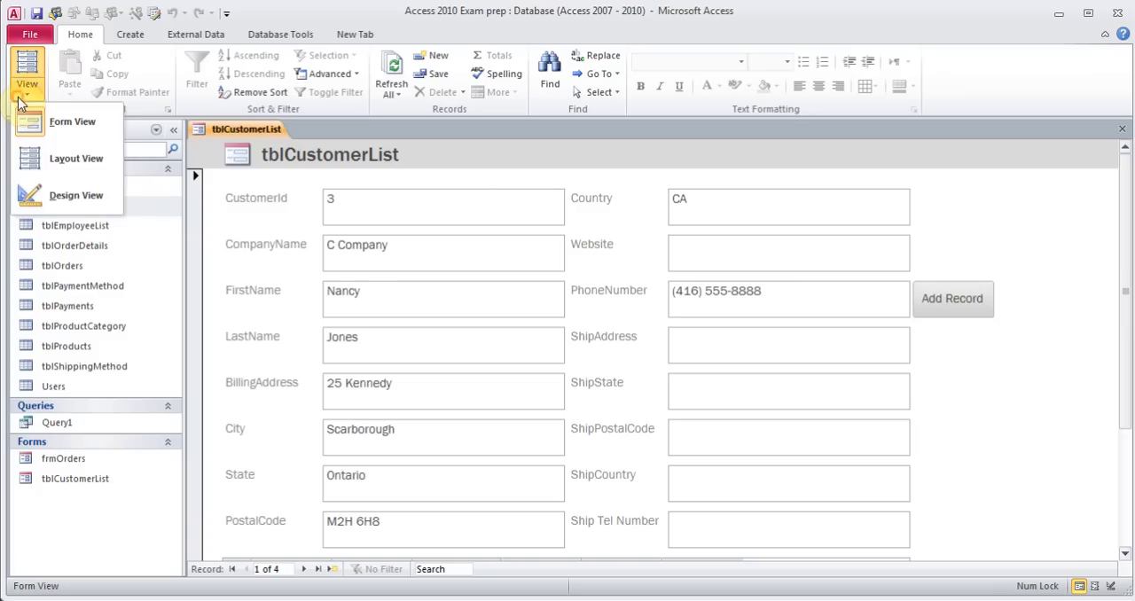
left_click(53, 158)
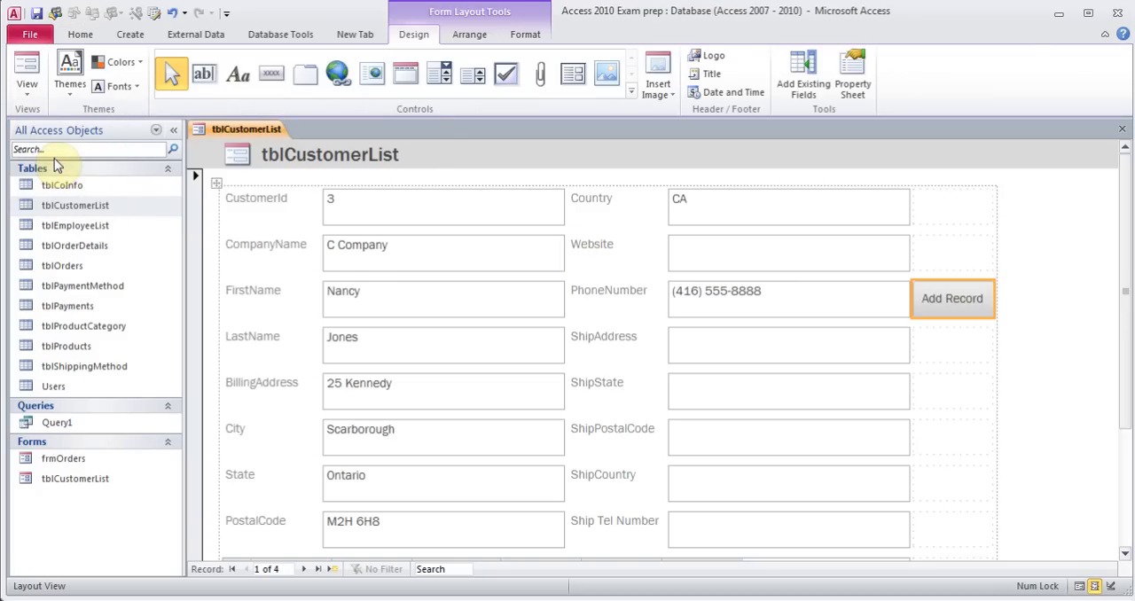
left_click(712, 58)
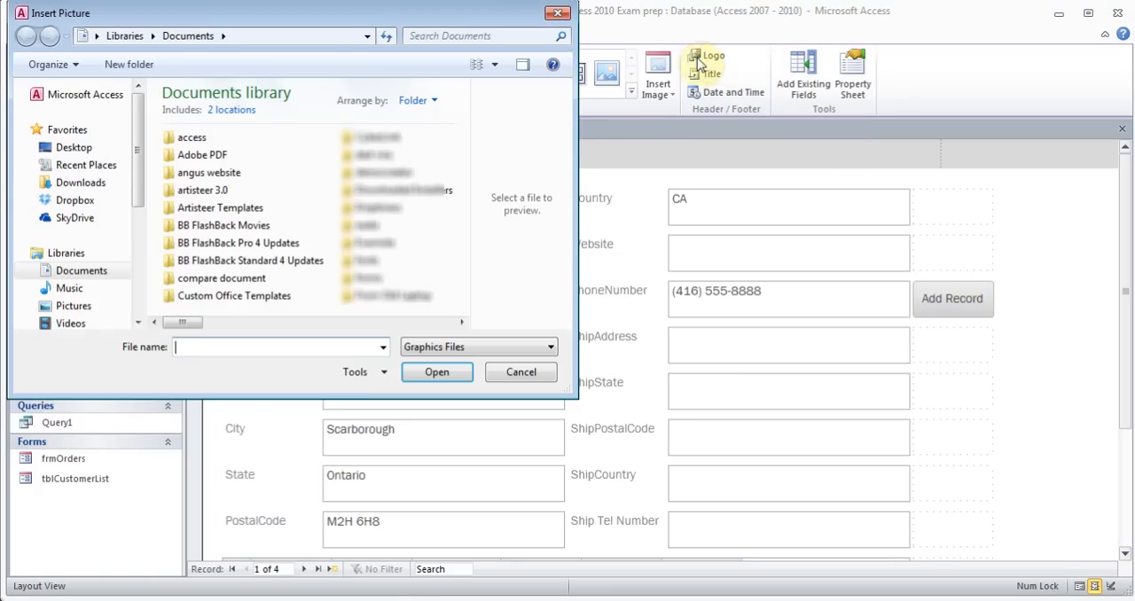
left_click(521, 372)
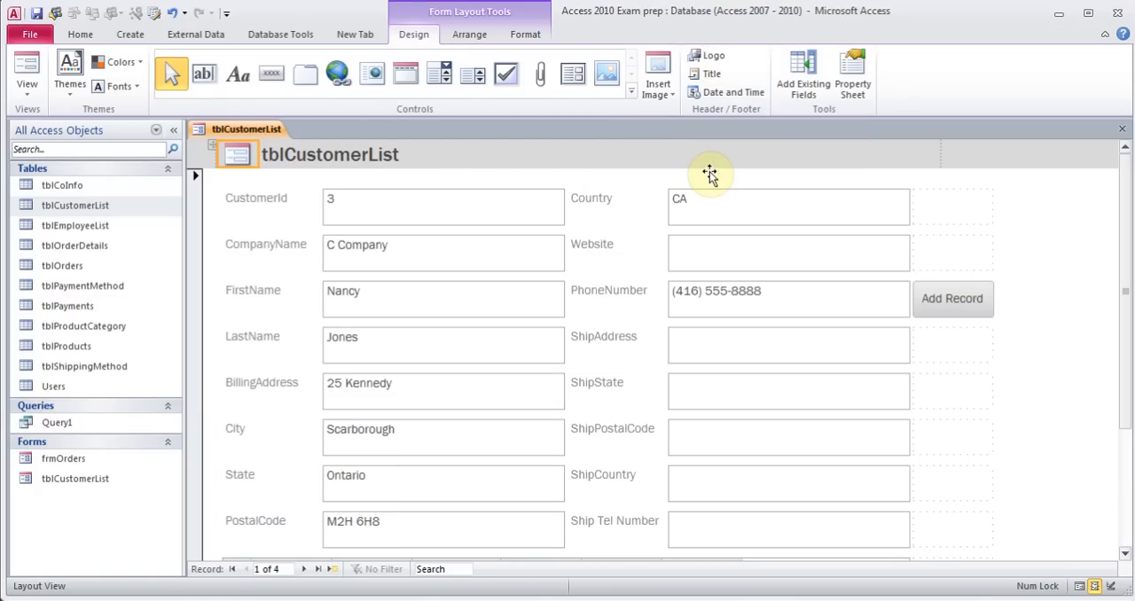
left_click(709, 76)
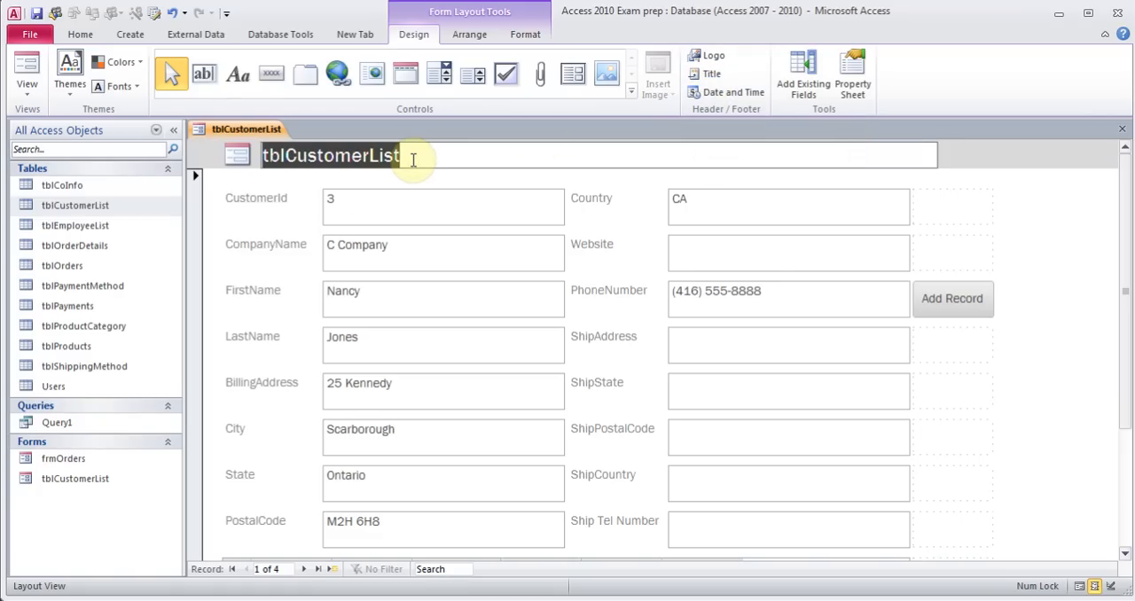
type("Form ")
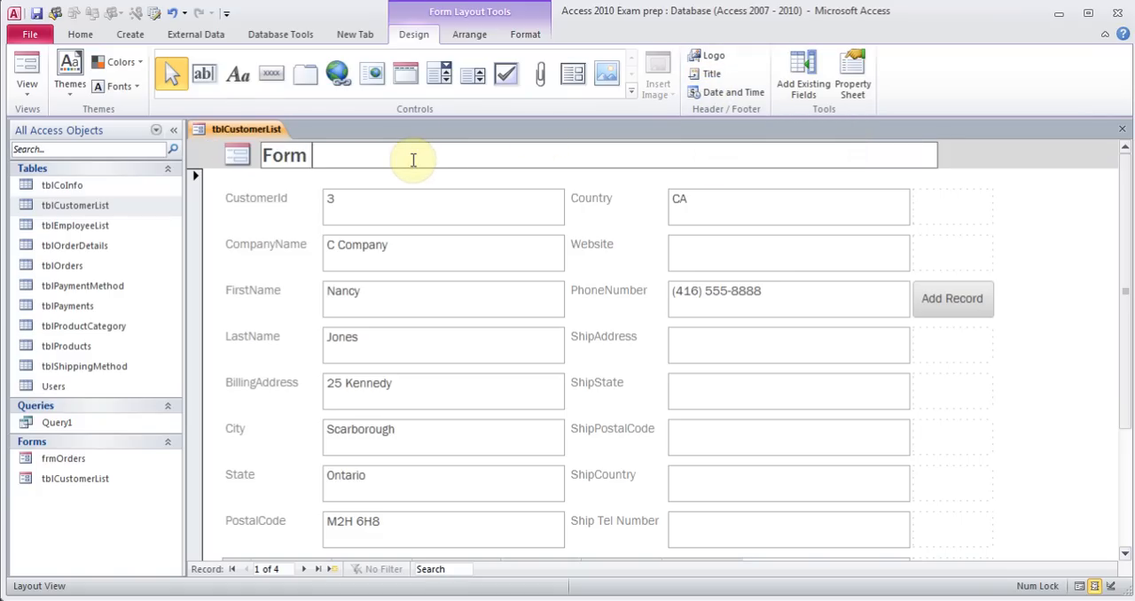
type("Customer List")
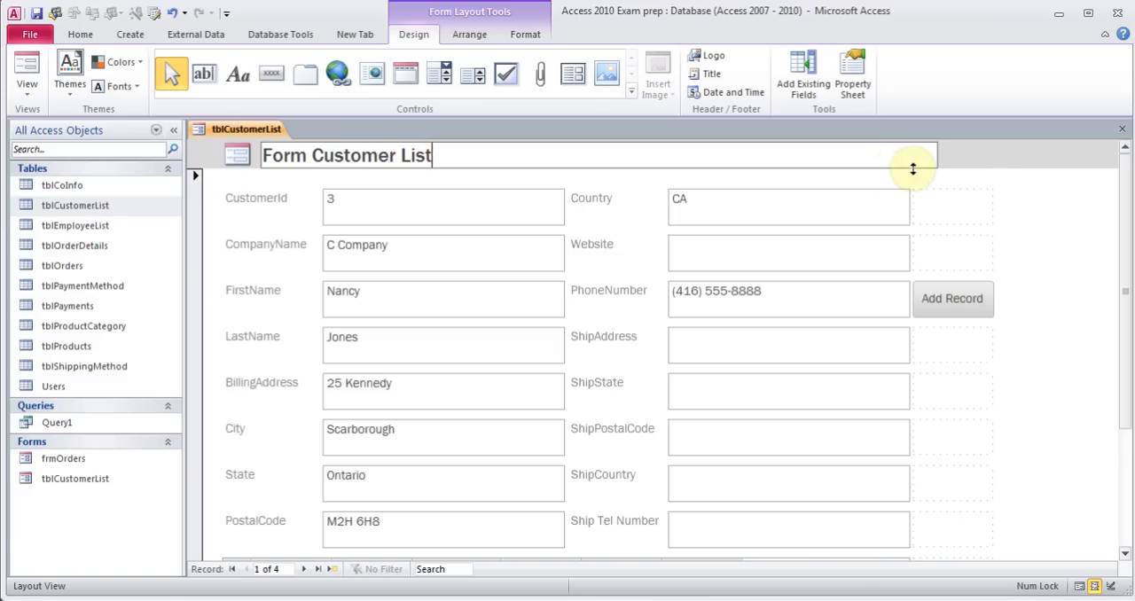
left_click(988, 155)
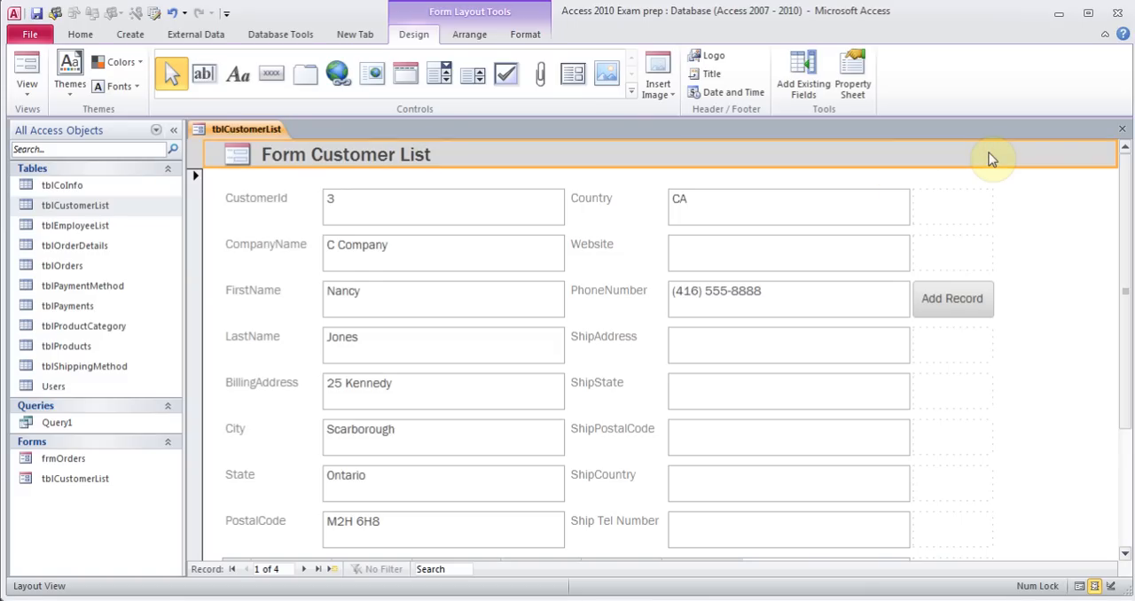
Close the form, saving changes to its design
left_click(735, 94)
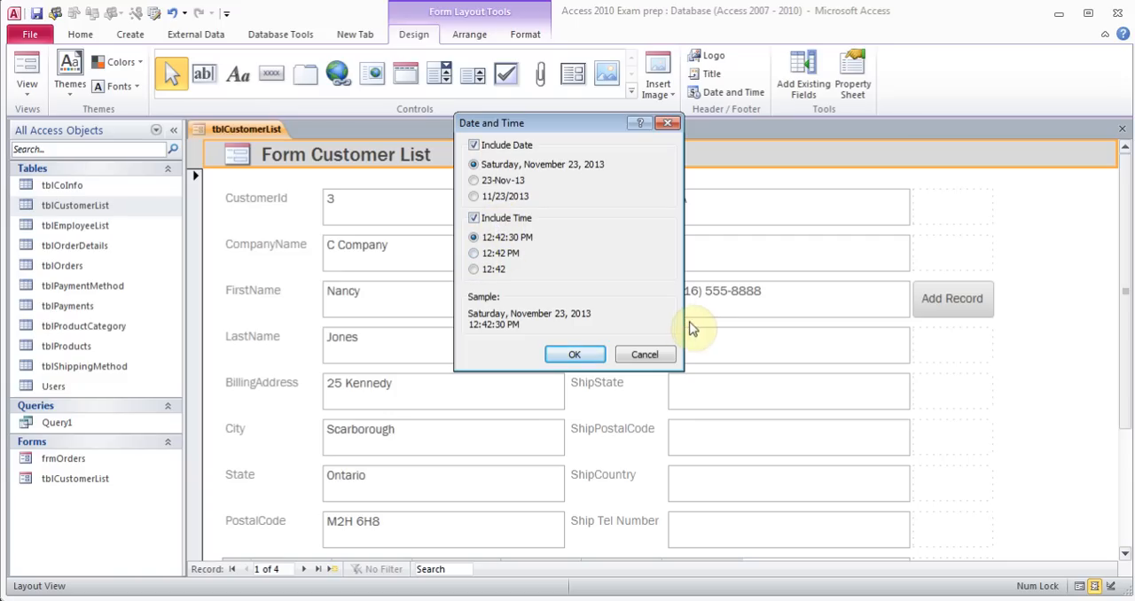
left_click(644, 357)
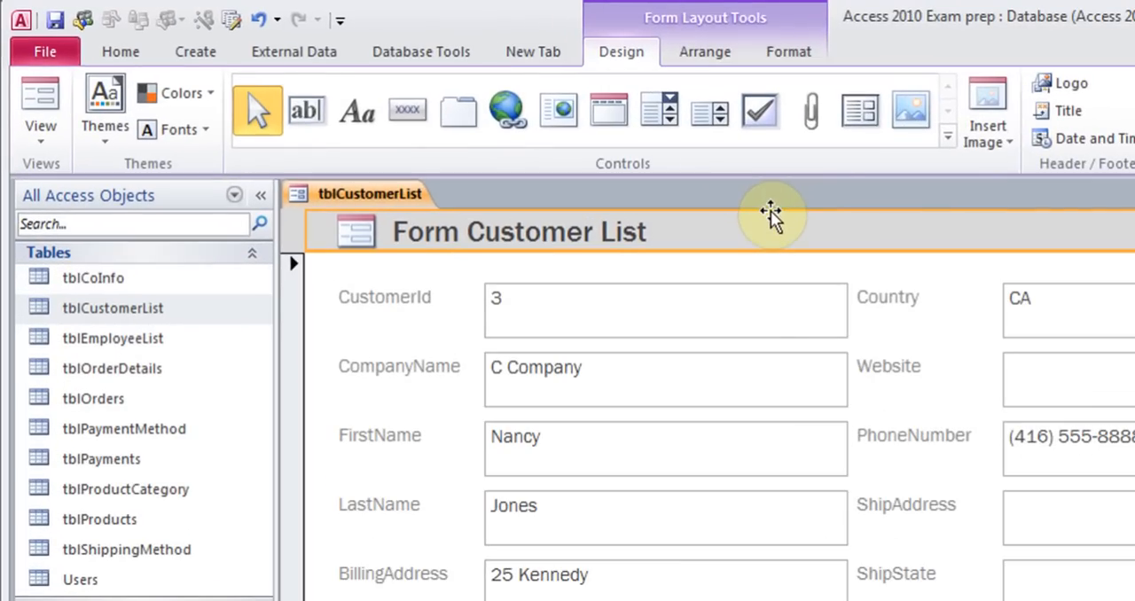
left_click(866, 130)
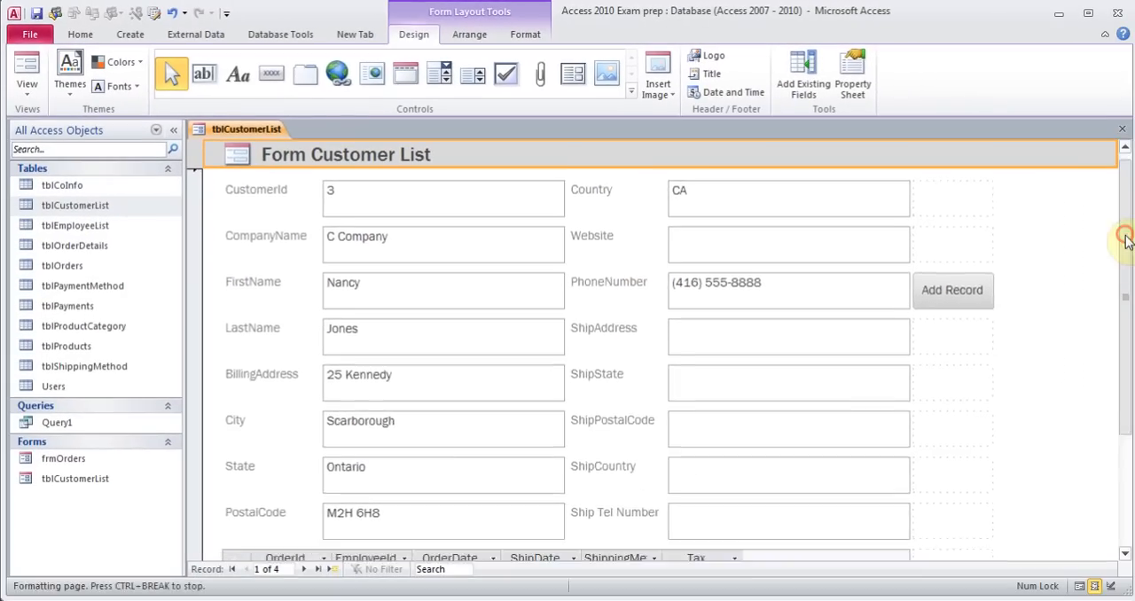
left_click_drag(1127, 240, 1129, 387)
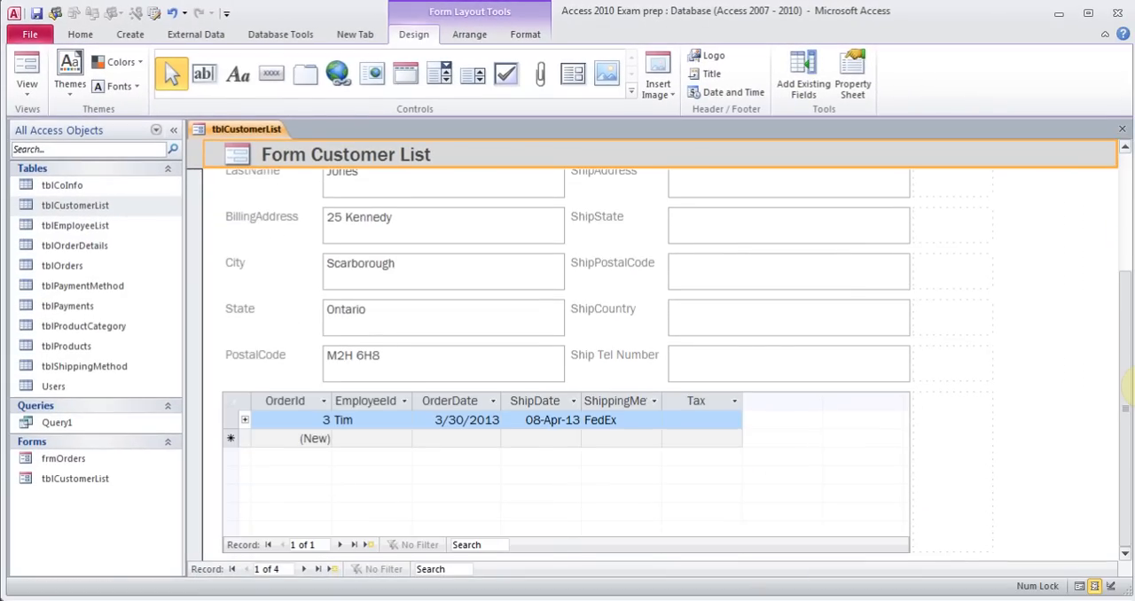
left_click_drag(1130, 387, 1127, 156)
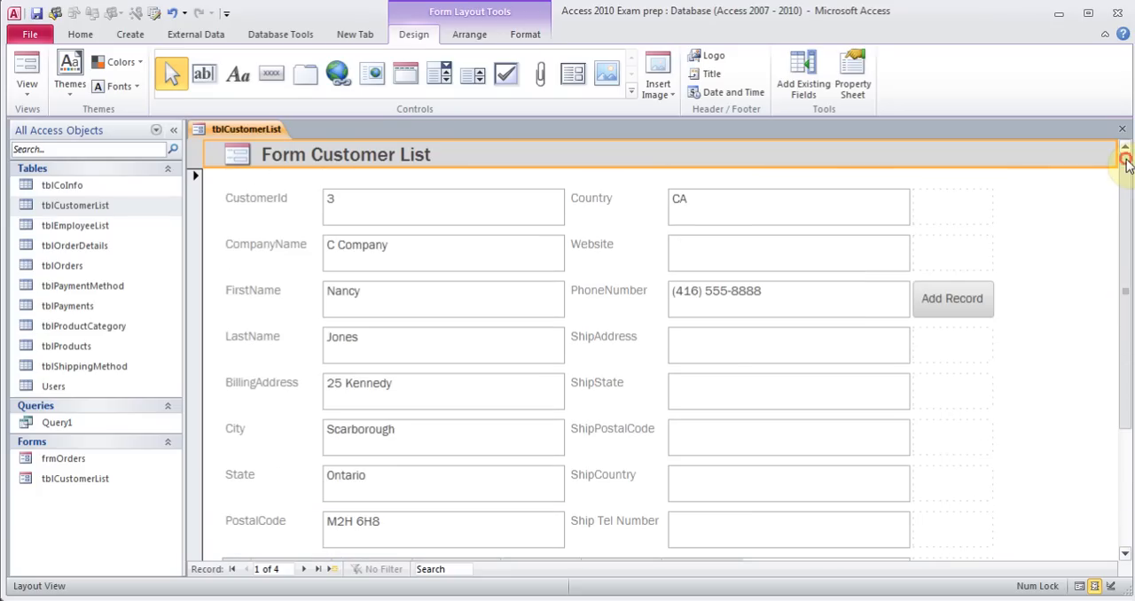
left_click(1122, 128)
left_click(500, 345)
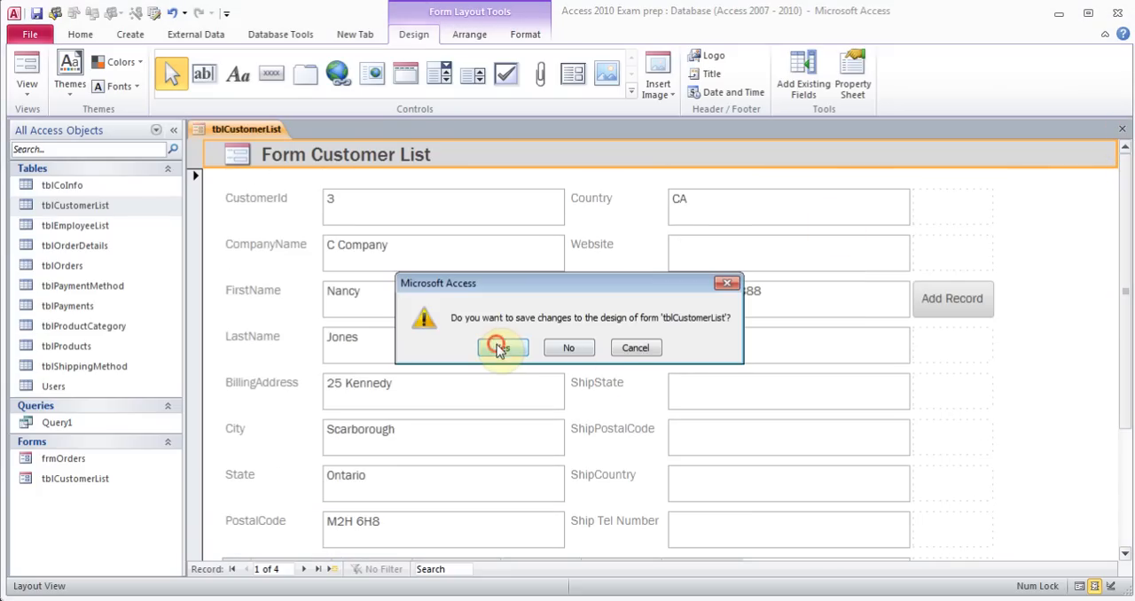
Run the Form Wizard on tblEmployeeList with all fields in a columnar layout and finish it
key("Down")
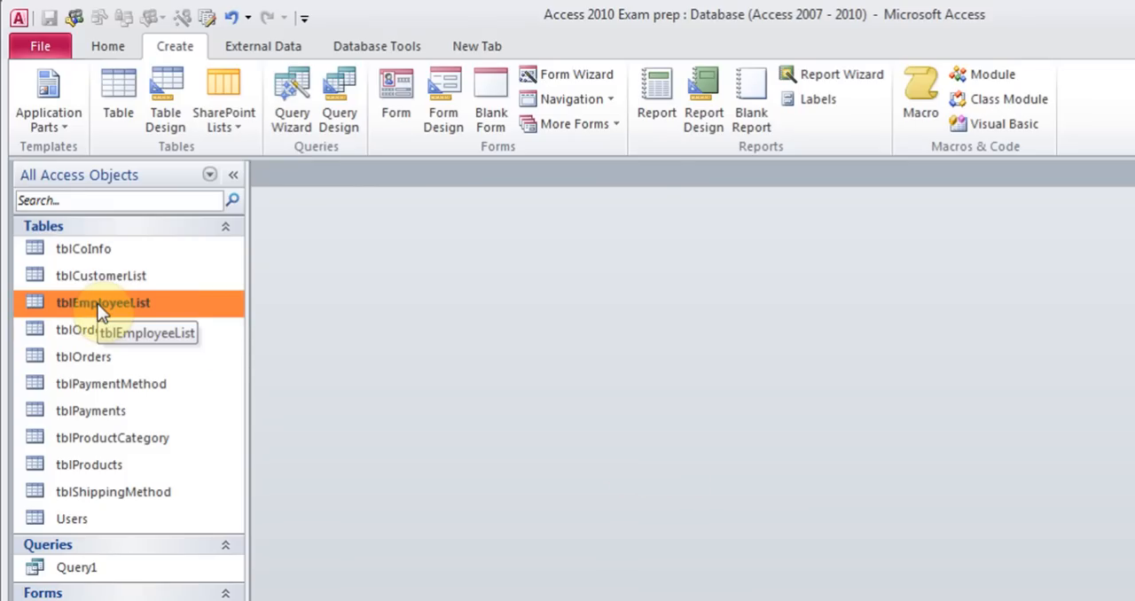
left_click(594, 75)
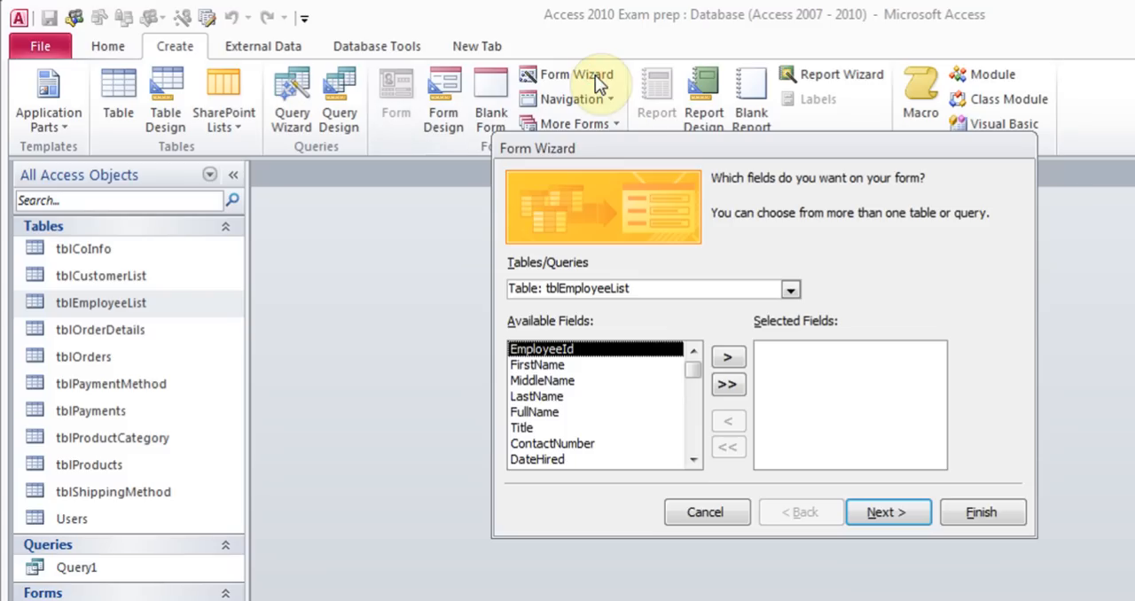
left_click(727, 388)
left_click(904, 516)
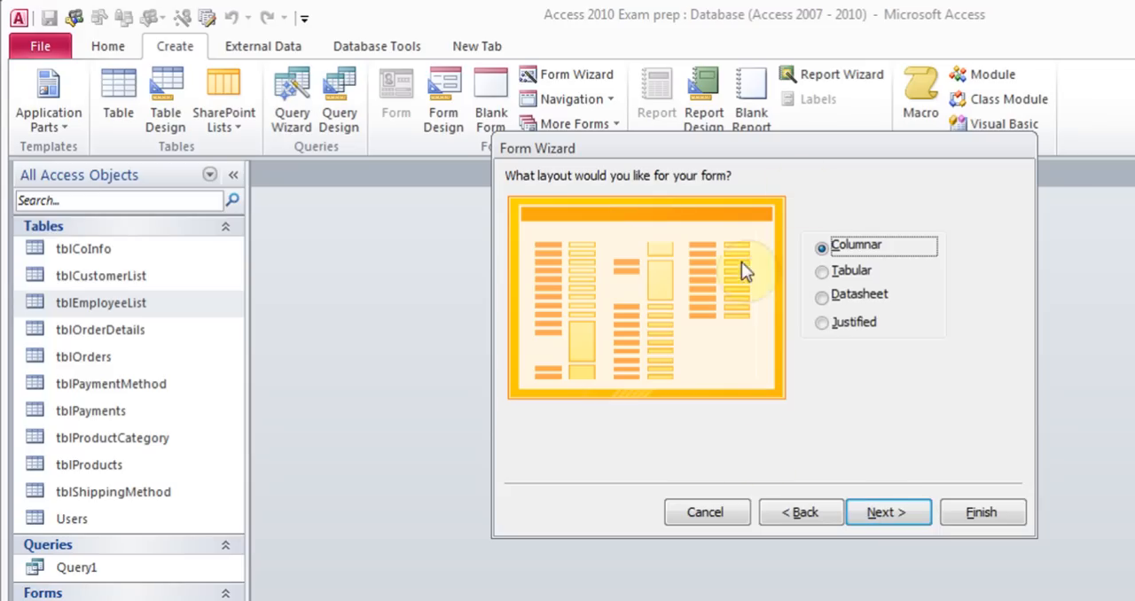
left_click(904, 514)
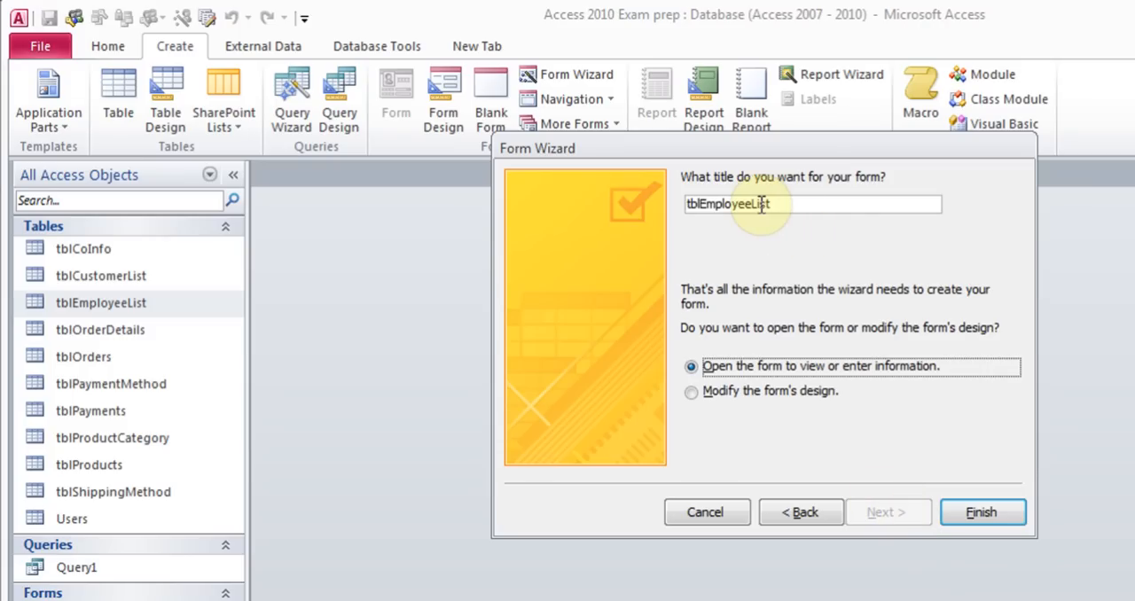
left_click(966, 520)
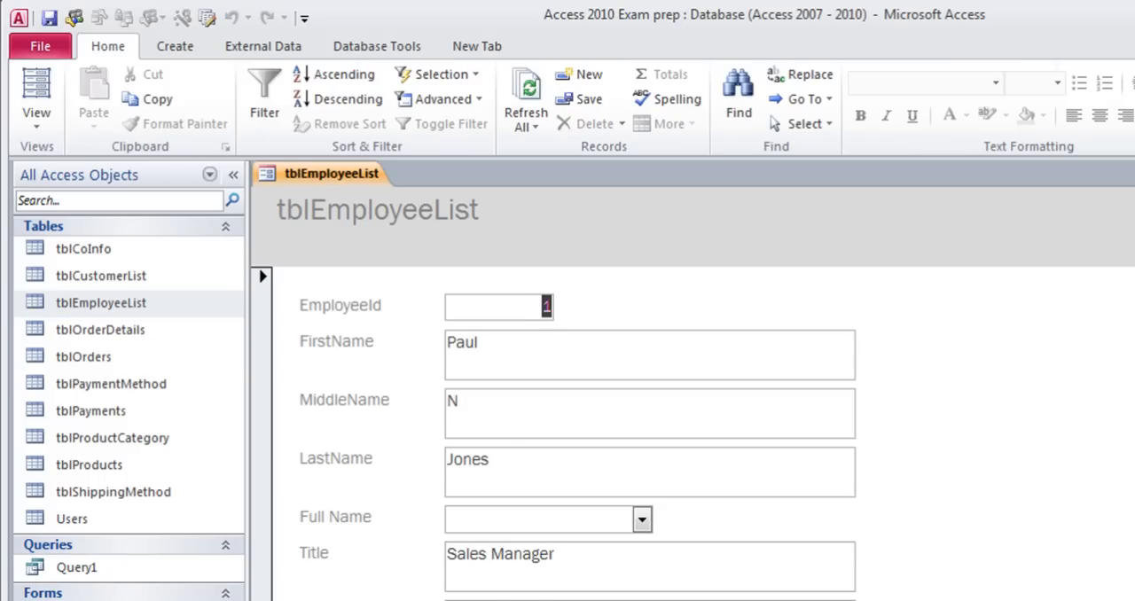
Switch the employee form to Design View and extend the Detail section below the CellNumber field
scroll(691, 434, "down", 1)
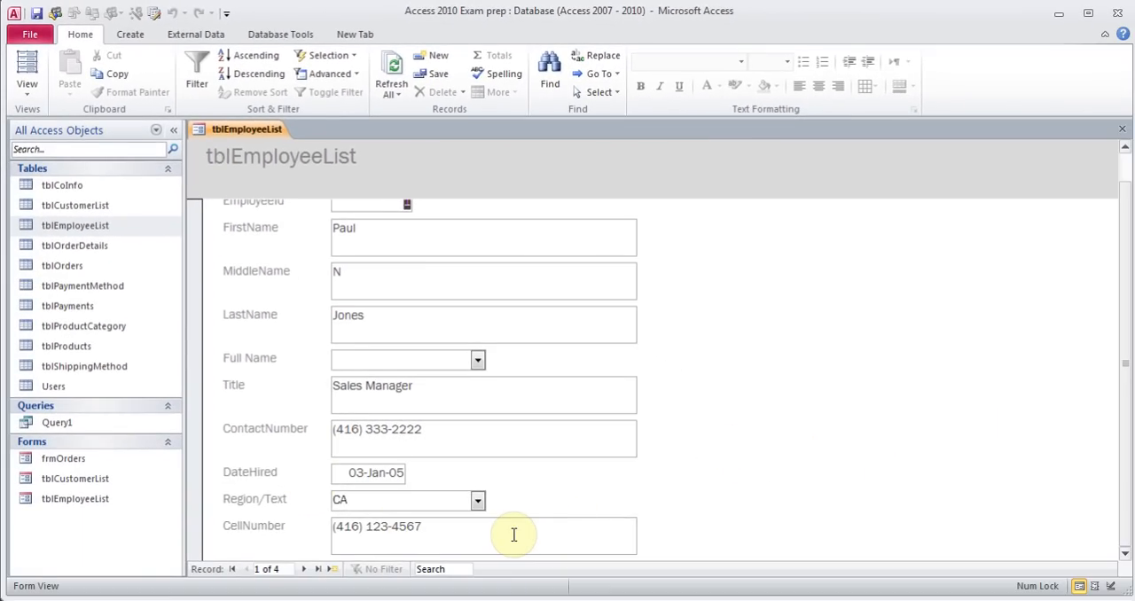
left_click(35, 94)
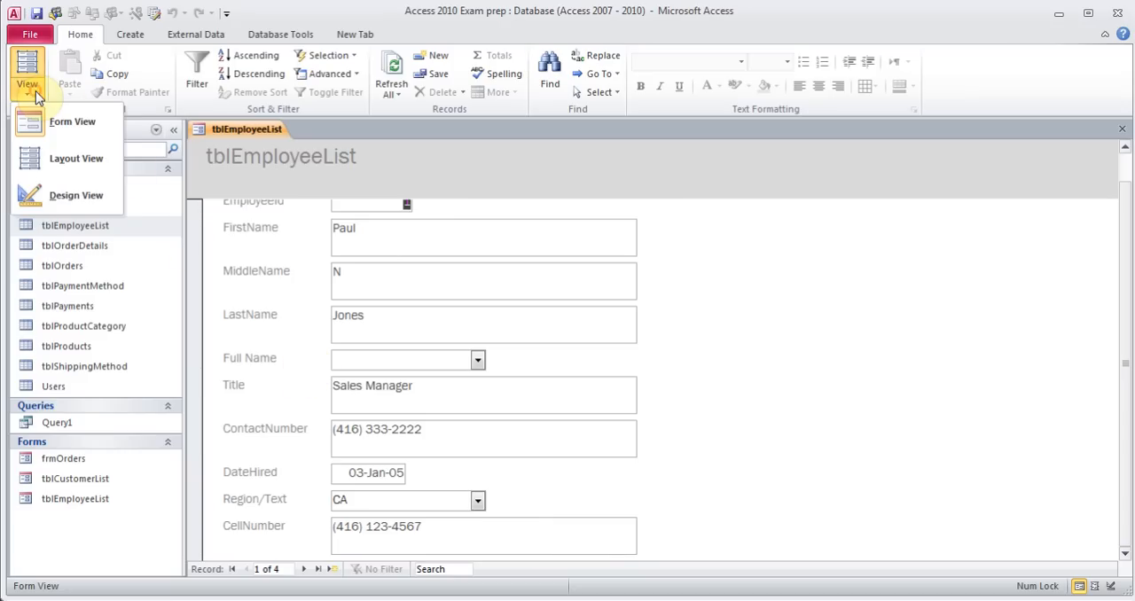
left_click(64, 206)
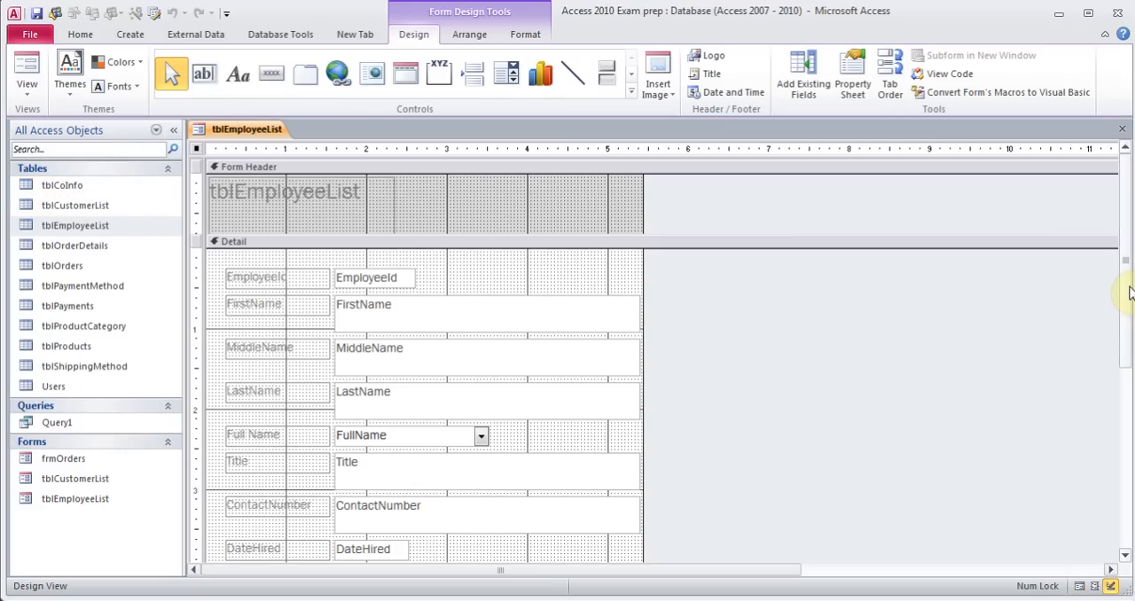
left_click_drag(1126, 288, 1128, 393)
scroll(1130, 394, "down", 1)
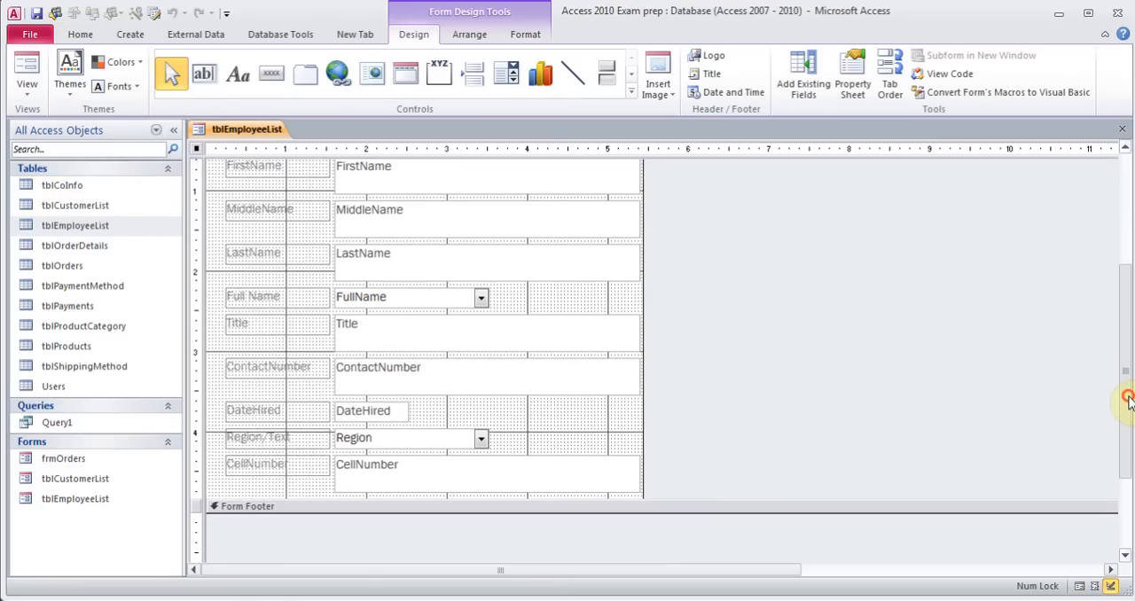
left_click(627, 506)
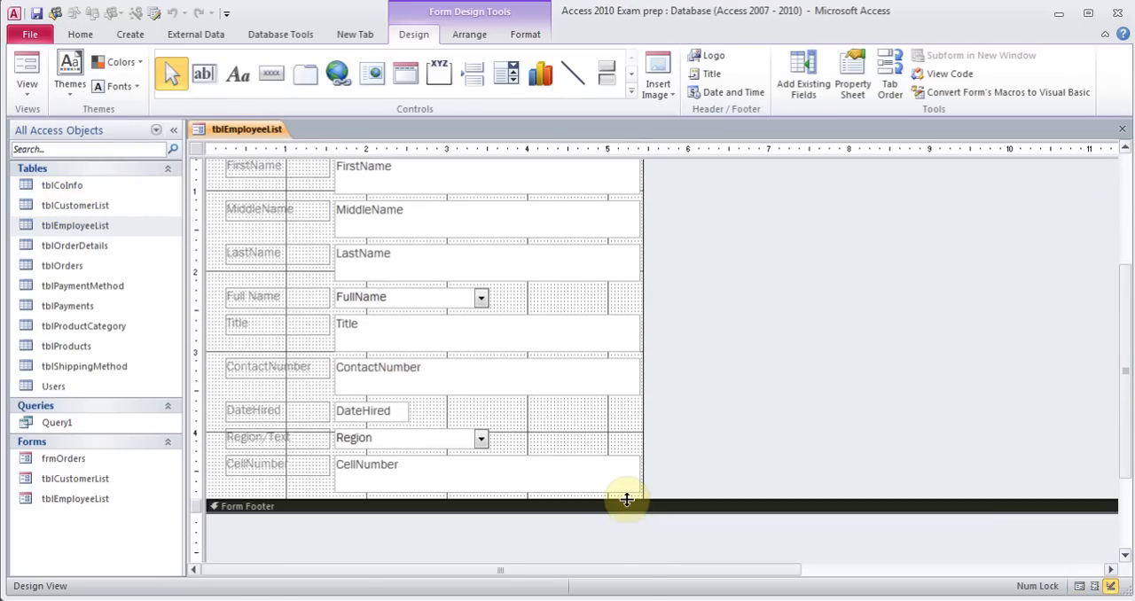
left_click_drag(627, 506, 633, 585)
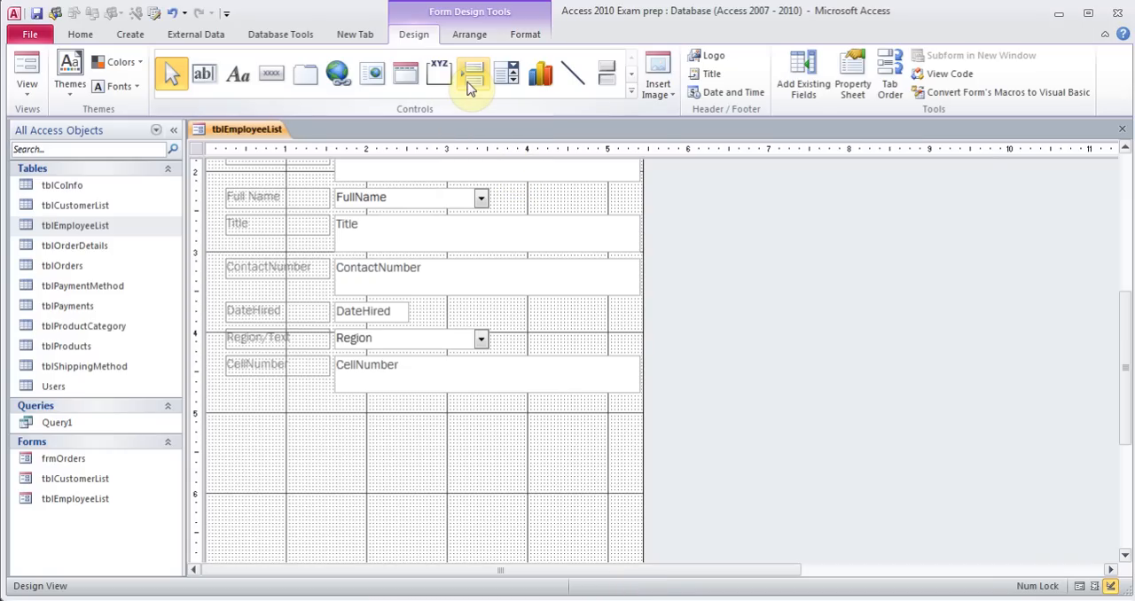
Draw a subform control below CellNumber, basing it on existing tables and queries
left_click(632, 92)
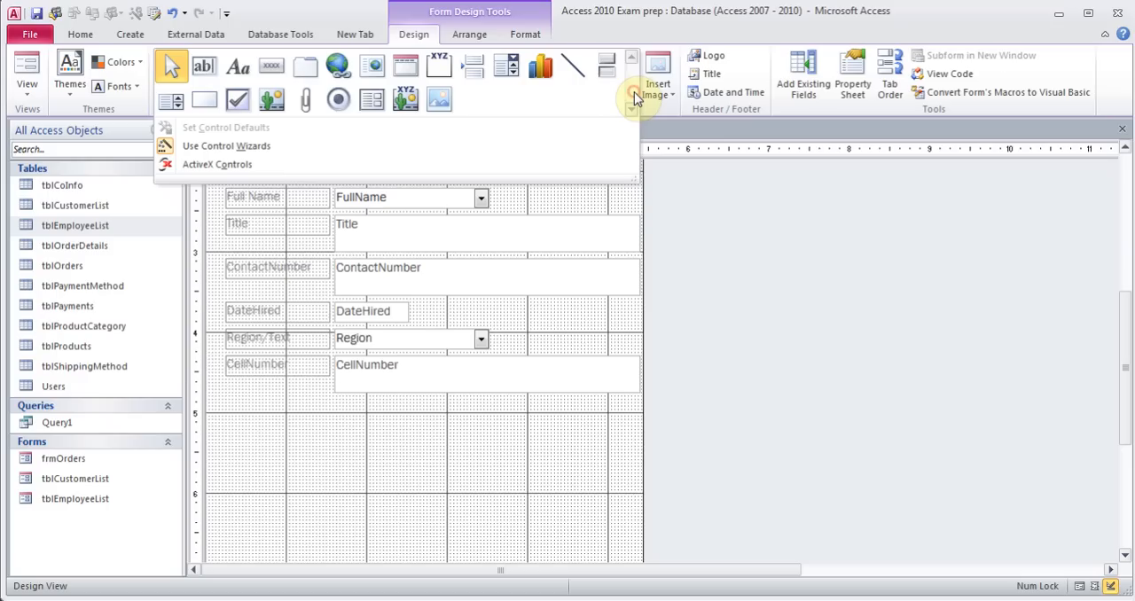
left_click(368, 104)
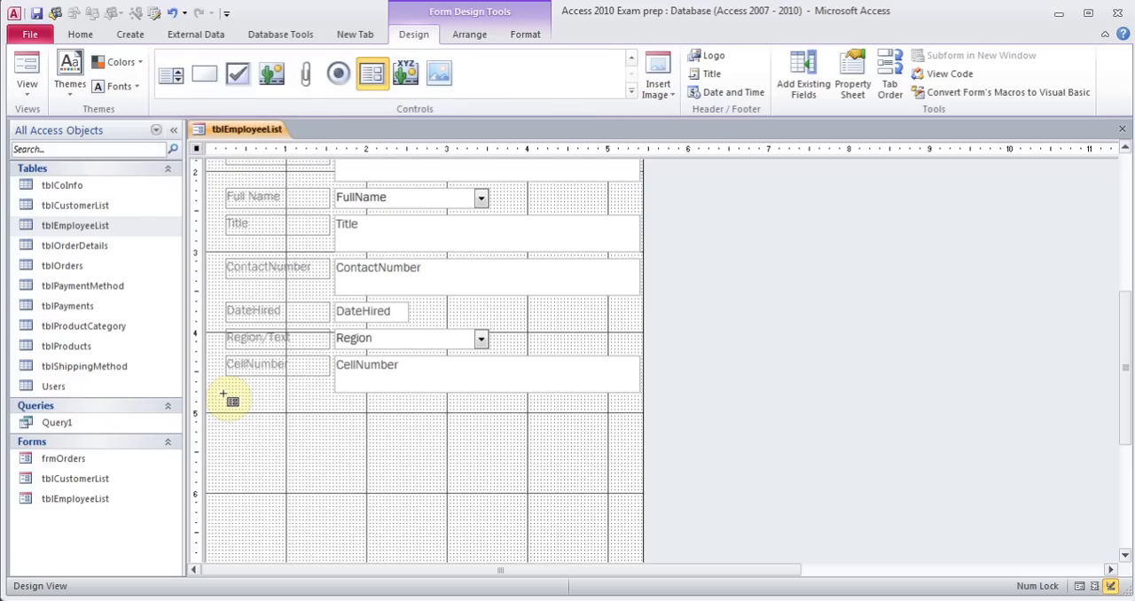
left_click_drag(227, 405, 610, 559)
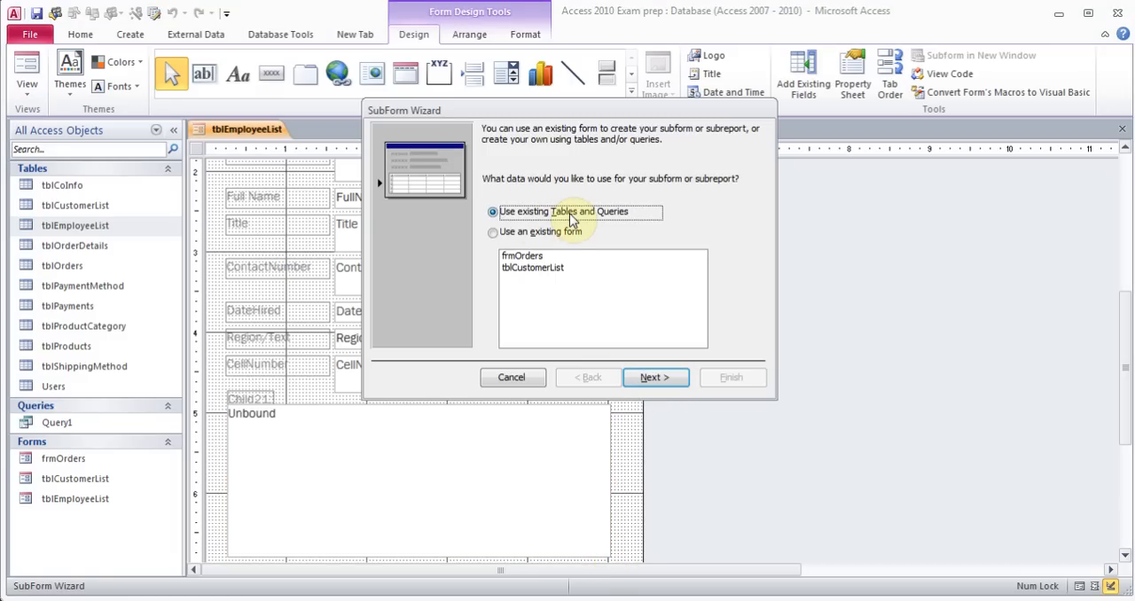
left_click(653, 377)
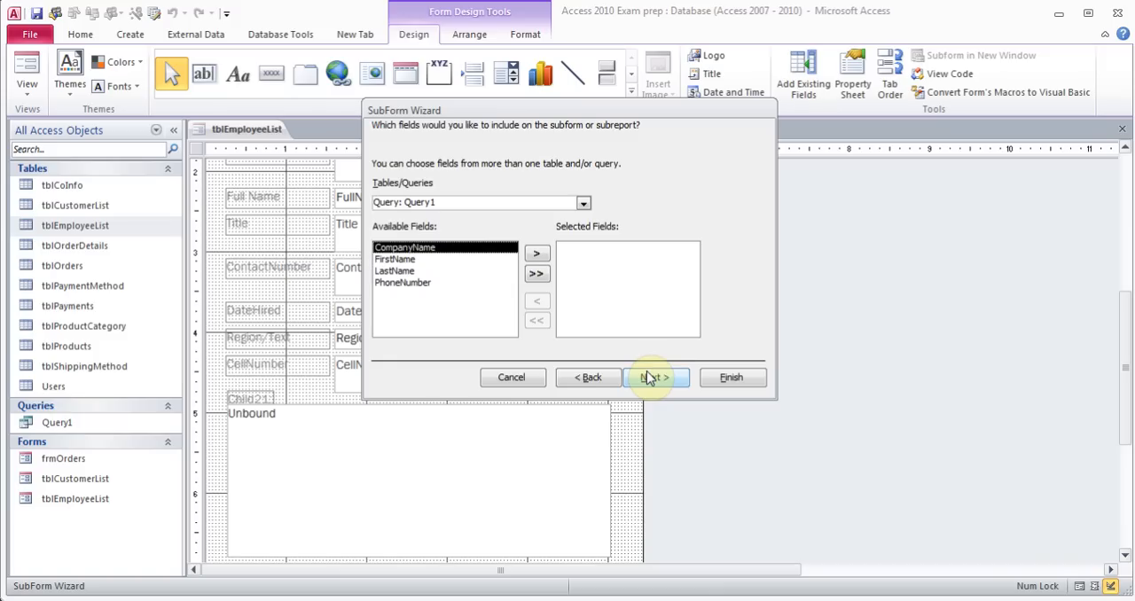
Choose the tblOrders table and add all of its fields to the subform
left_click(583, 203)
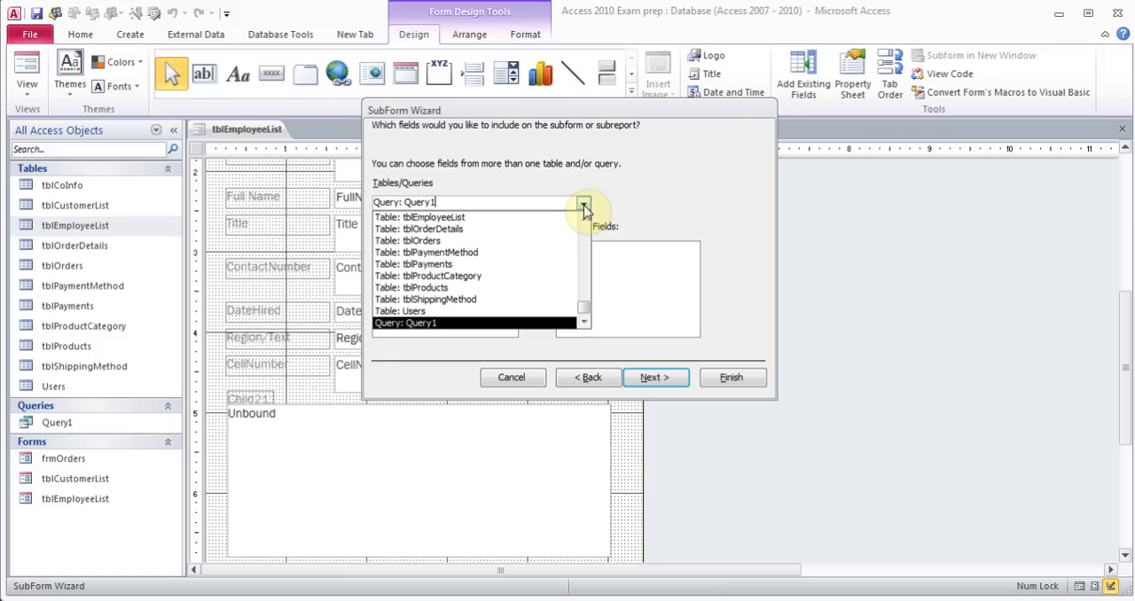
left_click(496, 241)
left_click(537, 276)
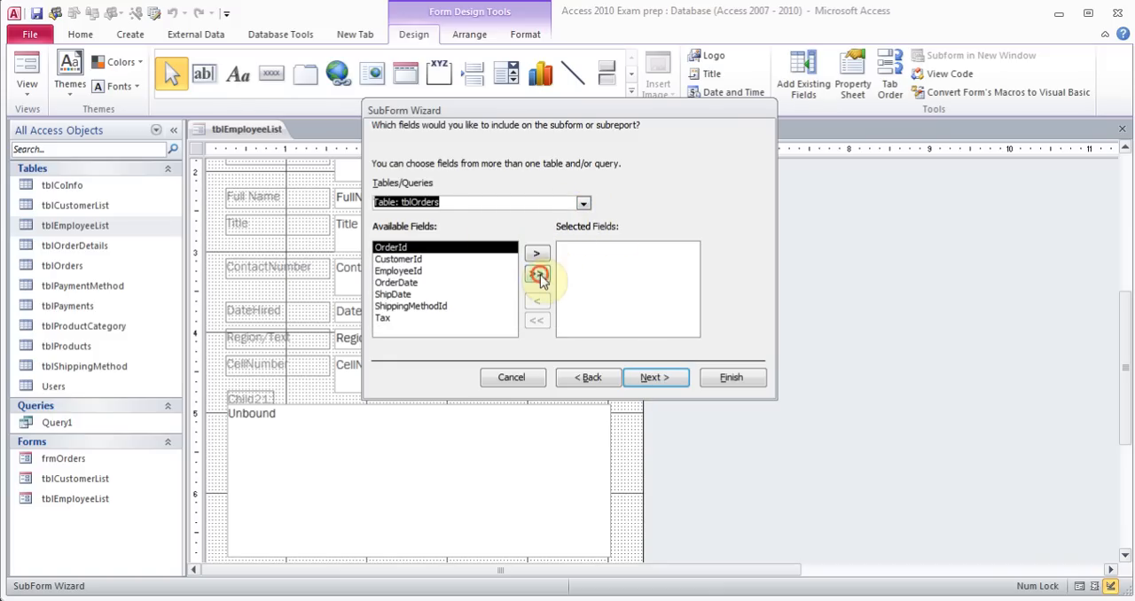
left_click(649, 378)
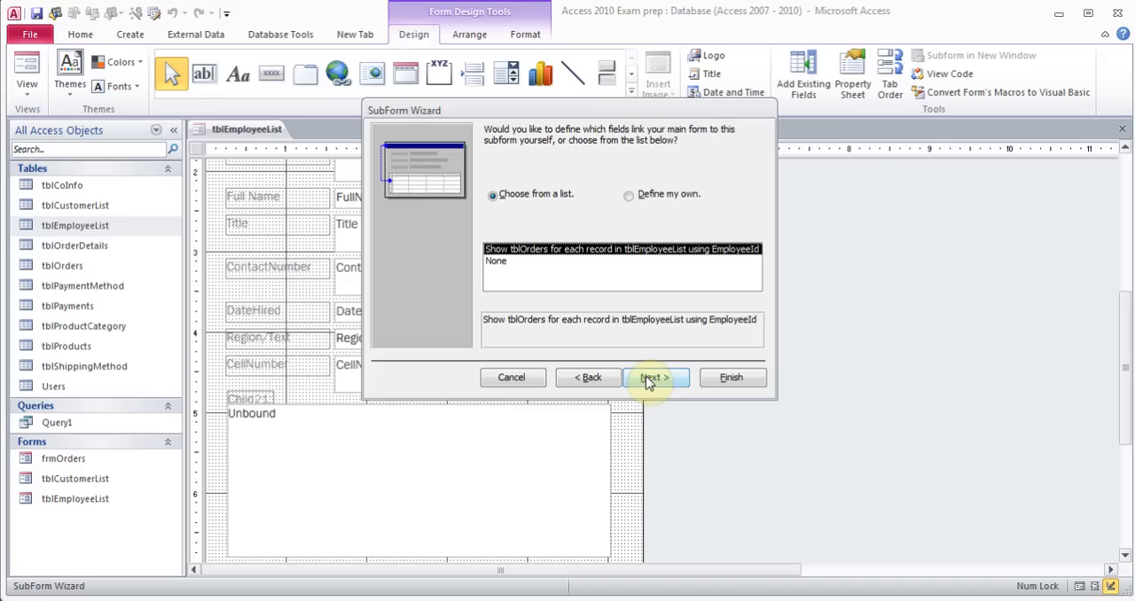
Link the subform to the main form by EmployeeId from the list and finish the SubForm Wizard
left_click(652, 377)
left_click(720, 377)
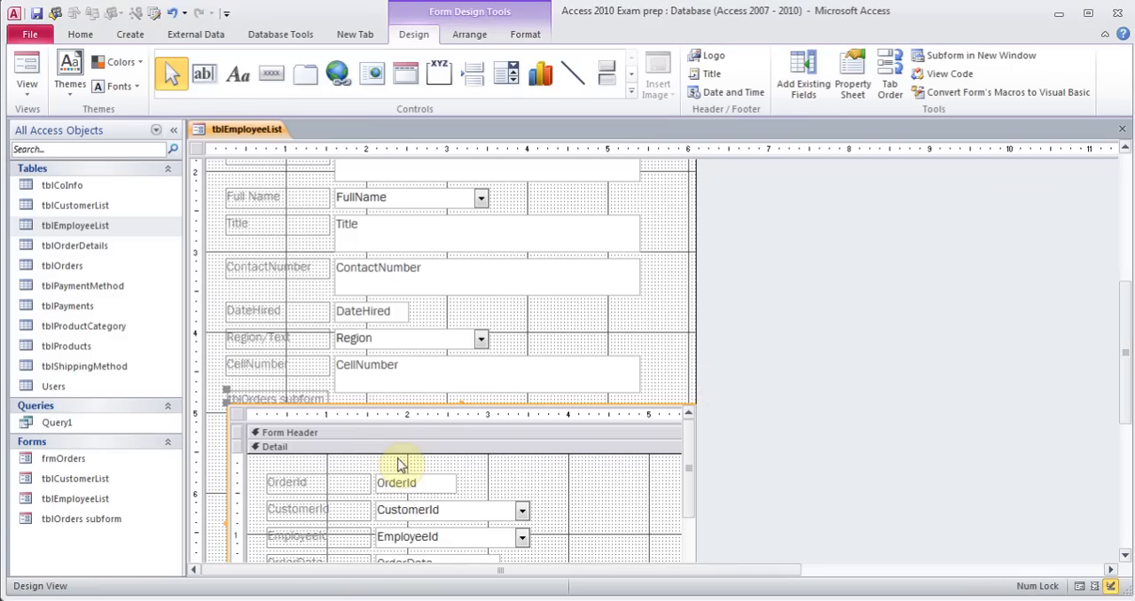
Switch the employee form to Form View and move to the next employee record
left_click(30, 97)
left_click(62, 121)
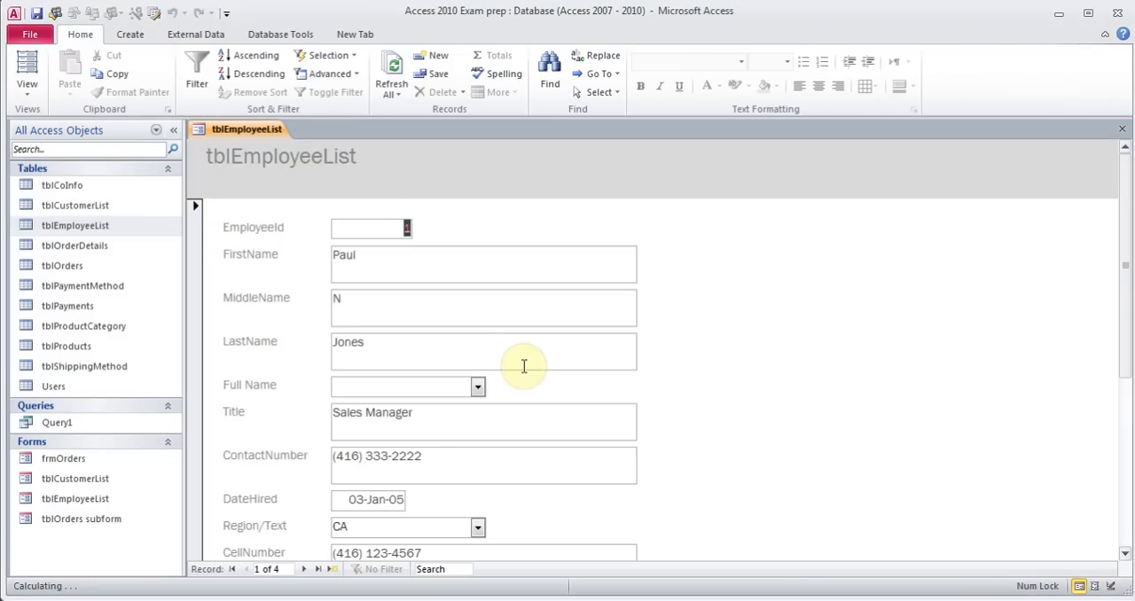
left_click_drag(1127, 266, 1107, 165)
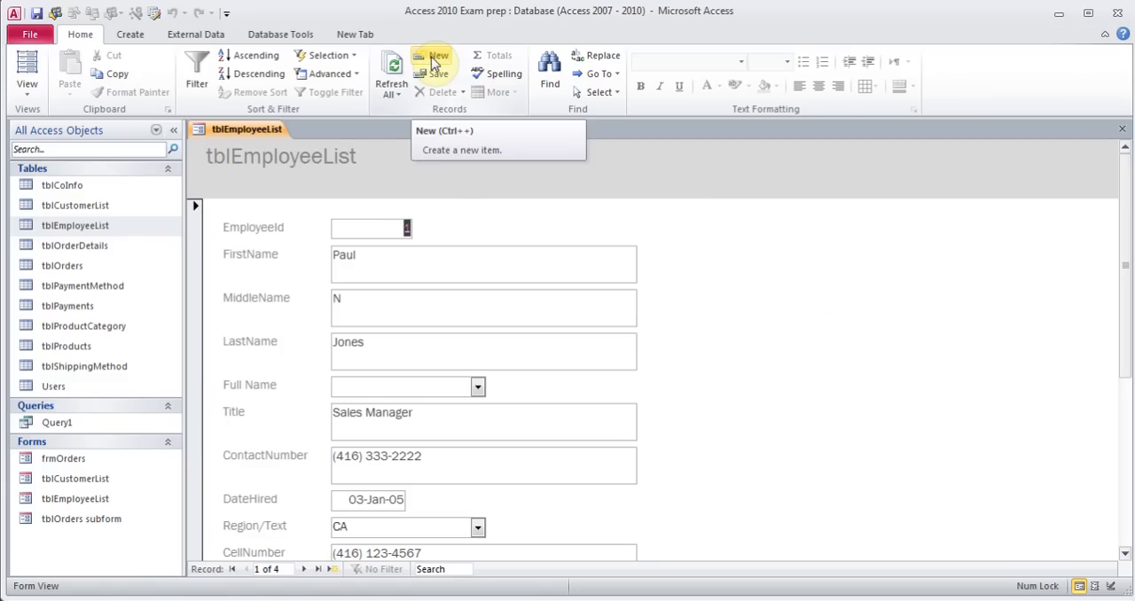
left_click(304, 569)
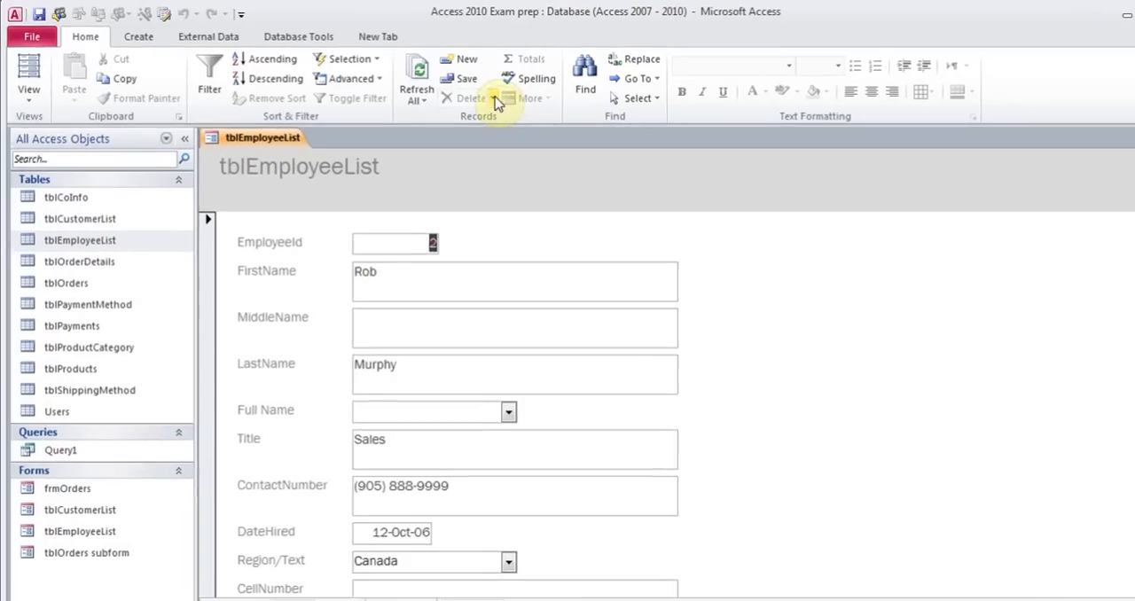
Try to delete the second employee record
left_click(462, 92)
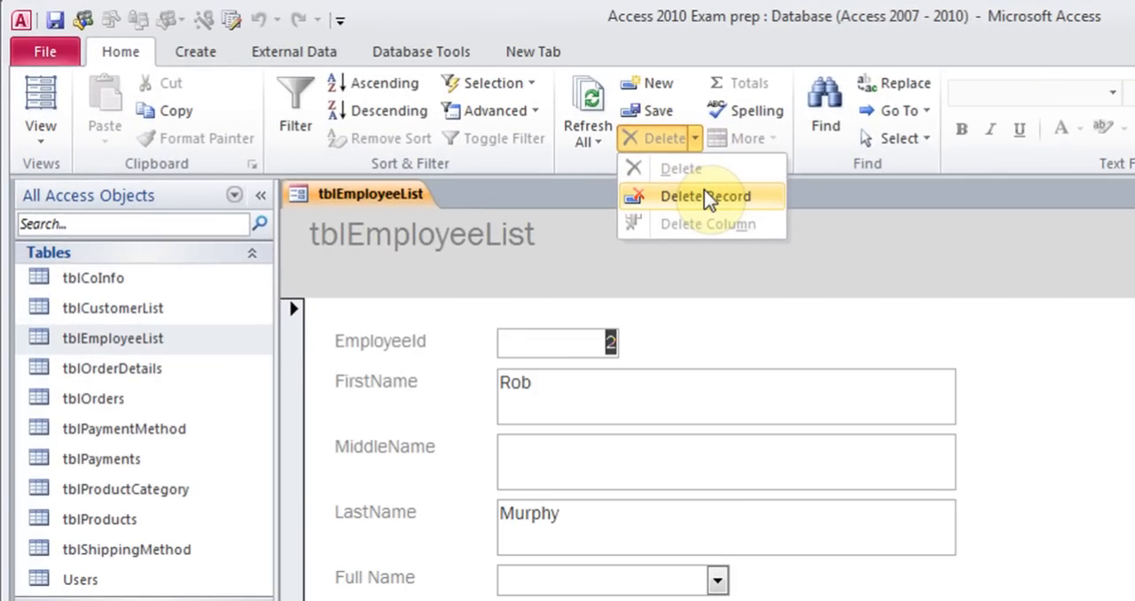
left_click(716, 326)
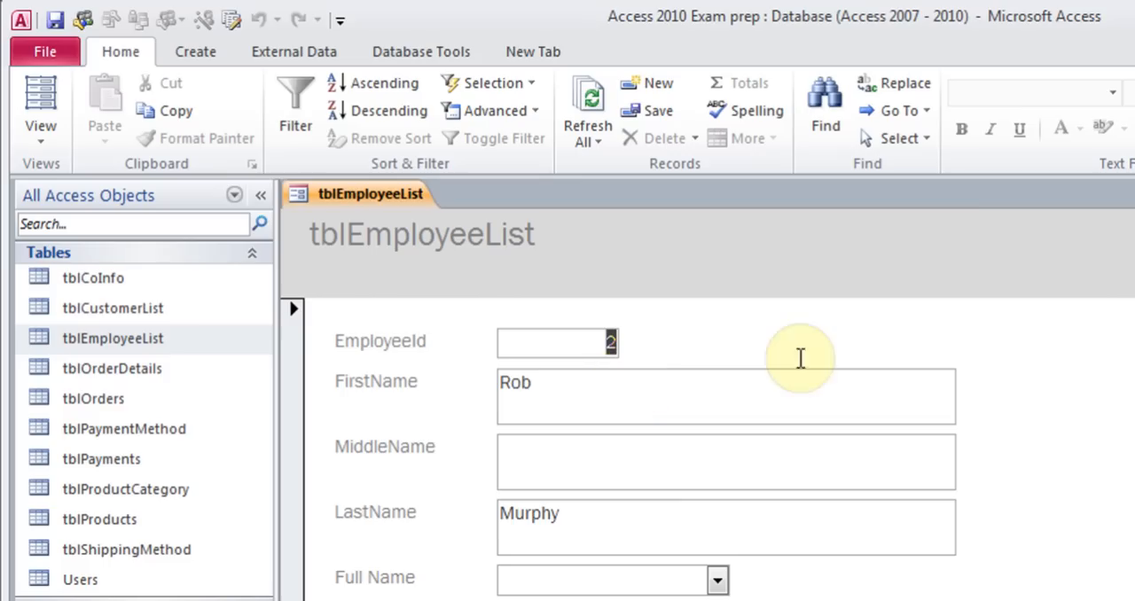
Switch the form to Layout View and try placing a label beside the fields, undoing it
left_click(41, 133)
left_click(86, 257)
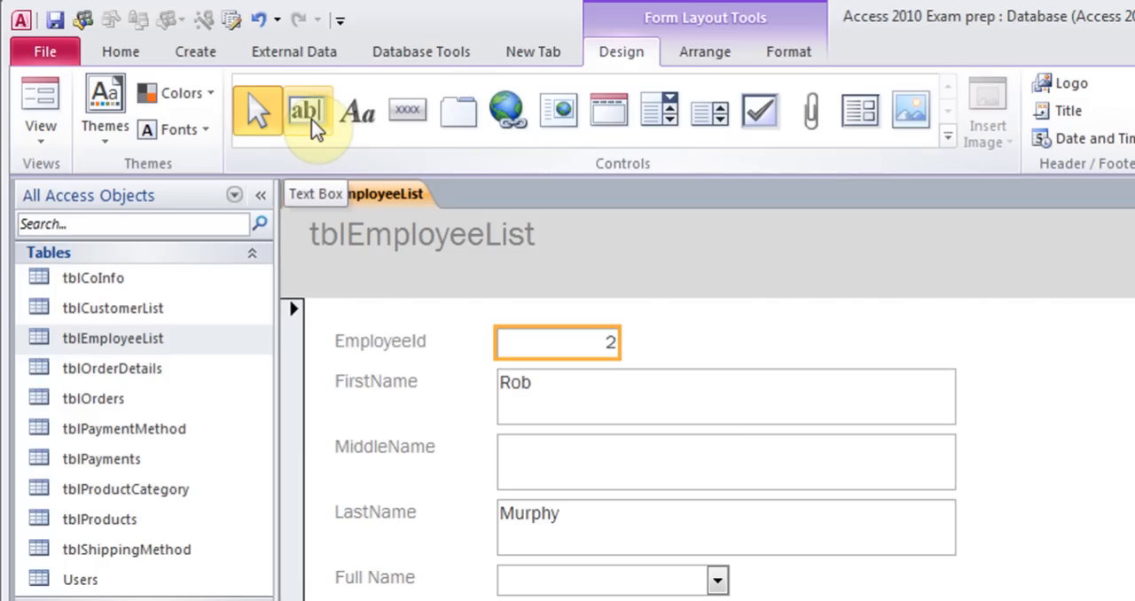
left_click(377, 124)
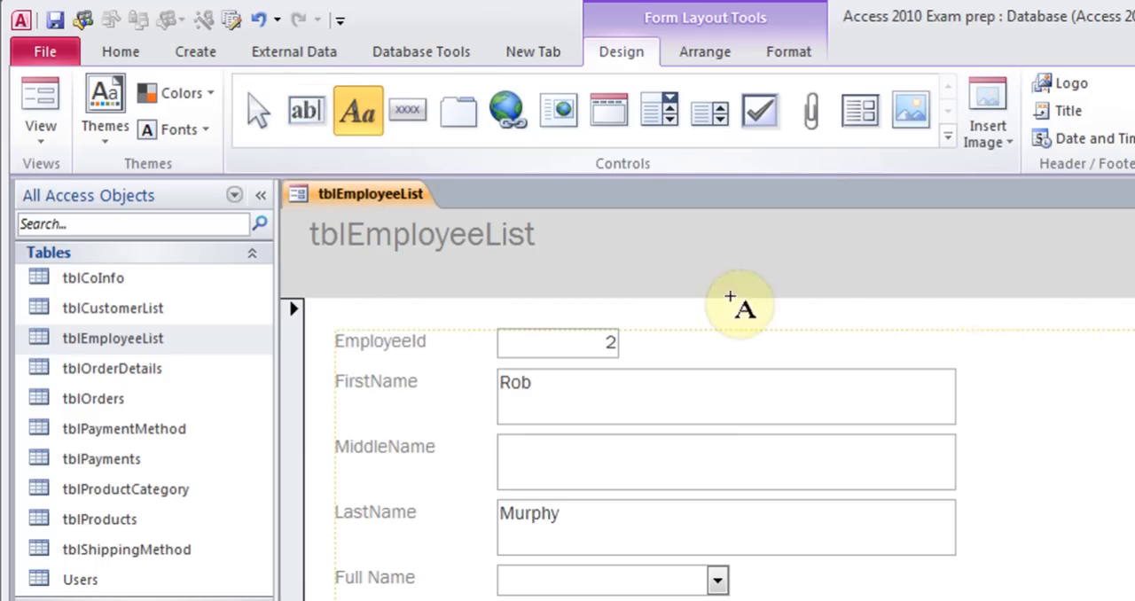
left_click(1043, 372)
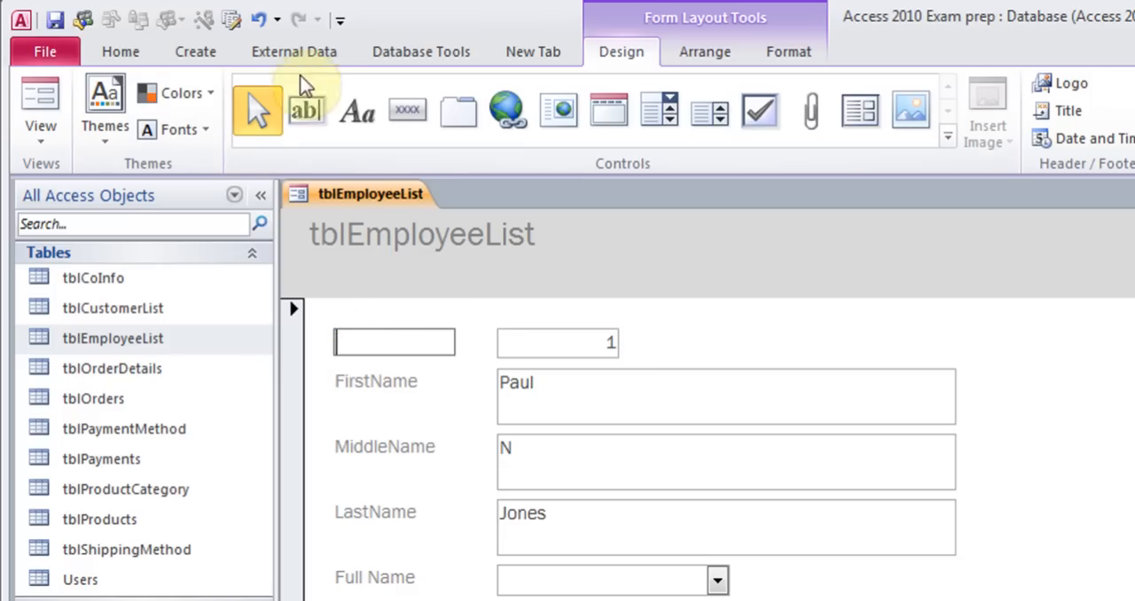
left_click(260, 19)
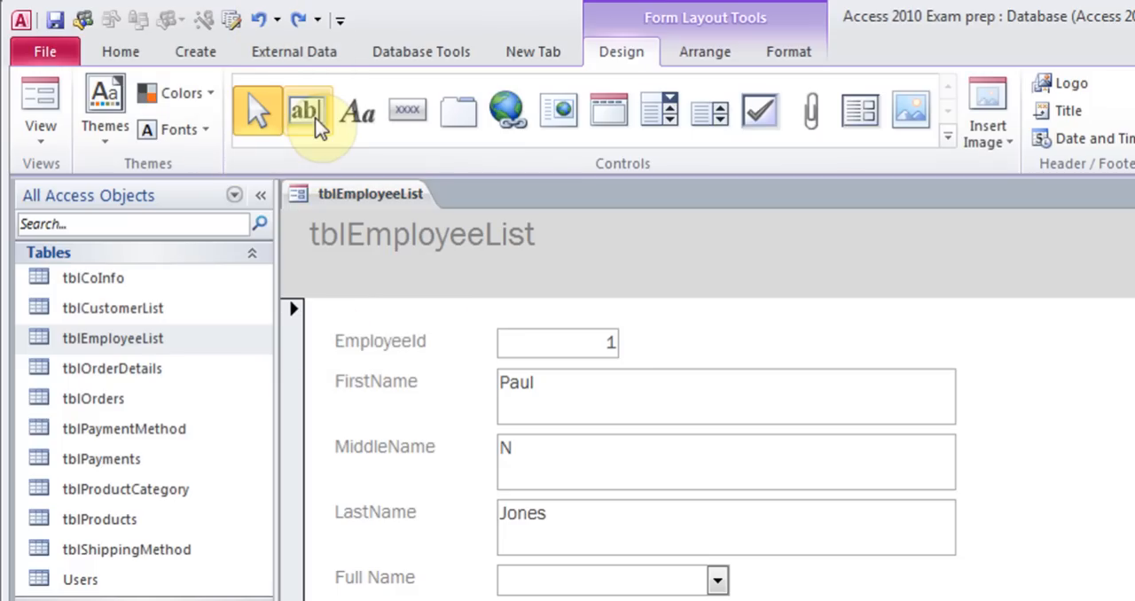
Add a text box beside the EmployeeId field, then delete it
left_click(305, 111)
left_click(844, 337)
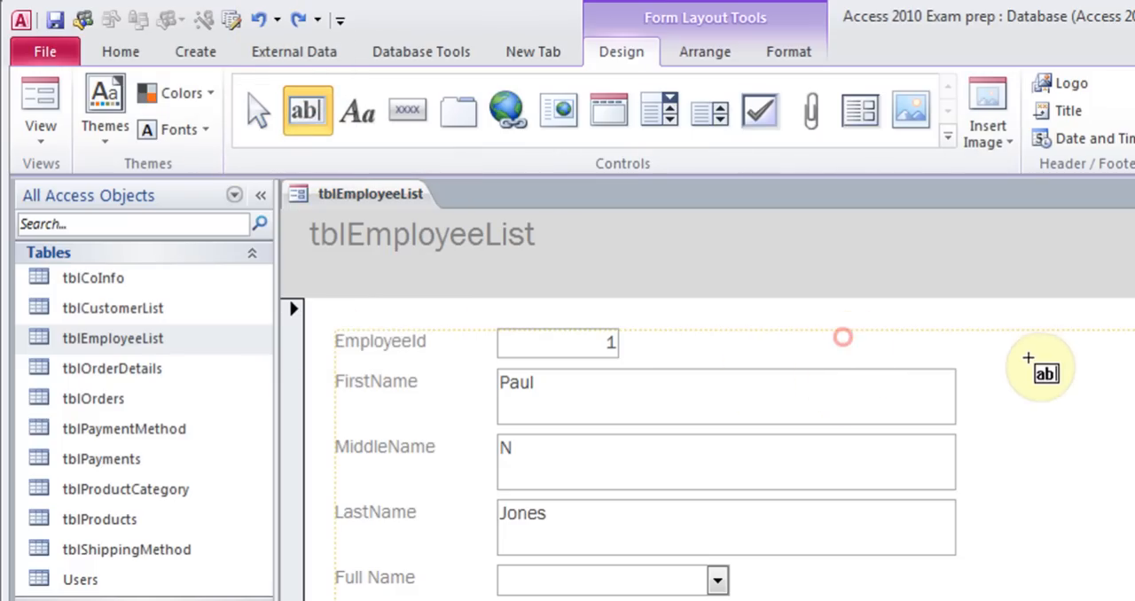
left_click_drag(461, 351, 848, 350)
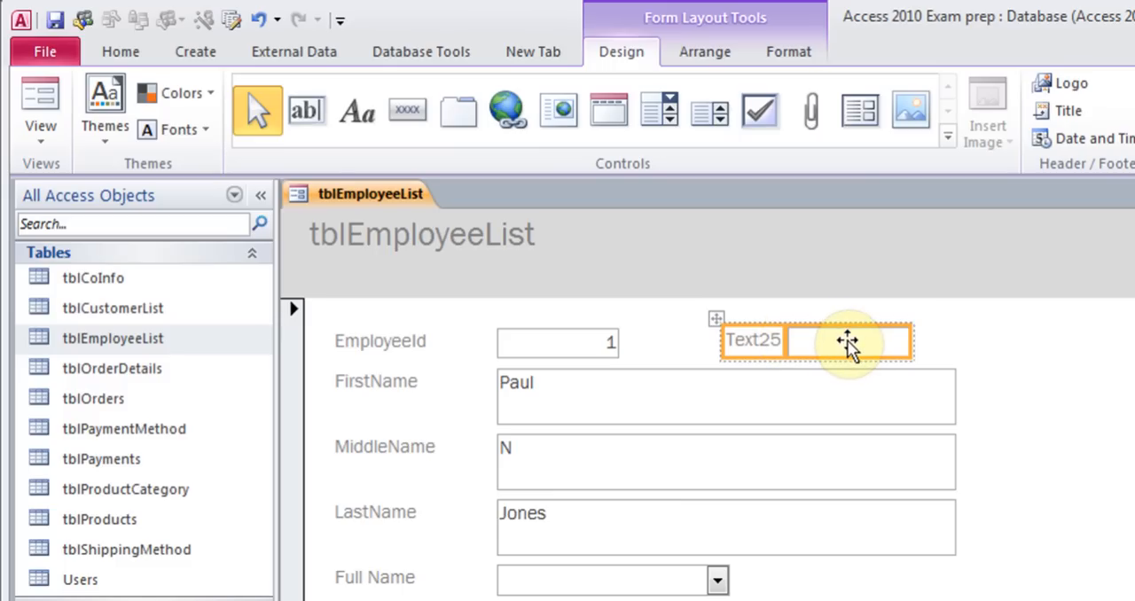
key("Delete")
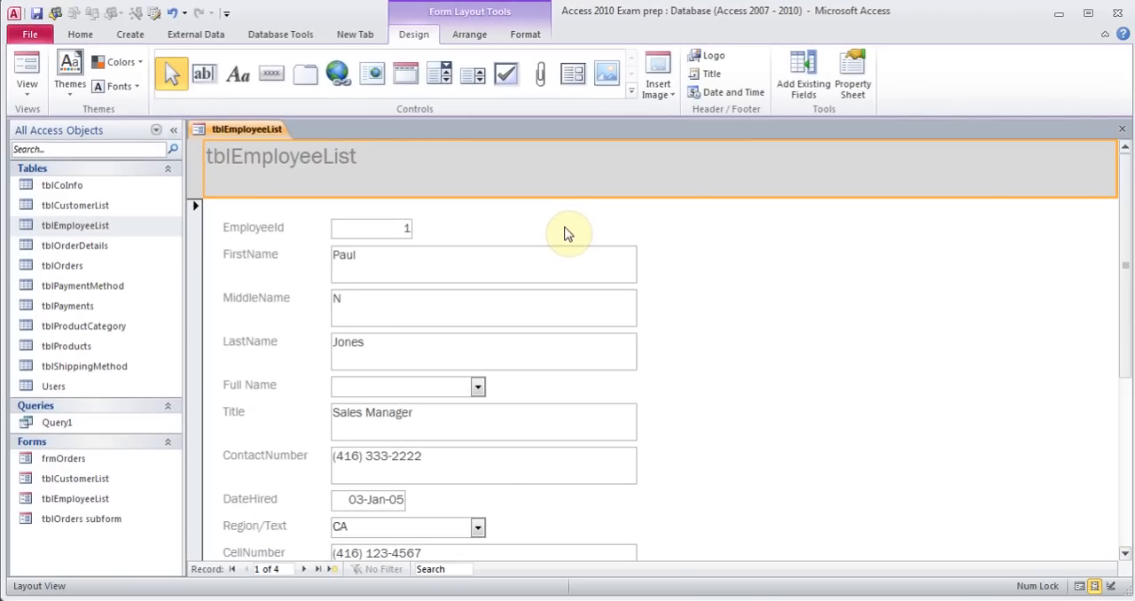
Close the employee form
left_click(1122, 128)
left_click(515, 348)
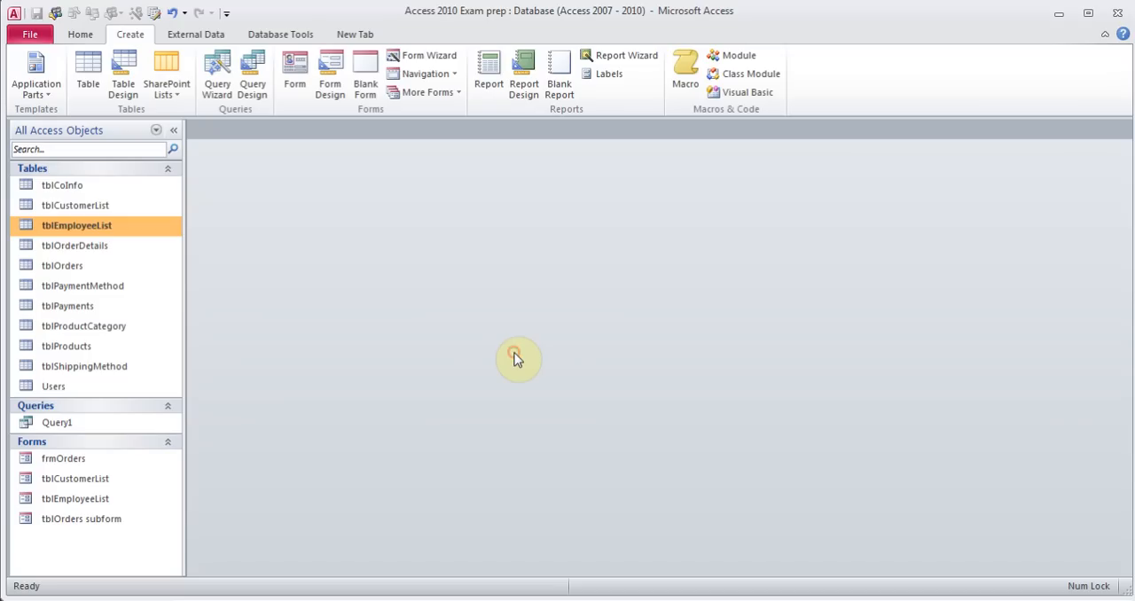
right_click(82, 471)
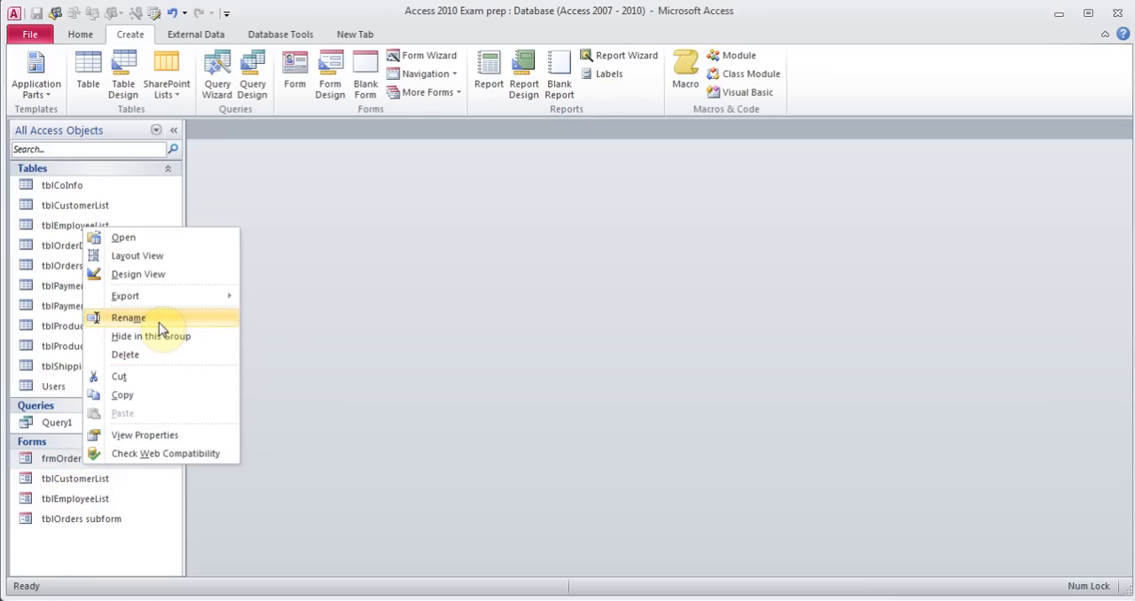
left_click(317, 380)
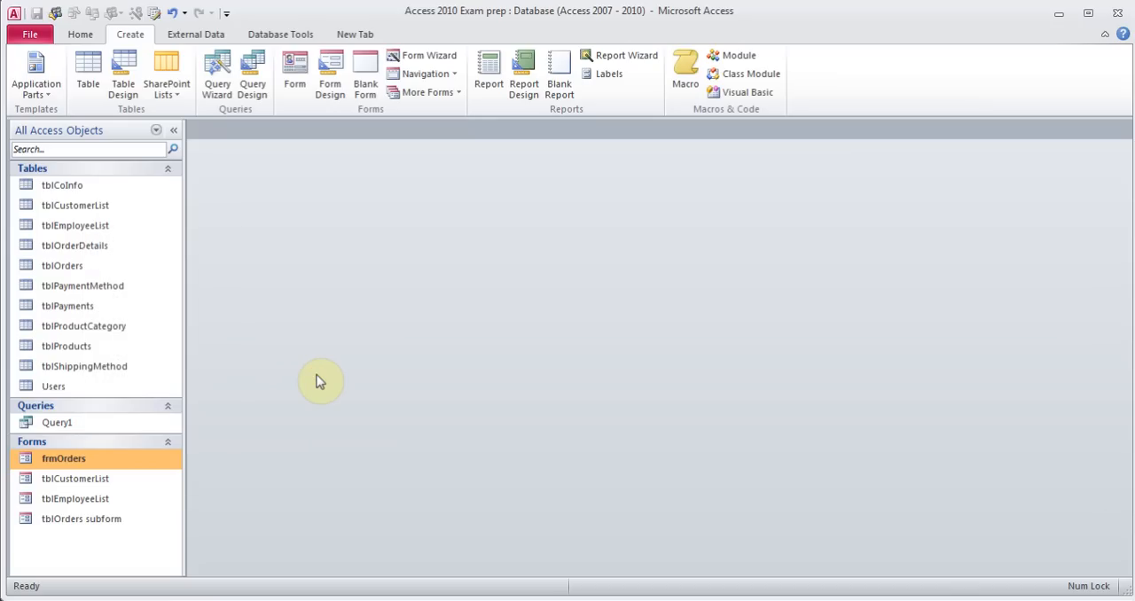
Open the frmOrders form to review it, then close it
double_click(99, 460)
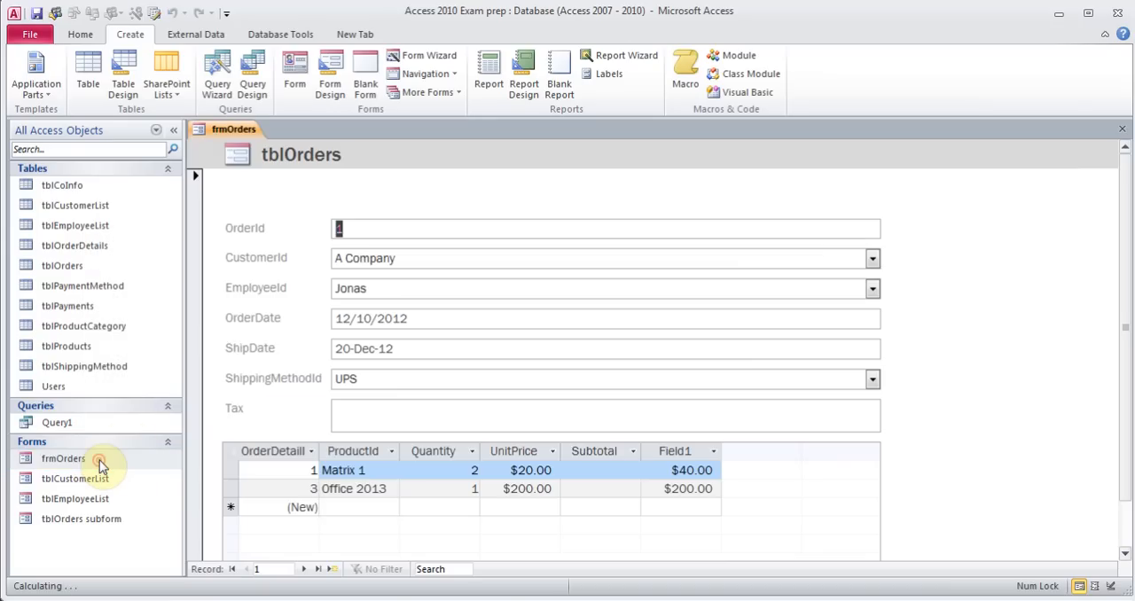
left_click(32, 36)
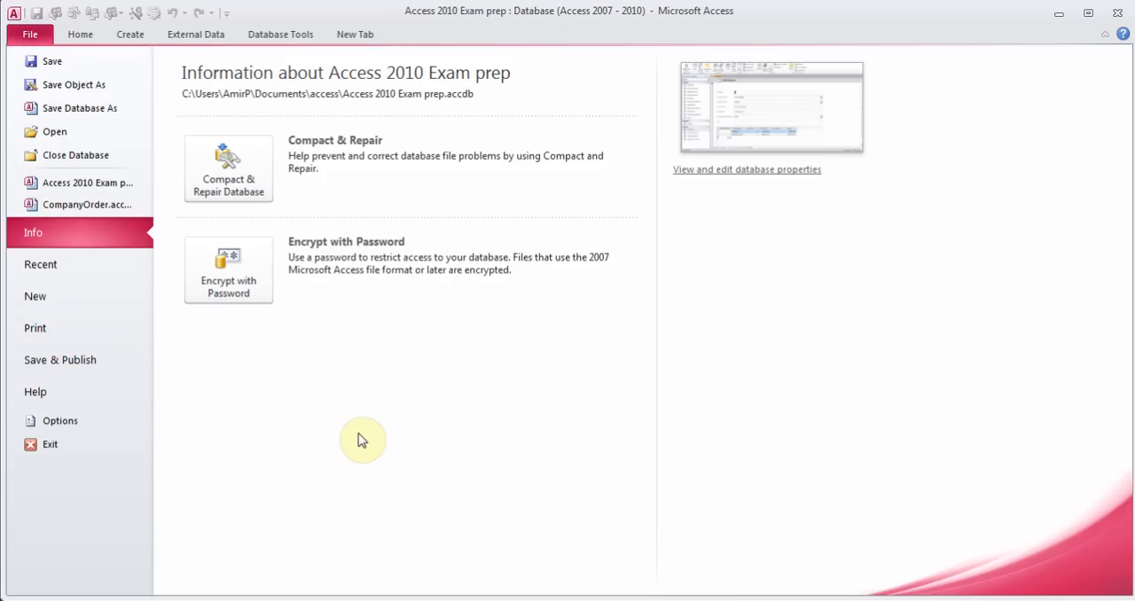
left_click(80, 33)
left_click(1122, 128)
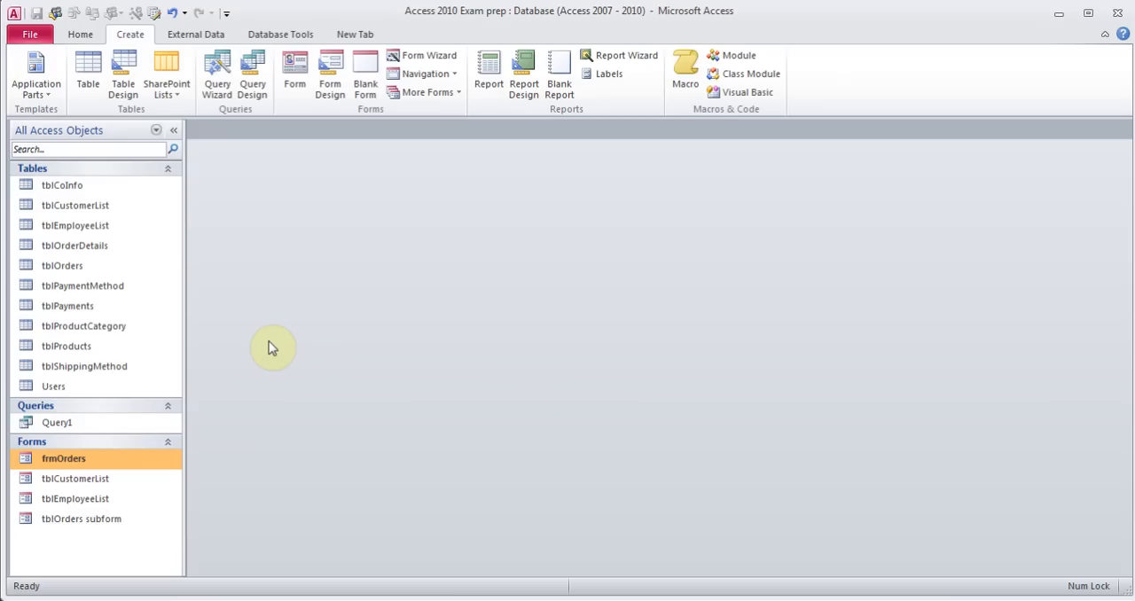
Create a quick report from tblEmployeeList, dismissing the missing record source message
left_click(87, 227)
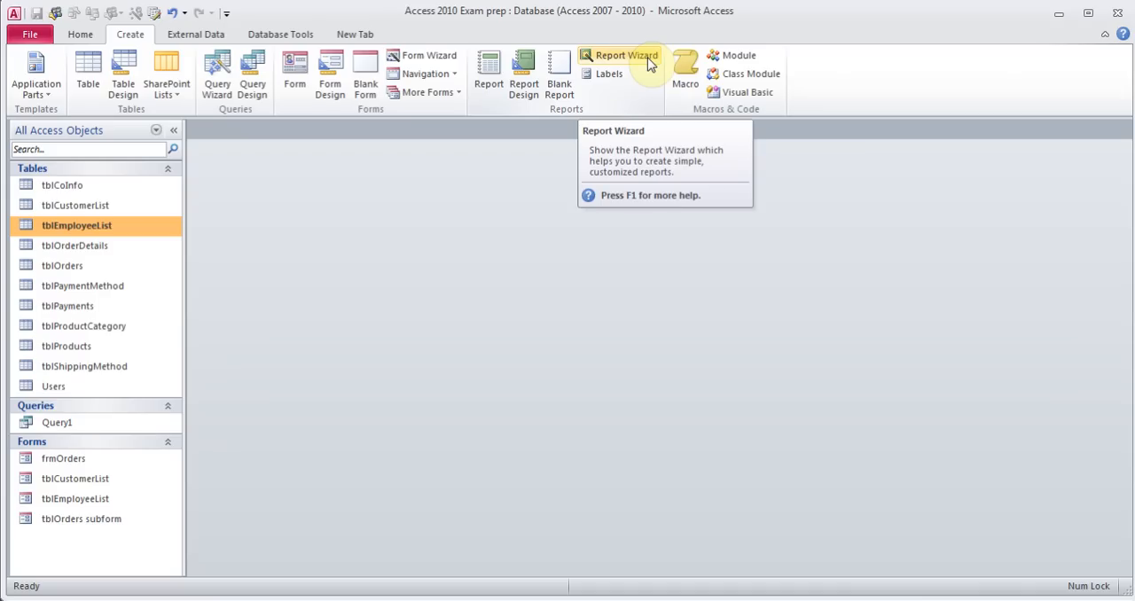
left_click(491, 73)
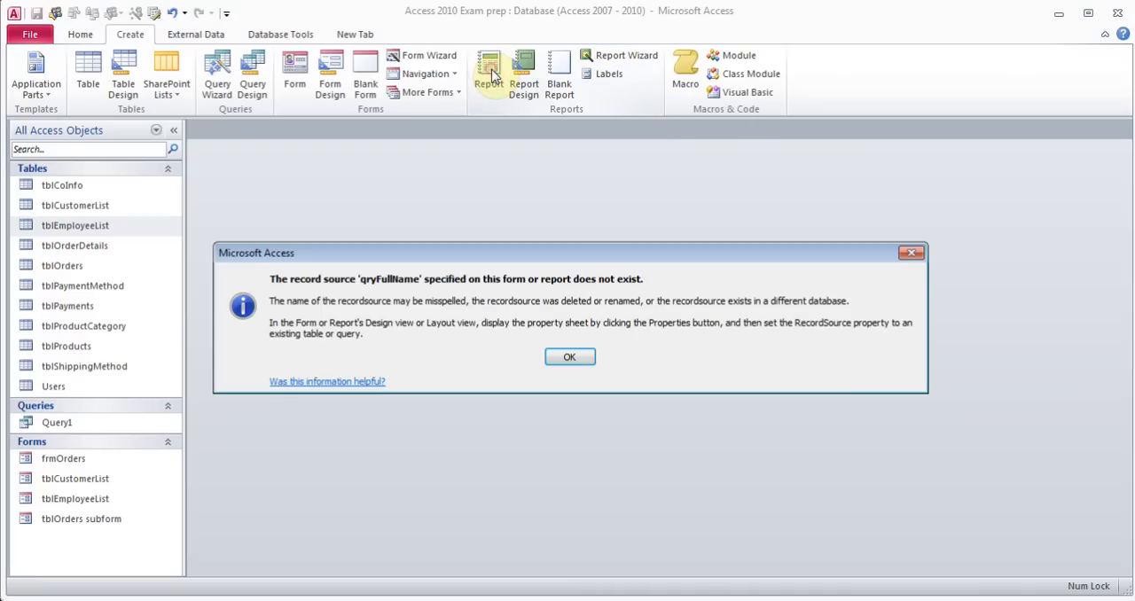
left_click(562, 358)
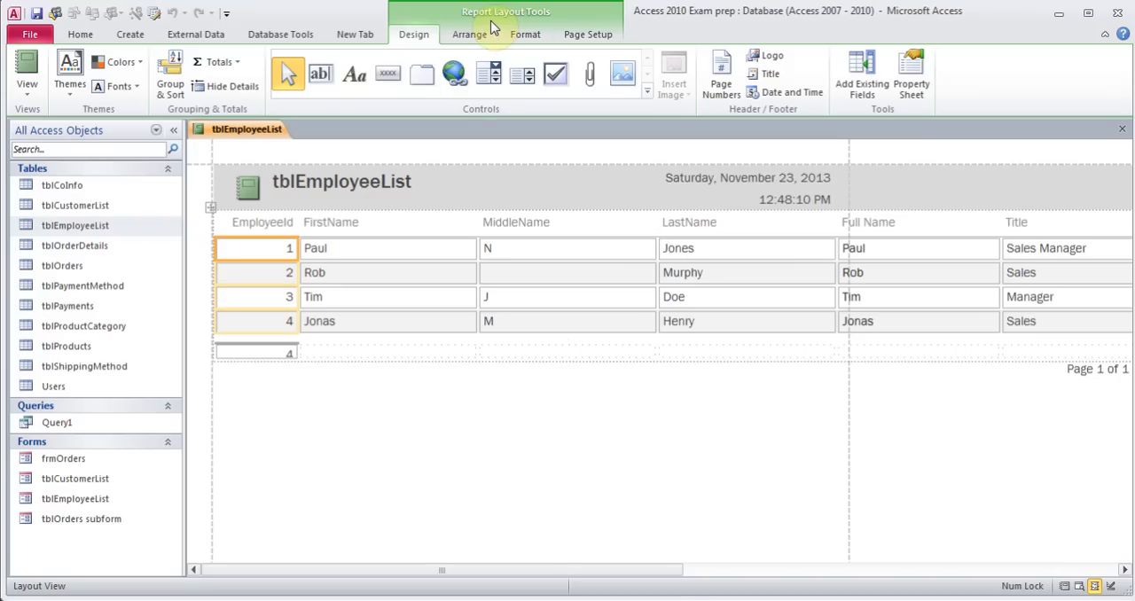
Save the report as rptEmployee
left_click(37, 13)
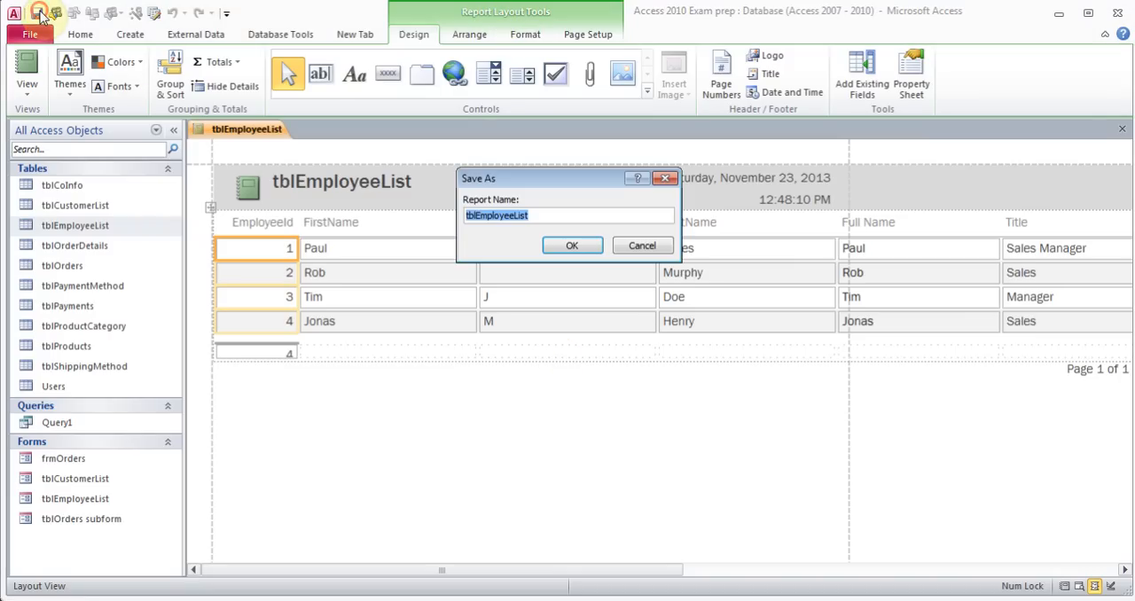
type("rpt")
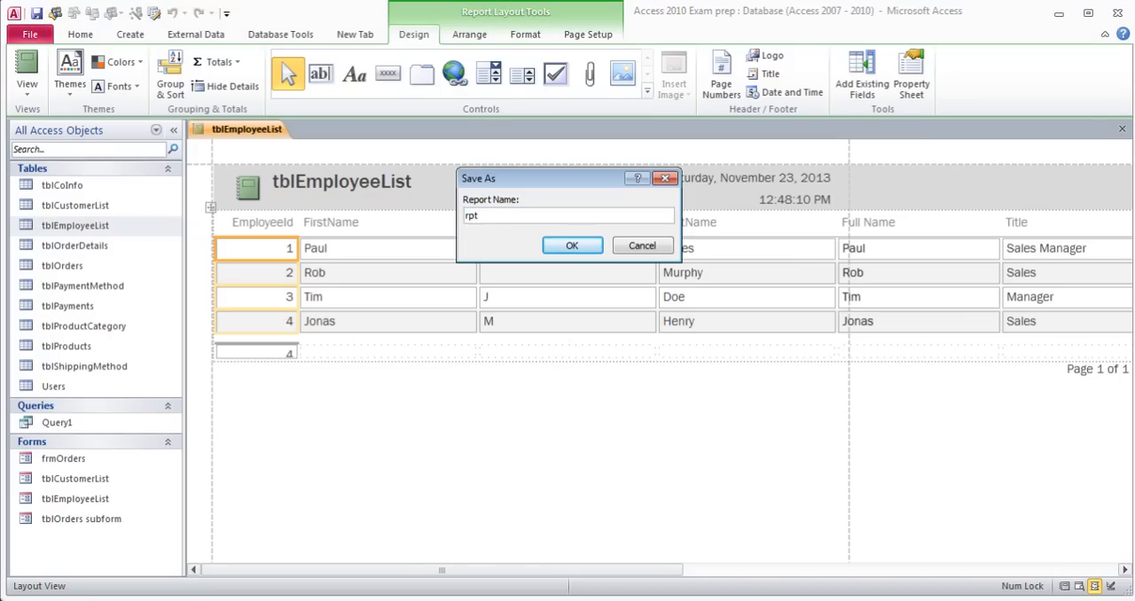
type("Employee")
key("Return")
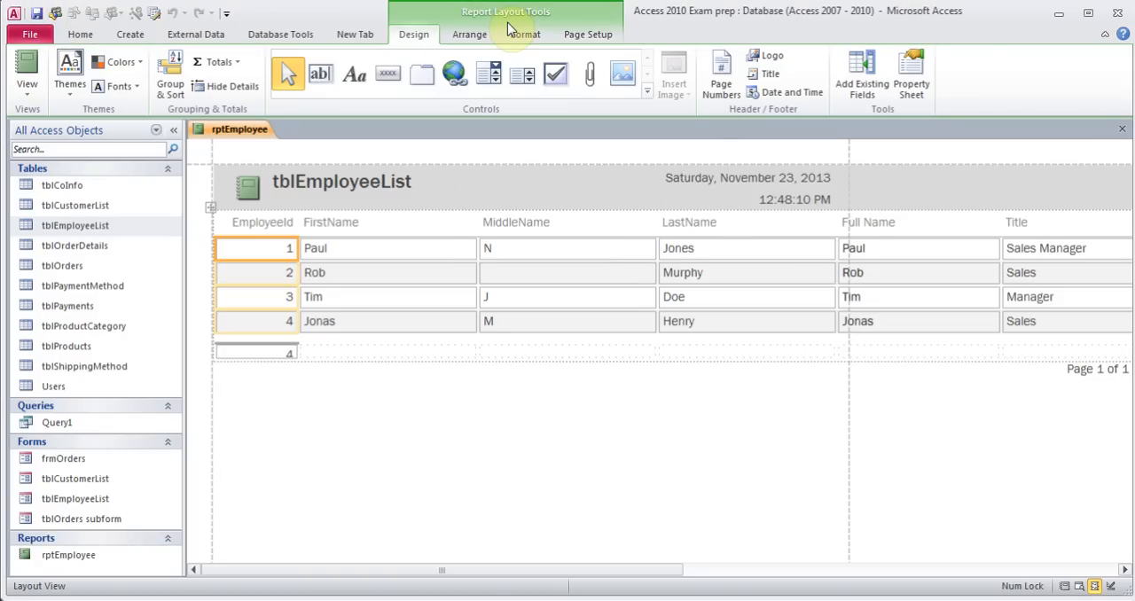
Apply the Office theme to the report and select its title
left_click(70, 85)
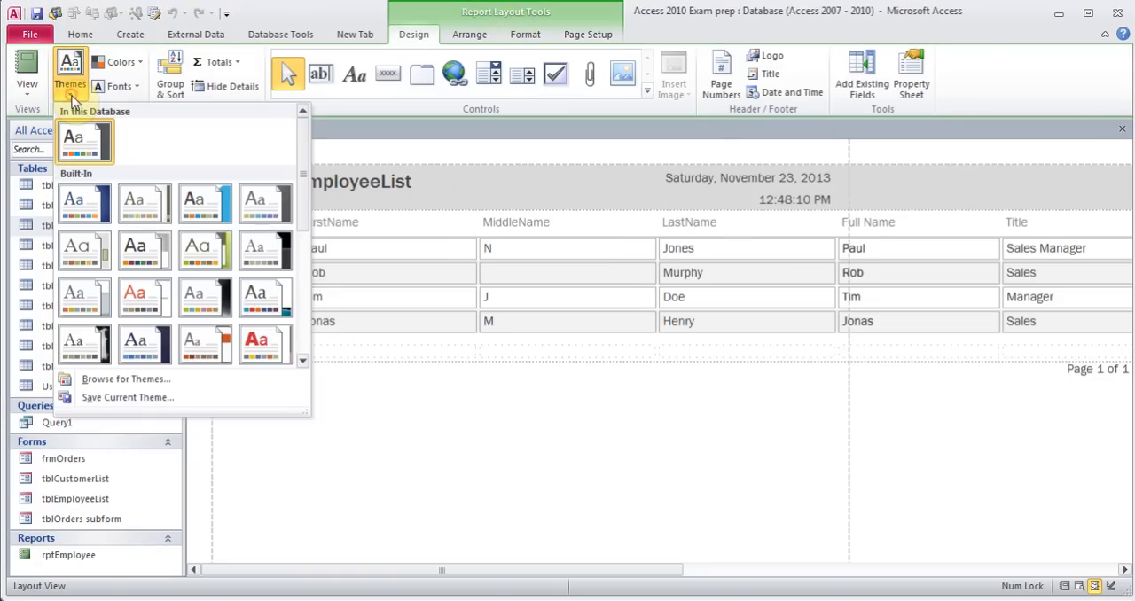
left_click(83, 203)
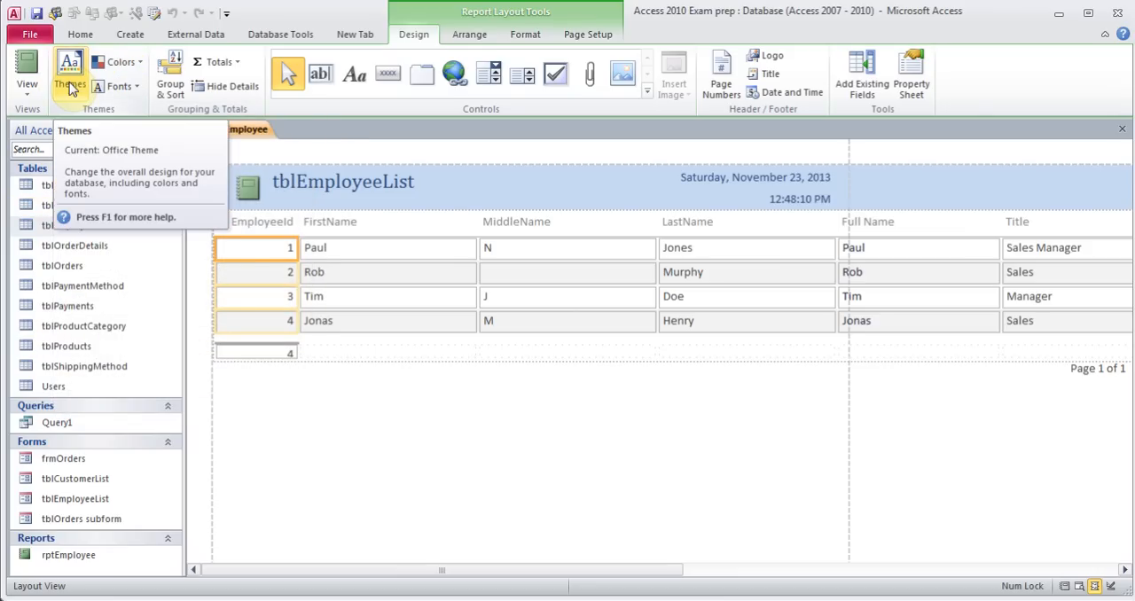
left_click(335, 191)
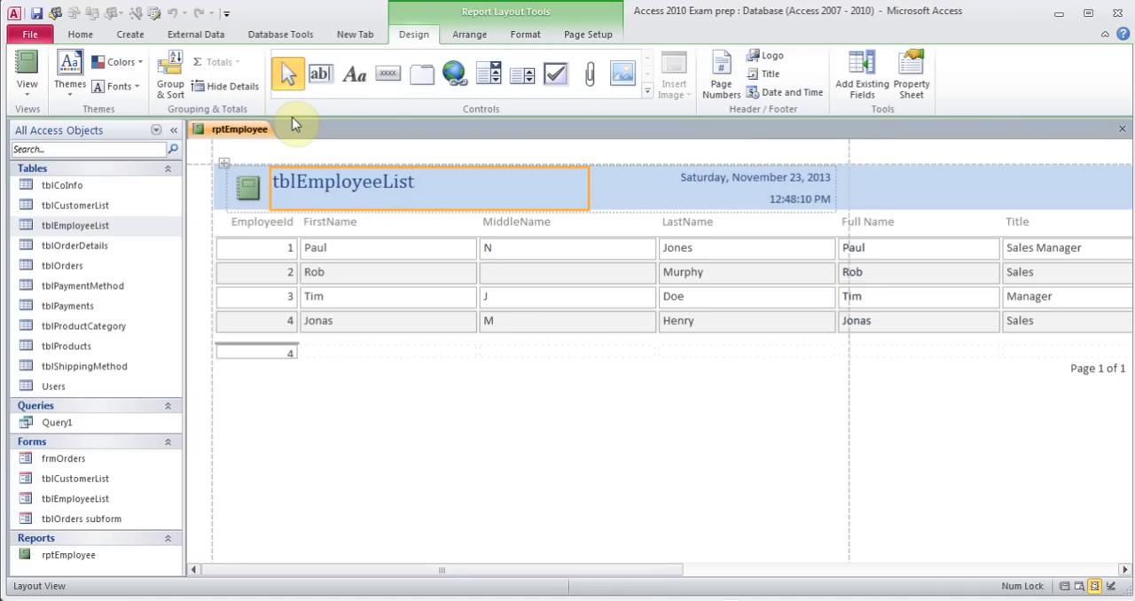
Preview the report in Report View and return to editing its design
left_click(29, 94)
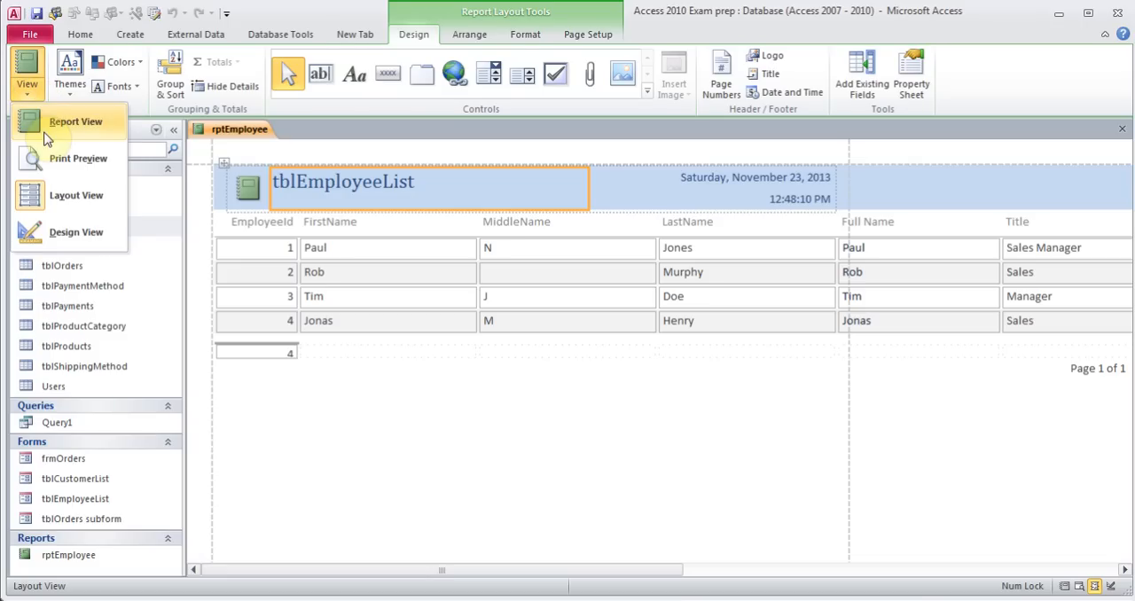
left_click(41, 125)
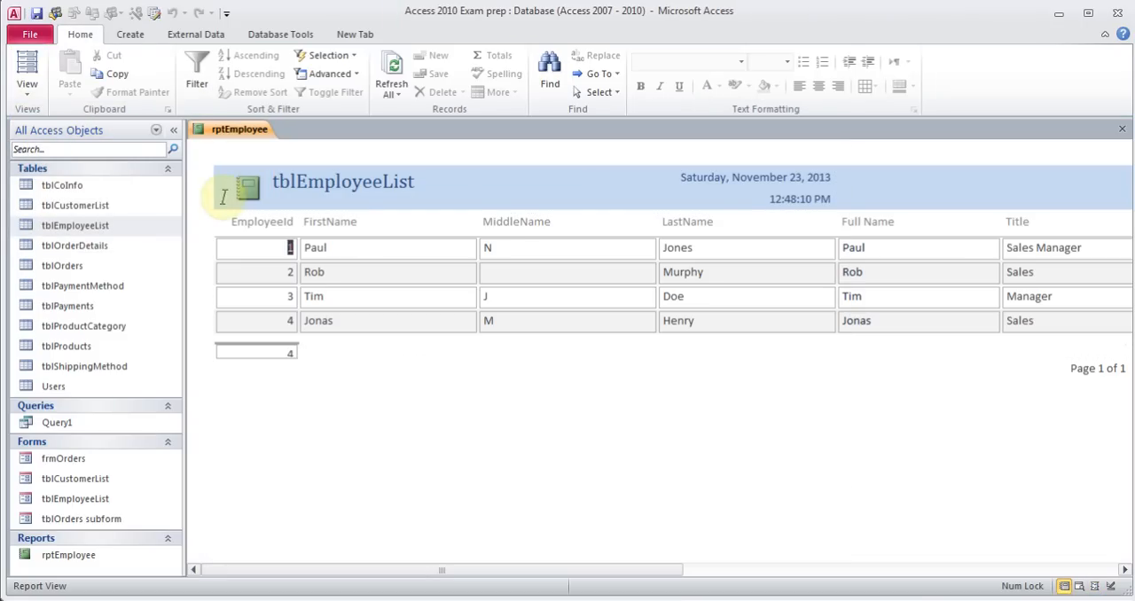
left_click(28, 87)
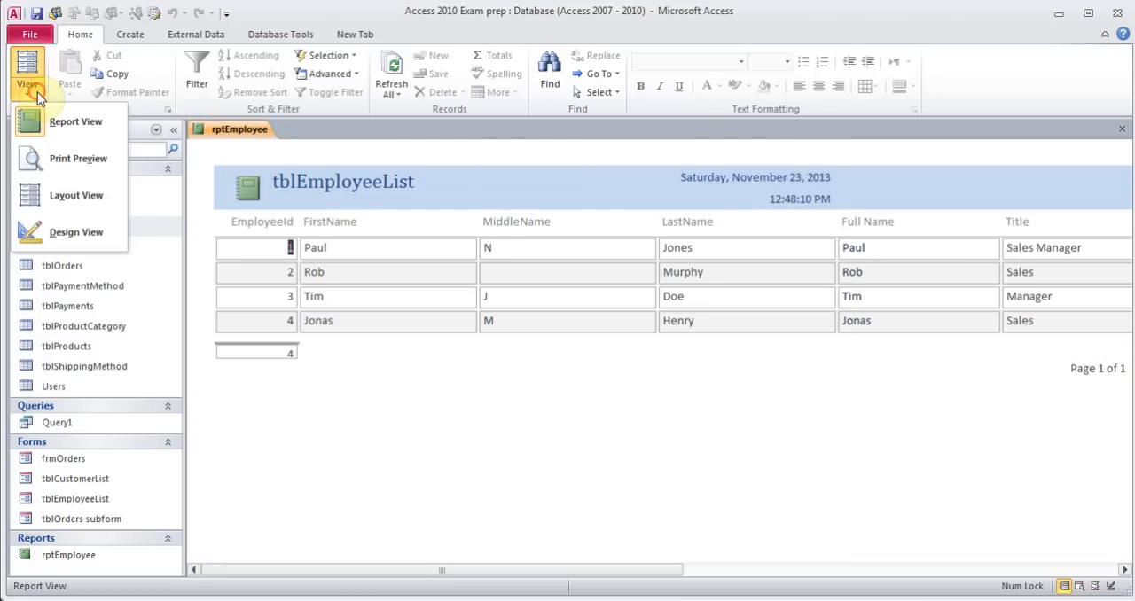
left_click(73, 211)
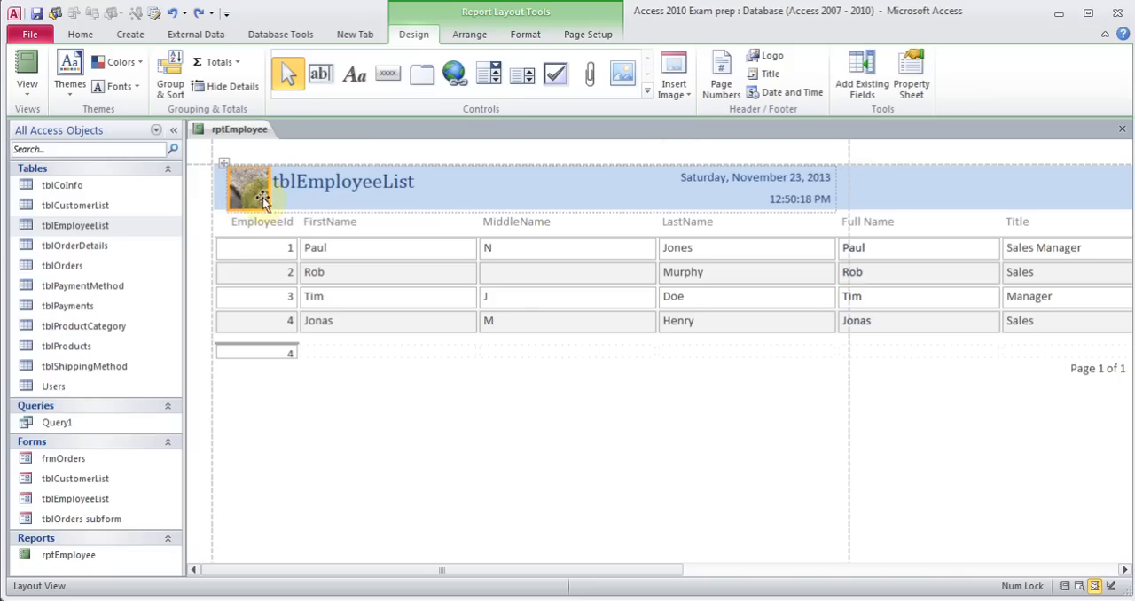
Replace the report logo with the Penguins picture, then delete the logo
left_click(775, 59)
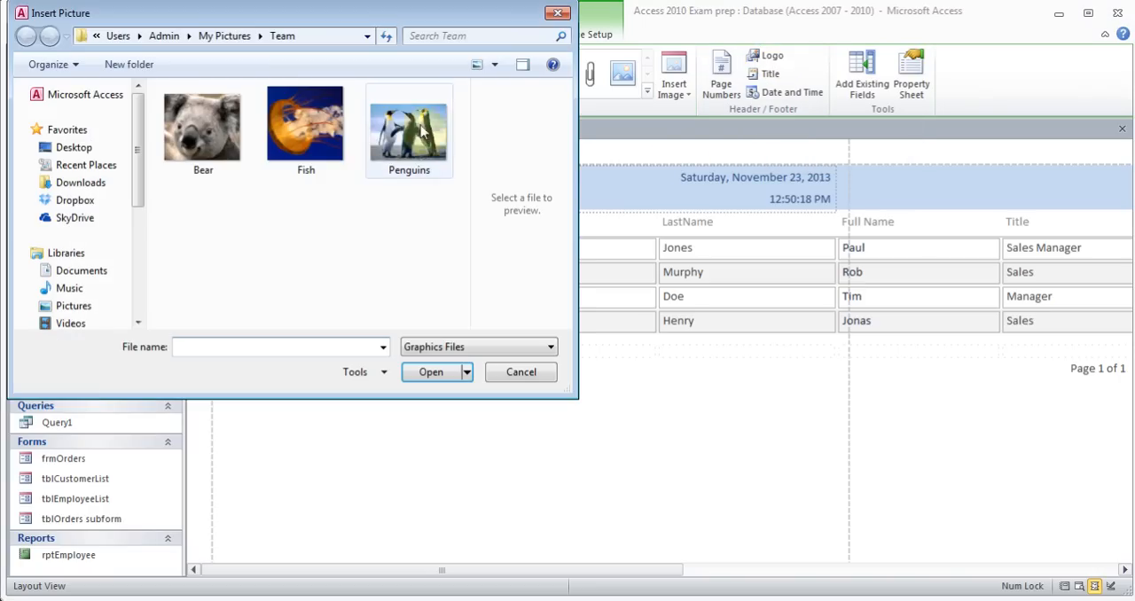
left_click(410, 127)
double_click(411, 125)
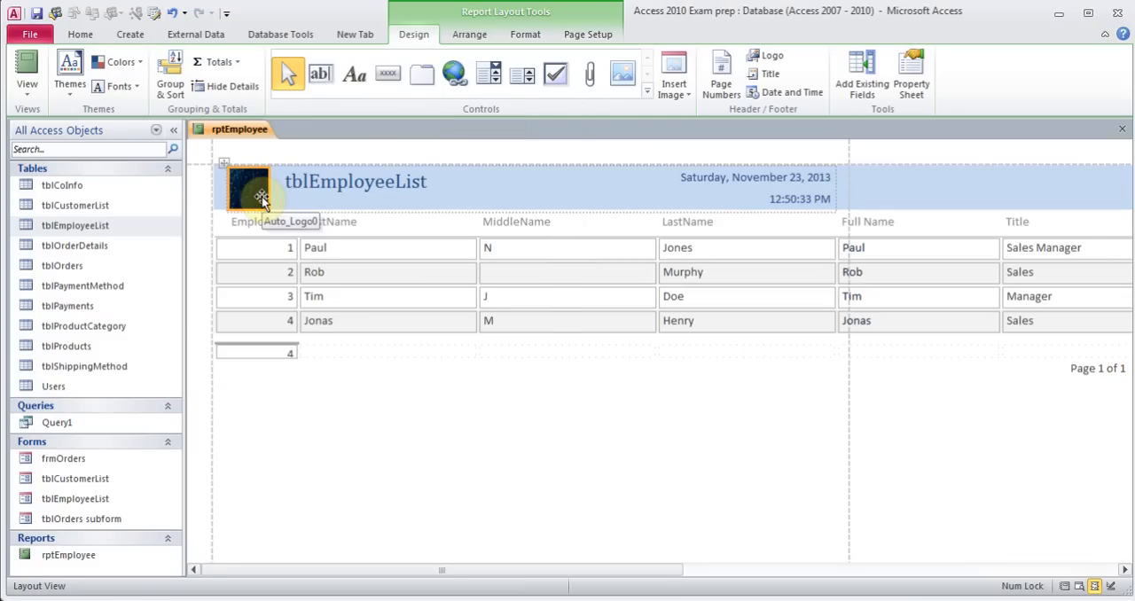
key("Delete")
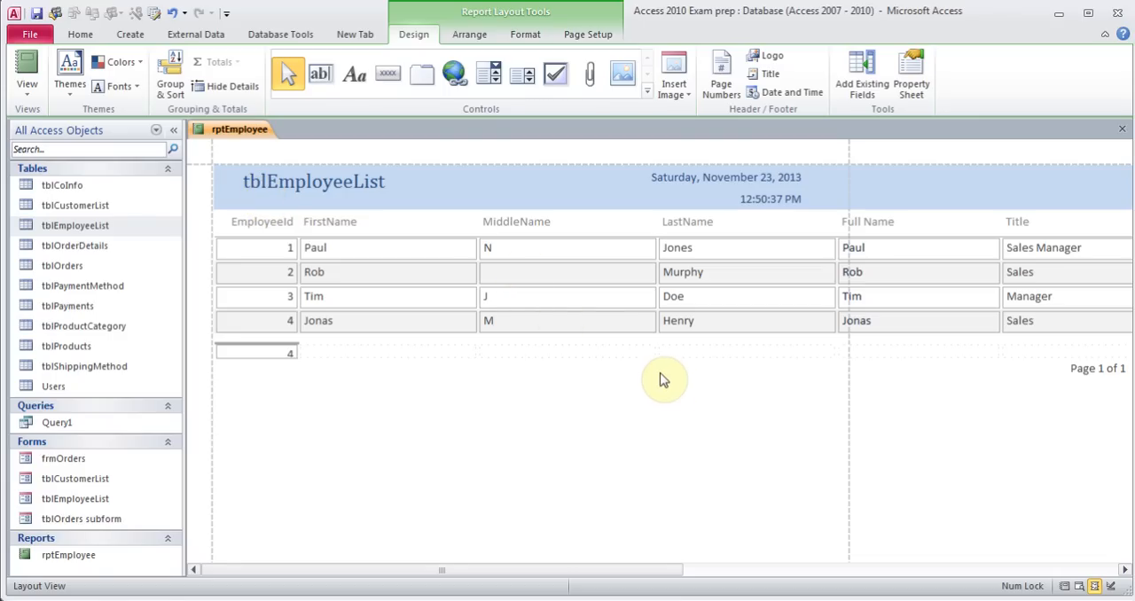
left_click(548, 249)
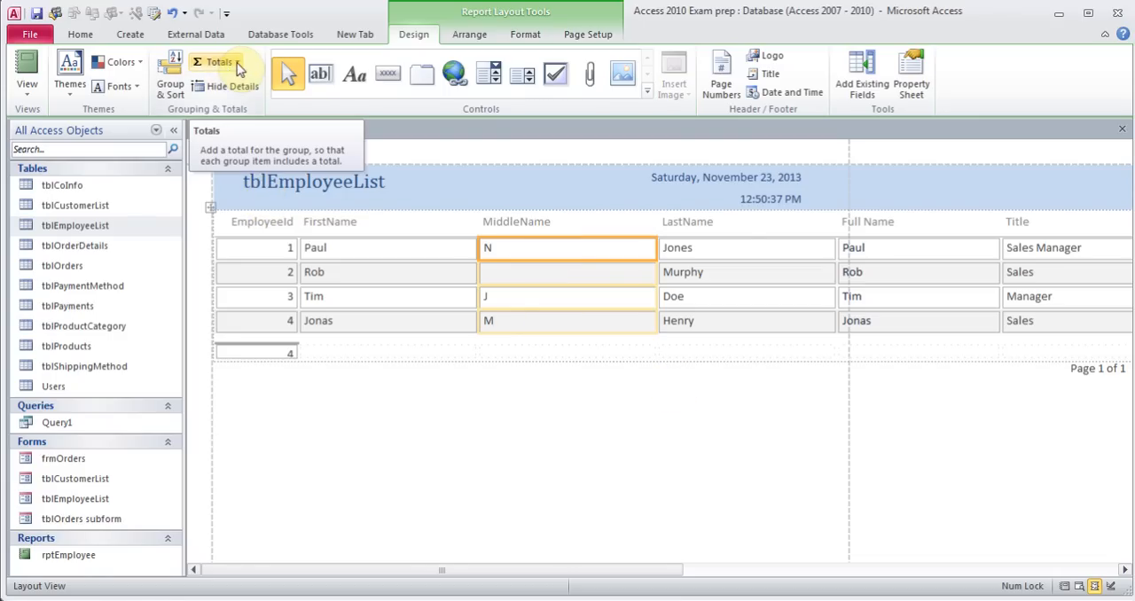
left_click(238, 63)
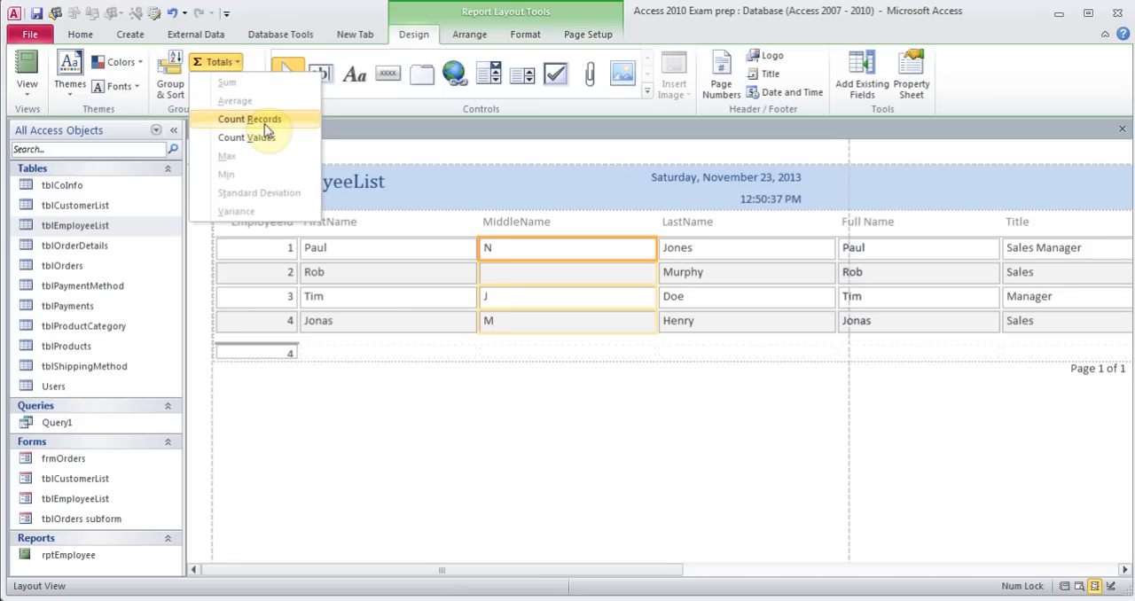
left_click(365, 234)
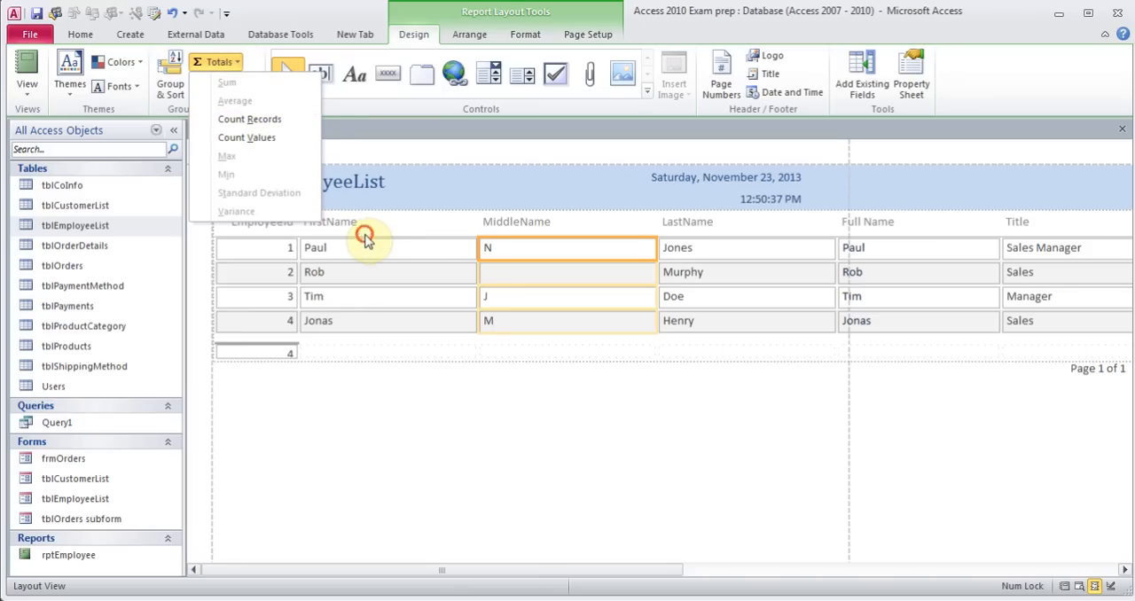
left_click(356, 247)
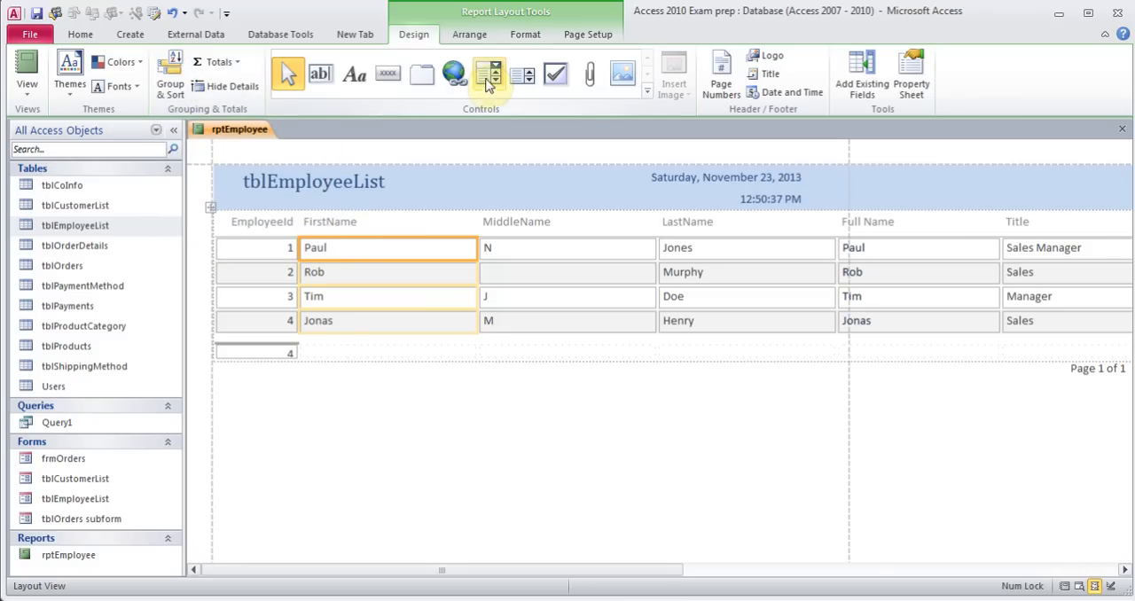
Switch the report to landscape orientation and narrow the FirstName and MiddleName columns
left_click(573, 43)
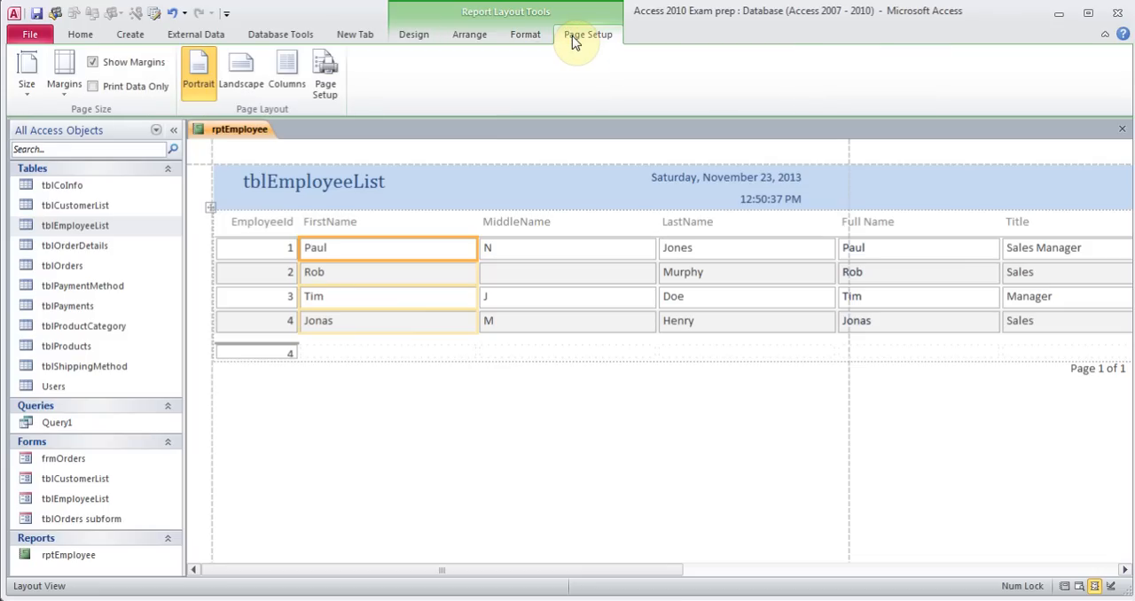
left_click(239, 85)
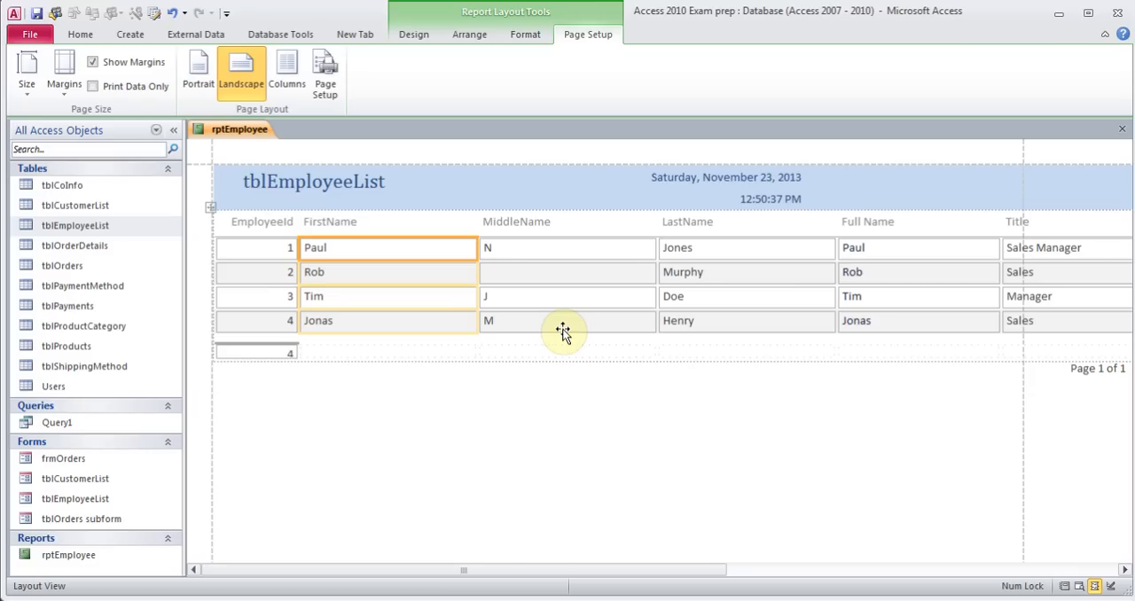
left_click(466, 222)
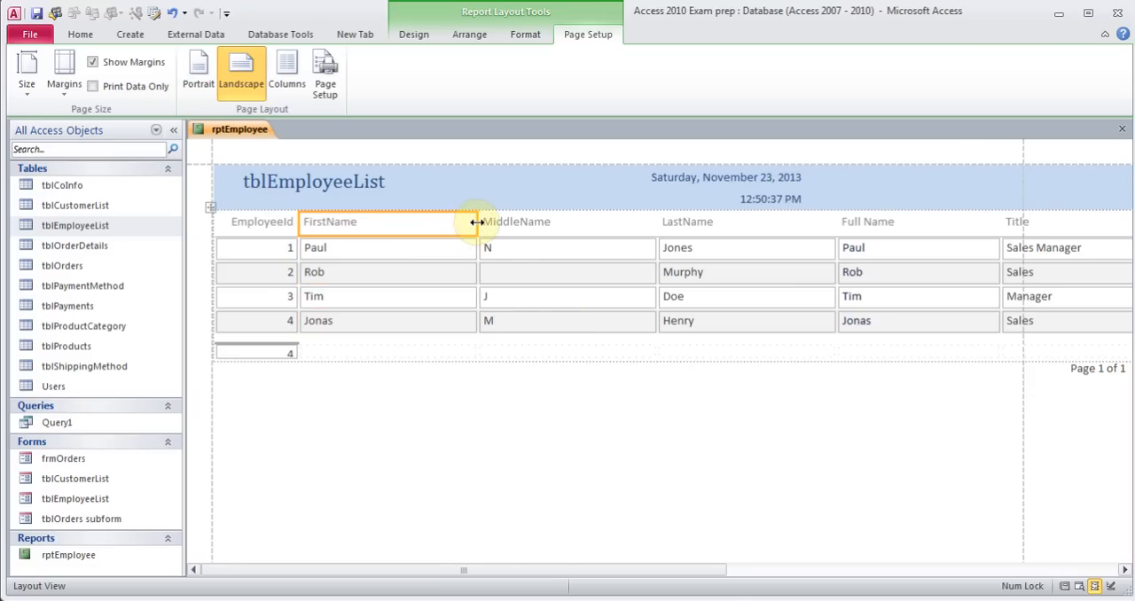
left_click_drag(477, 221, 389, 221)
left_click(456, 222)
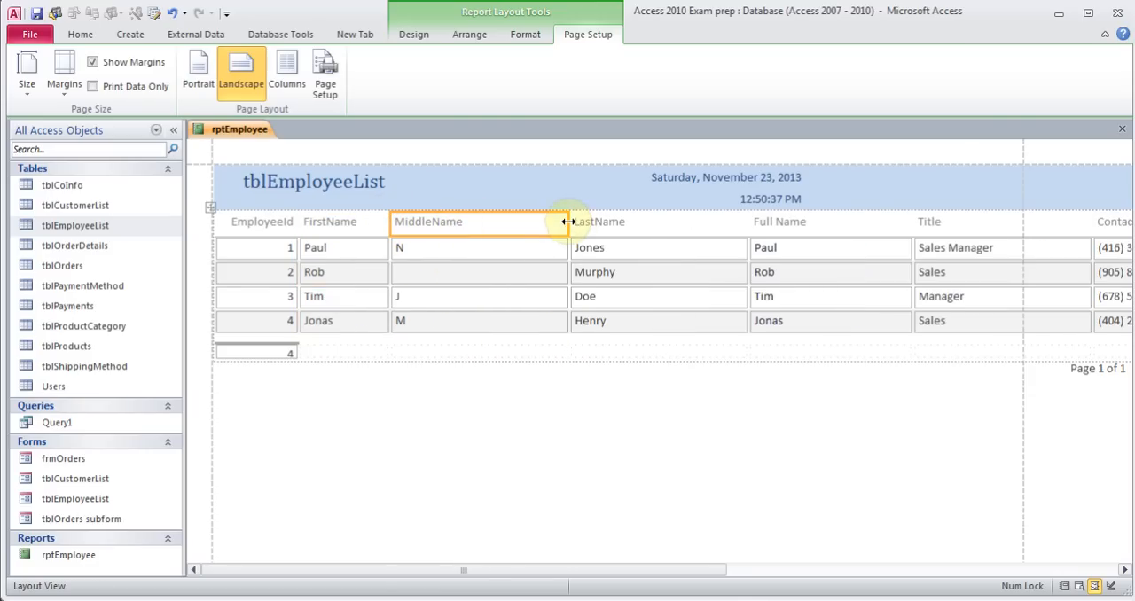
left_click_drag(568, 222, 494, 222)
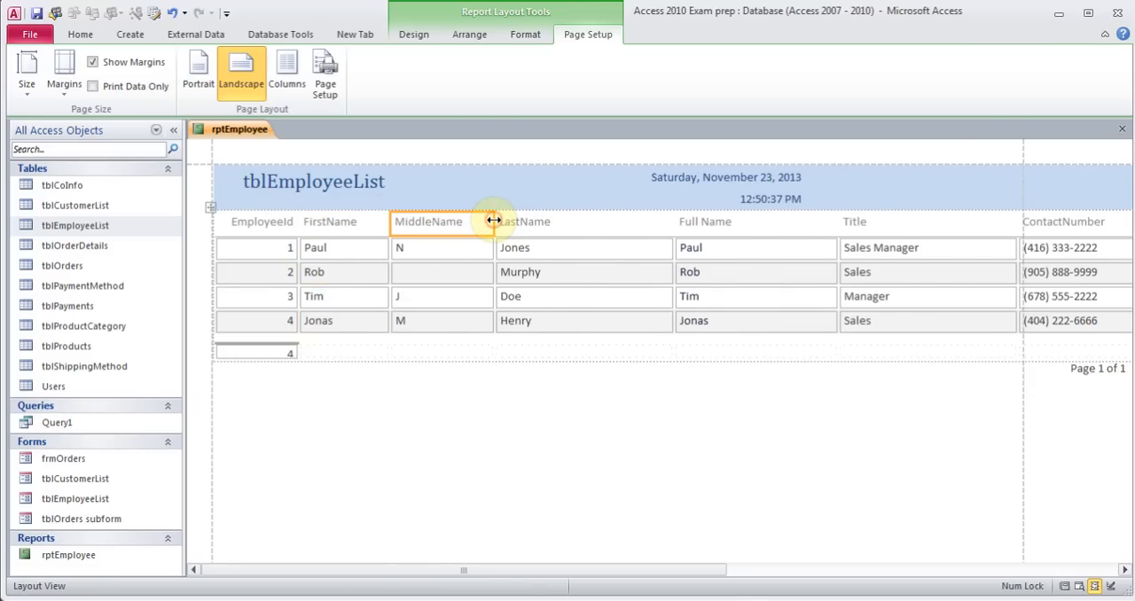
Delete the MiddleName column and move the LastName column left into the empty space
left_click(431, 246)
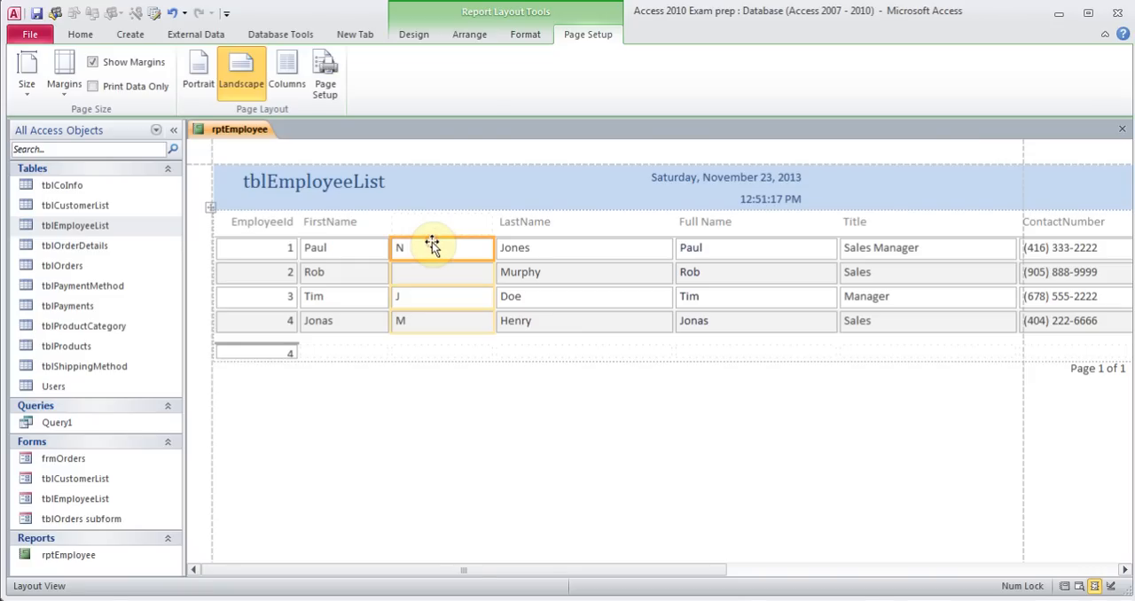
key("Delete")
left_click(543, 223)
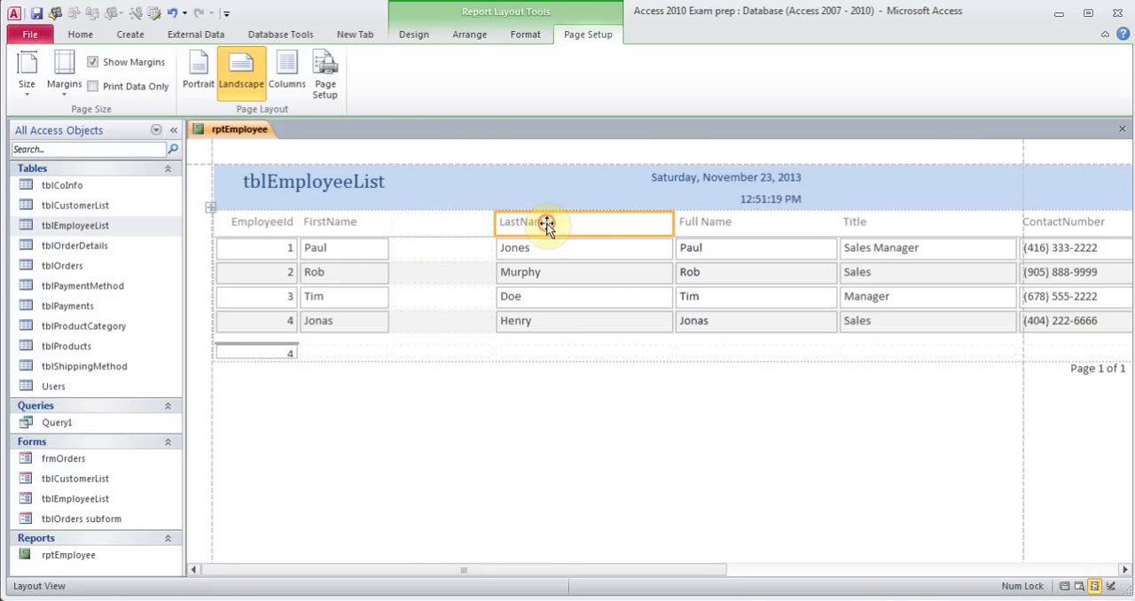
left_click(546, 248, "shift")
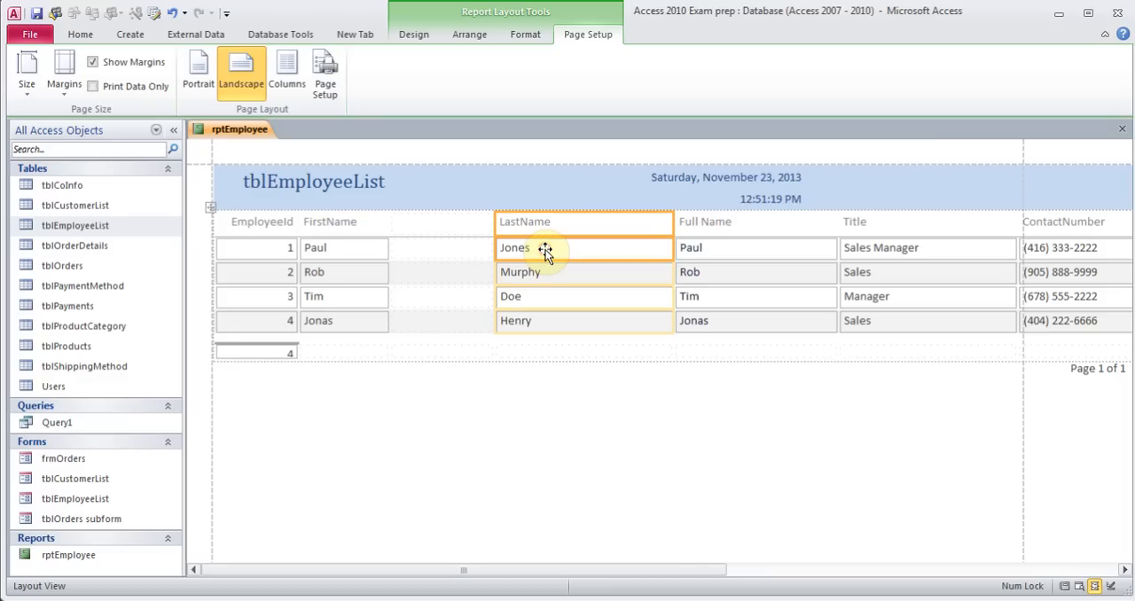
left_click_drag(550, 227, 471, 224)
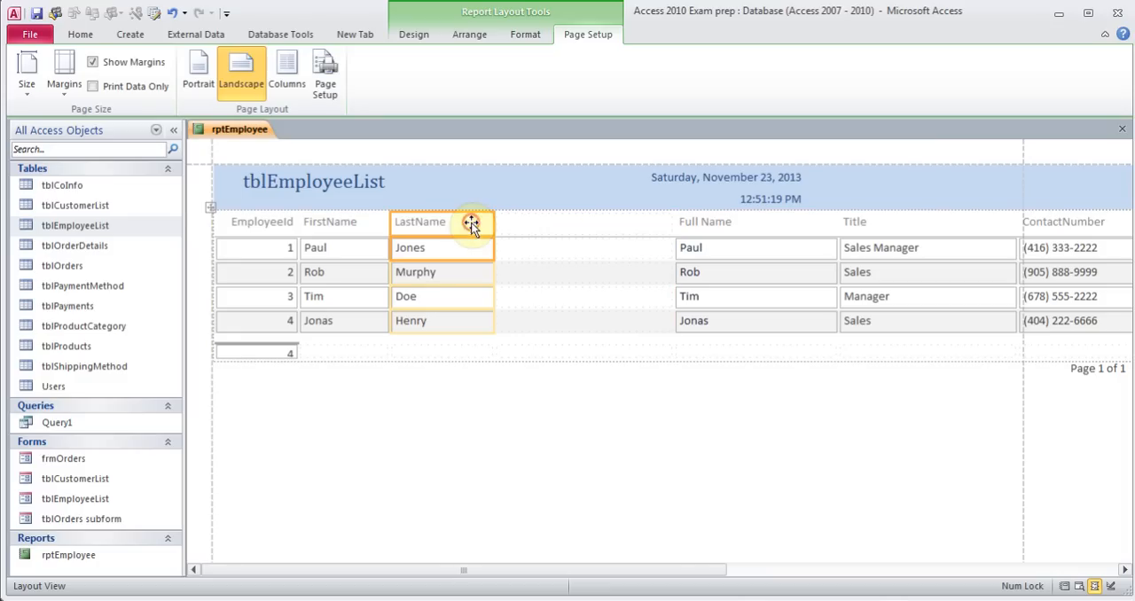
Move the Full Name column left next to the LastName column
left_click(703, 223)
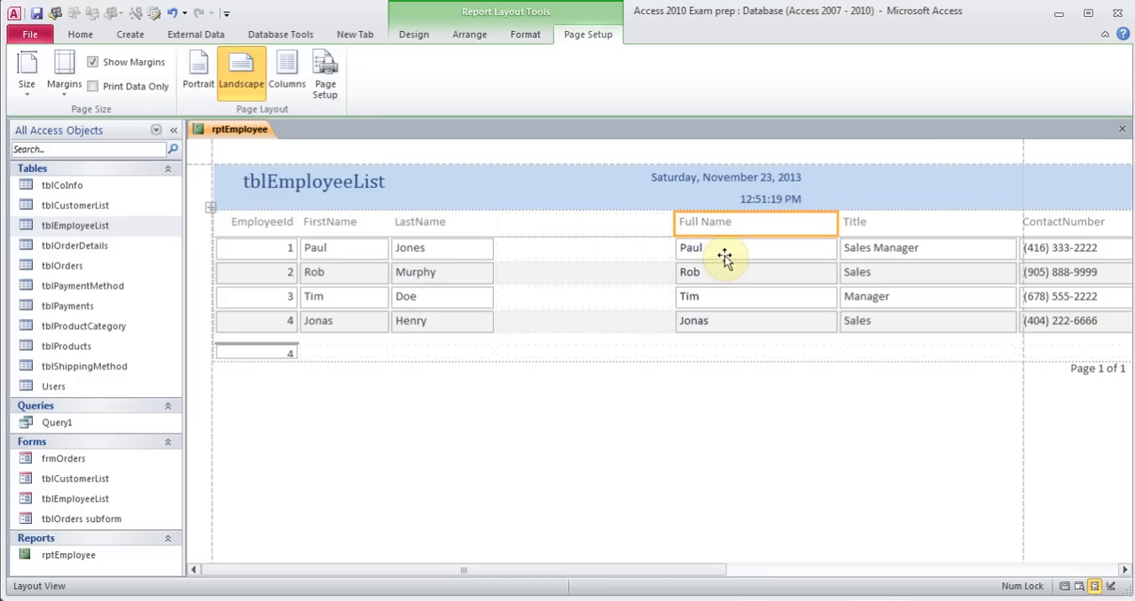
left_click(724, 257, "shift")
left_click_drag(726, 224, 590, 230)
Select the Title and ContactNumber columns and move them left next to Full Name
left_click(877, 226)
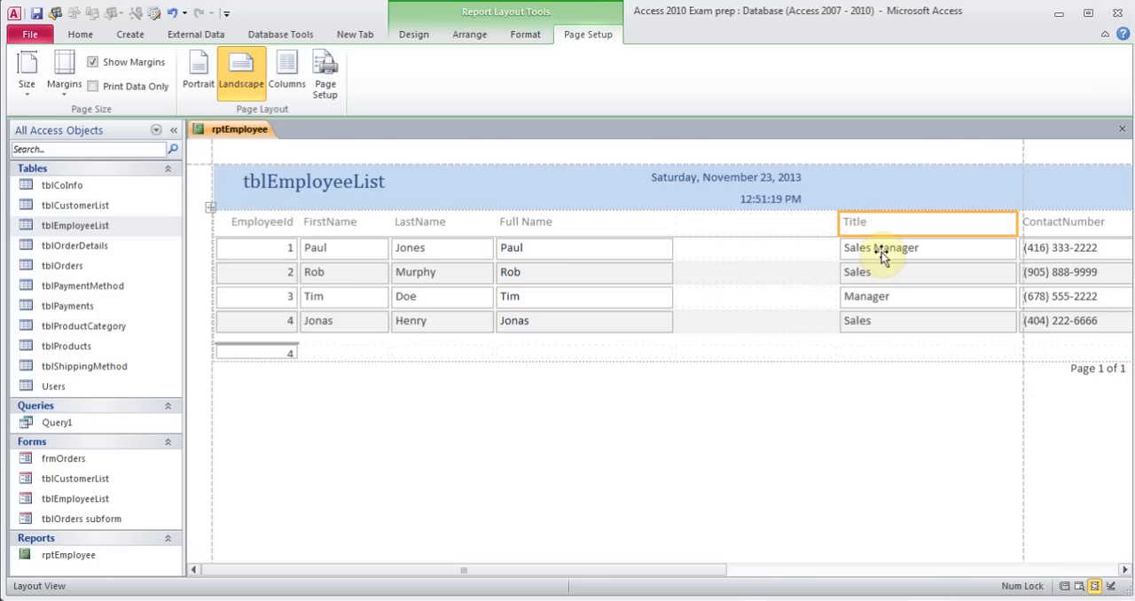
left_click(879, 246, "shift")
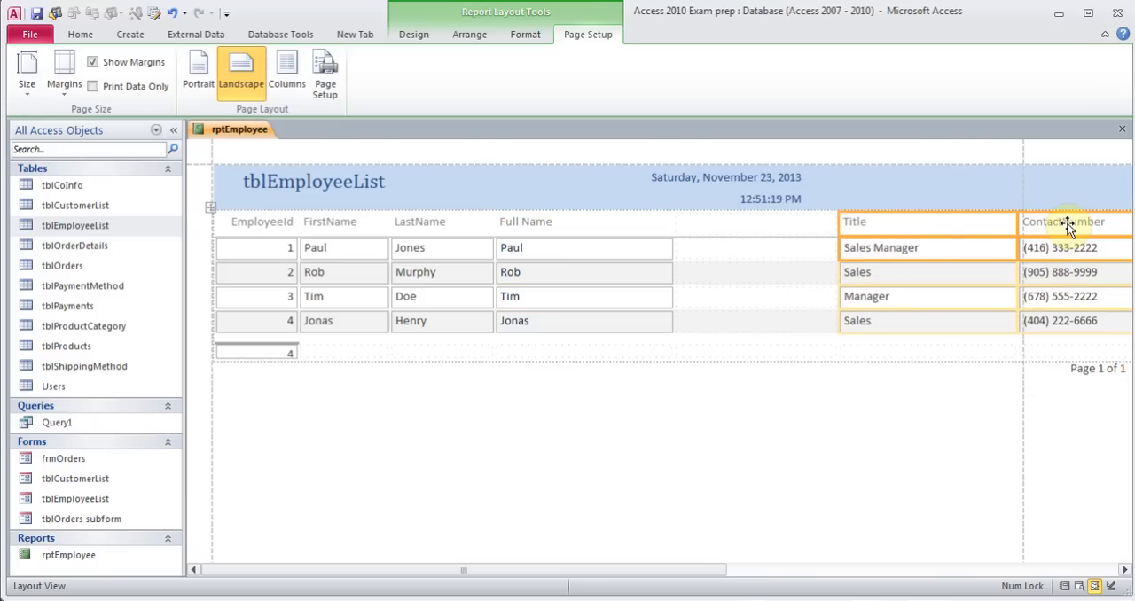
left_click_drag(1070, 223, 777, 228)
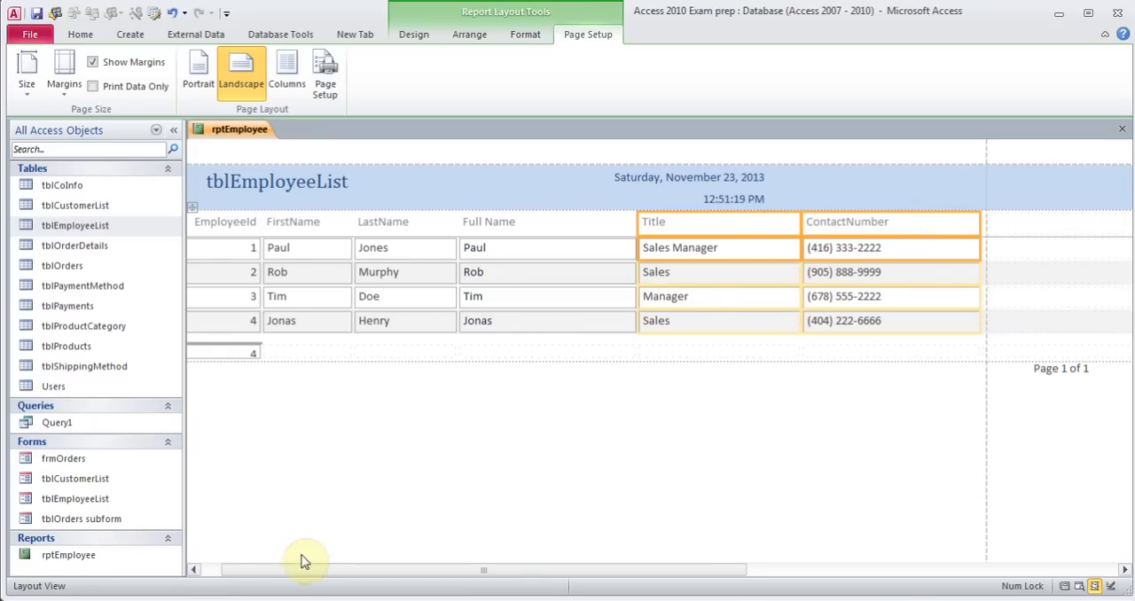
left_click_drag(297, 569, 233, 570)
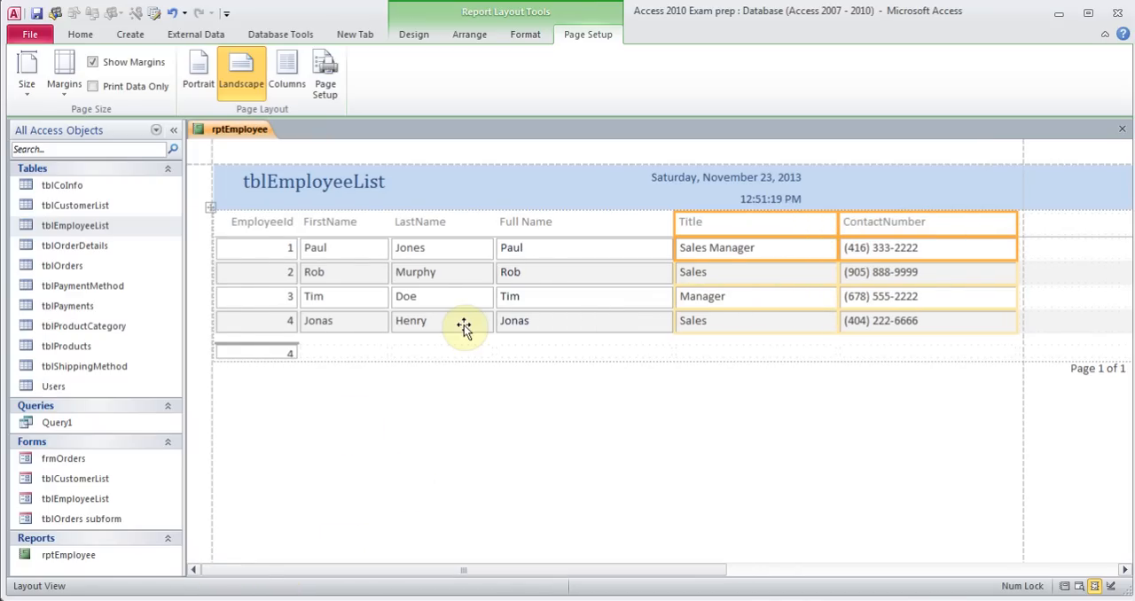
Open the report in Design View, then close it and save the design changes
left_click(413, 34)
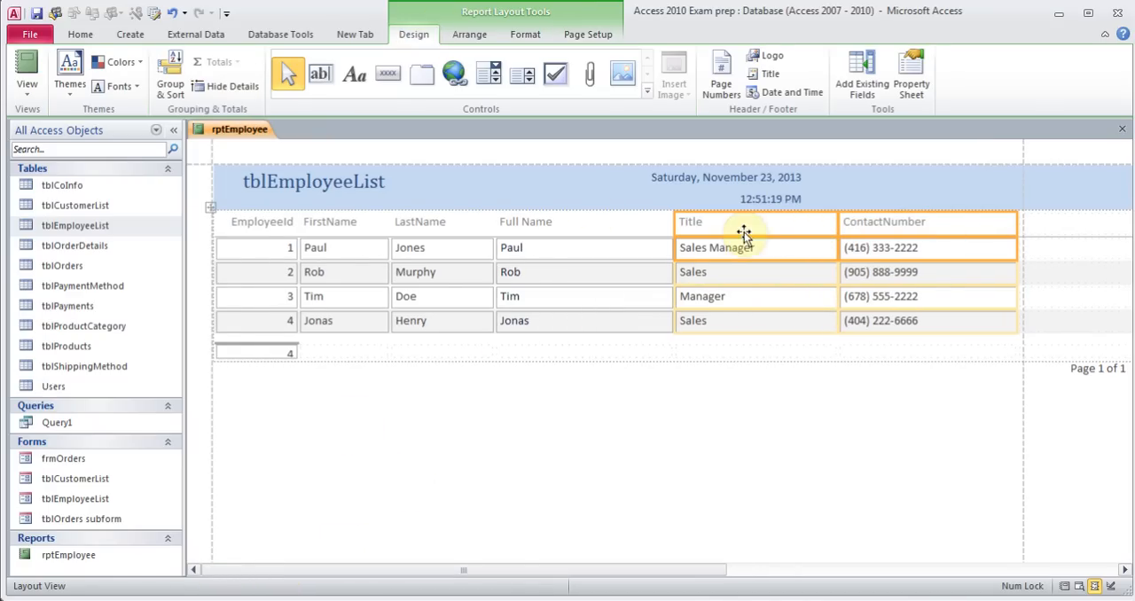
left_click(861, 84)
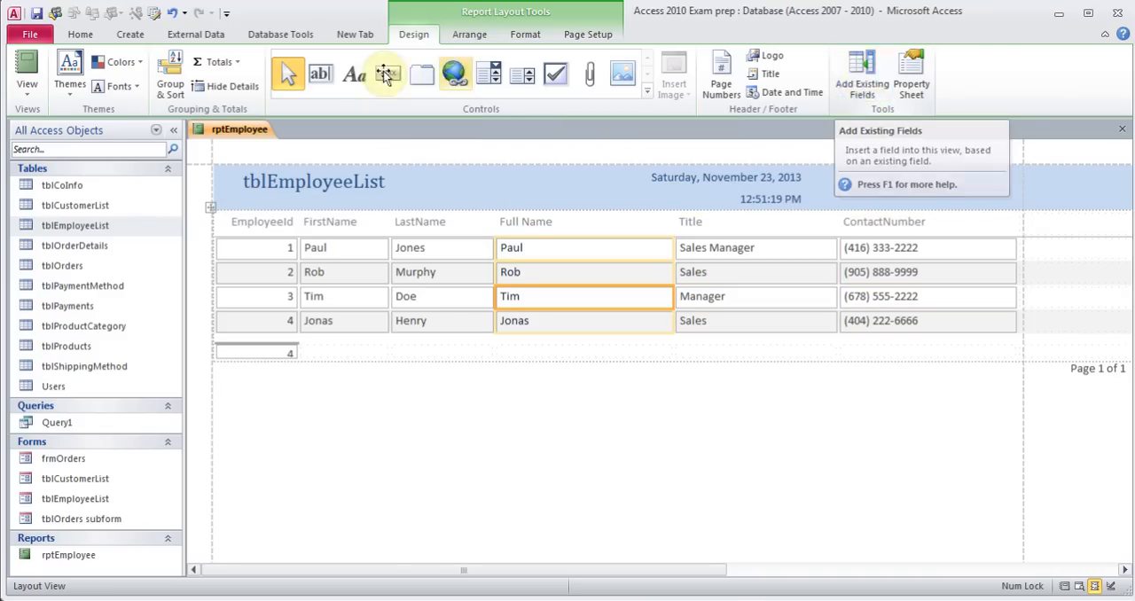
left_click(27, 88)
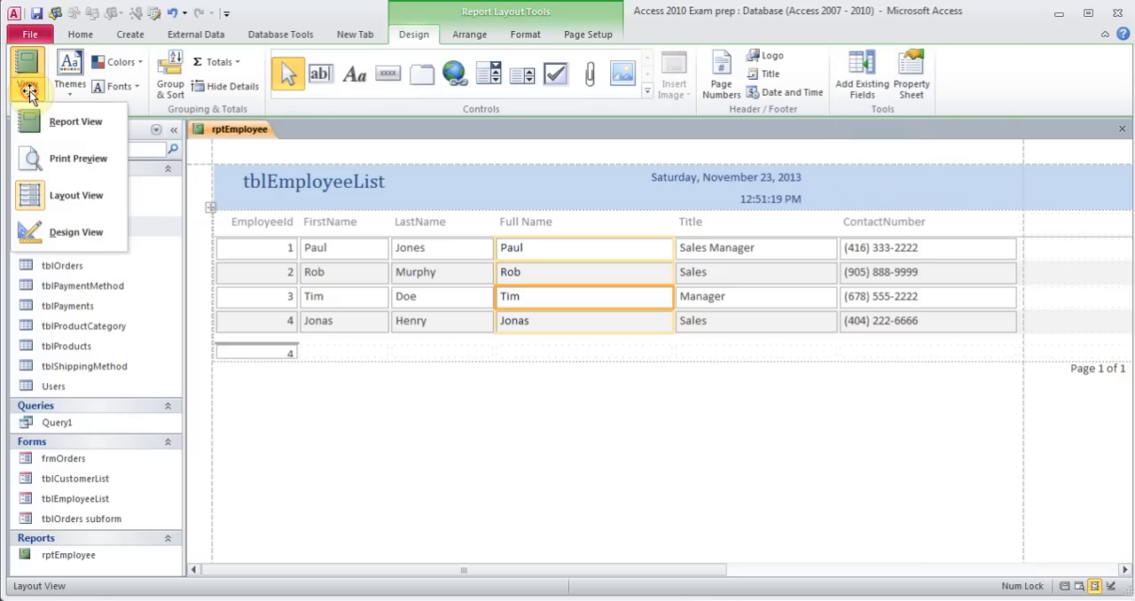
left_click(64, 233)
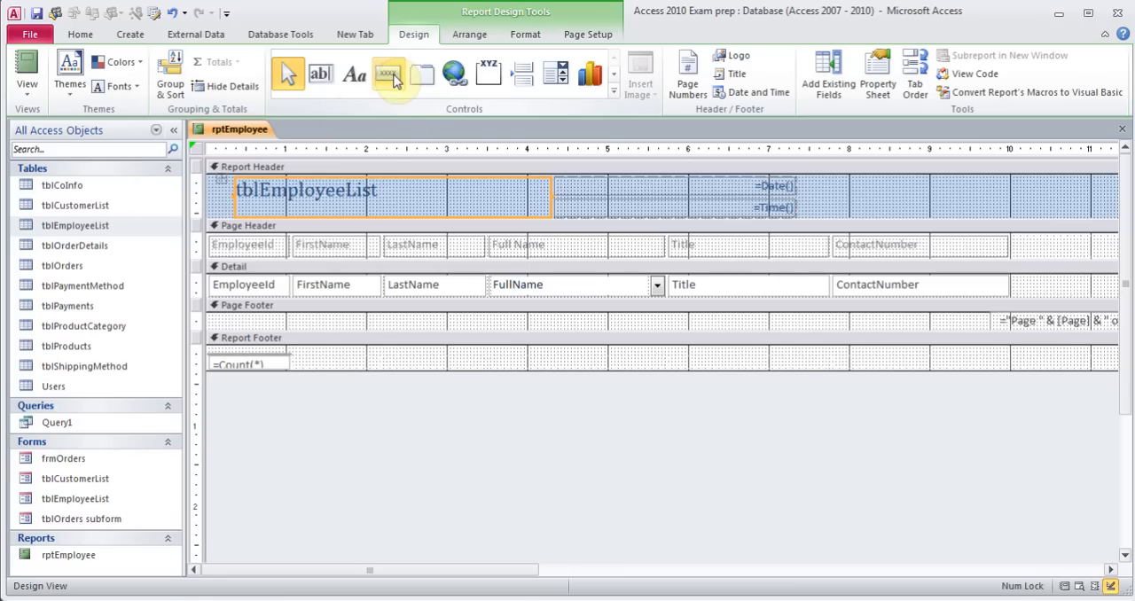
left_click(1121, 129)
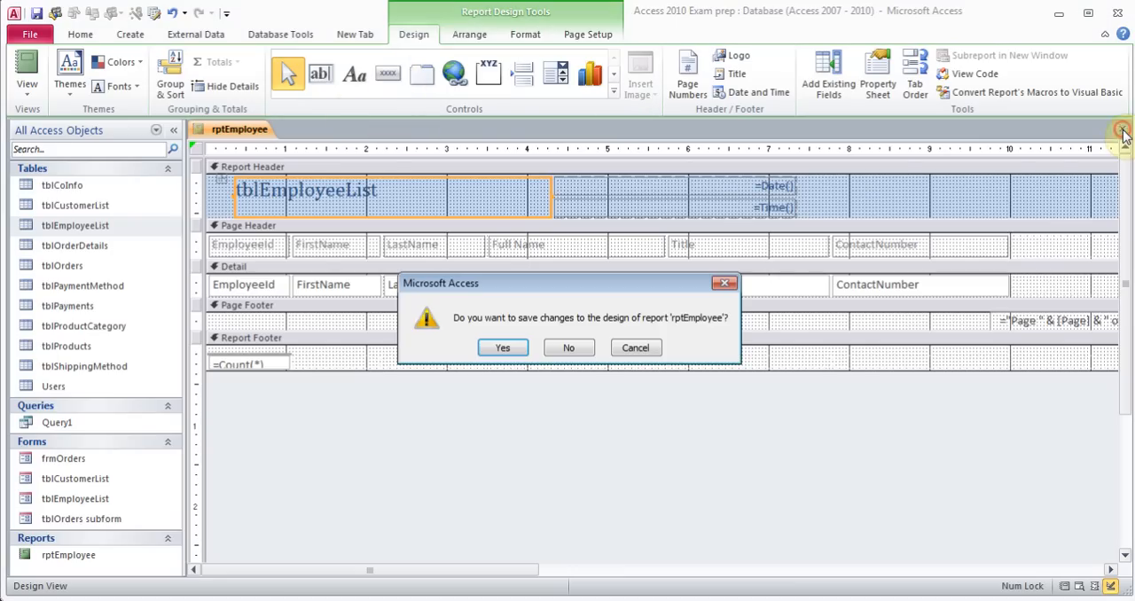
left_click(503, 347)
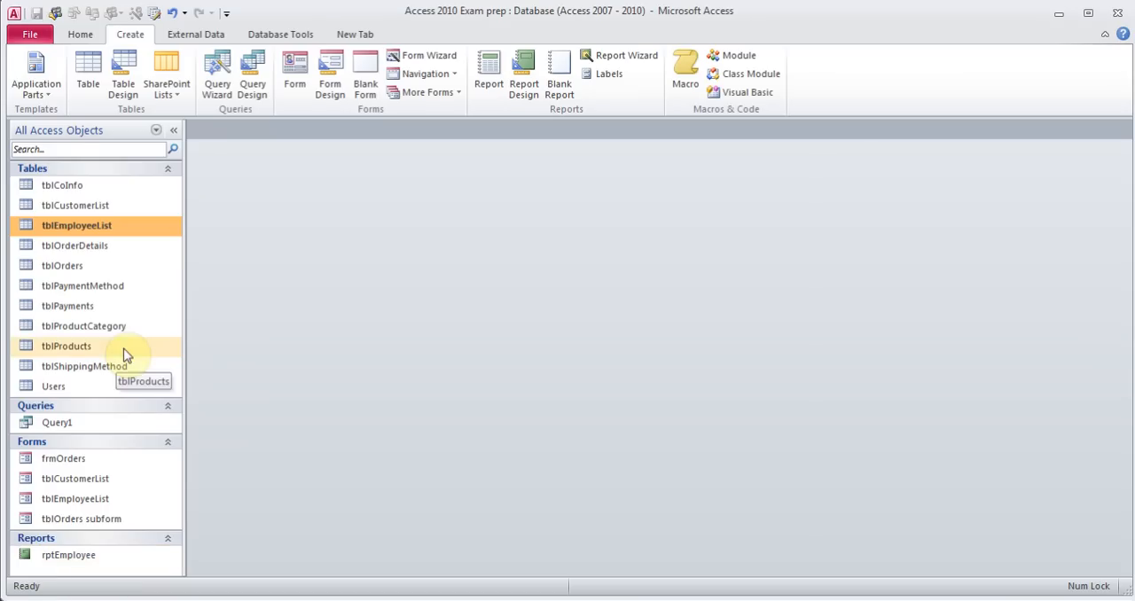
Start the Label Wizard for tblCustomerList, keeping the default label size and font settings
left_click(90, 206)
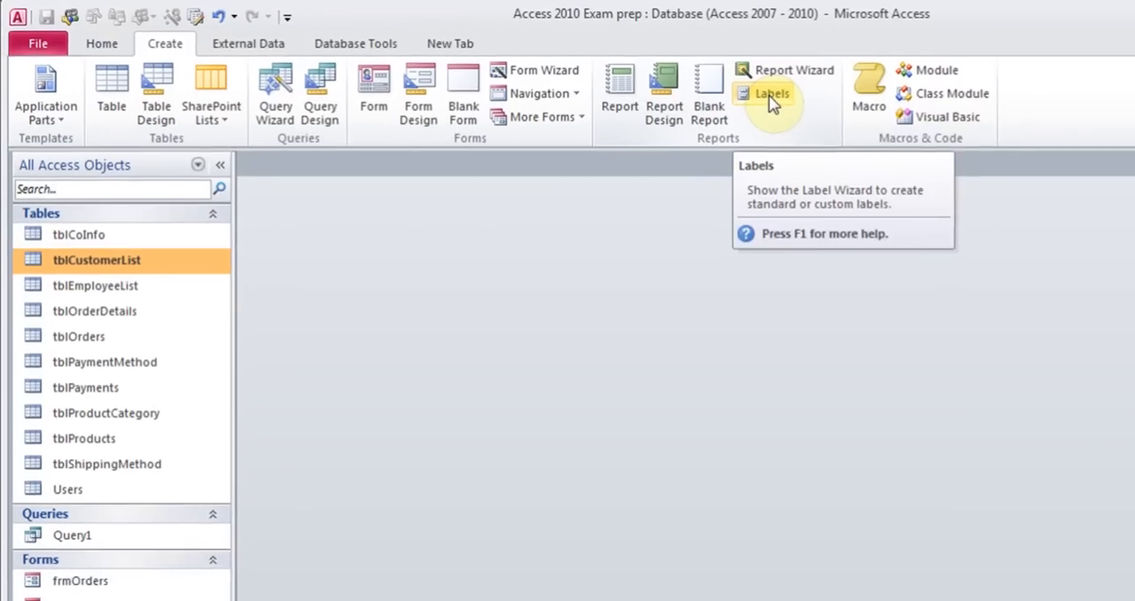
left_click(771, 97)
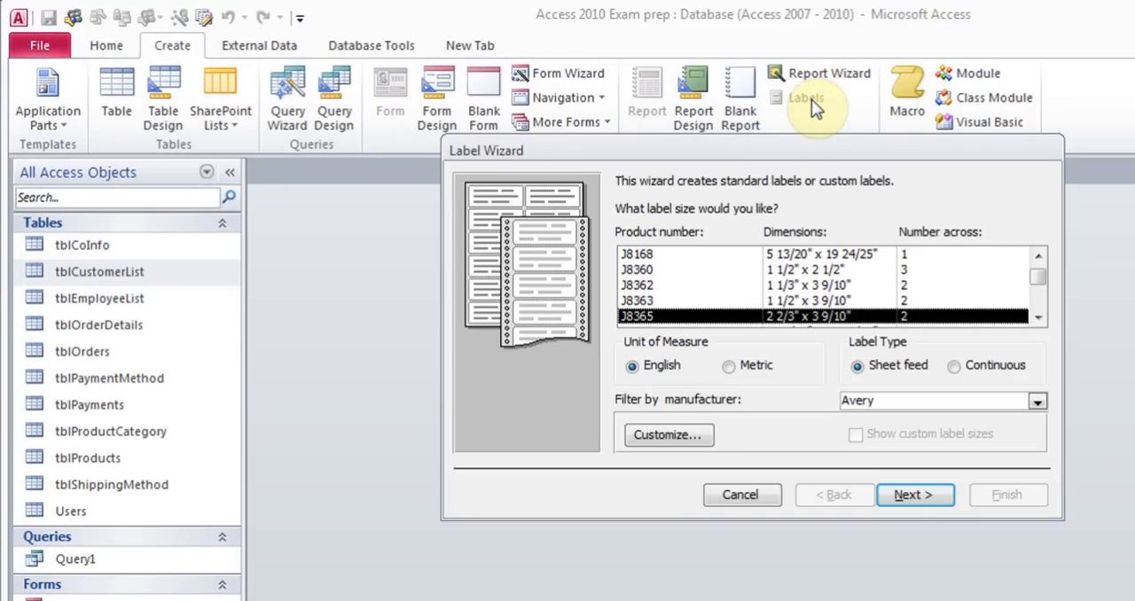
left_click(901, 498)
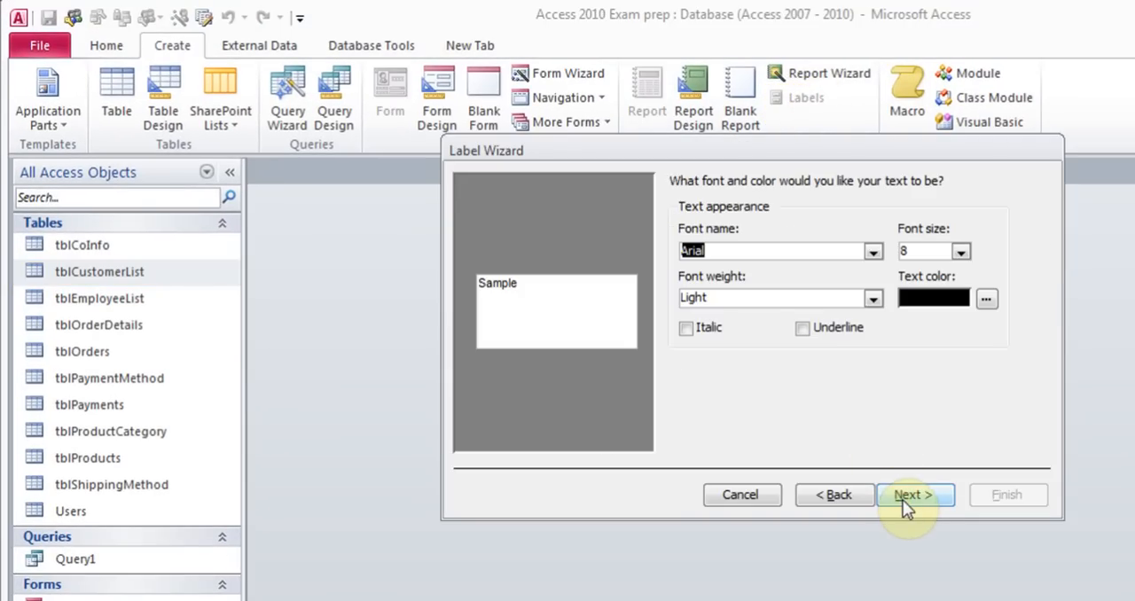
left_click(903, 498)
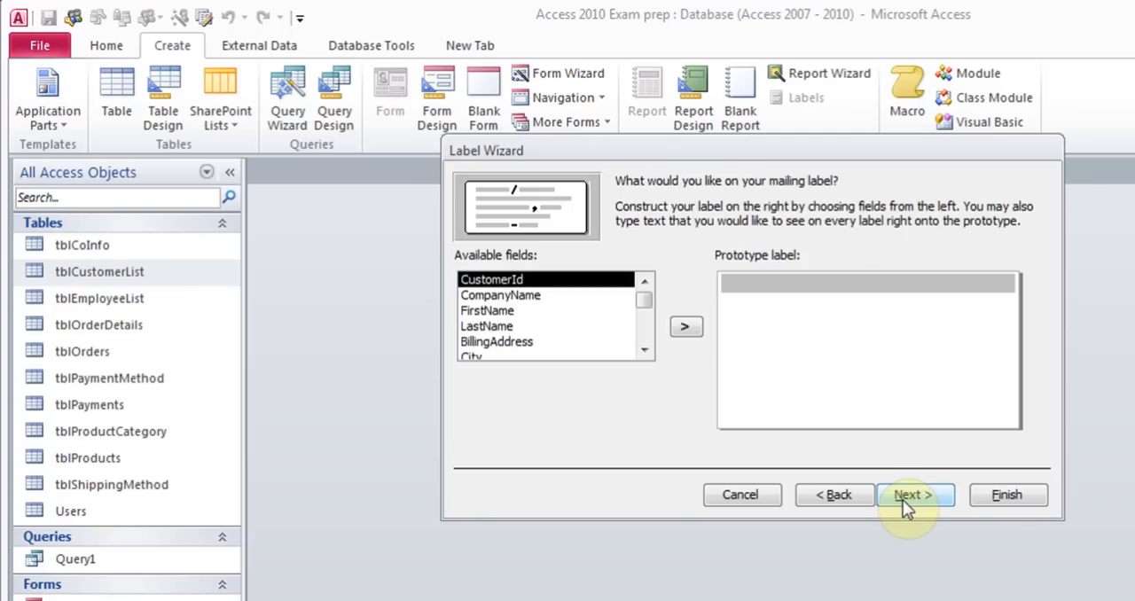
Build the prototype label with CompanyName on the first line and FirstName LastName on the second
left_click(499, 296)
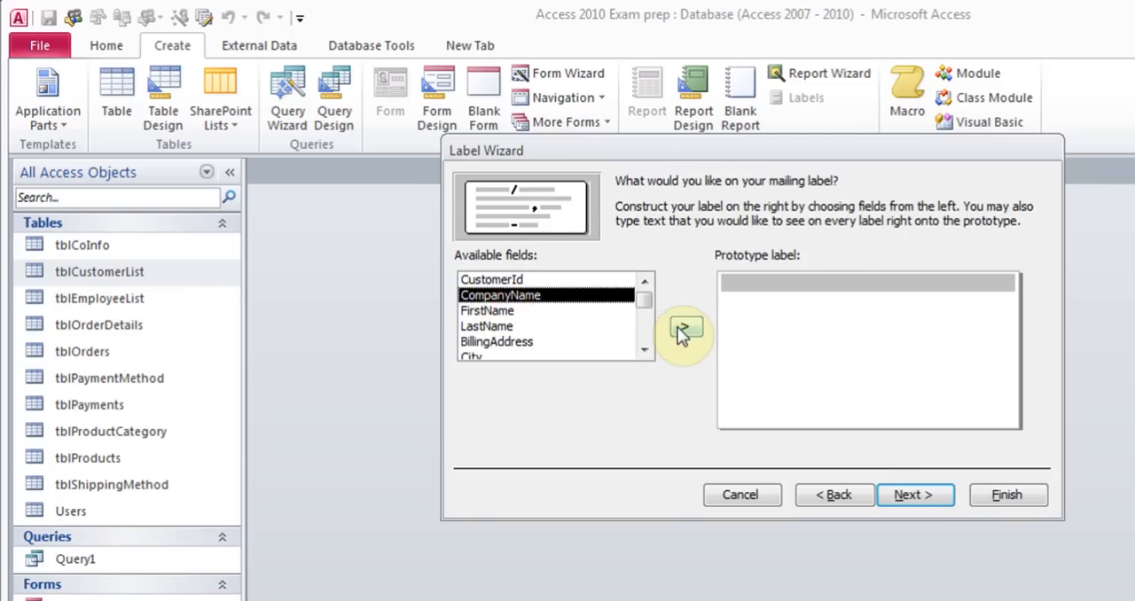
left_click(681, 329)
key("Return")
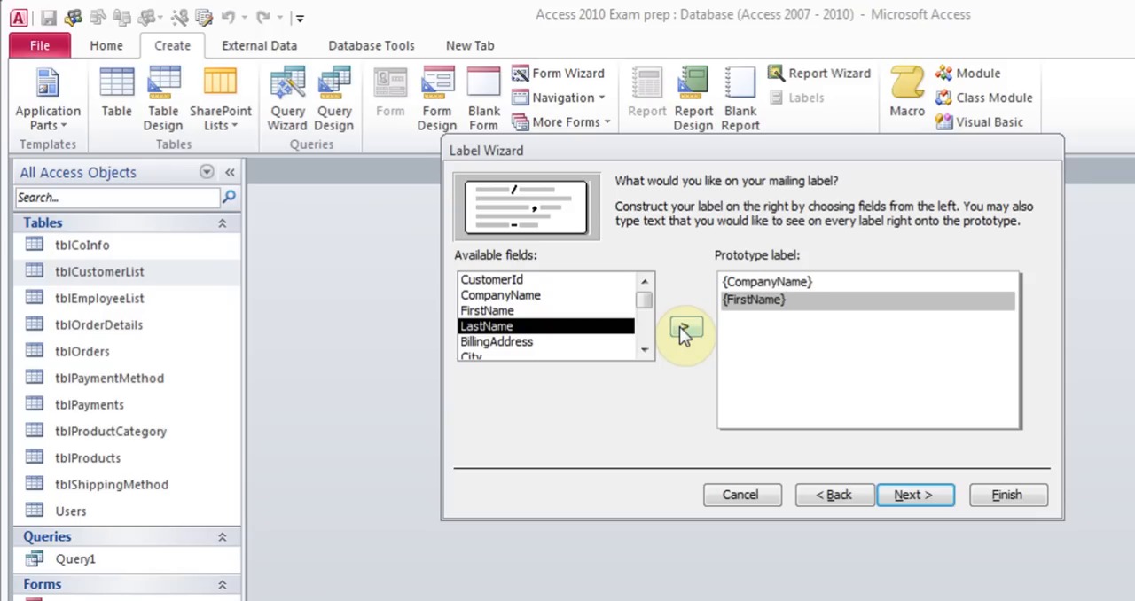
left_click(679, 327)
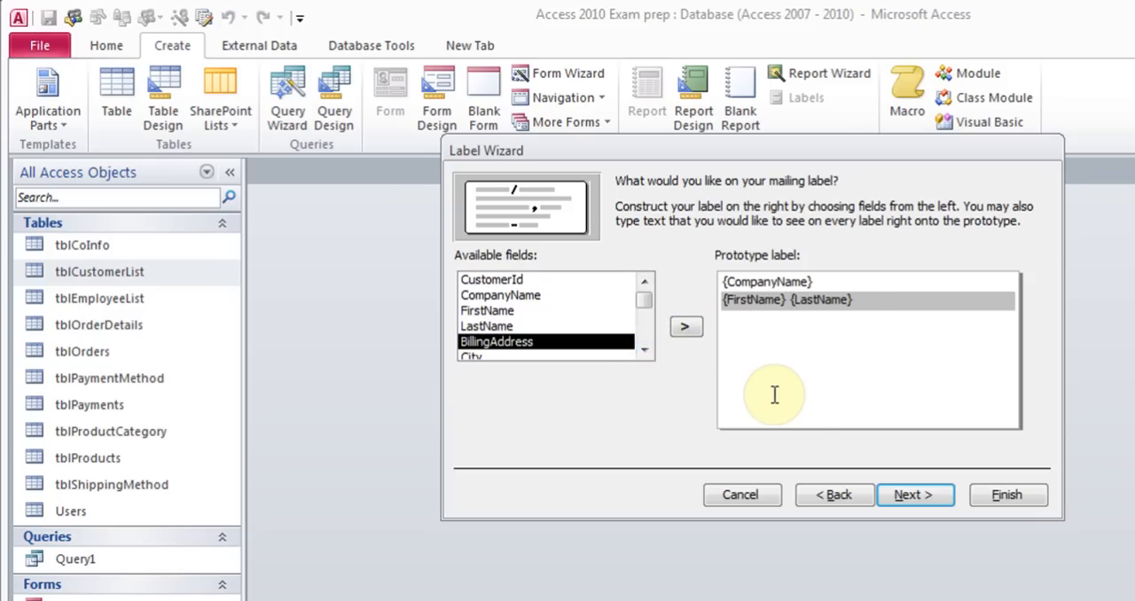
left_click(911, 496)
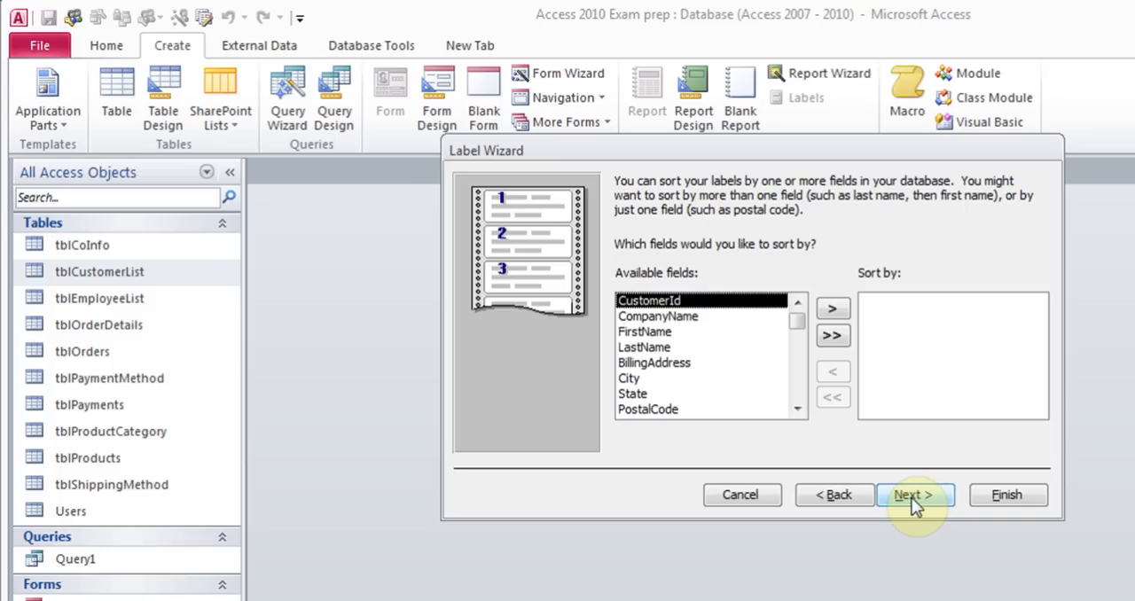
Sort the labels by CompanyName and finish the wizard with the default report name
left_click(660, 317)
left_click(831, 309)
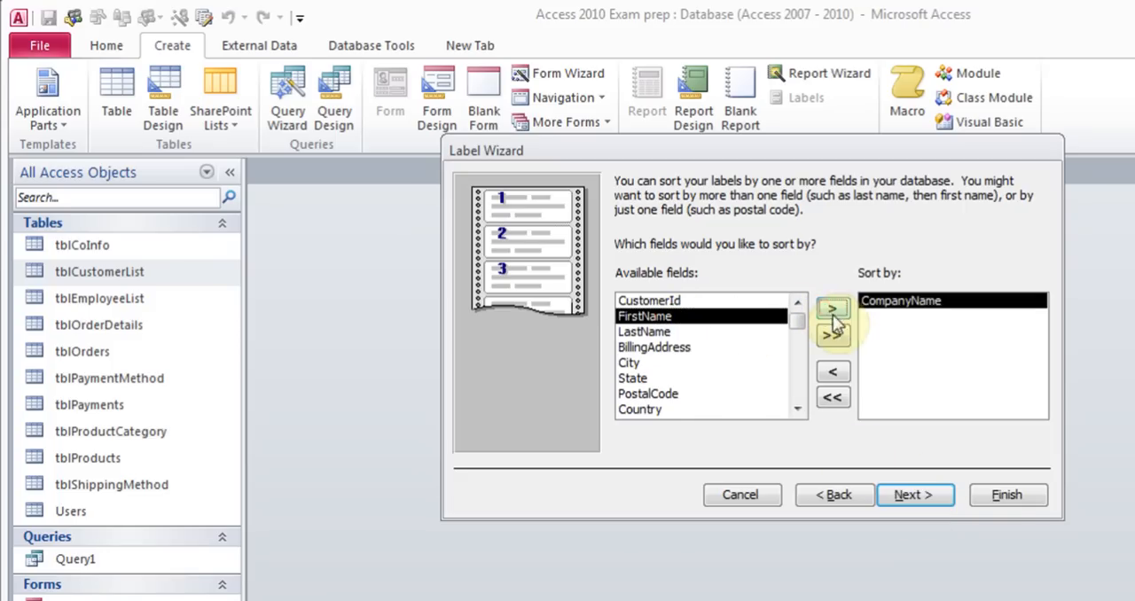
left_click(913, 497)
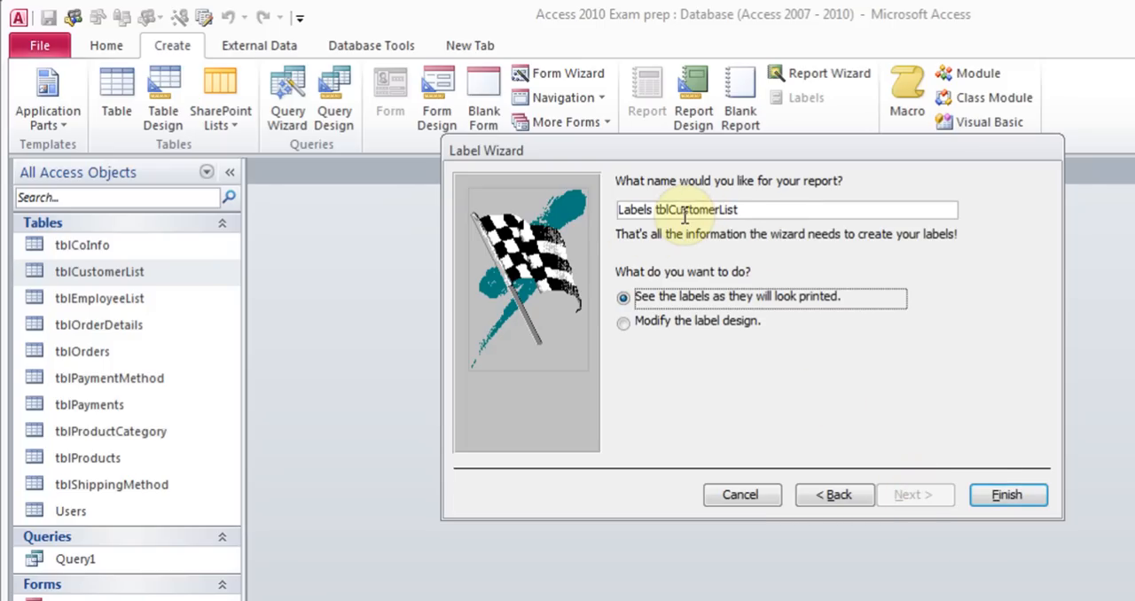
left_click(998, 493)
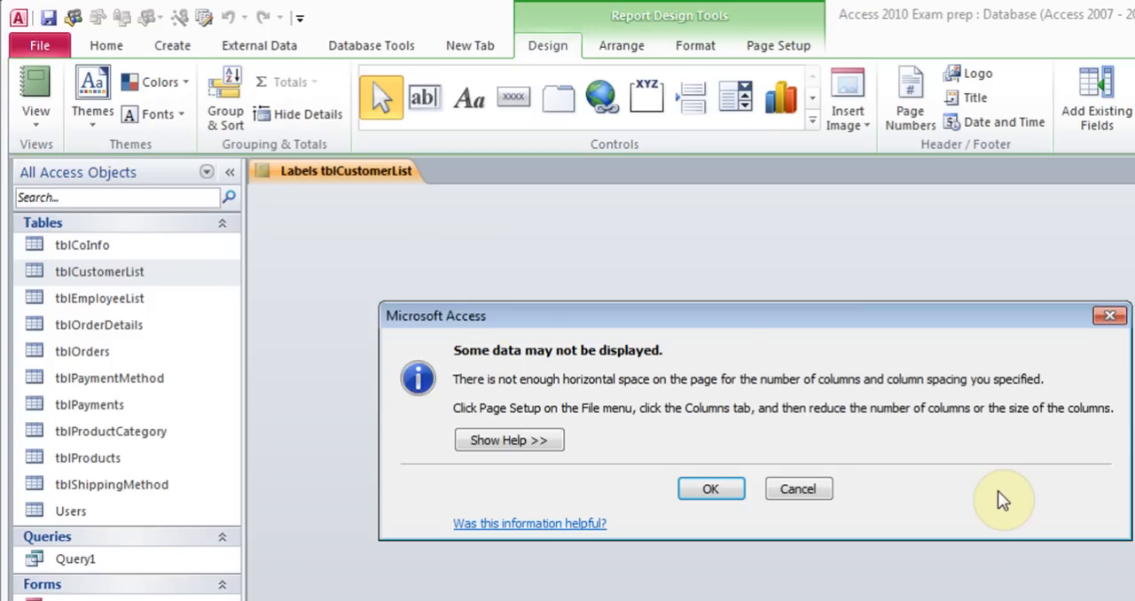
Dismiss the column-space warning, then close the label report's print preview and the report itself
left_click(730, 490)
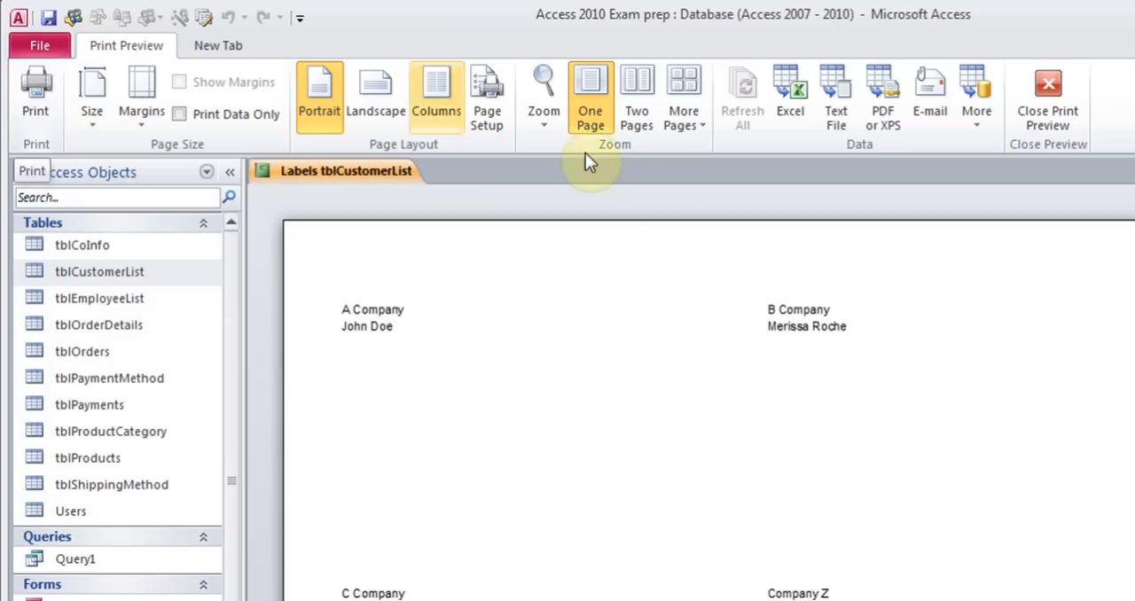
left_click(1047, 100)
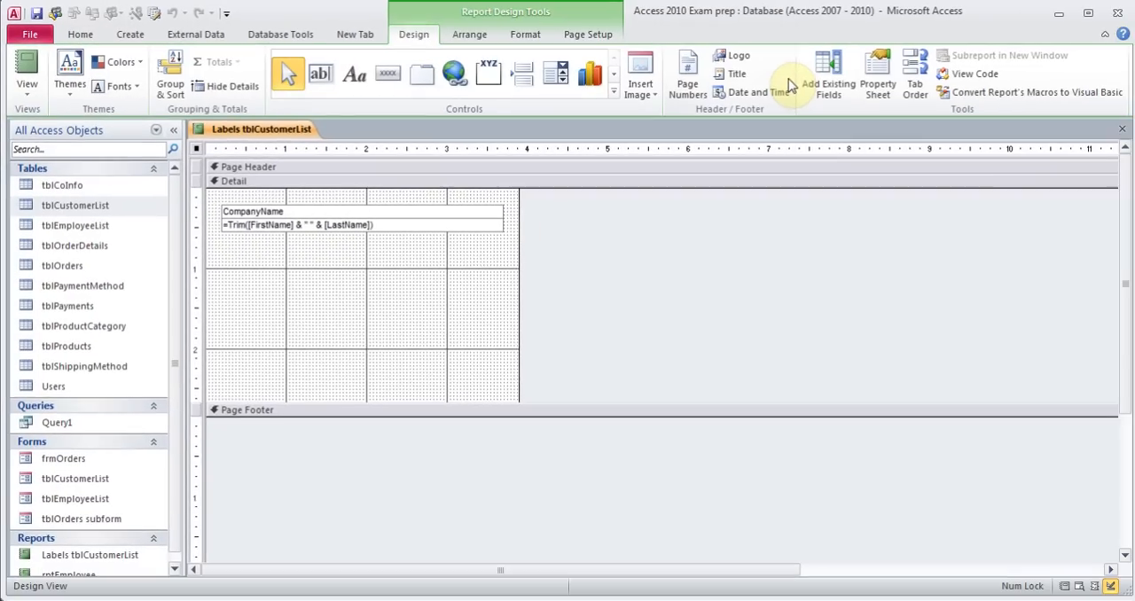
left_click(1125, 129)
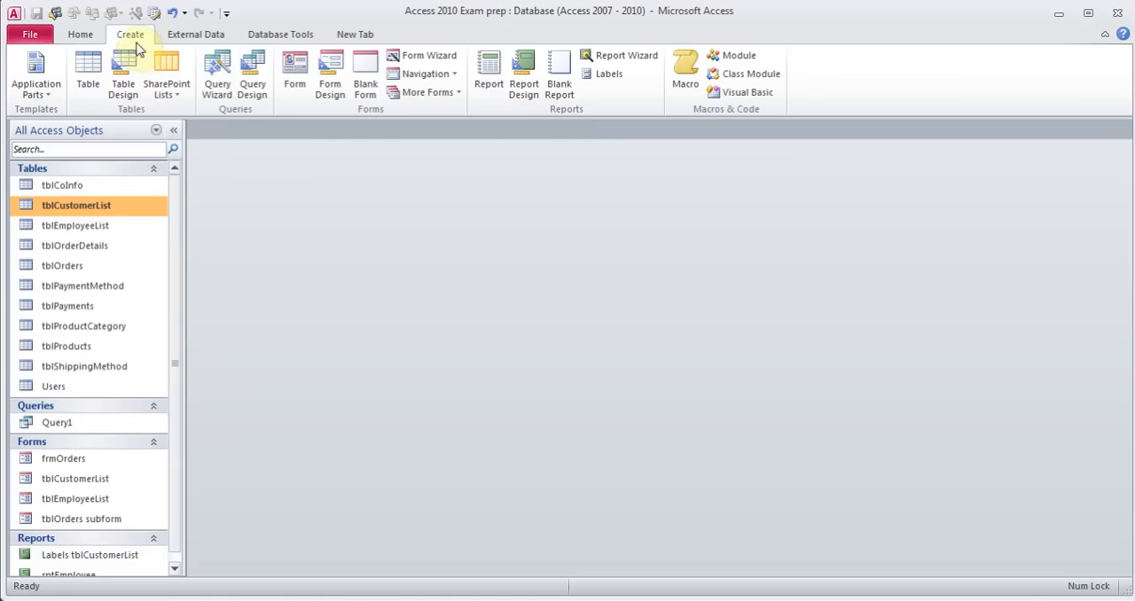
left_click(446, 78)
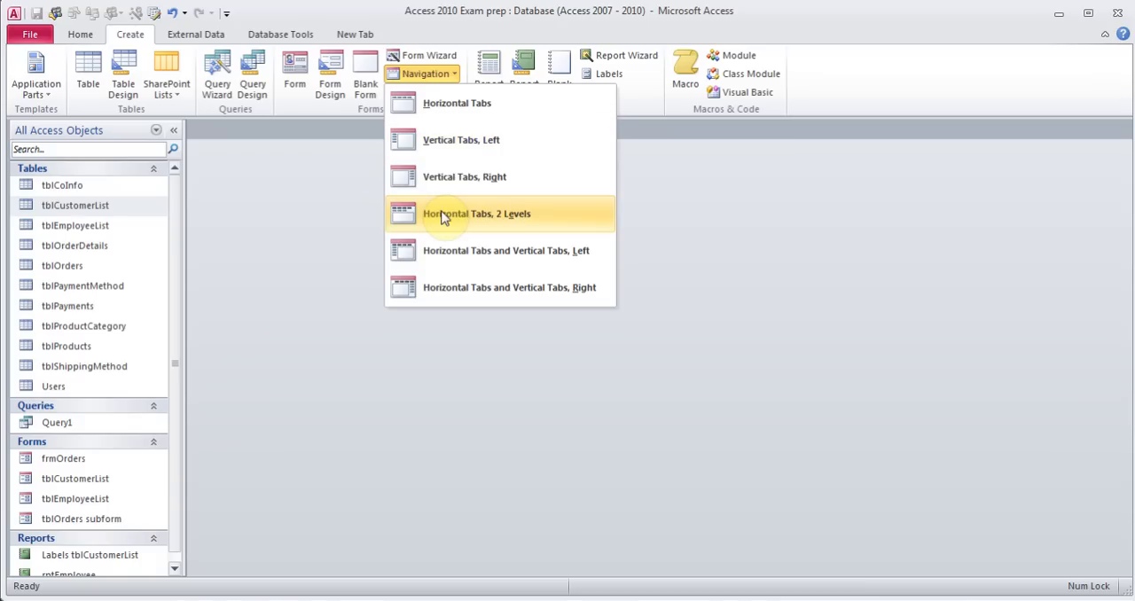
left_click(256, 217)
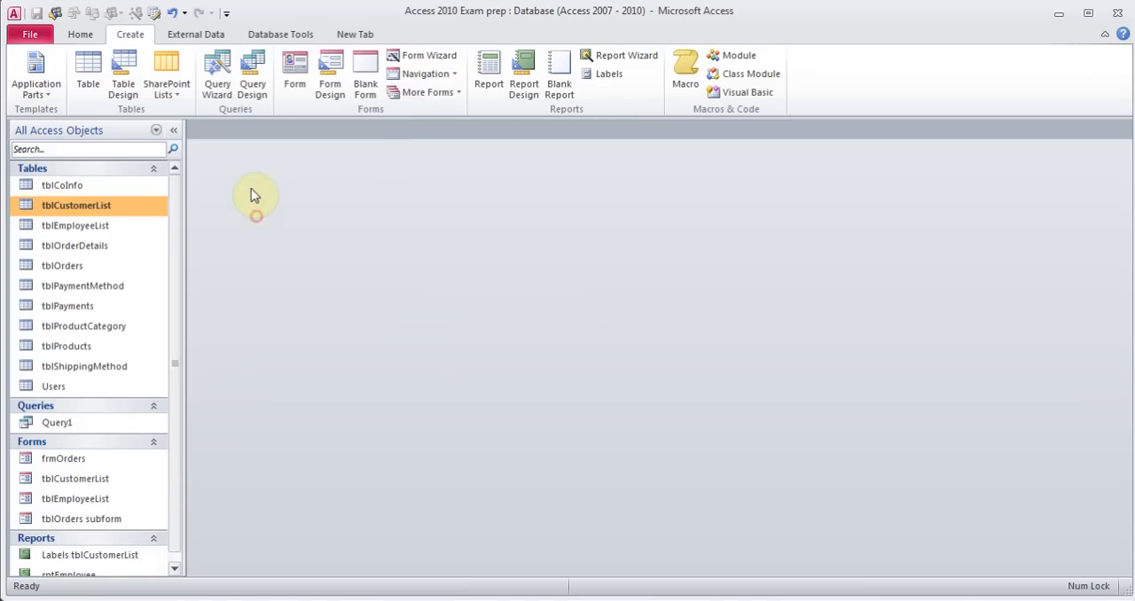
left_click(277, 37)
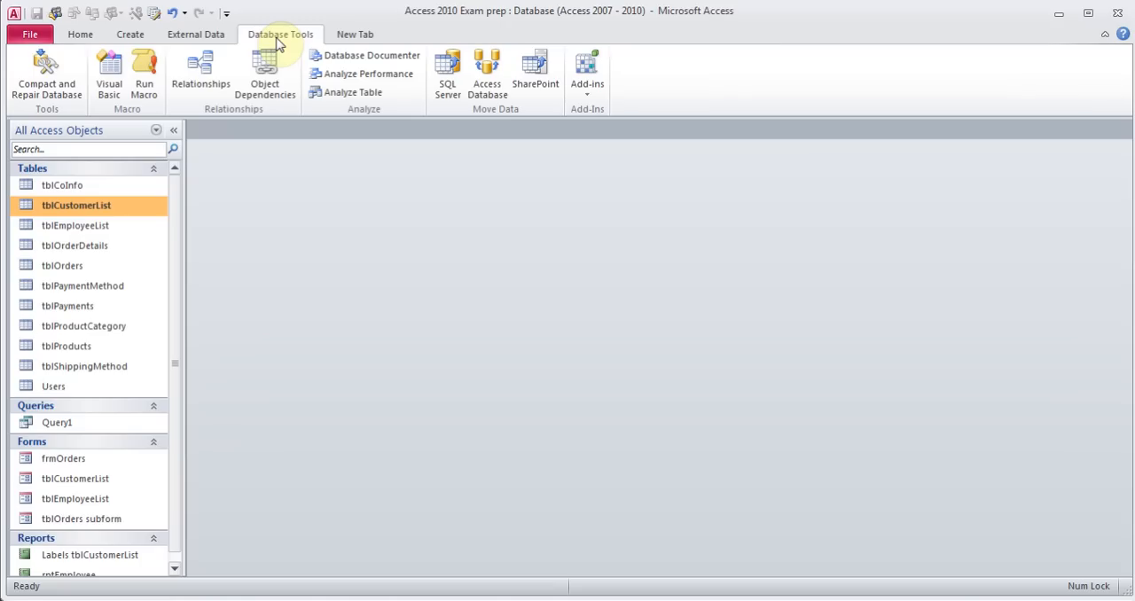
left_click(375, 64)
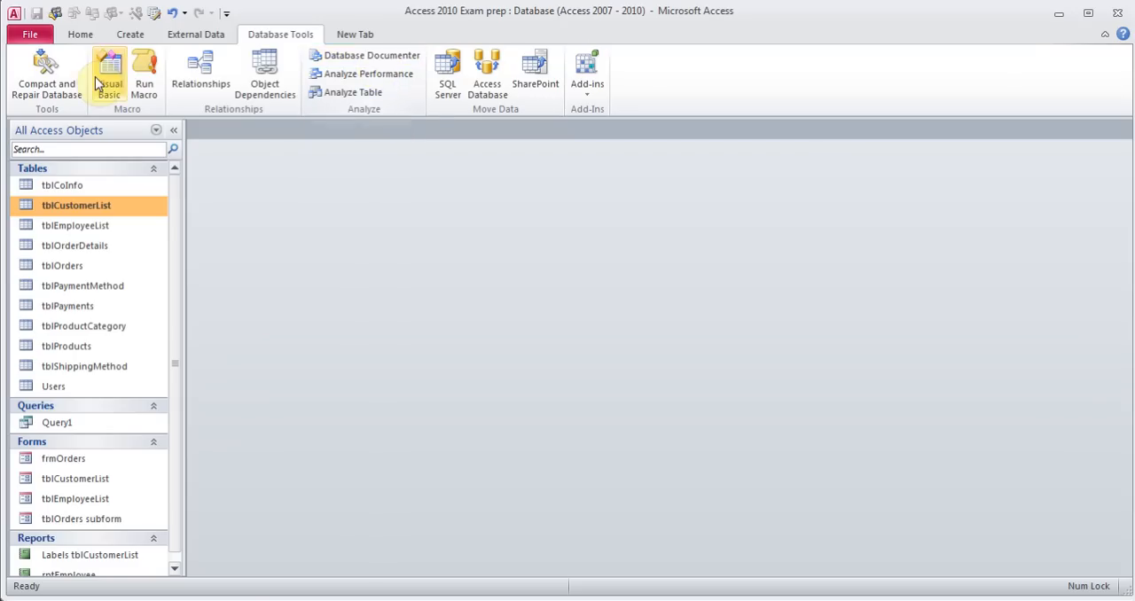
left_click(32, 35)
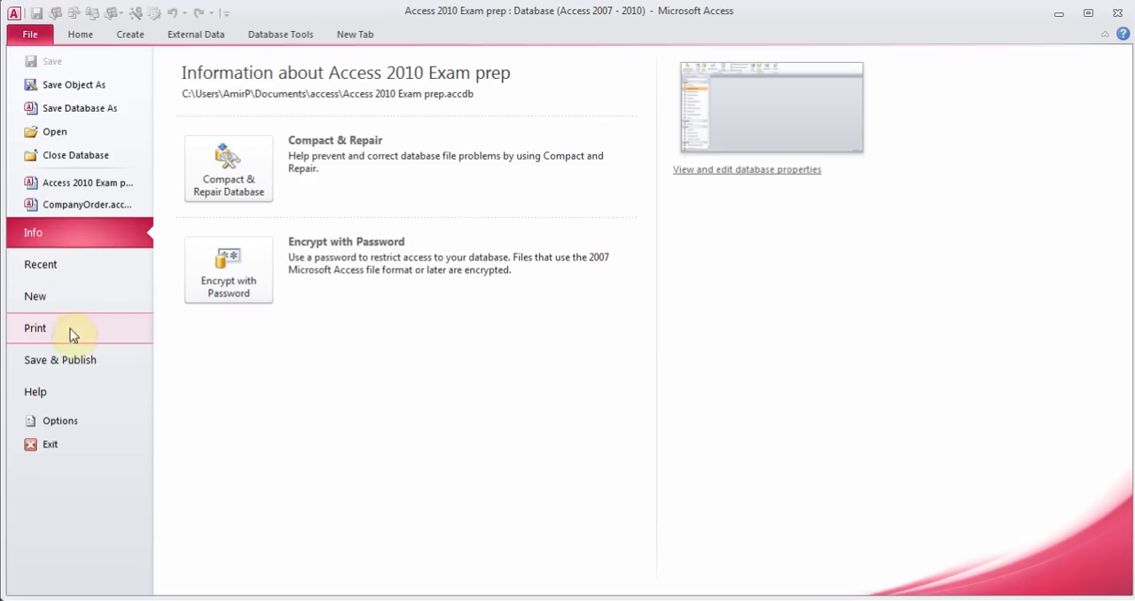
left_click(67, 359)
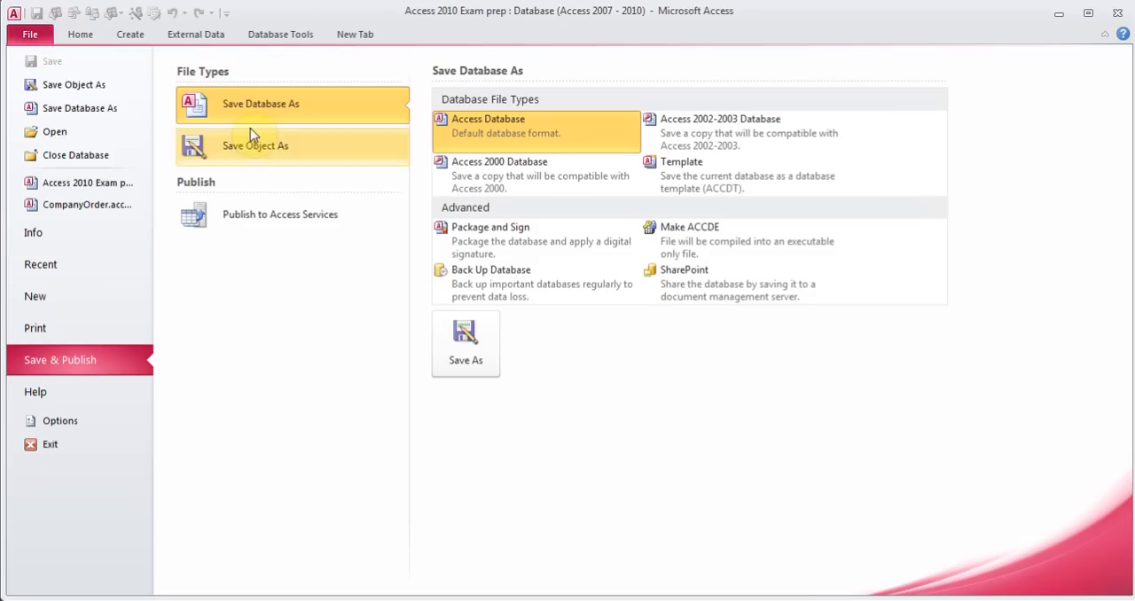
left_click(264, 109)
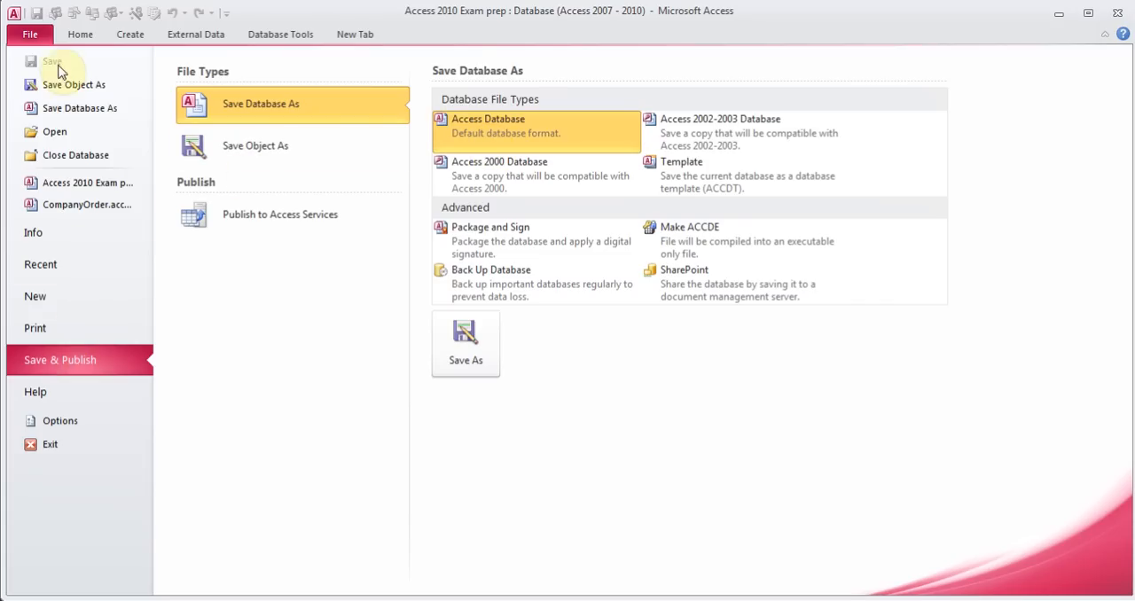
left_click(30, 34)
left_click(30, 34)
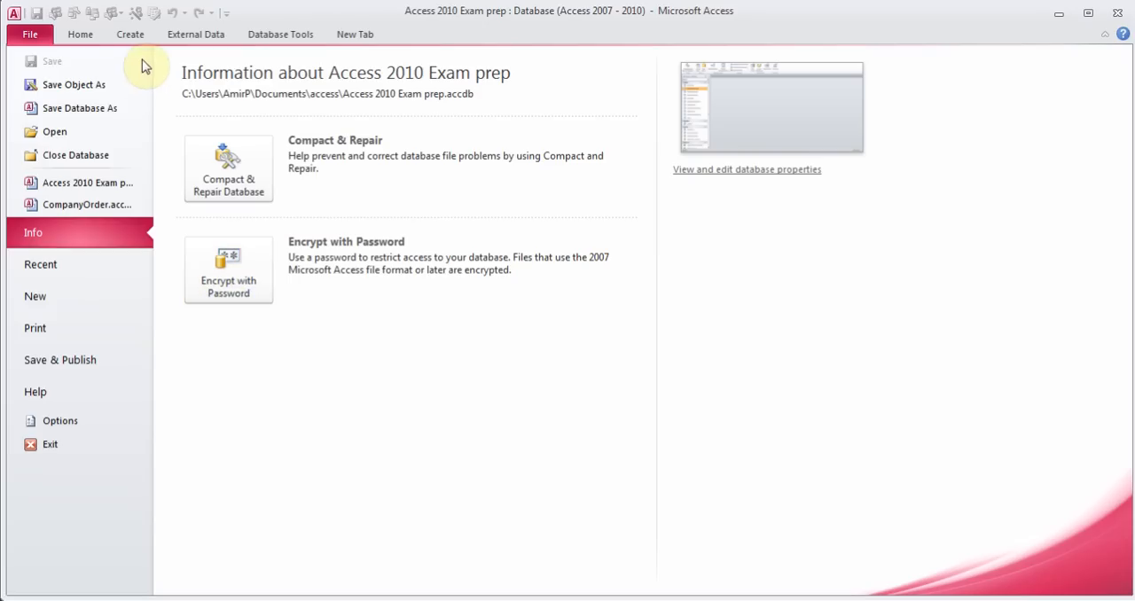
left_click(80, 34)
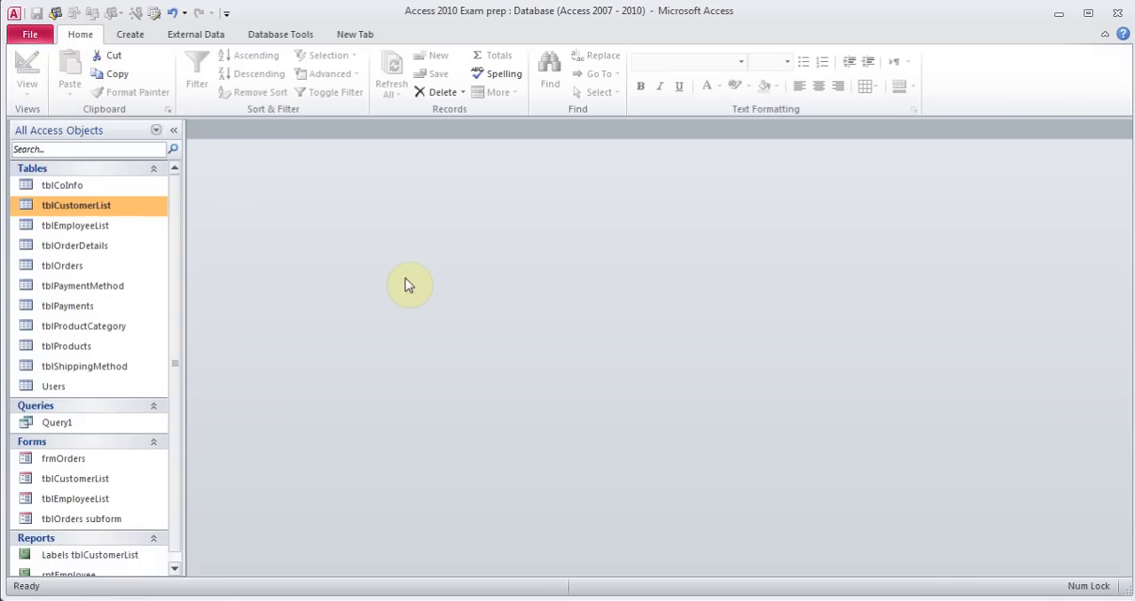